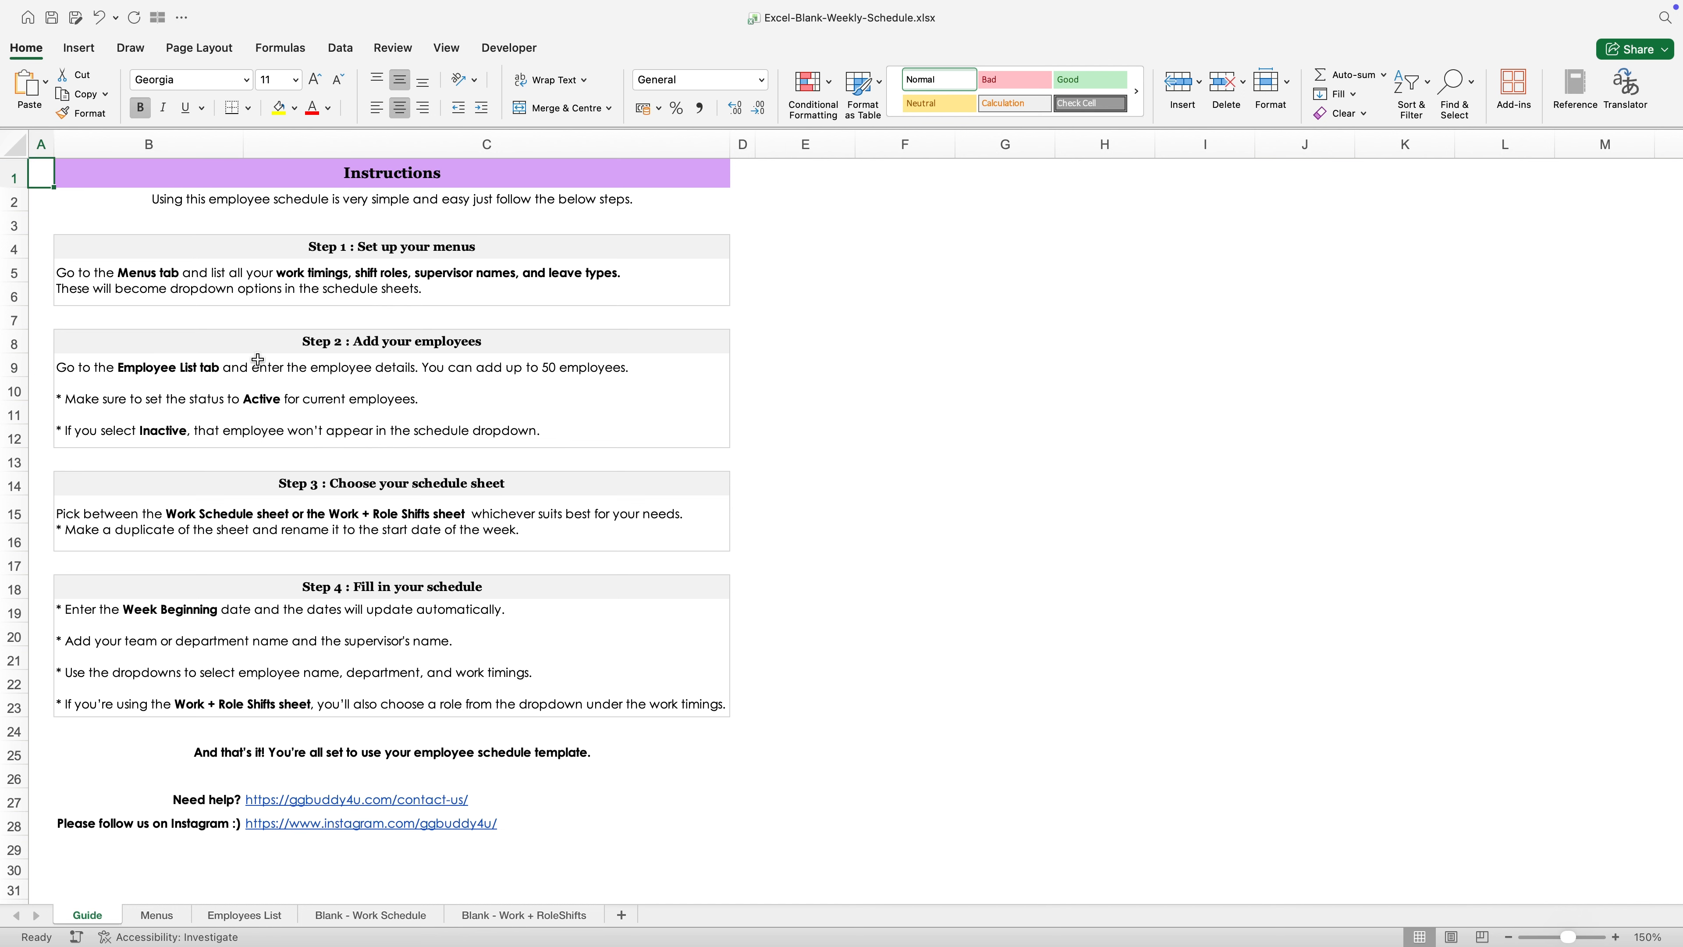
- Read the Guide sheet's introduction and its Step 1 instructions on setting up the menus
left_click(295, 174)
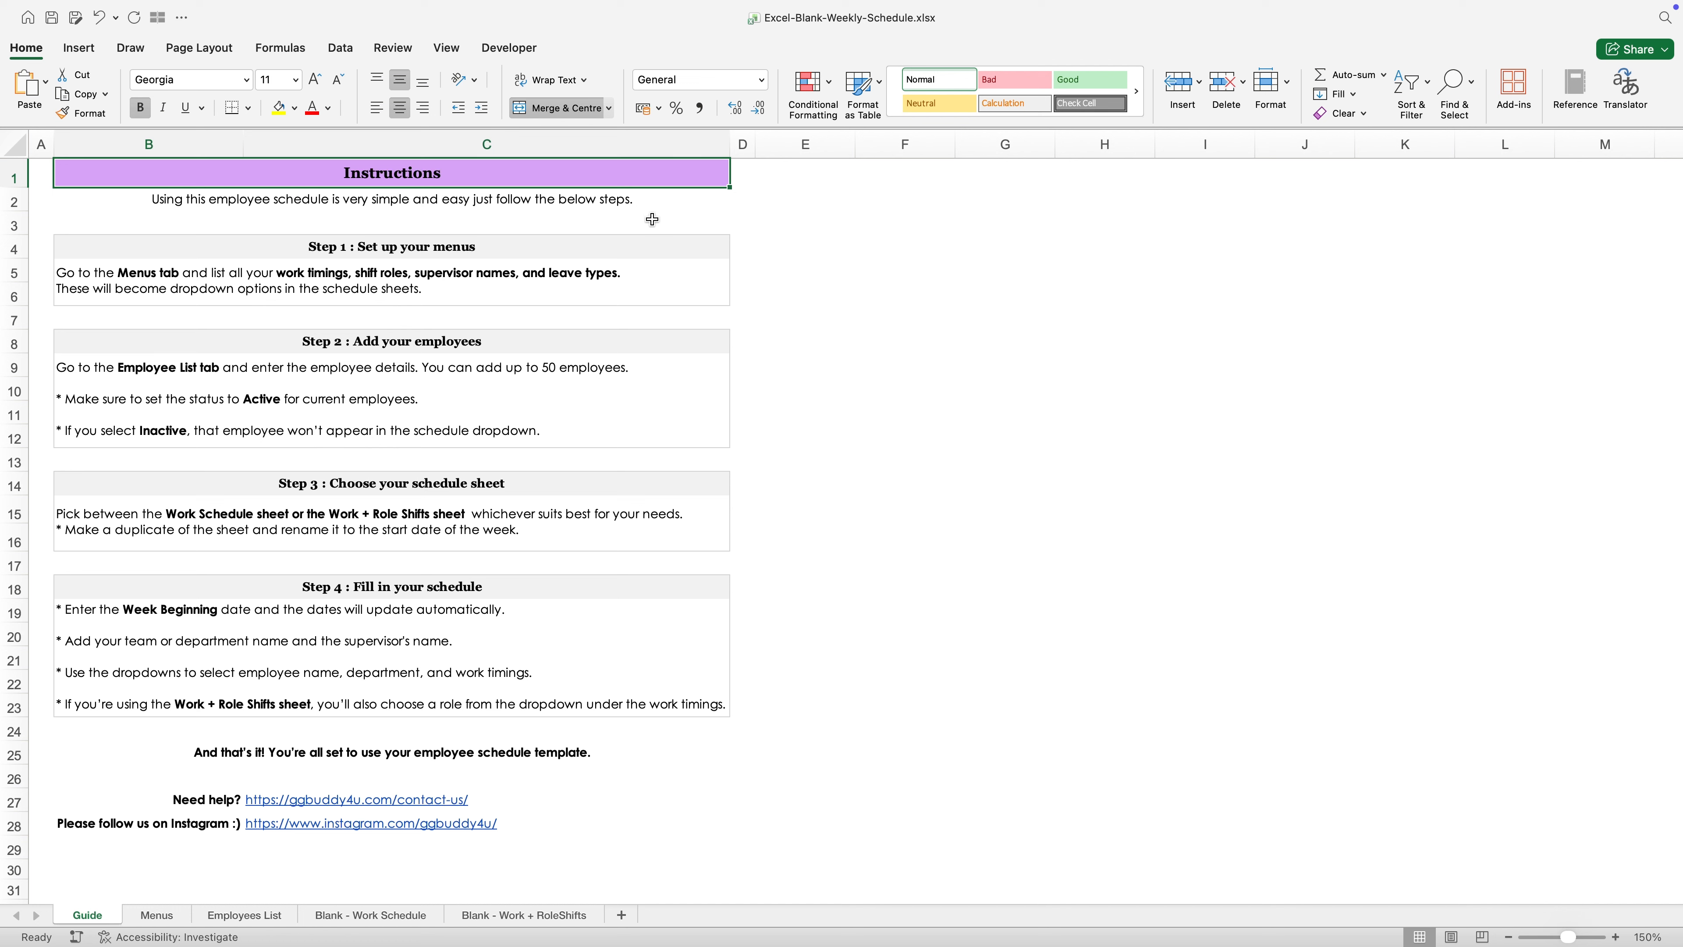
left_click(360, 248)
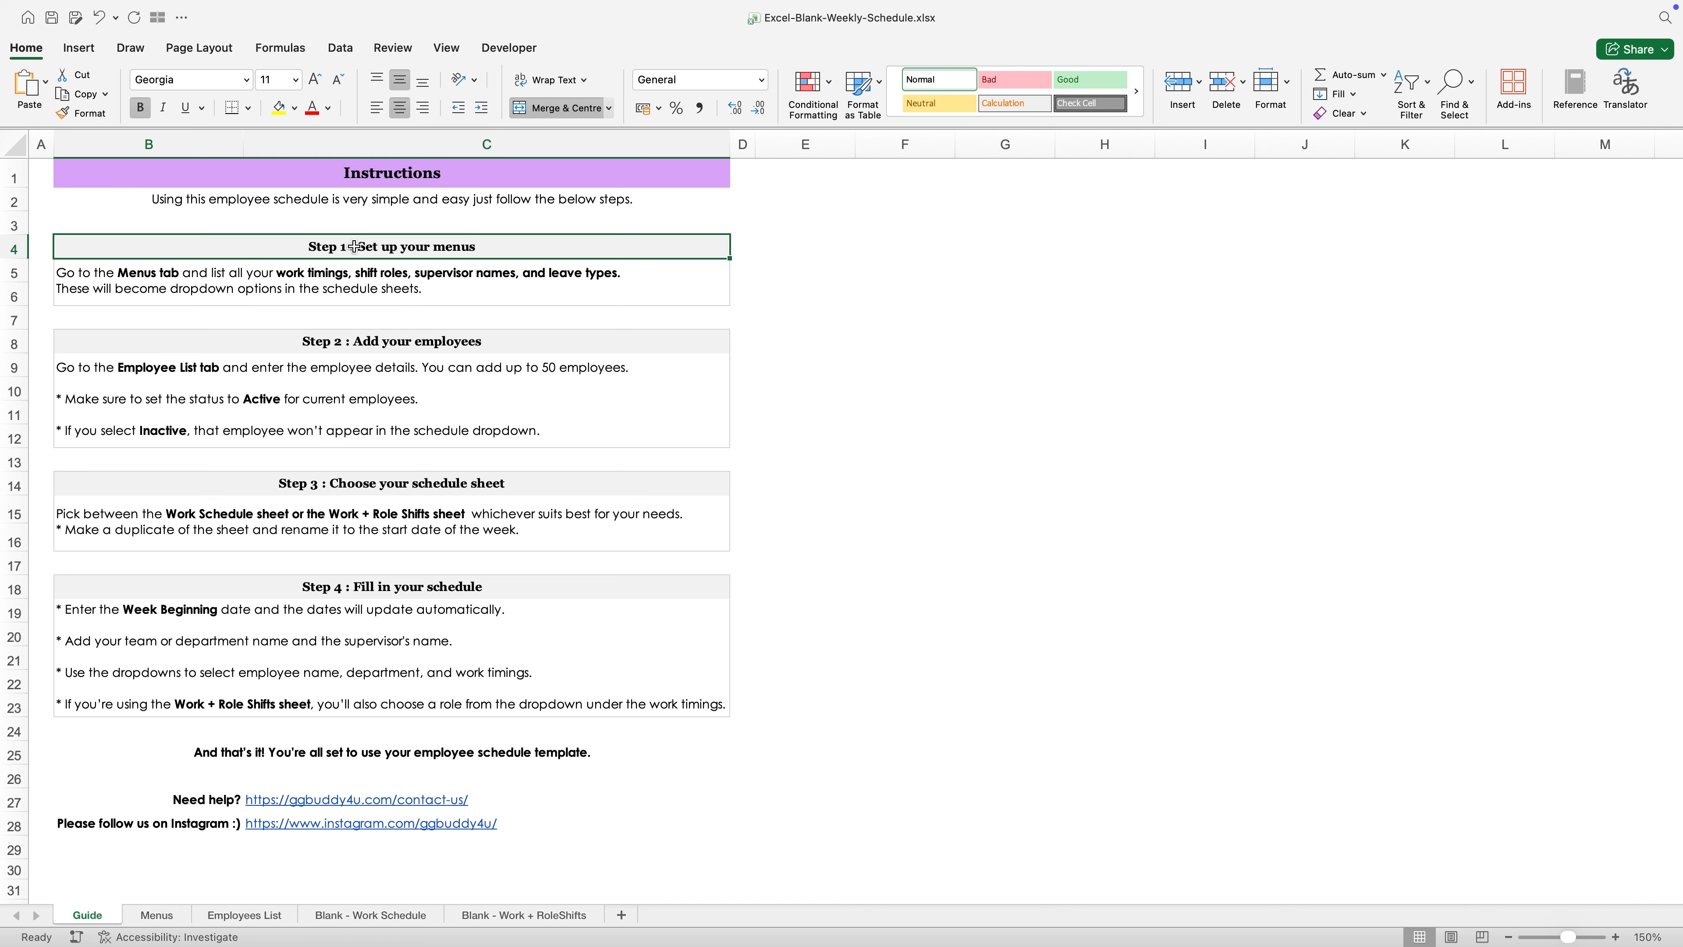
left_click(64, 286)
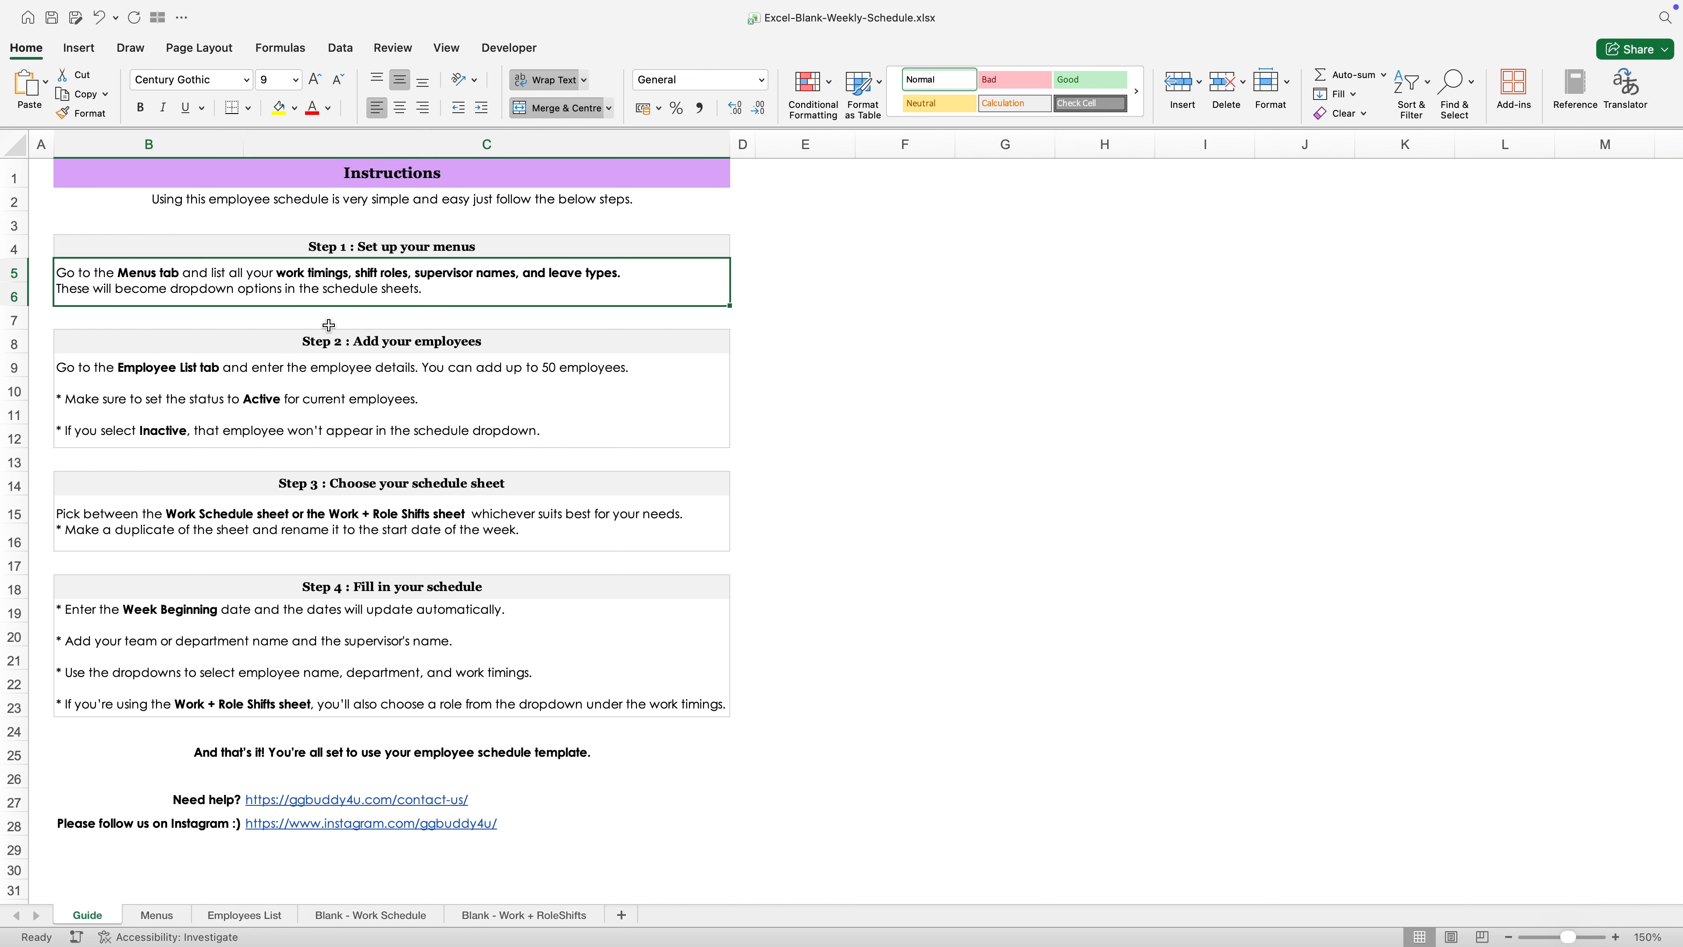
- Open the Menus sheet and review the Work Timings, Shift Roles, Supervisor and Leave Types columns with their entry cells
left_click(159, 914)
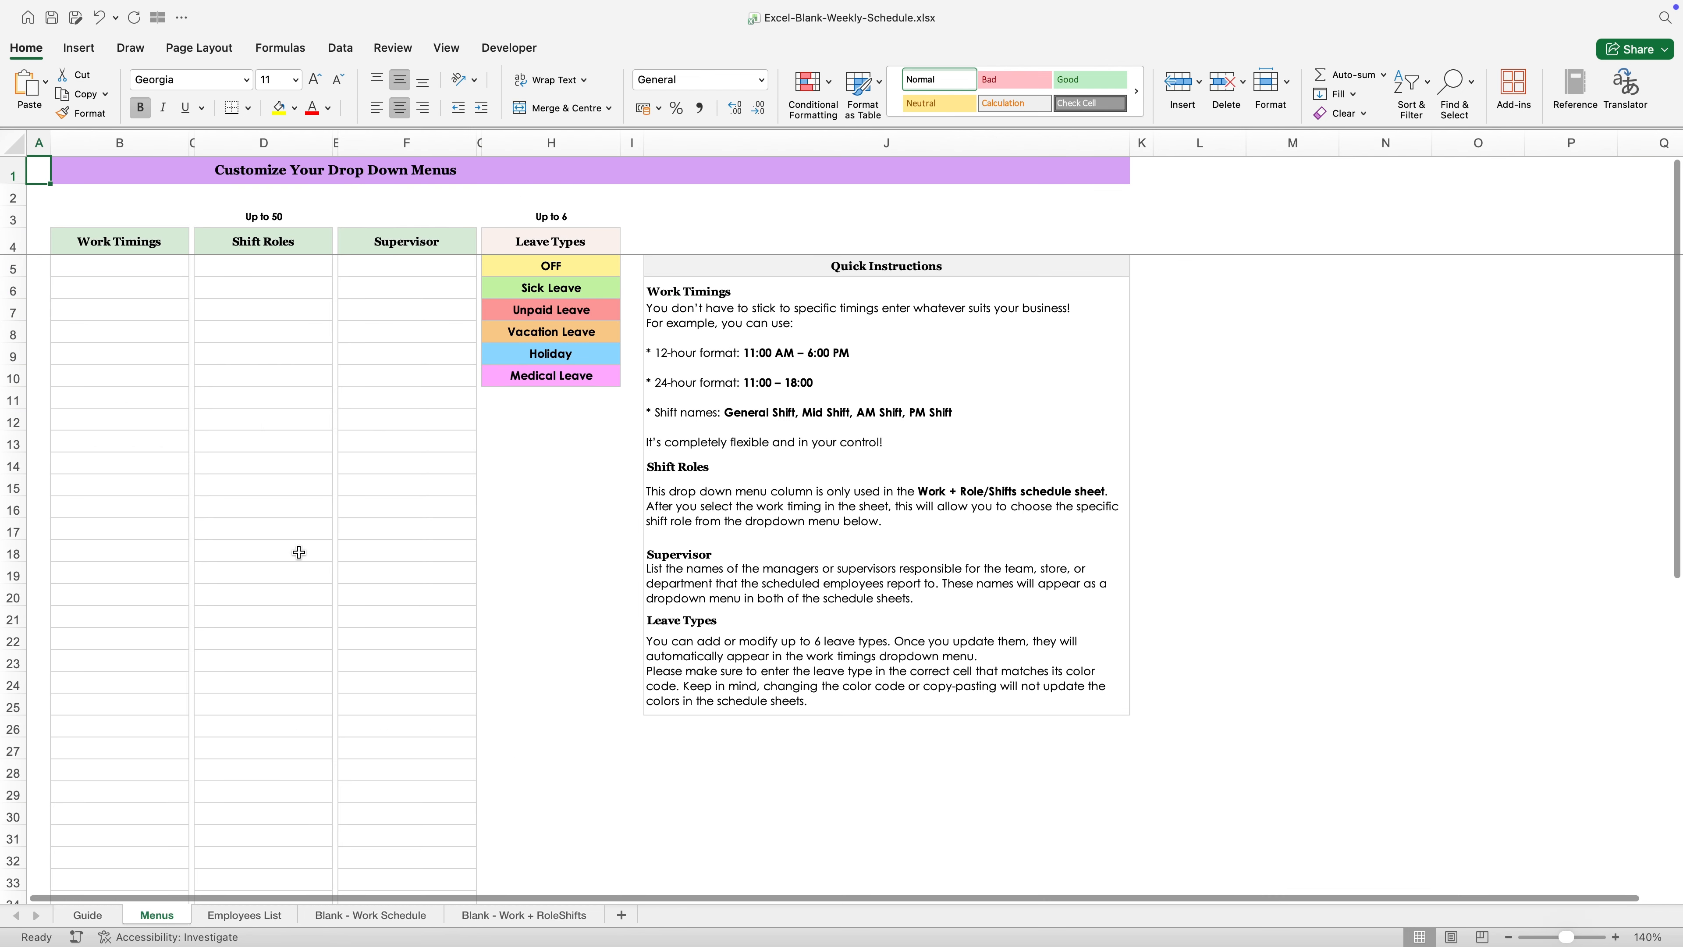
left_click(137, 239)
left_click(260, 239)
left_click(369, 238)
left_click(517, 240)
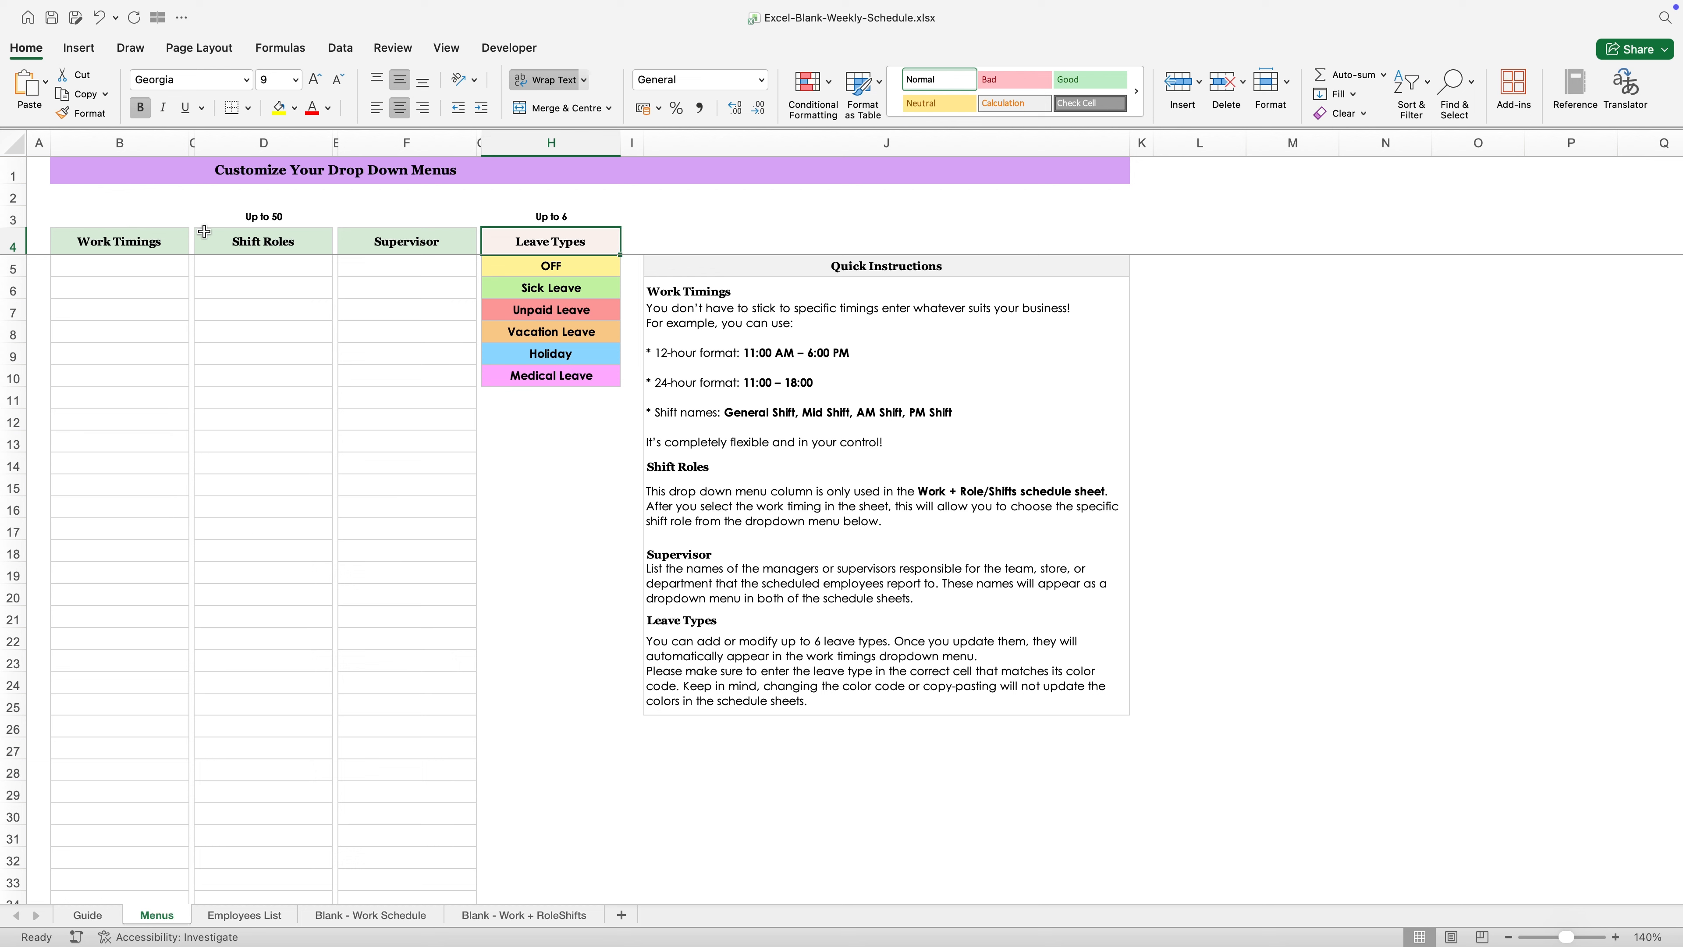
left_click_drag(161, 273, 160, 576)
left_click_drag(278, 355, 279, 679)
left_click_drag(432, 358, 432, 679)
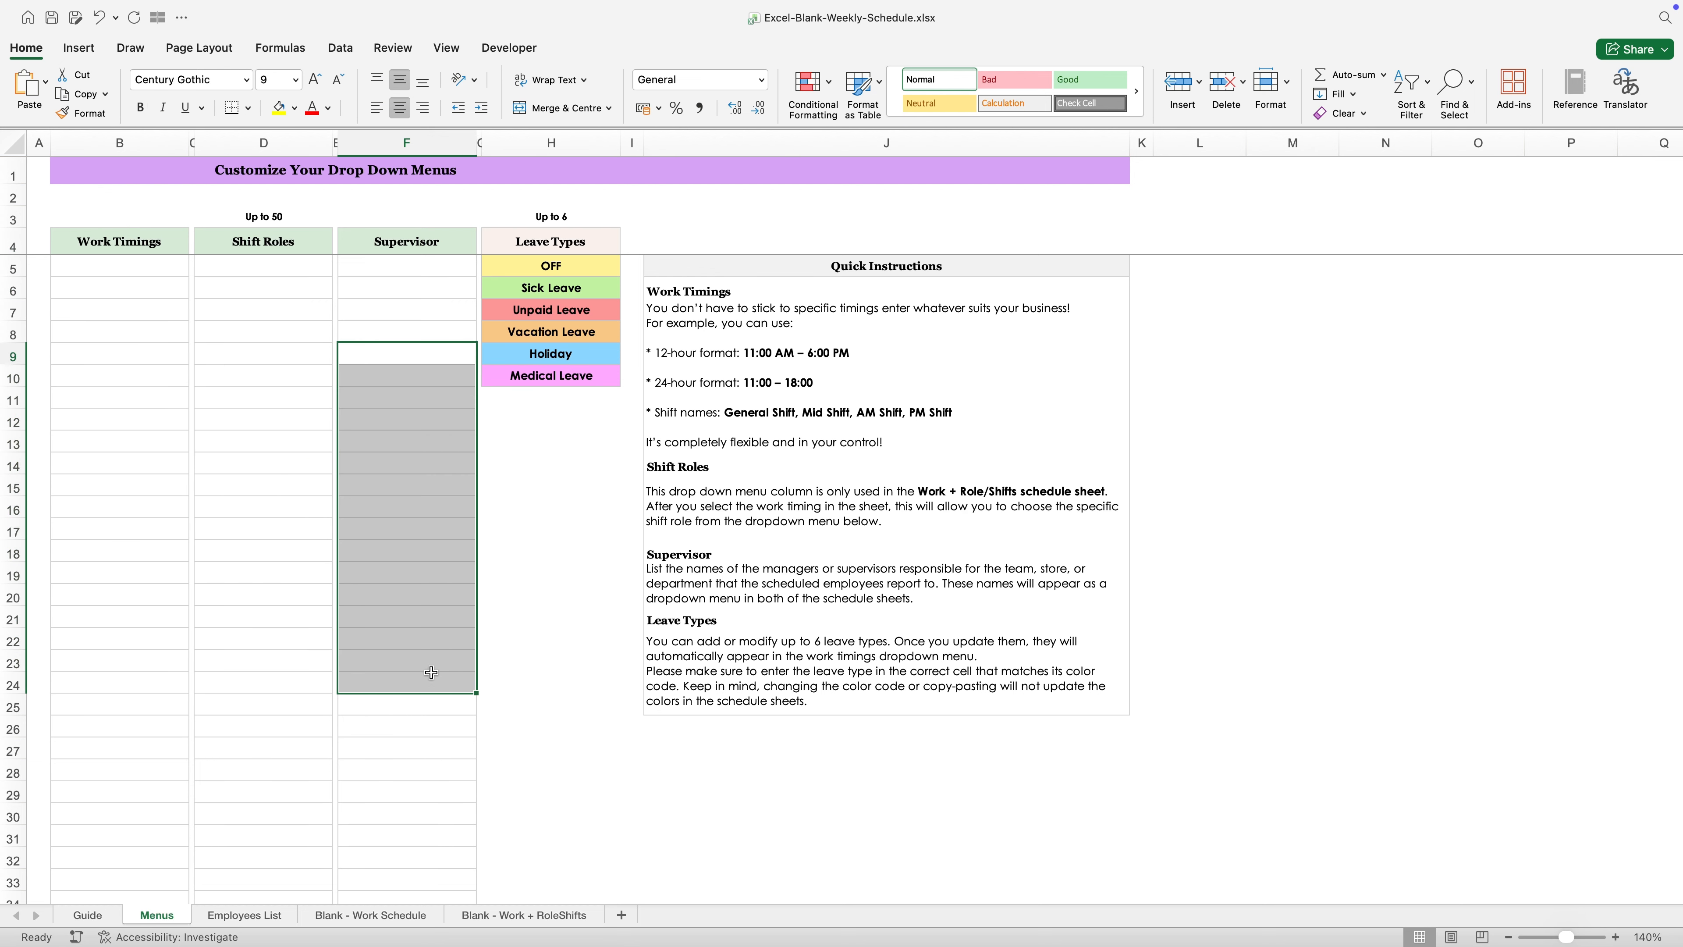
left_click(186, 410)
left_click_drag(515, 279, 521, 376)
left_click(520, 479)
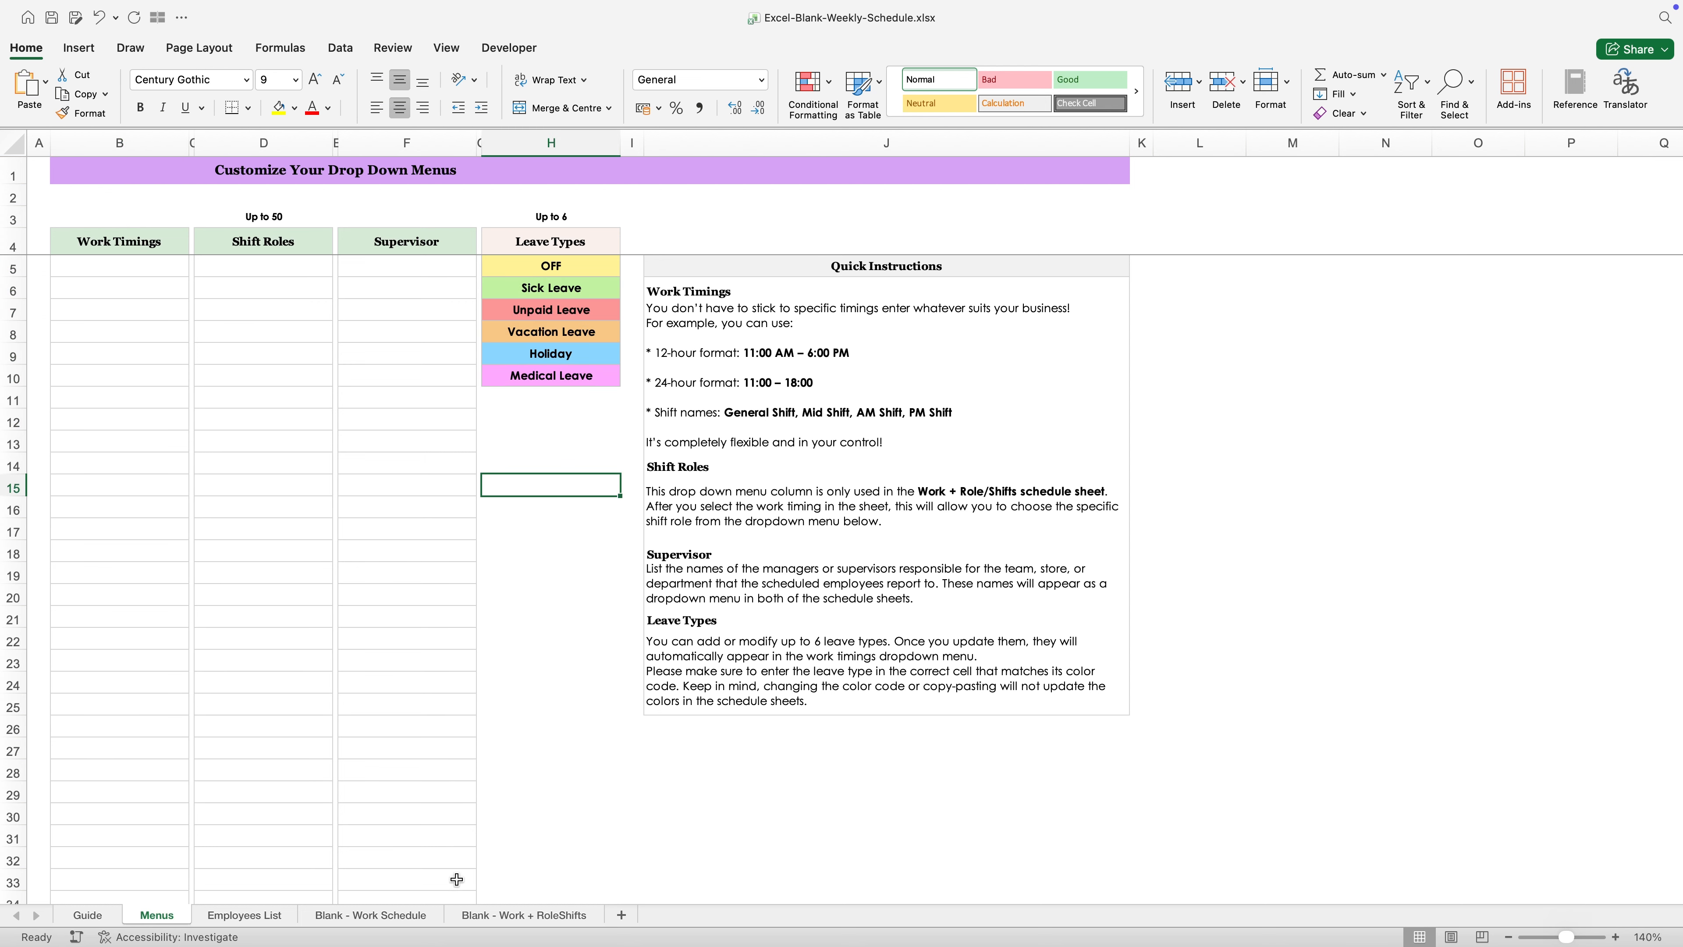
- View the Monday shift cells in row 9 of the Blank - Work Schedule and Blank - Work + RoleShifts sheets
left_click(420, 917)
left_click(346, 350)
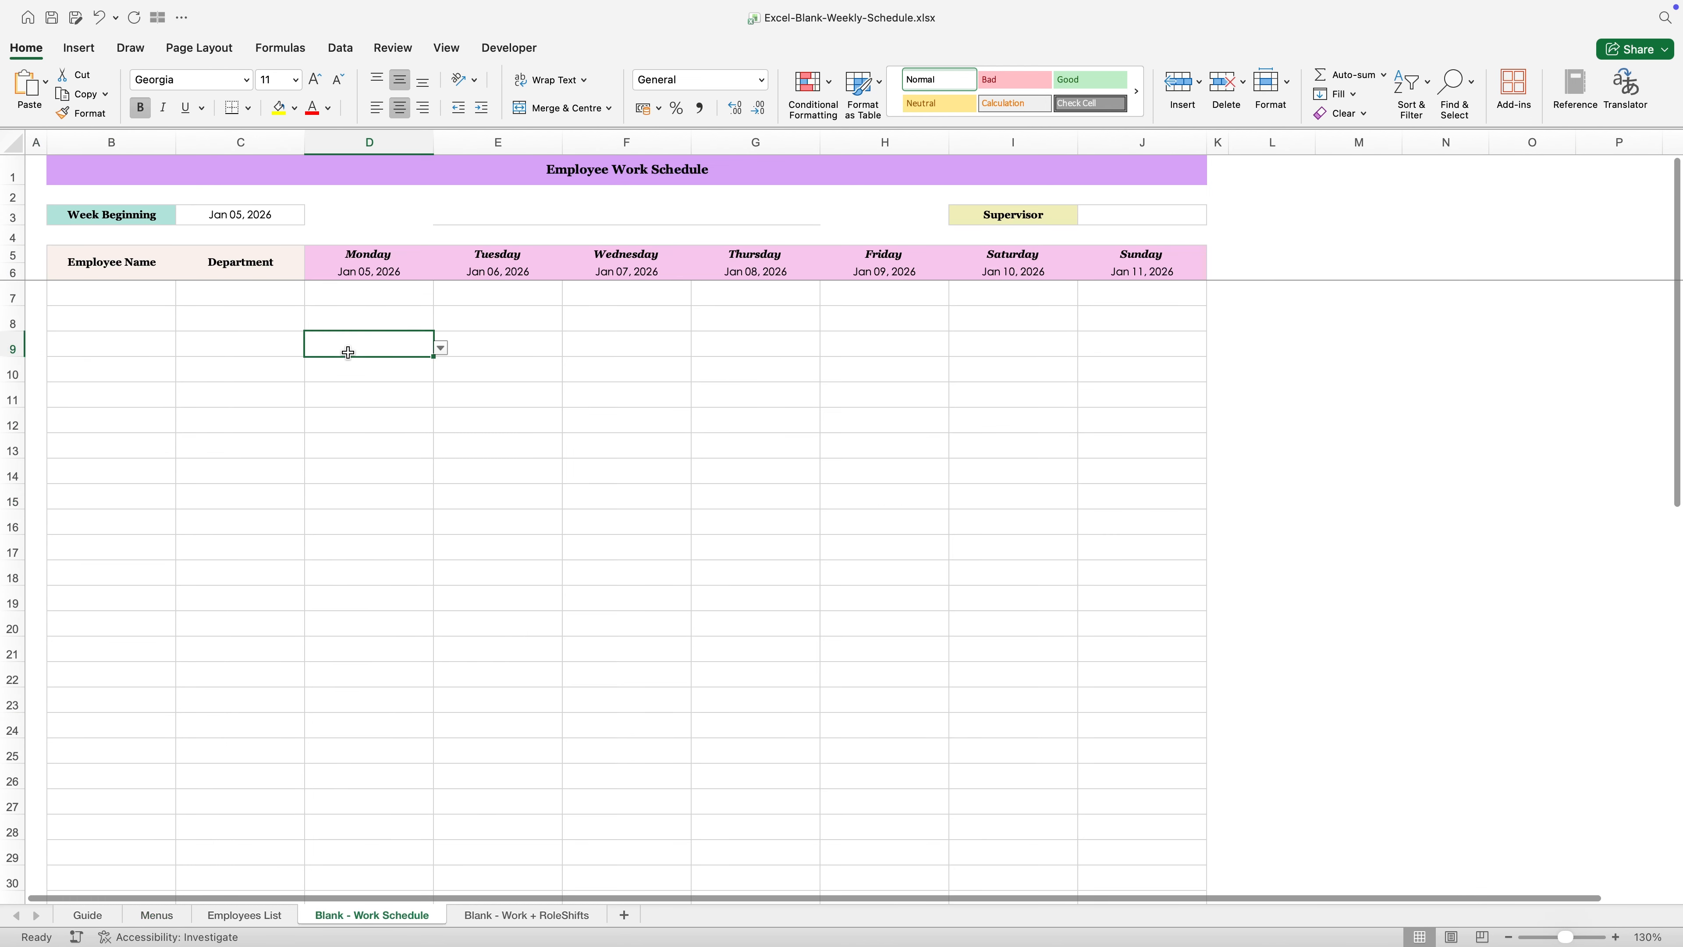
left_click(506, 915)
left_click(375, 348)
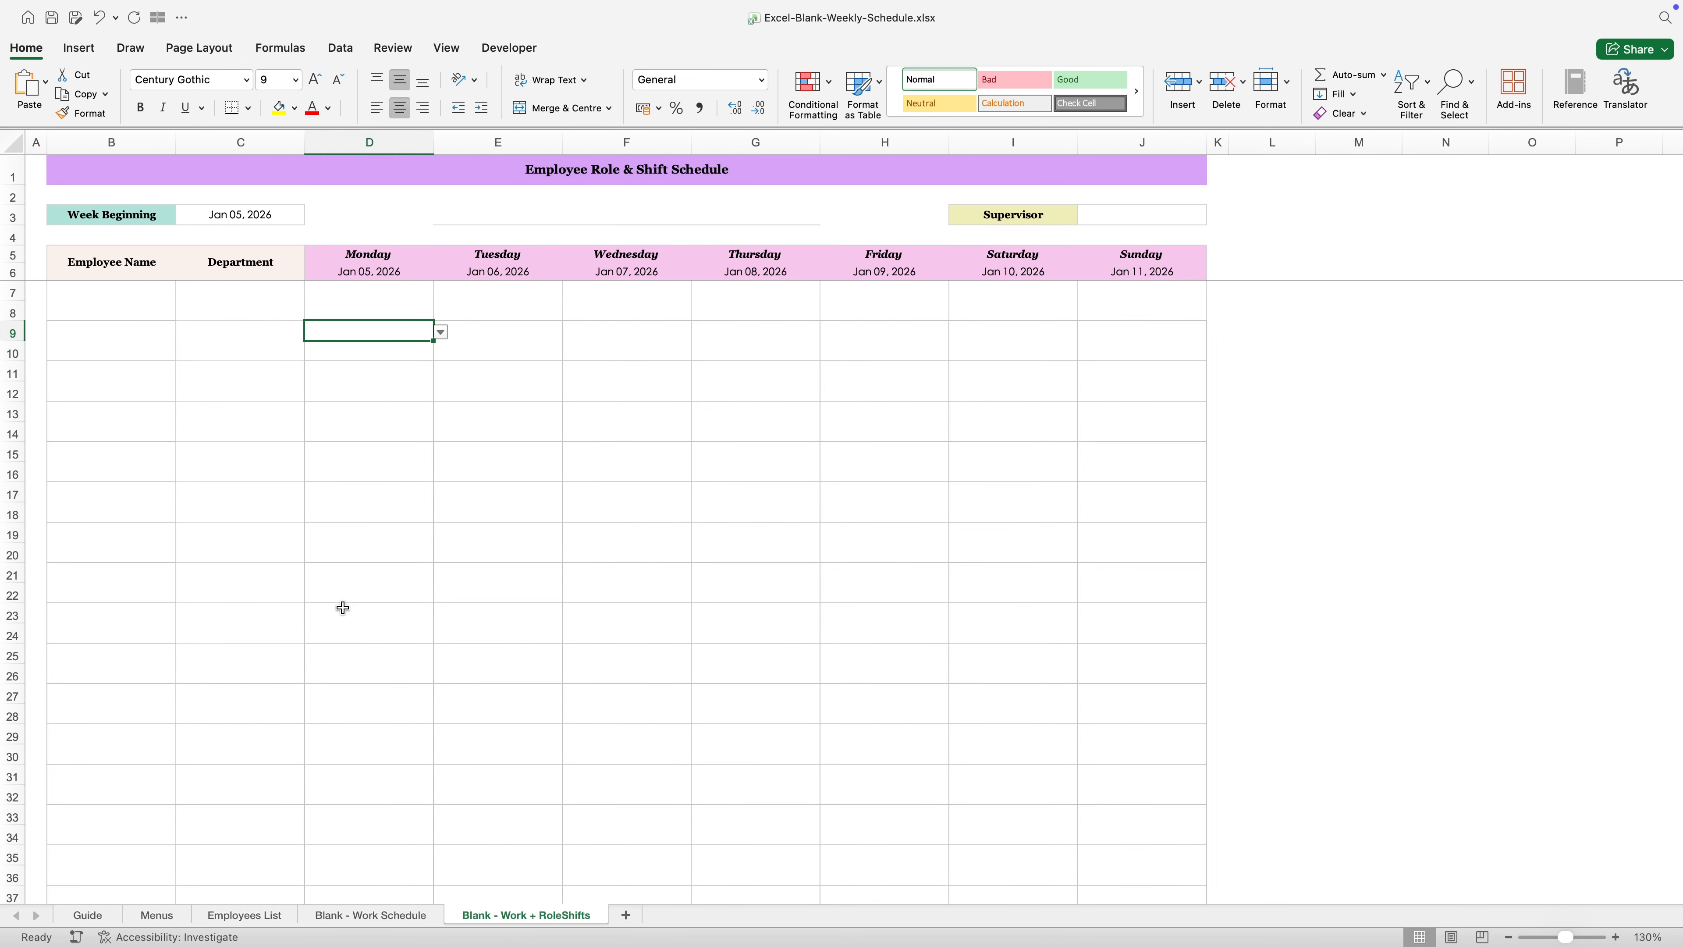
- Return to the Menus sheet and review the Work Timings, Supervisor and Leave Types lists
left_click(156, 914)
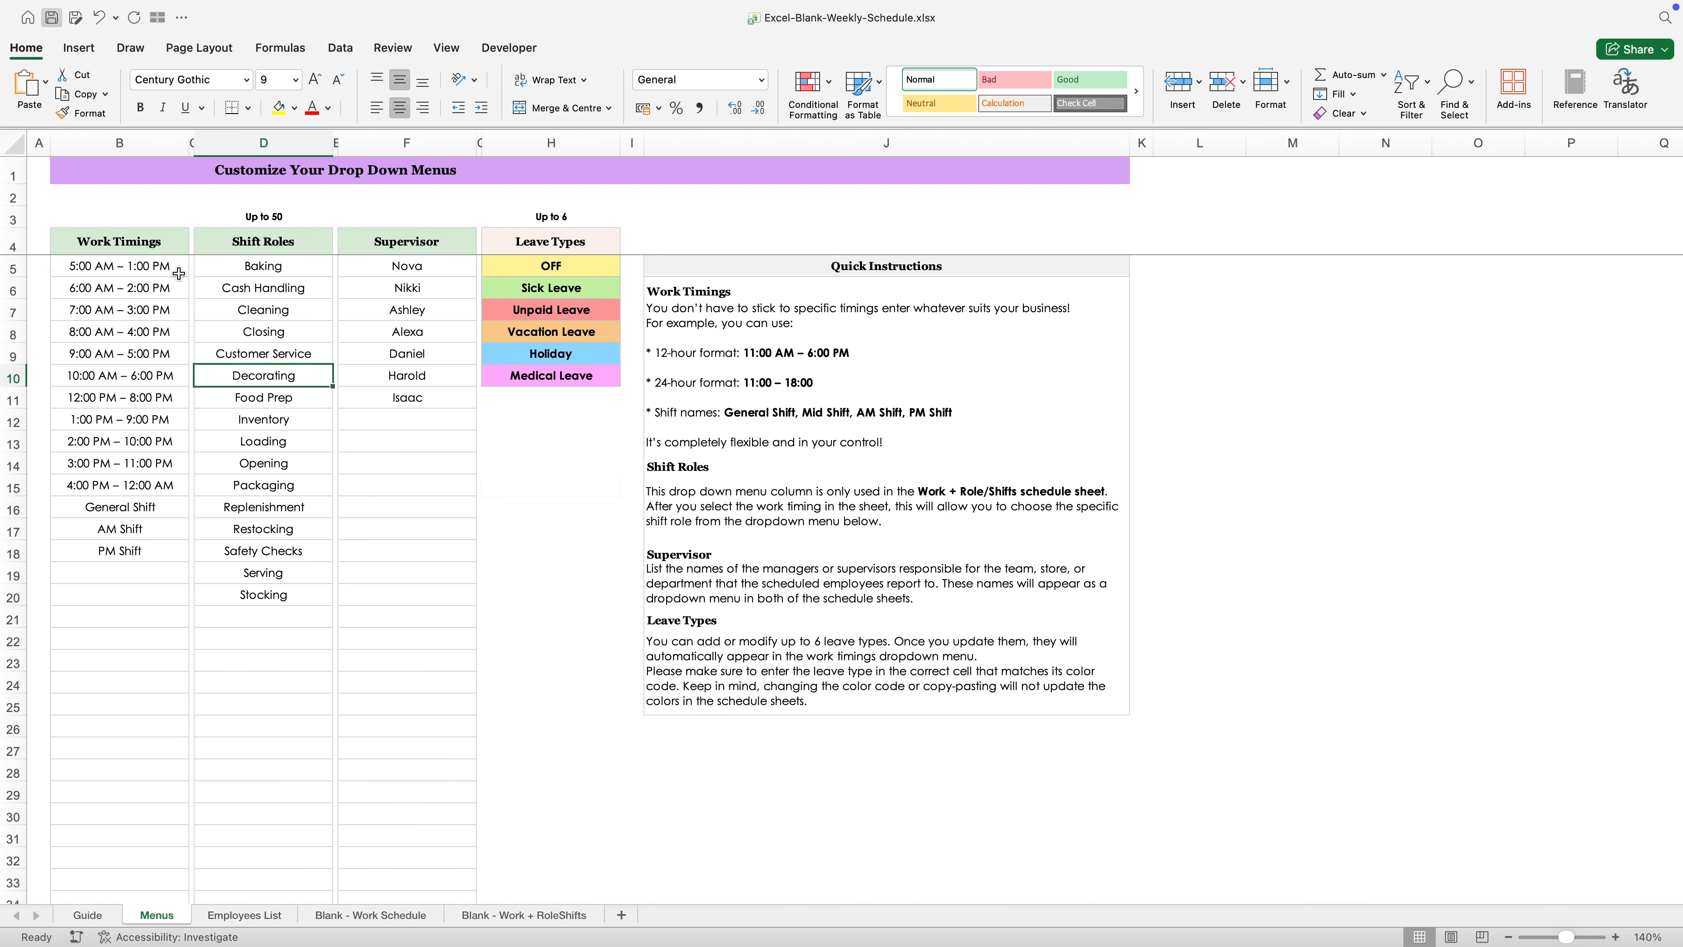
left_click(153, 247)
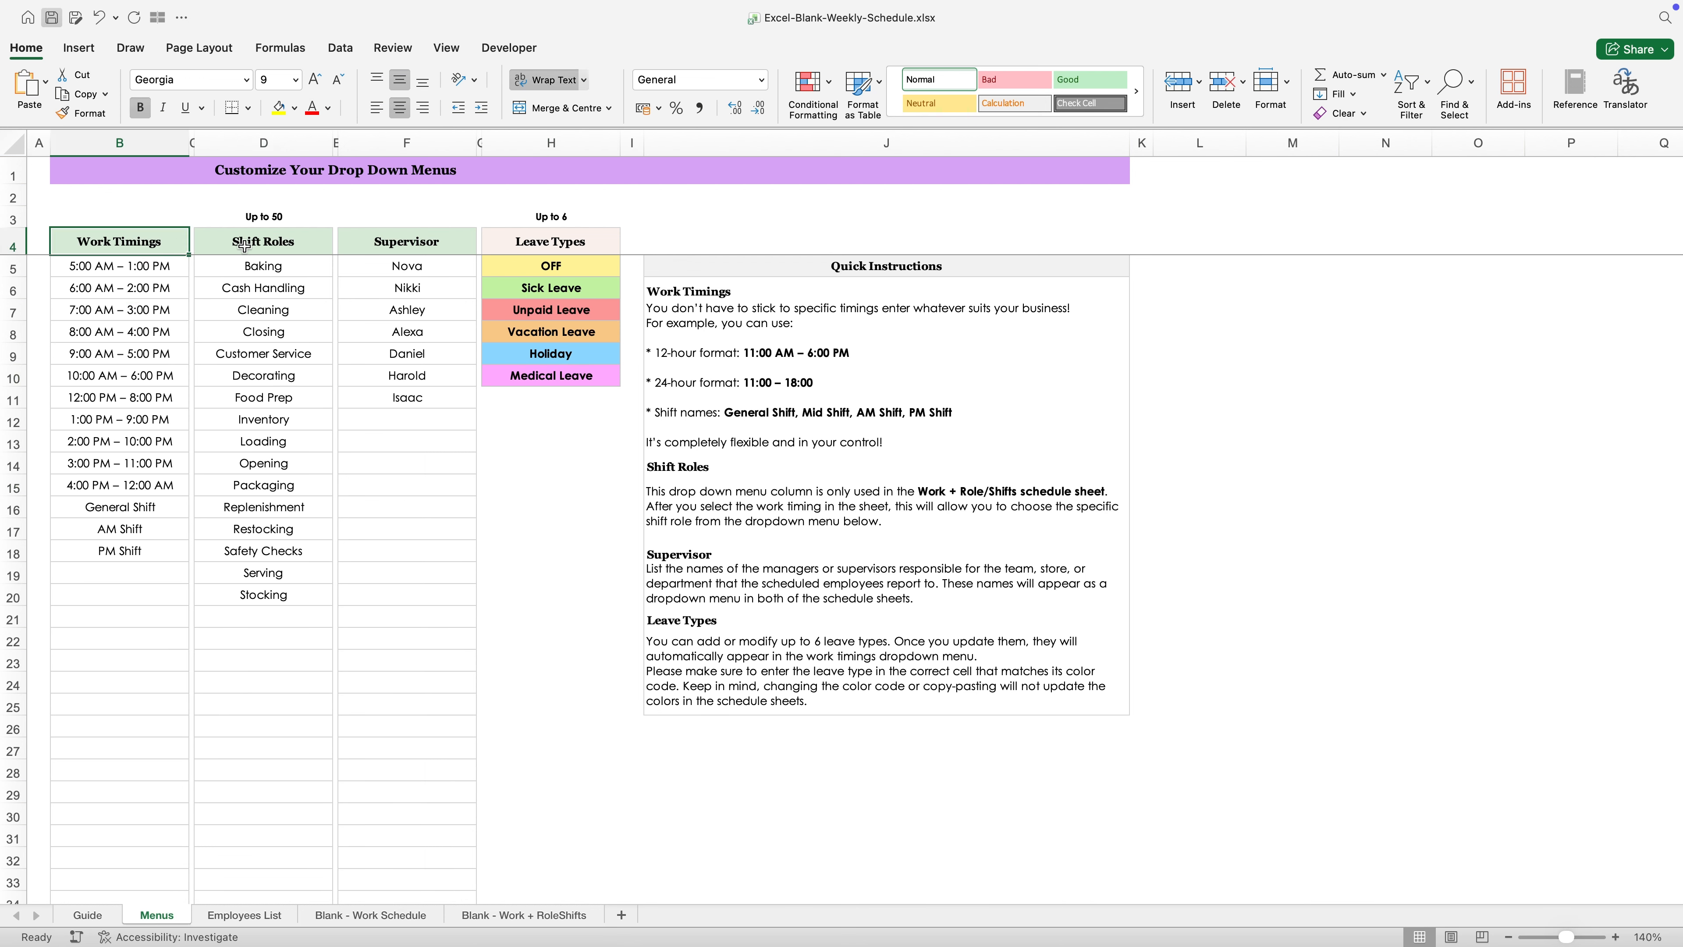
left_click(379, 250)
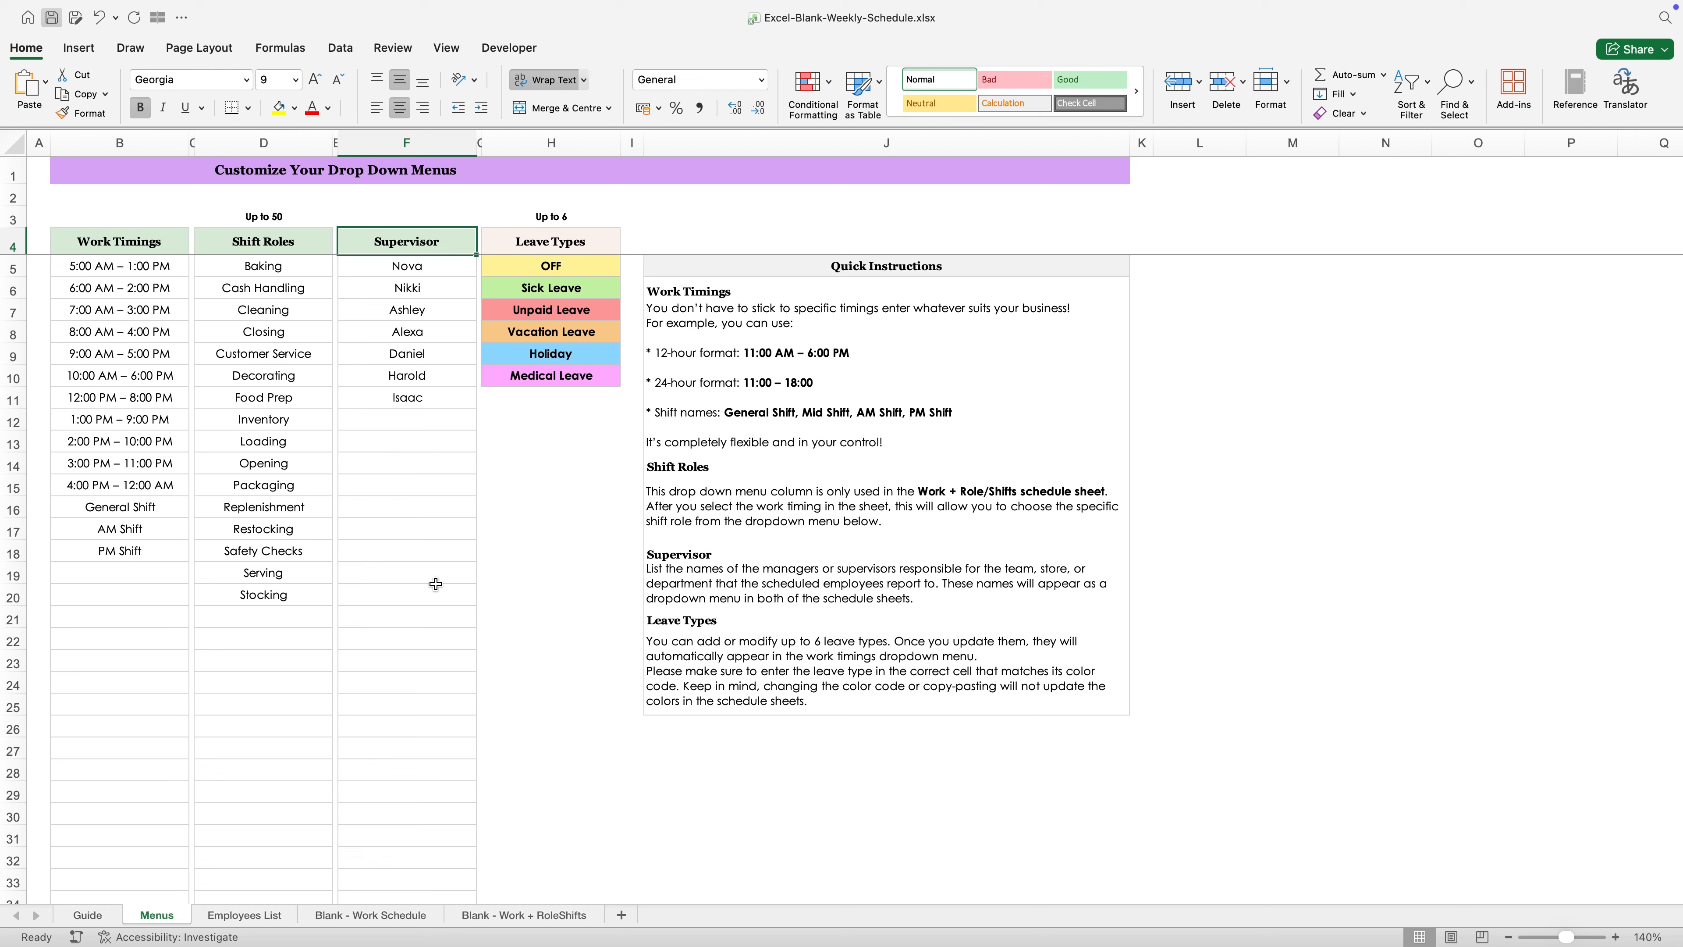
left_click_drag(544, 268, 552, 378)
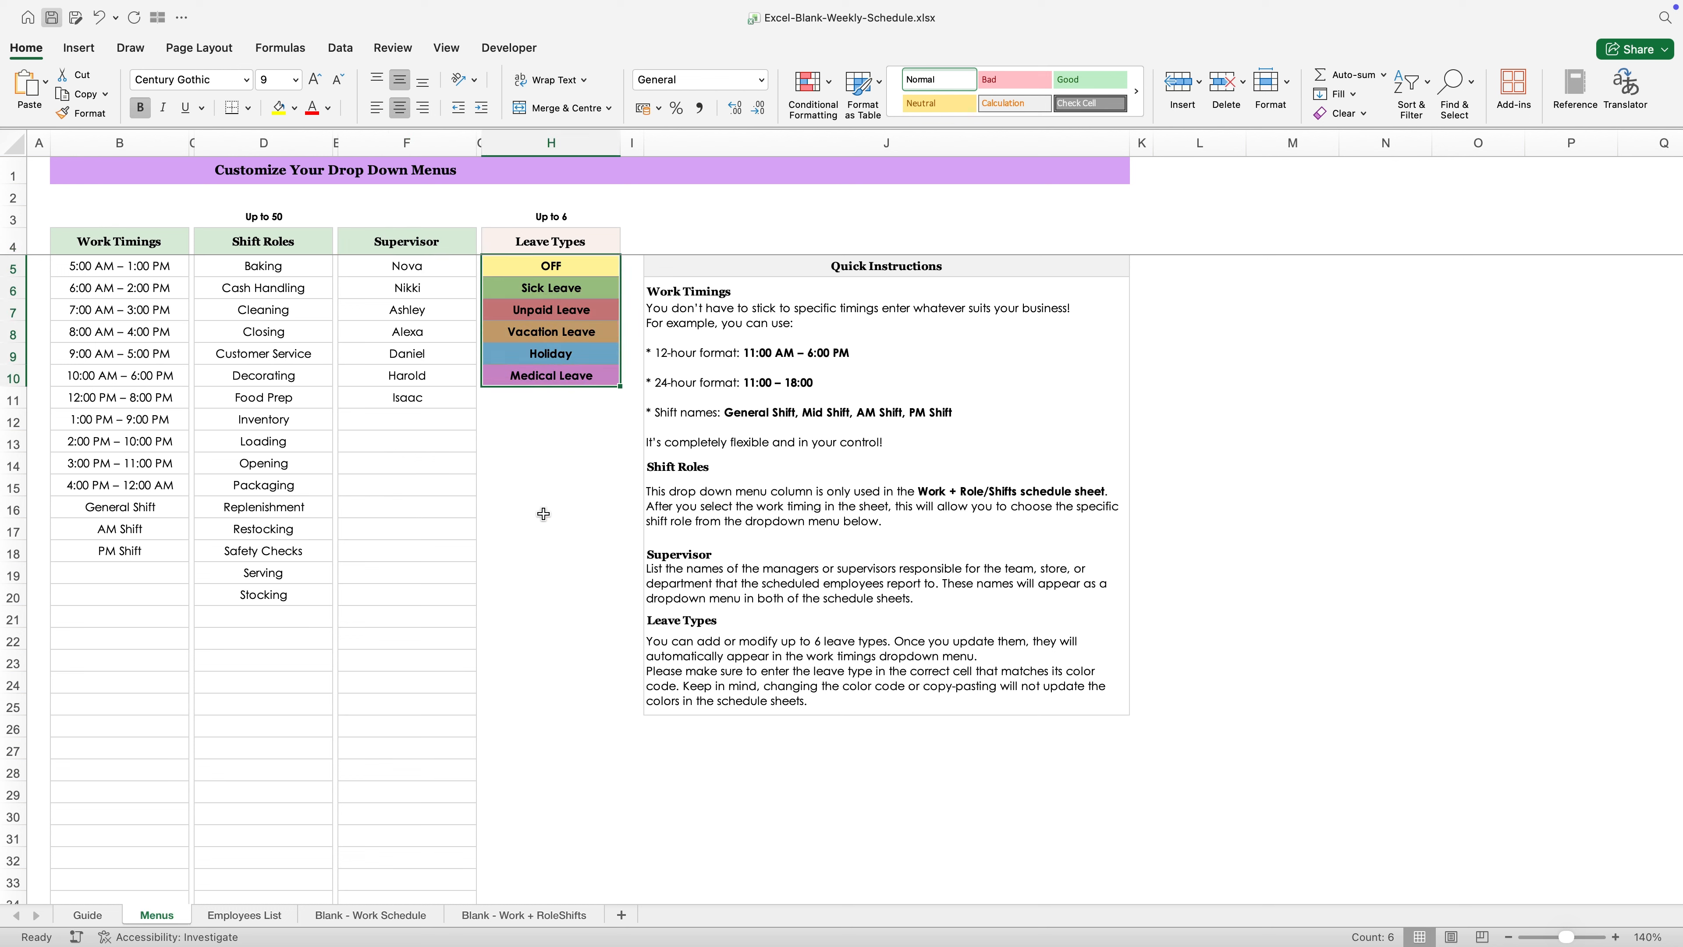
left_click(544, 513)
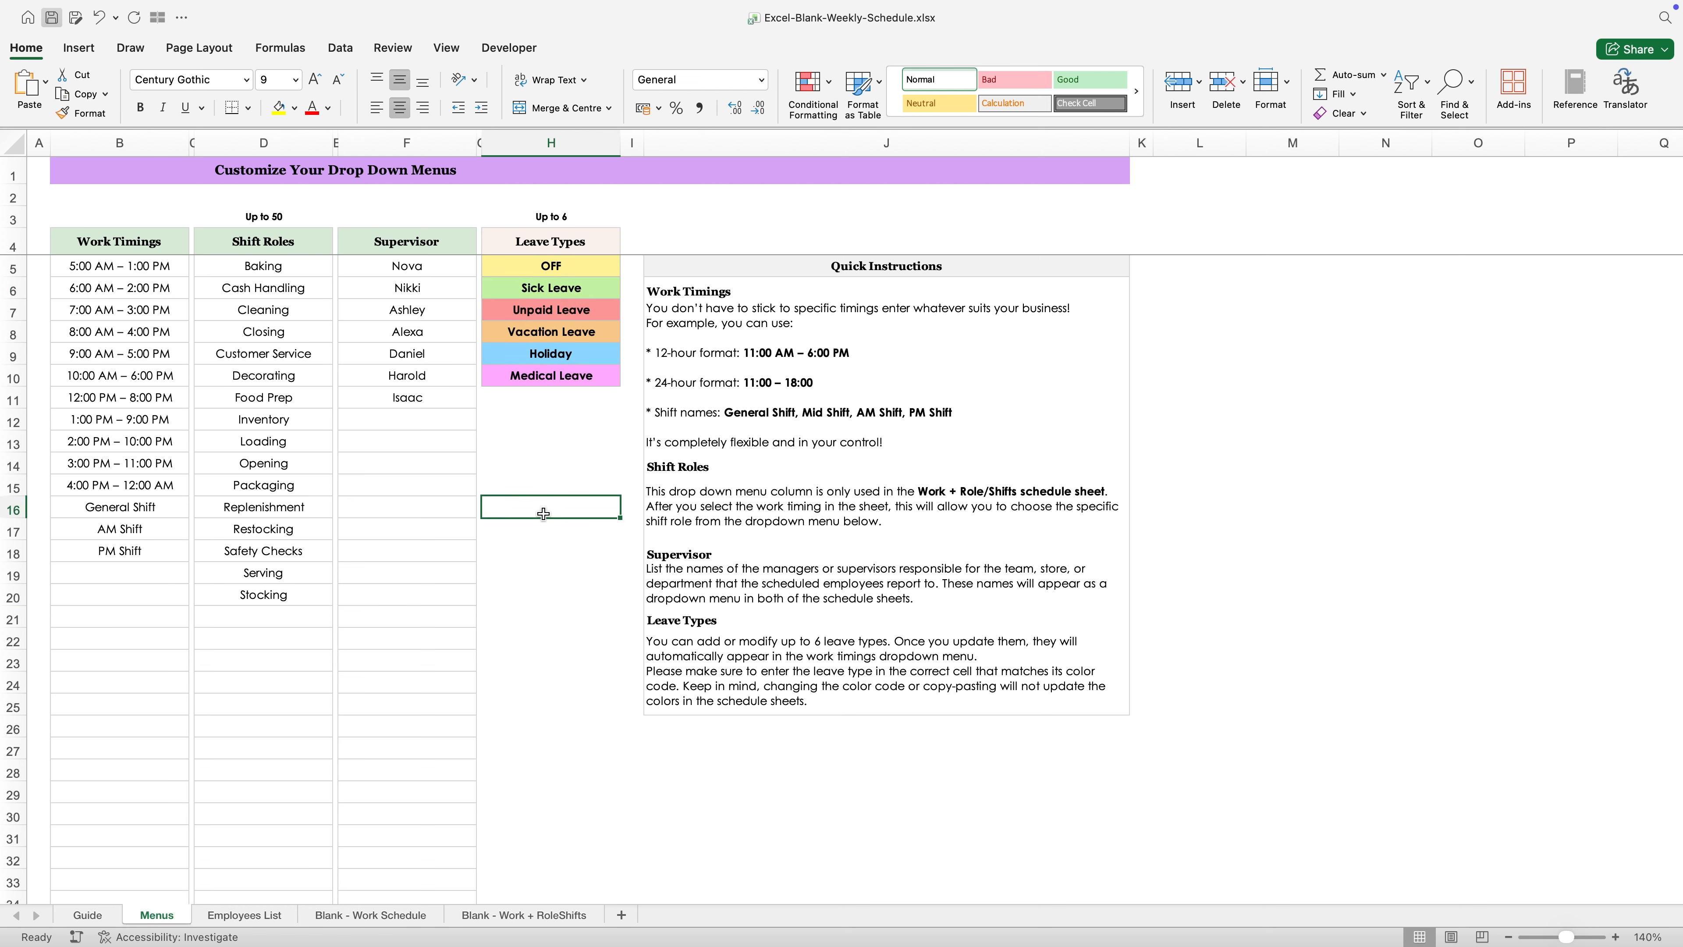
- Inspect the work timing choices for Monday cell D9 on the Blank - Work Schedule sheet
left_click(378, 915)
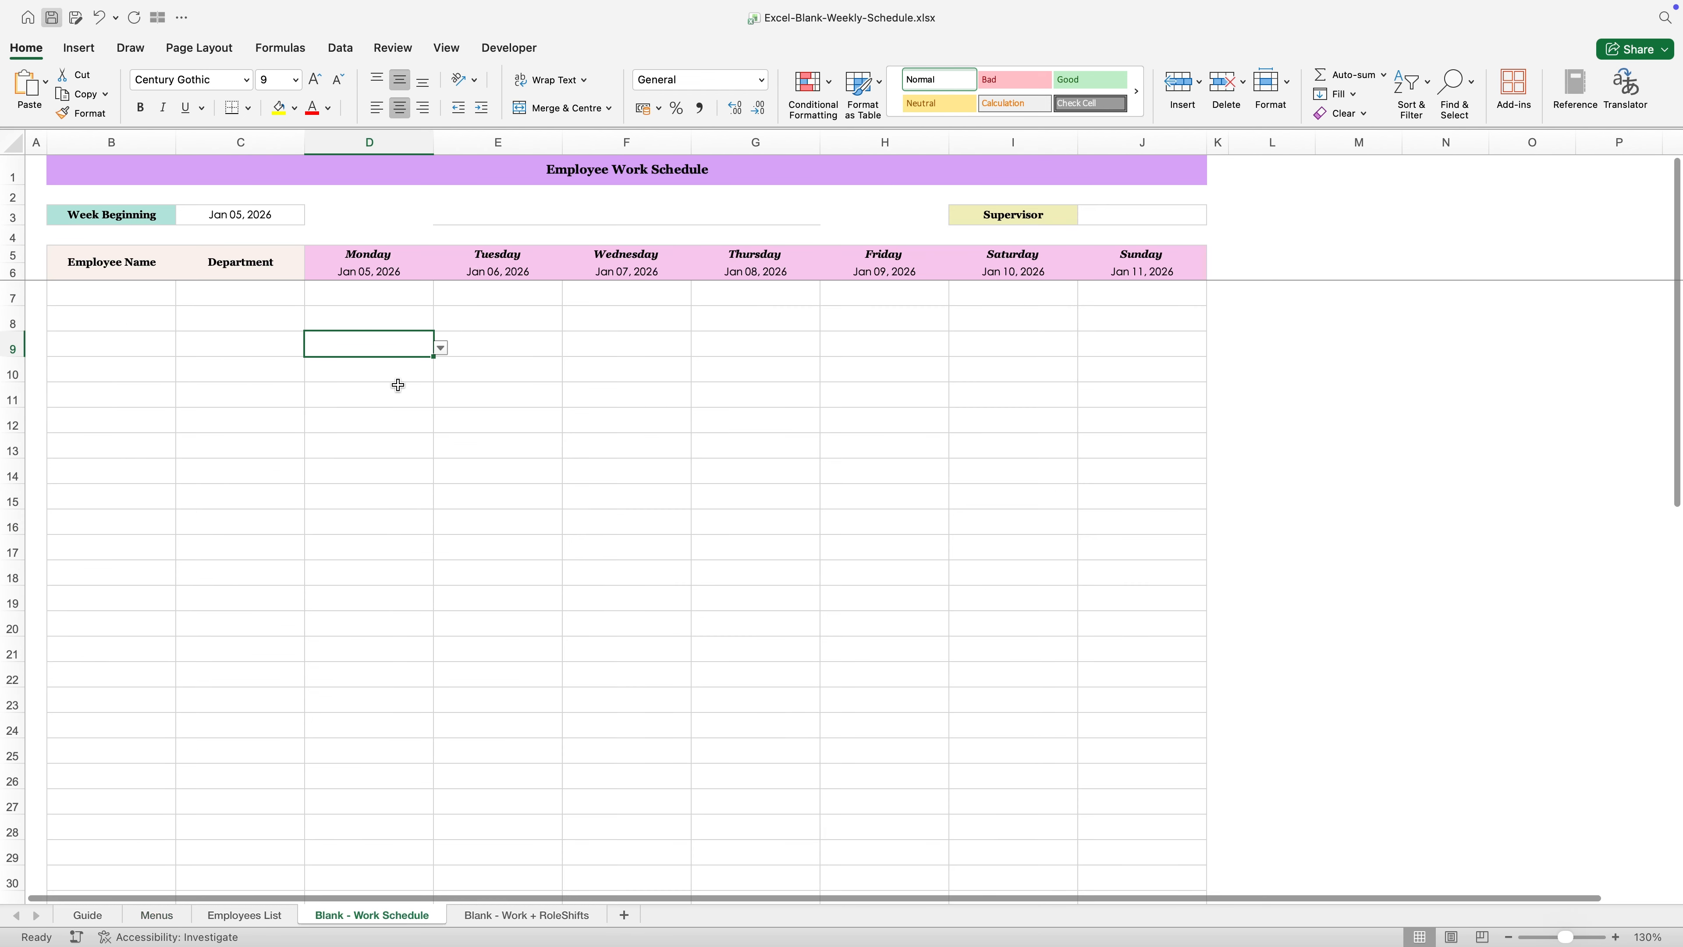
left_click(440, 348)
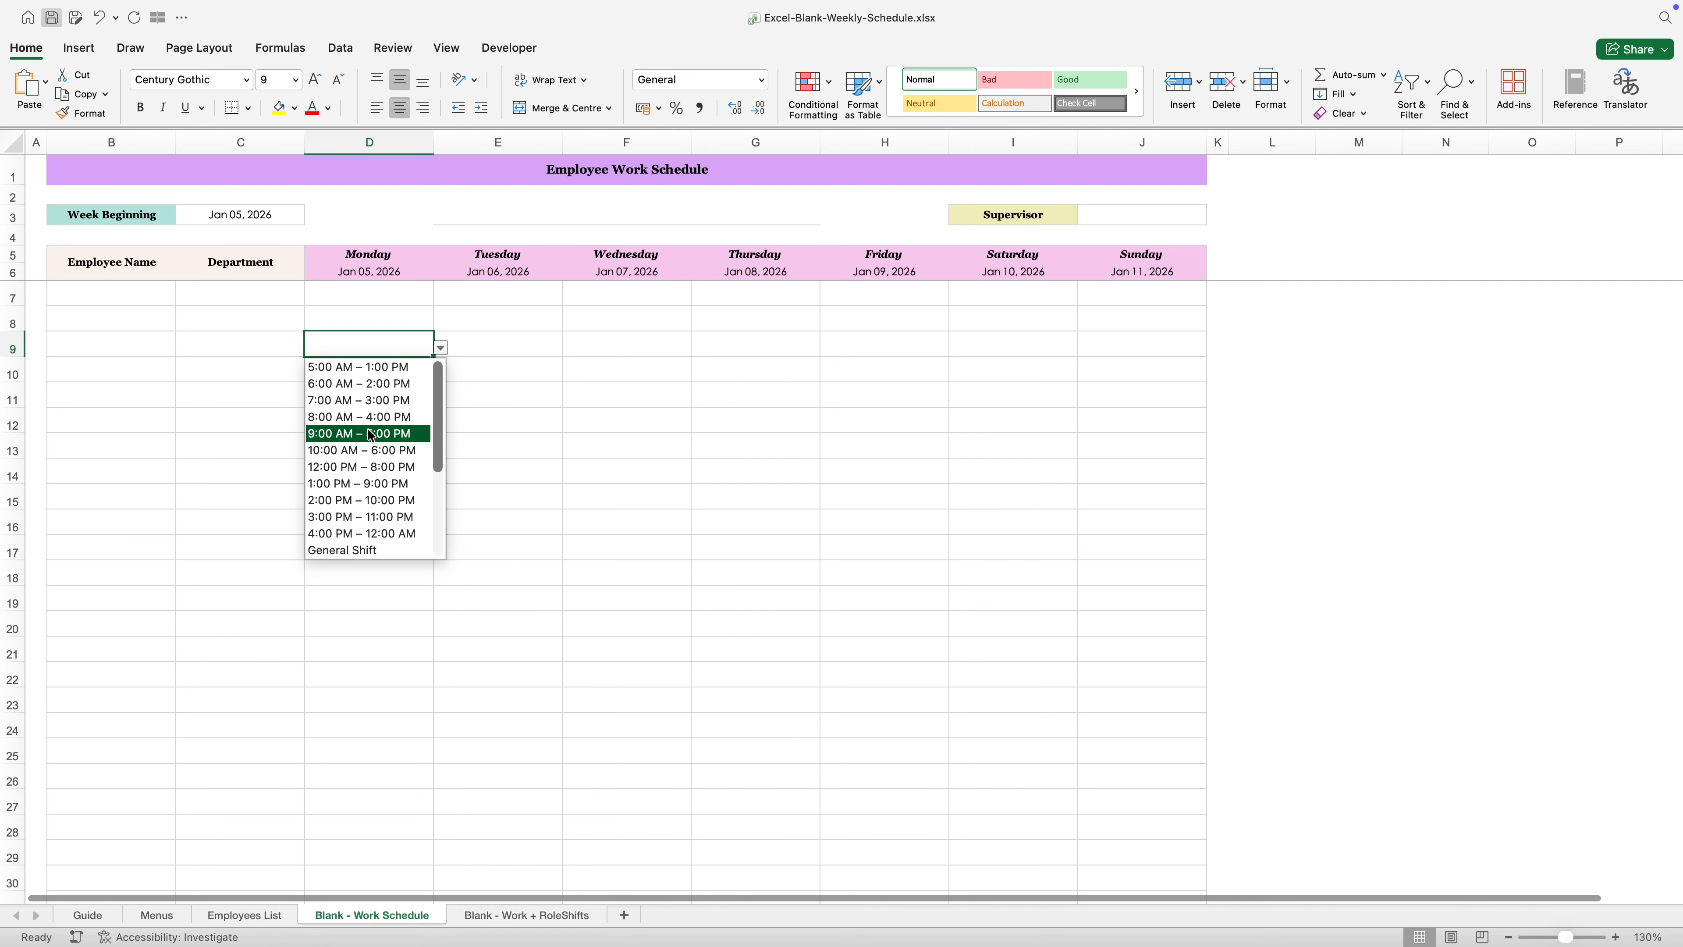
key("Escape")
- Inspect the dropdown choices in Monday cells D9 and D10 on the Blank - Work + RoleShifts sheet
left_click(530, 914)
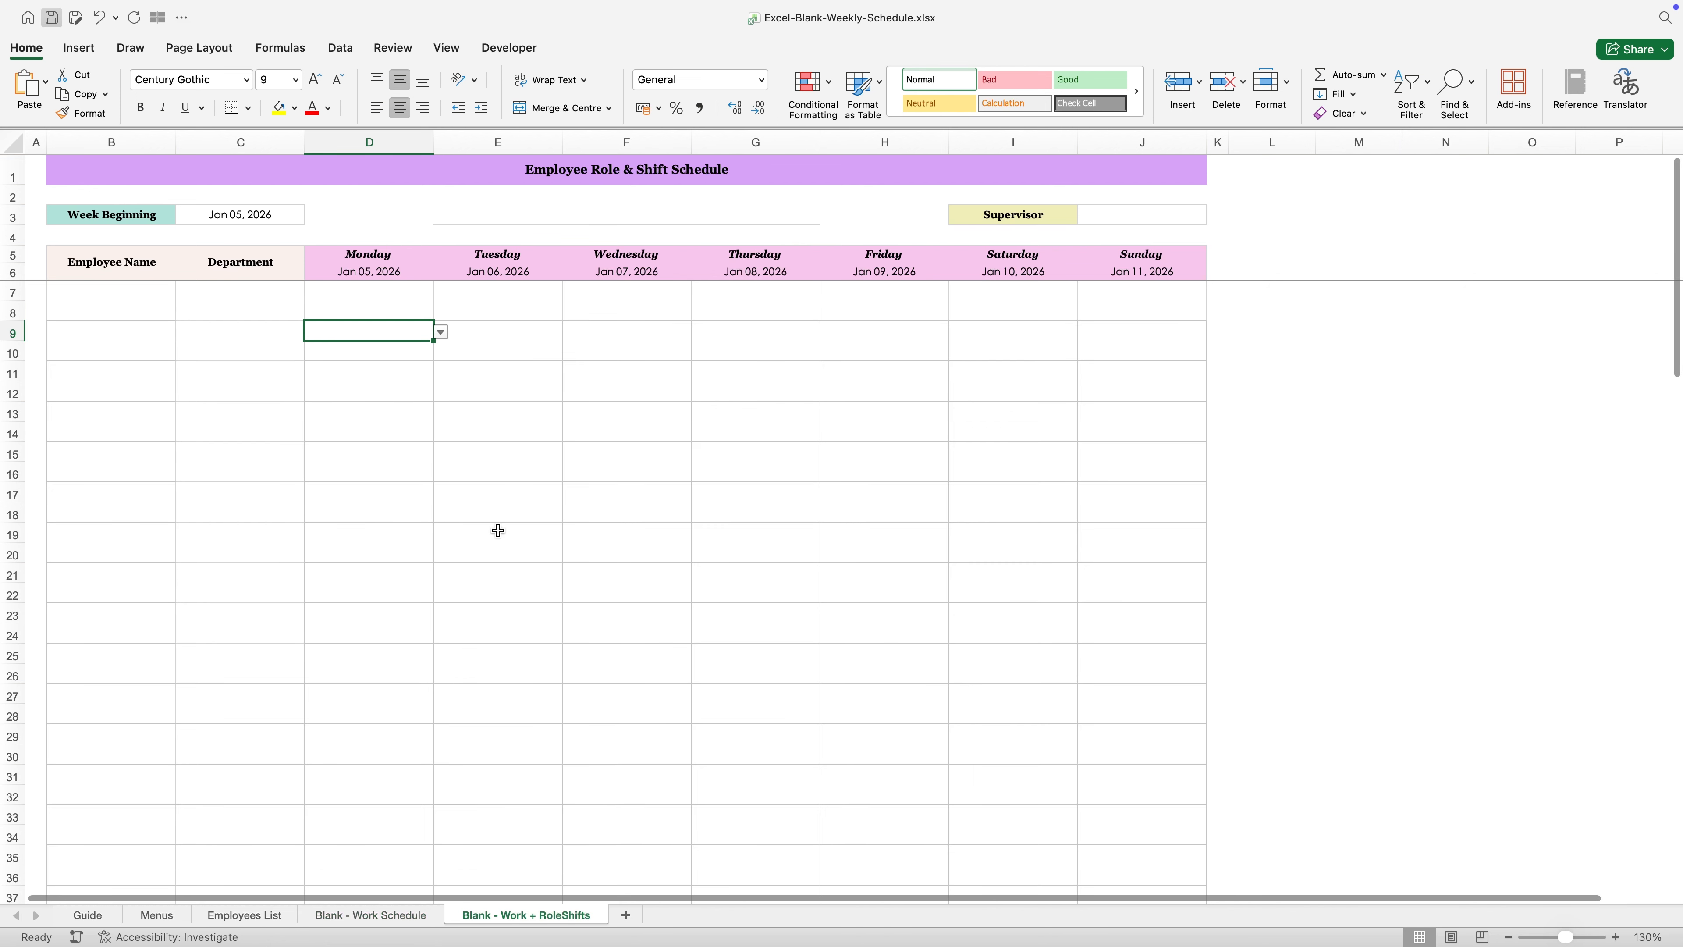
left_click(442, 335)
key("Escape")
left_click(432, 353)
left_click(434, 353)
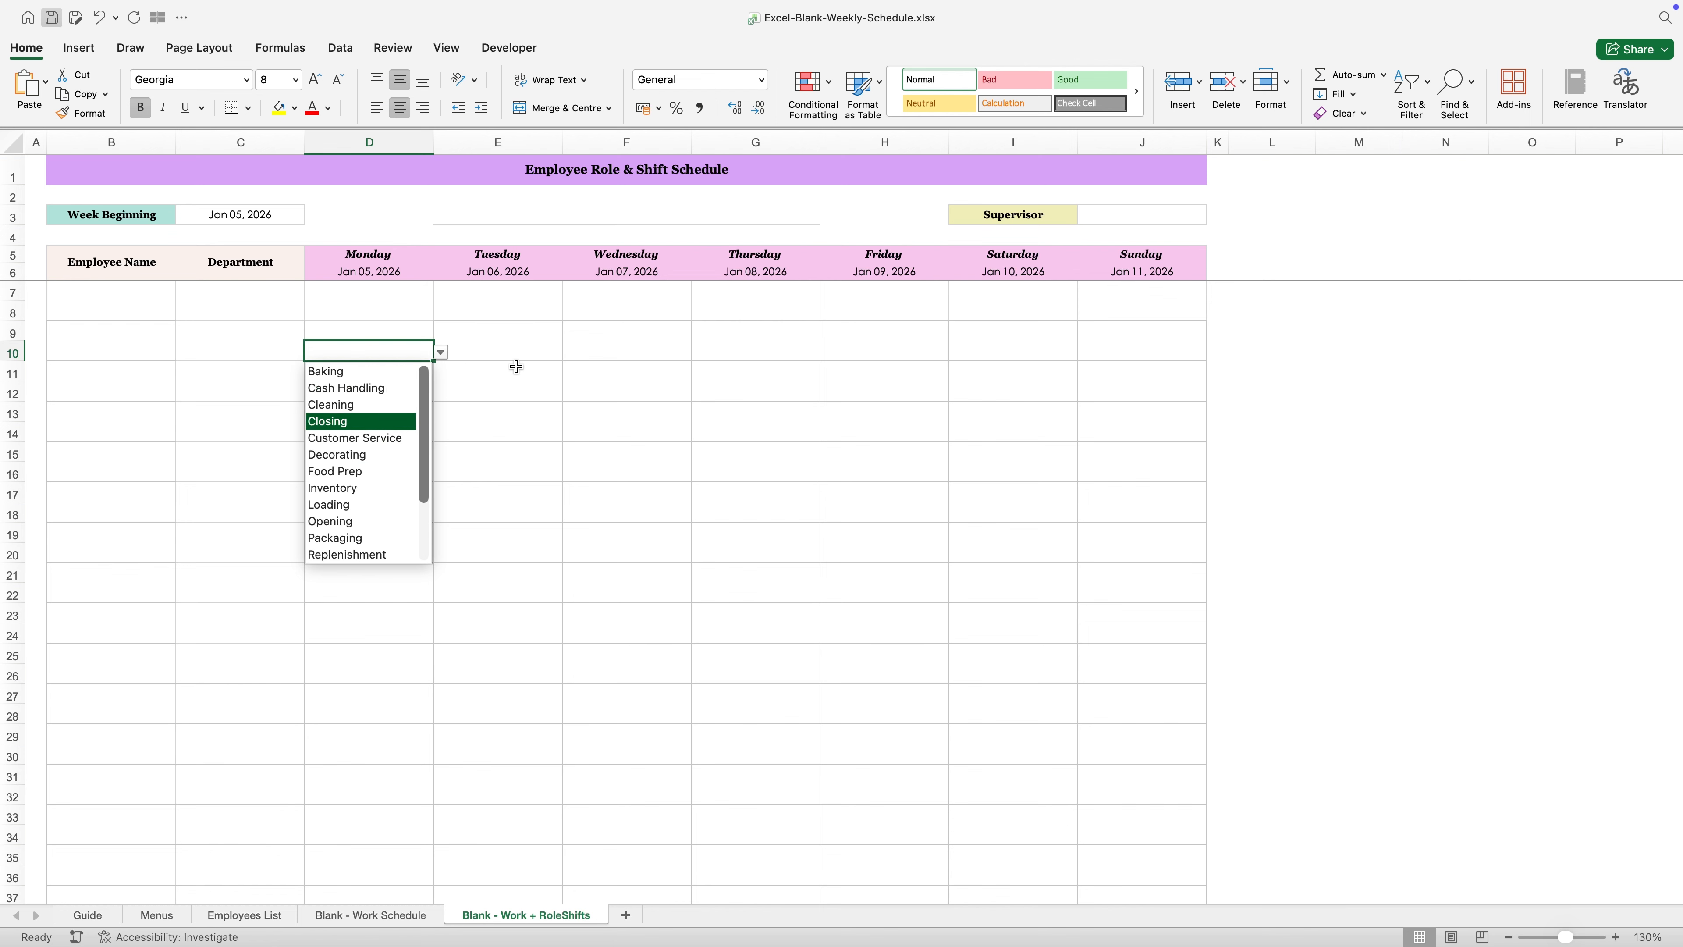
key("Escape")
- Go back to the Menus sheet and read through the Quick Instructions
left_click(165, 917)
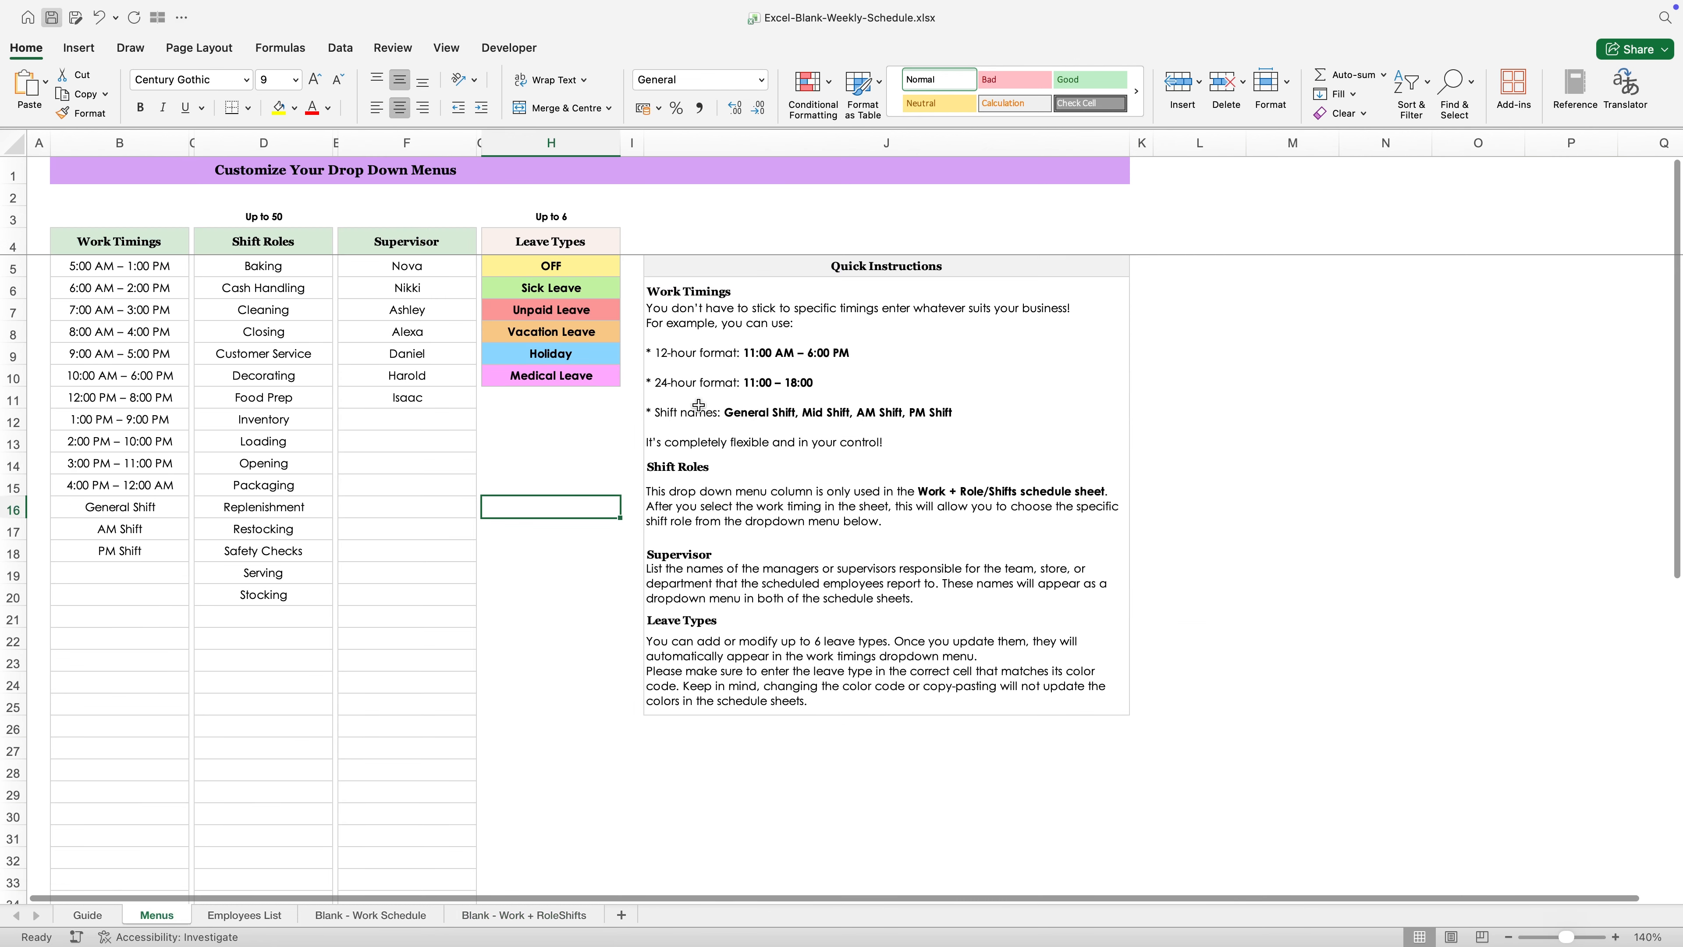
left_click_drag(757, 282, 732, 710)
left_click(630, 540)
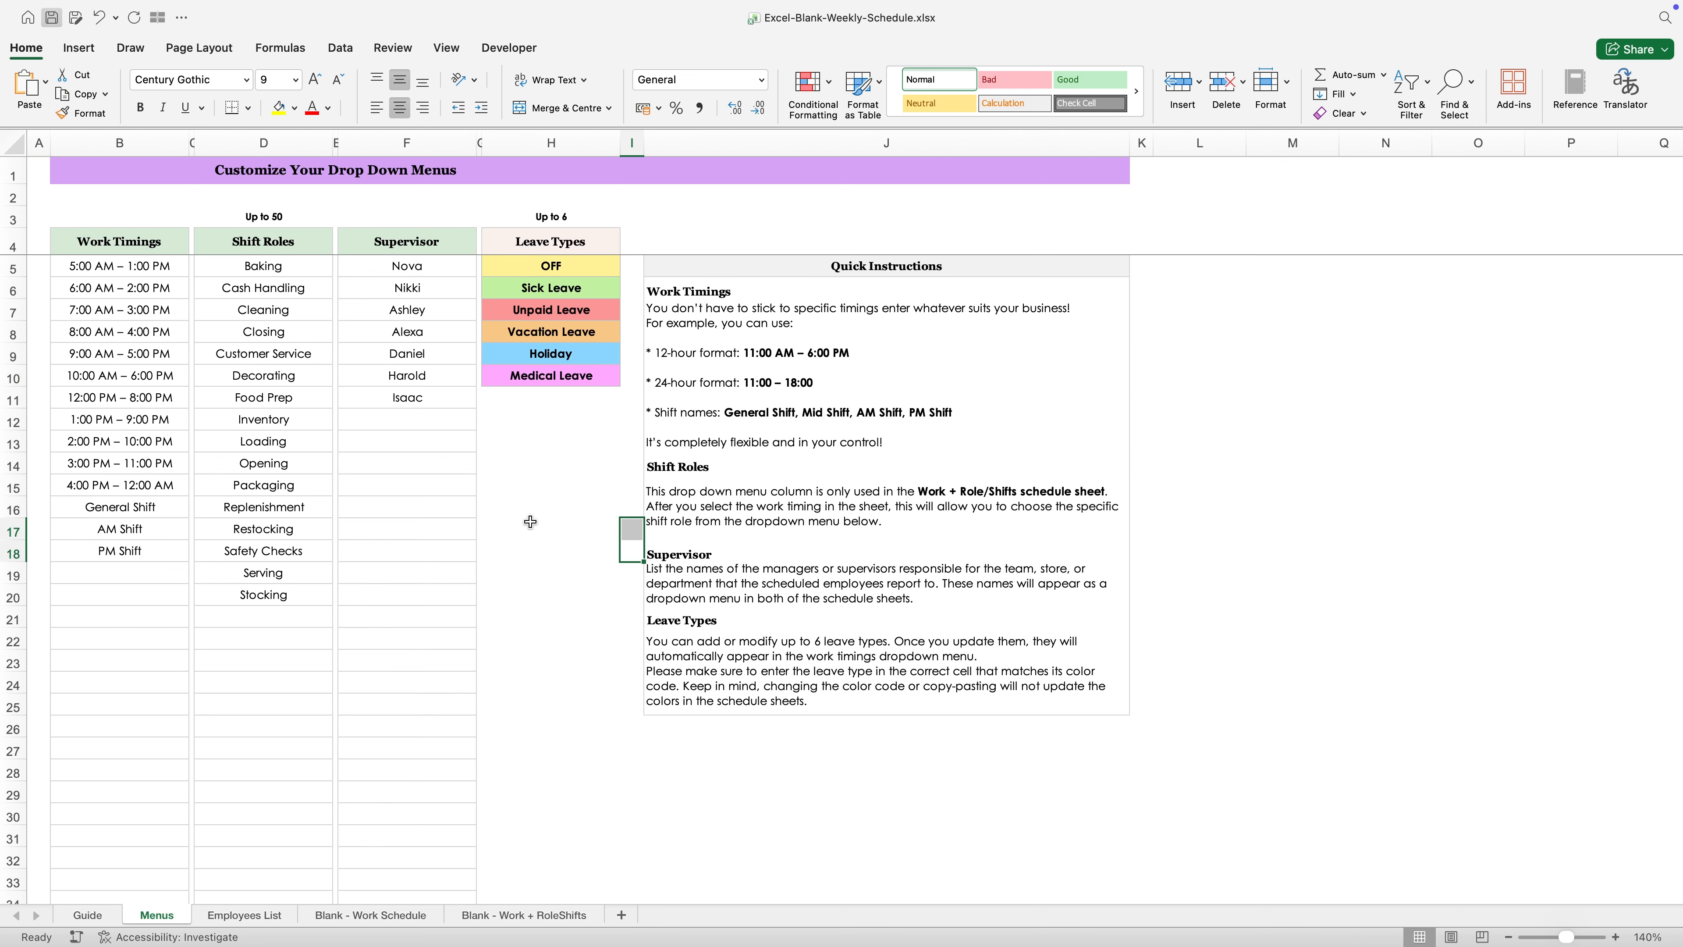
- Examine the leave types at the end of the dropdown list in Monday cell D7 on the Blank - Work Schedule sheet
left_click(404, 915)
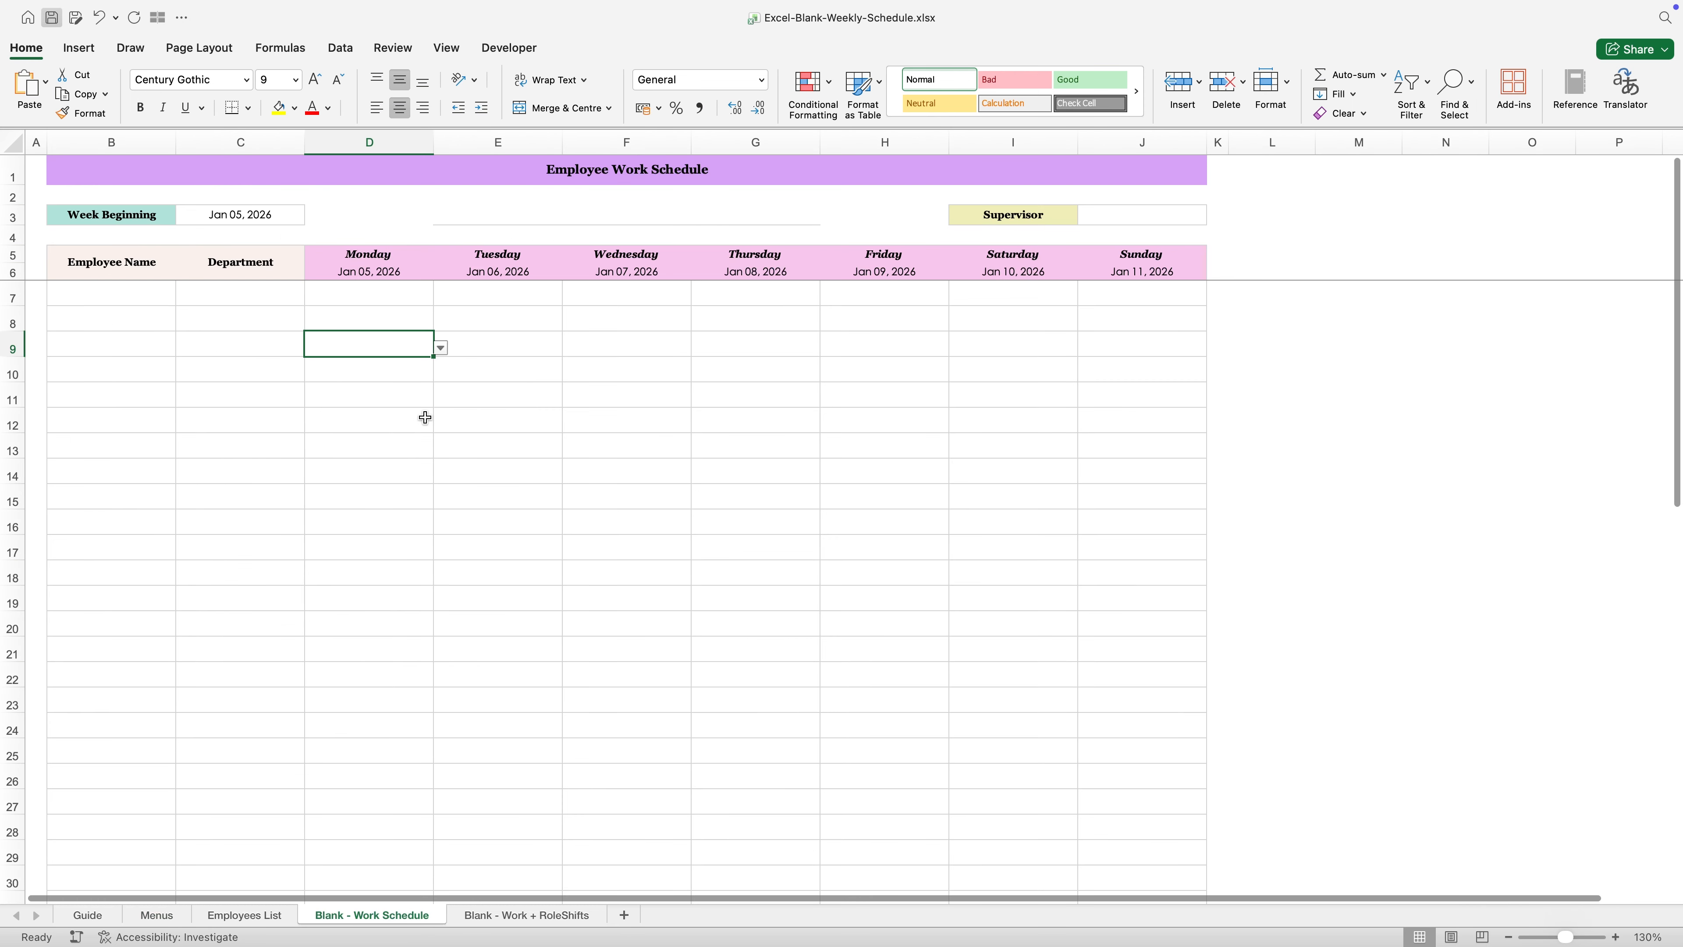
left_click(410, 303)
left_click(440, 296)
scroll(403, 379, "down", 5)
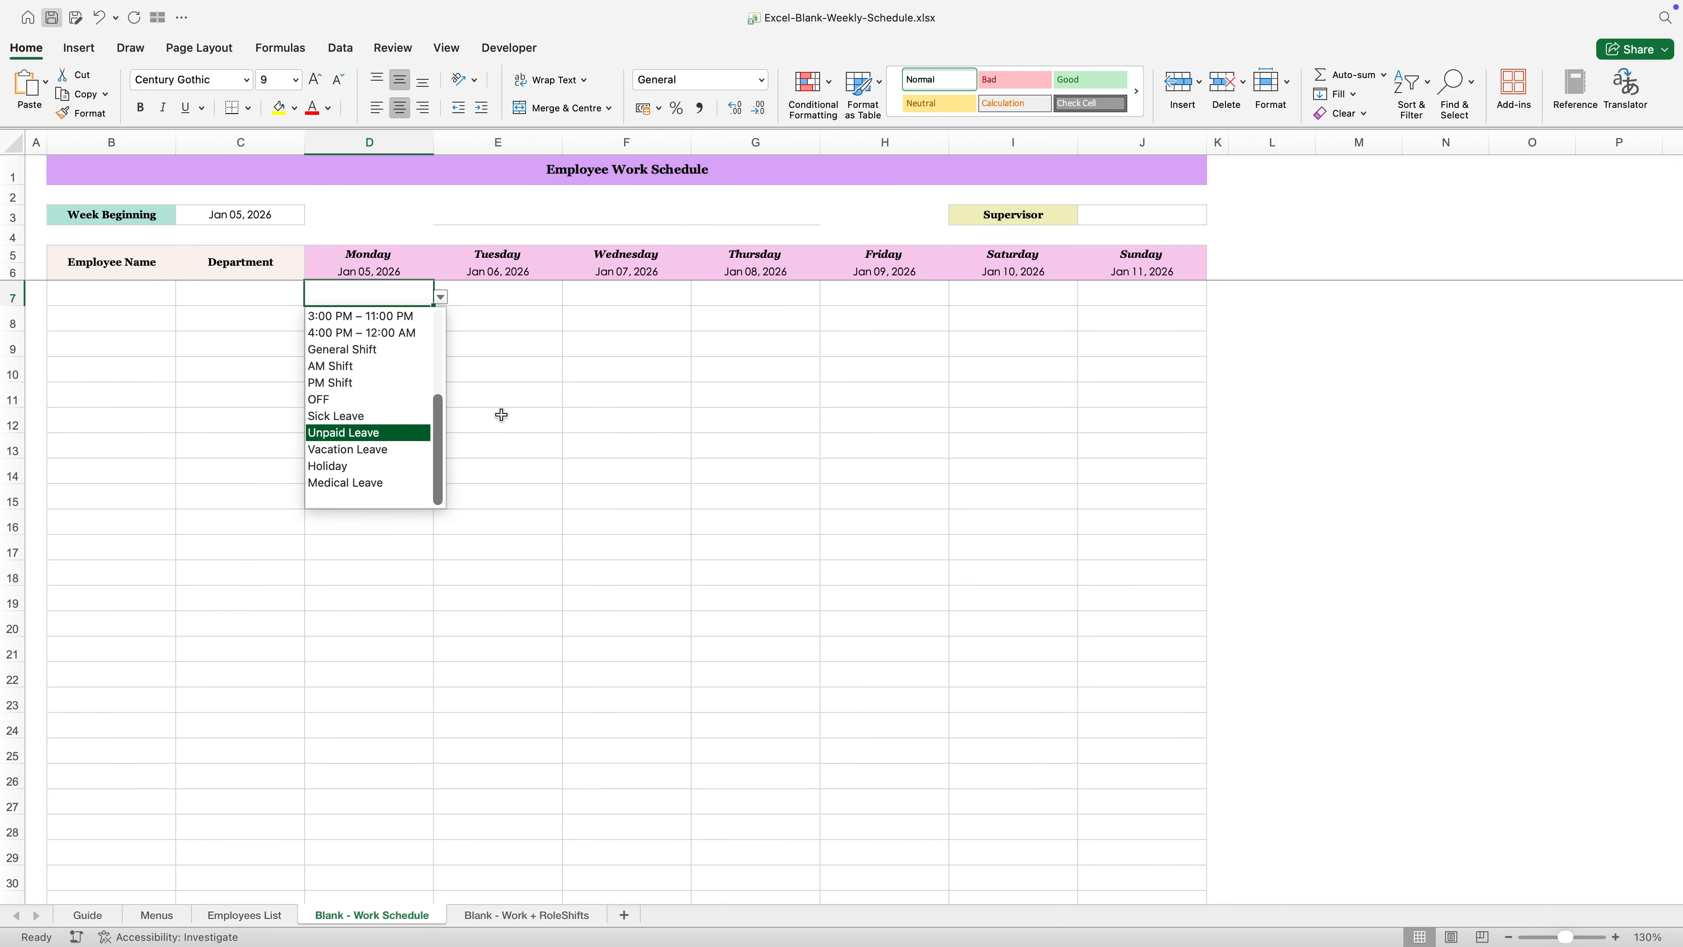
left_click(502, 431)
- Revisit the Menus sheet, then read the Guide sheet's Step 2 instructions on adding employees
left_click(156, 914)
left_click(528, 552)
left_click(527, 486)
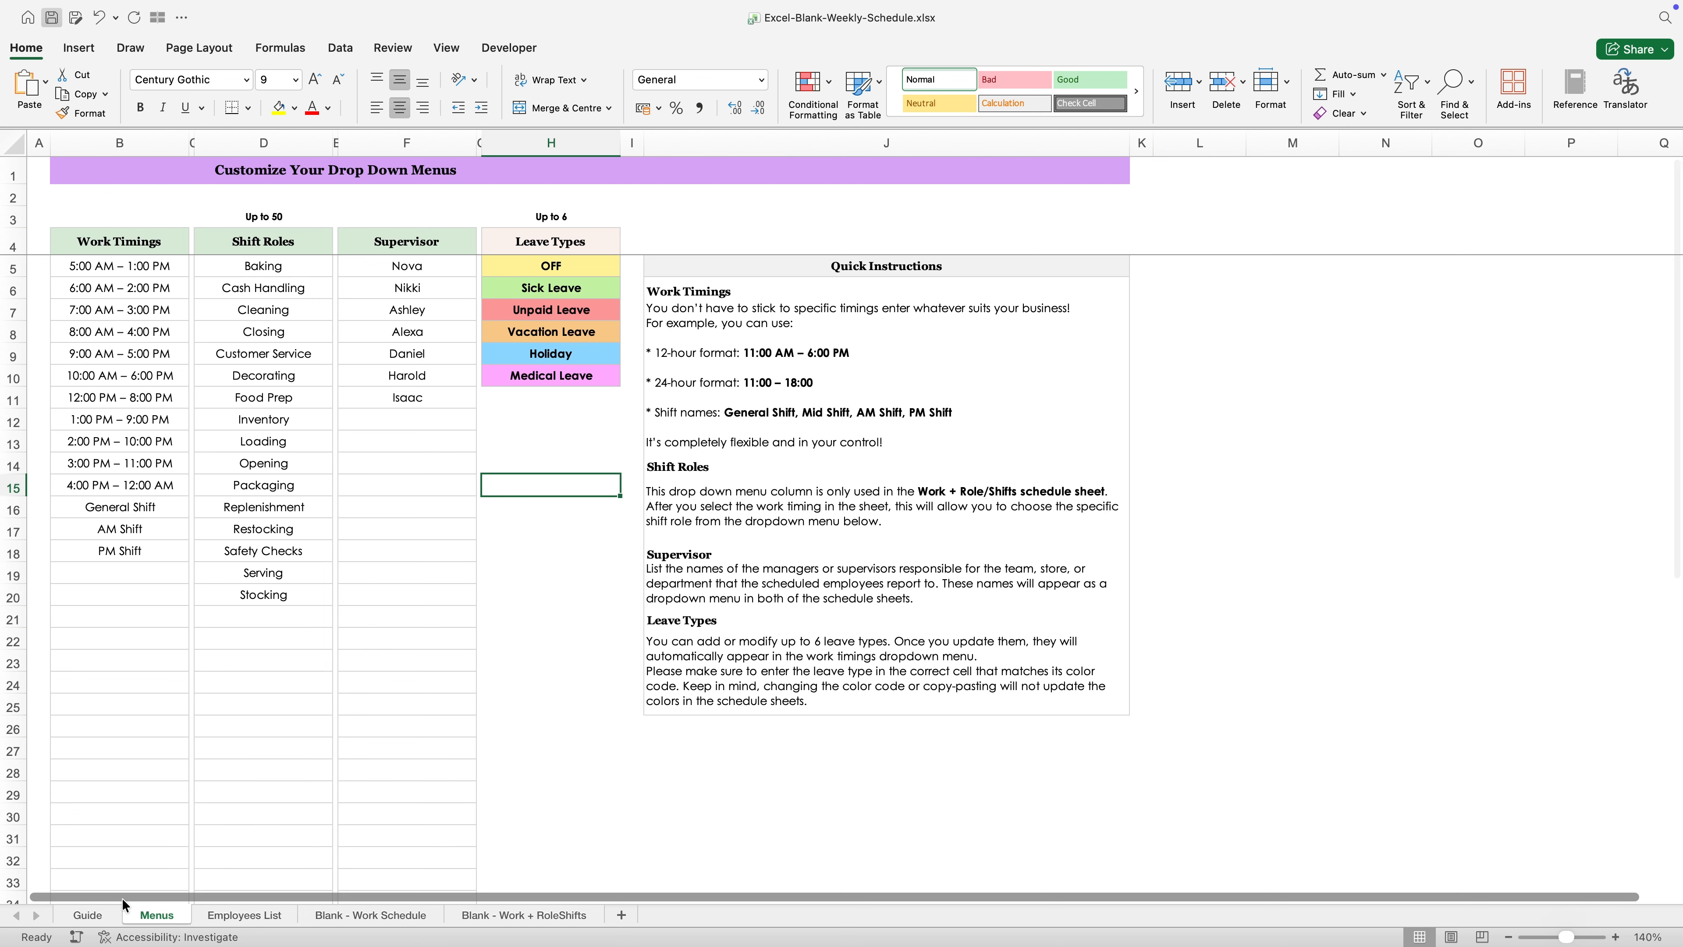
left_click(113, 918)
left_click(263, 348)
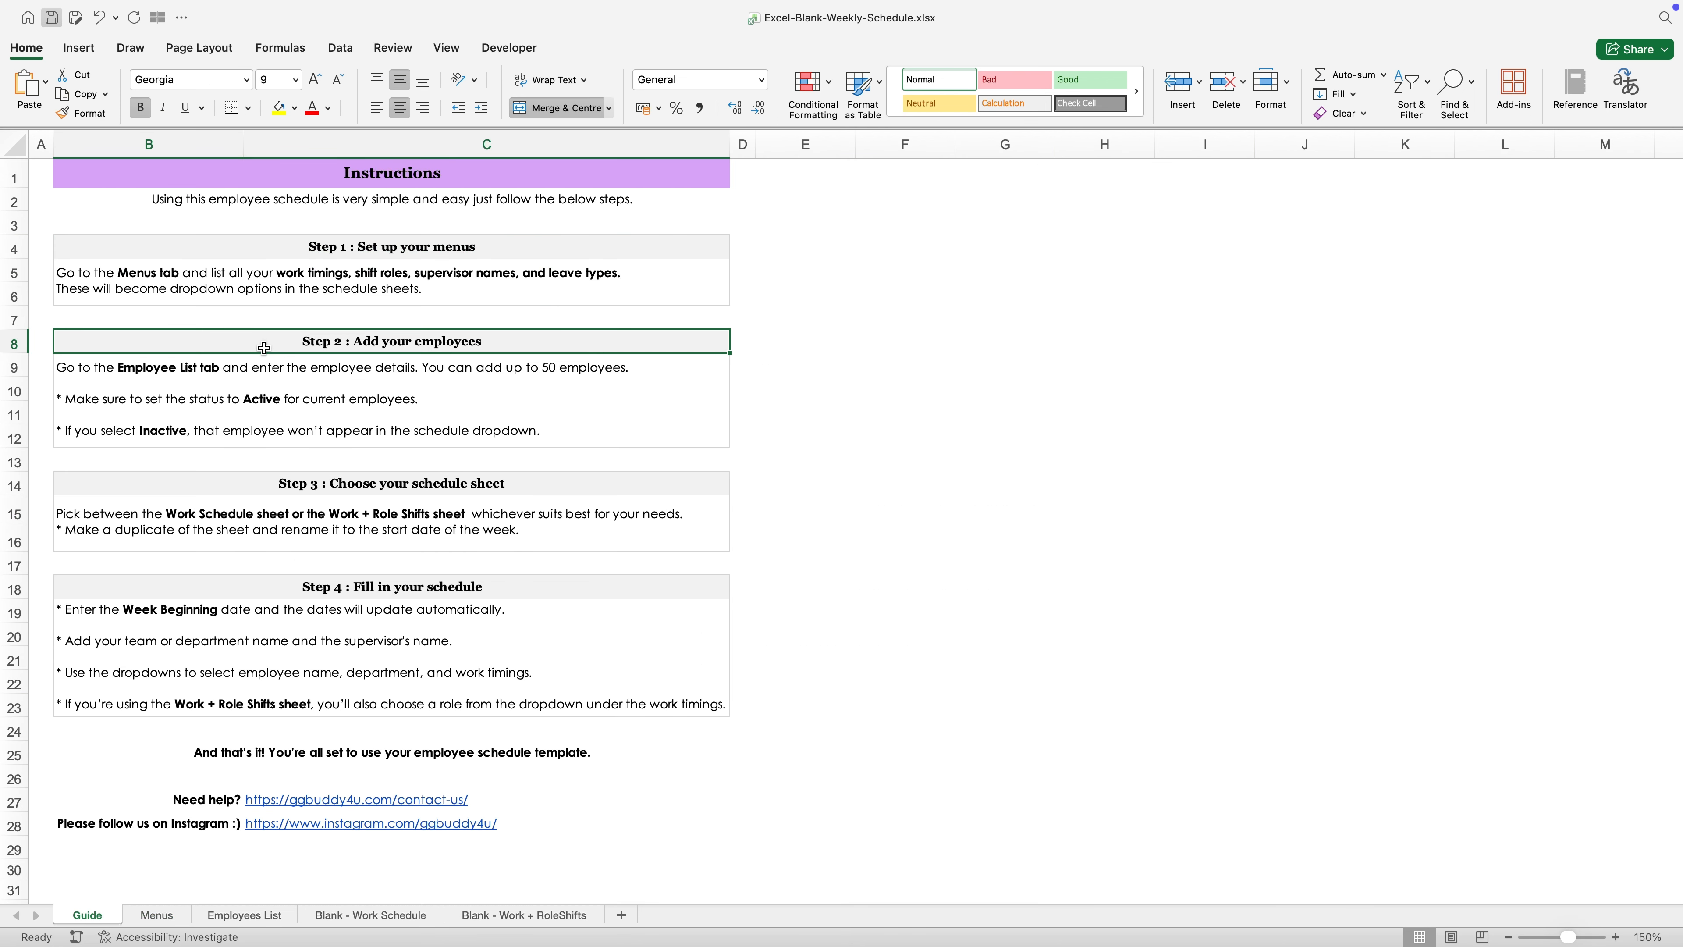
left_click(136, 366)
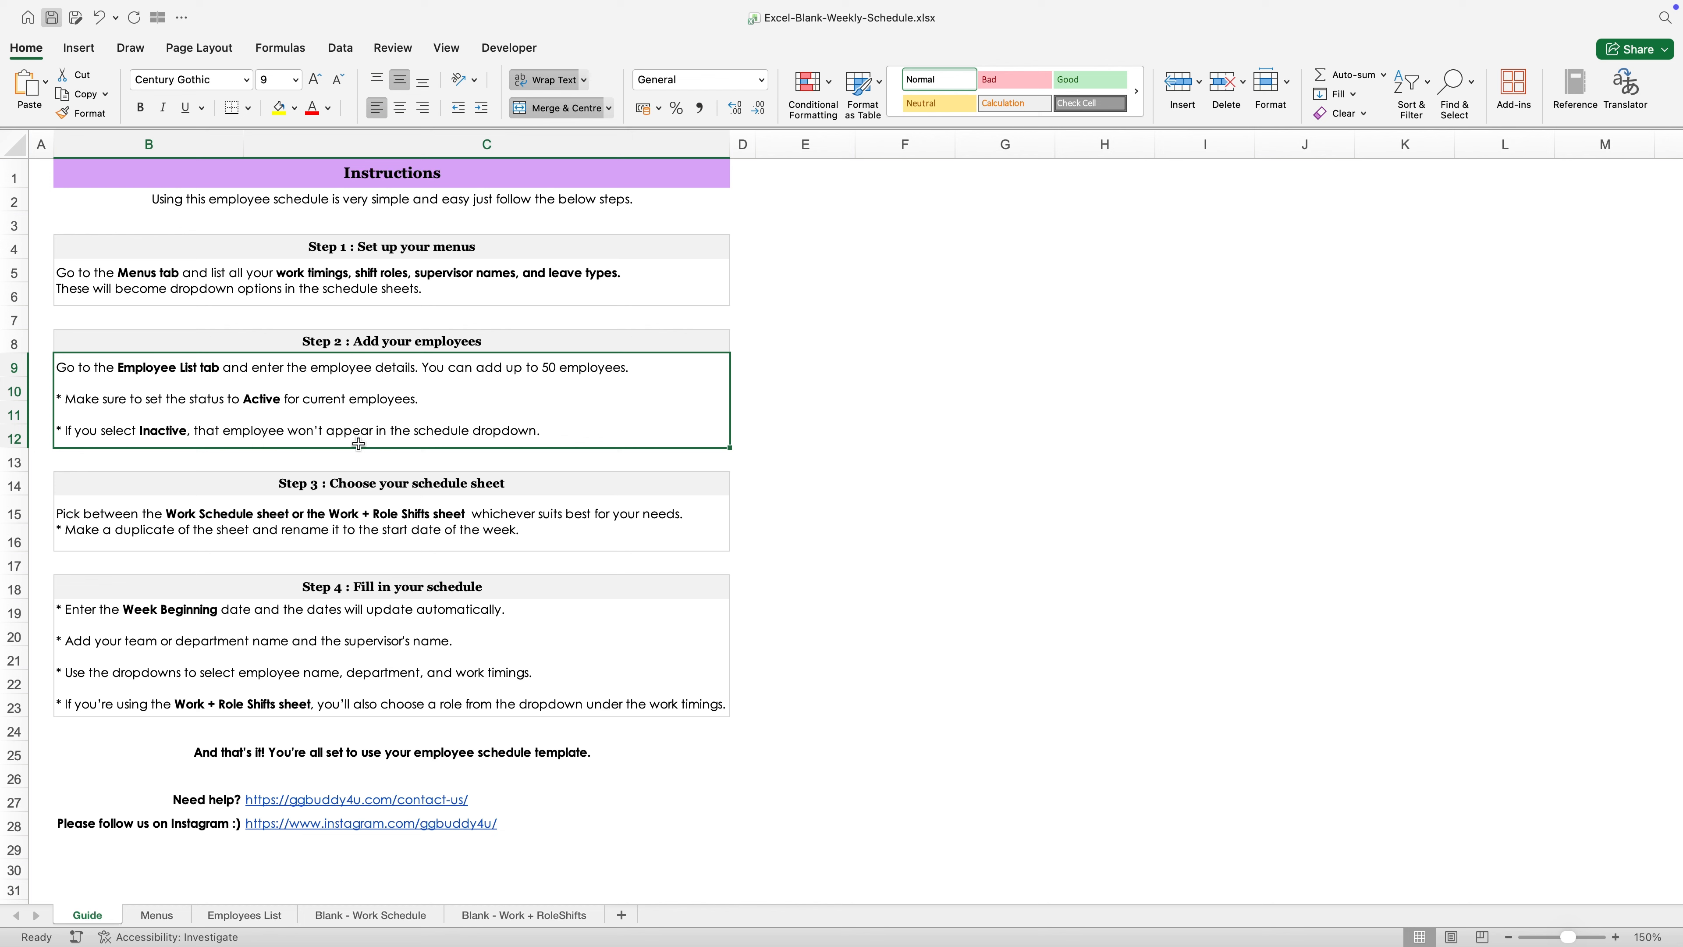
- Open the Employees List sheet and look over the employee details entry area
left_click(273, 916)
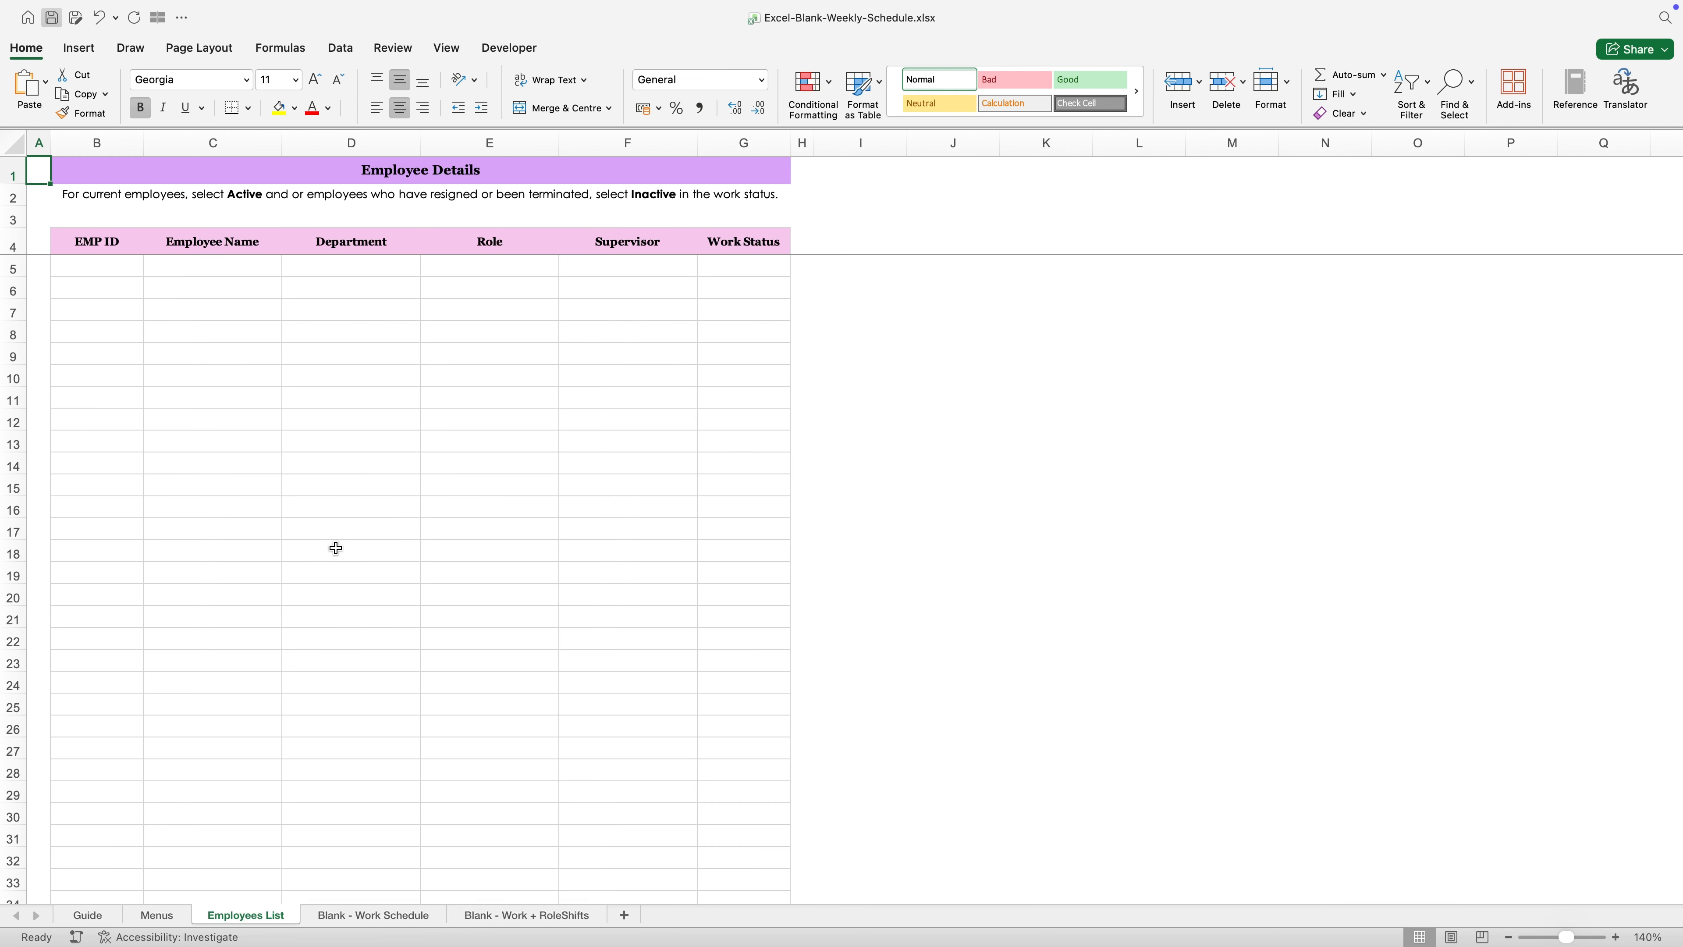
mouse_move(118, 273)
left_mouse_down()
mouse_move(785, 594)
mouse_move(762, 772)
left_mouse_up()
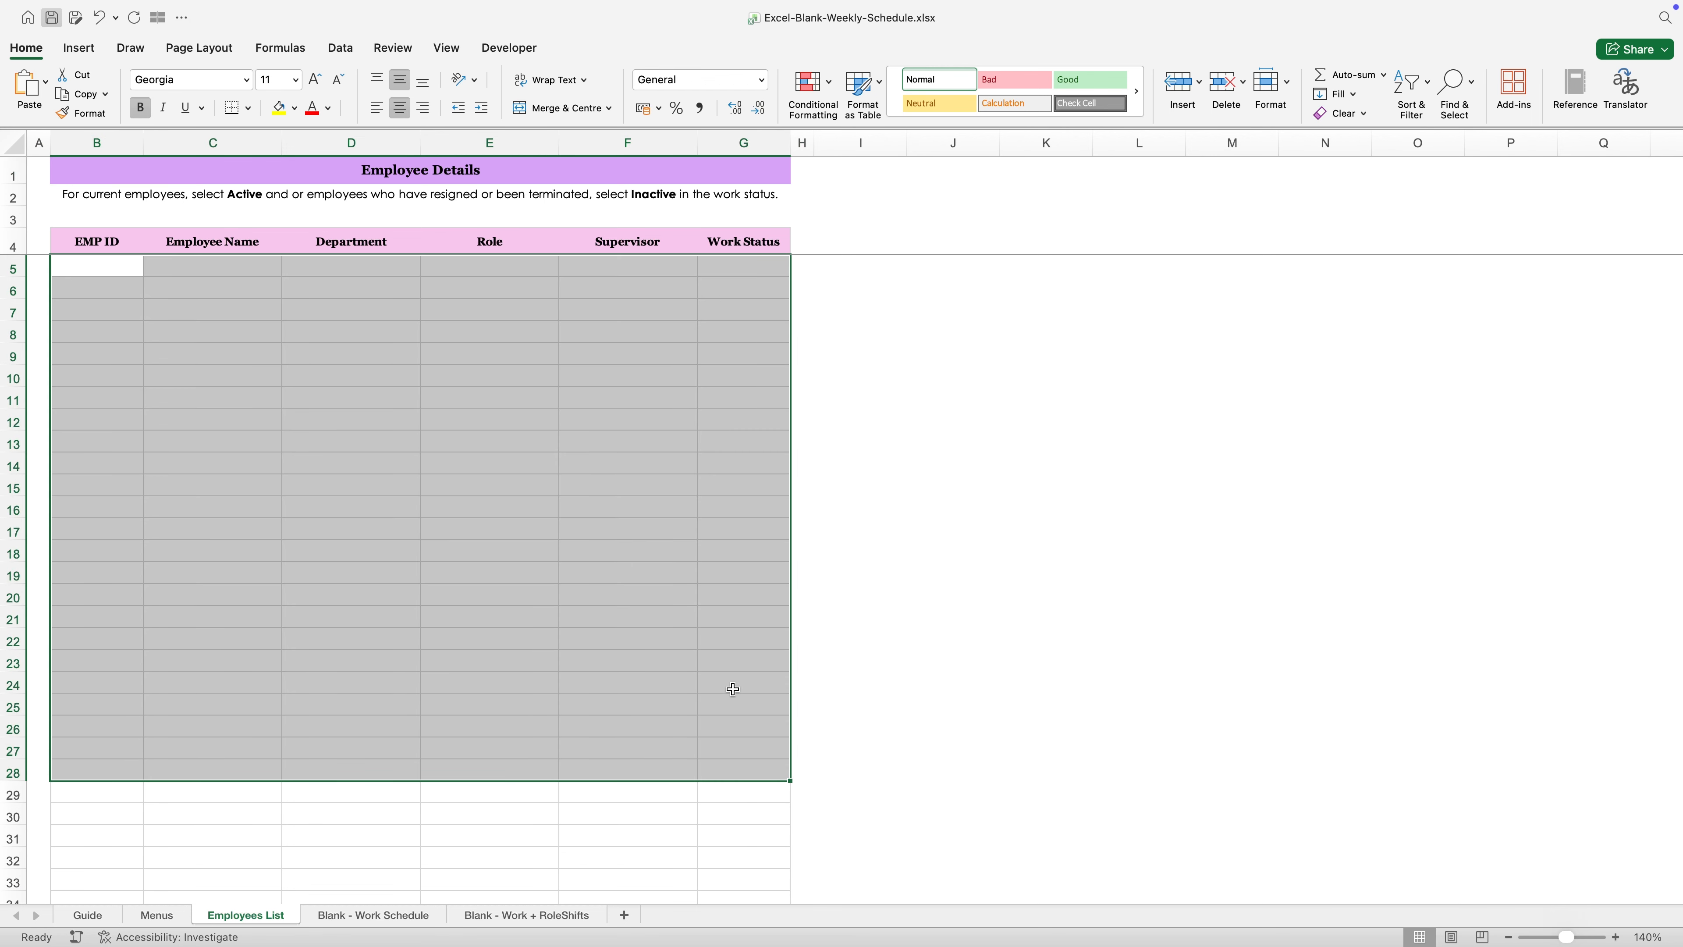
left_click(547, 514)
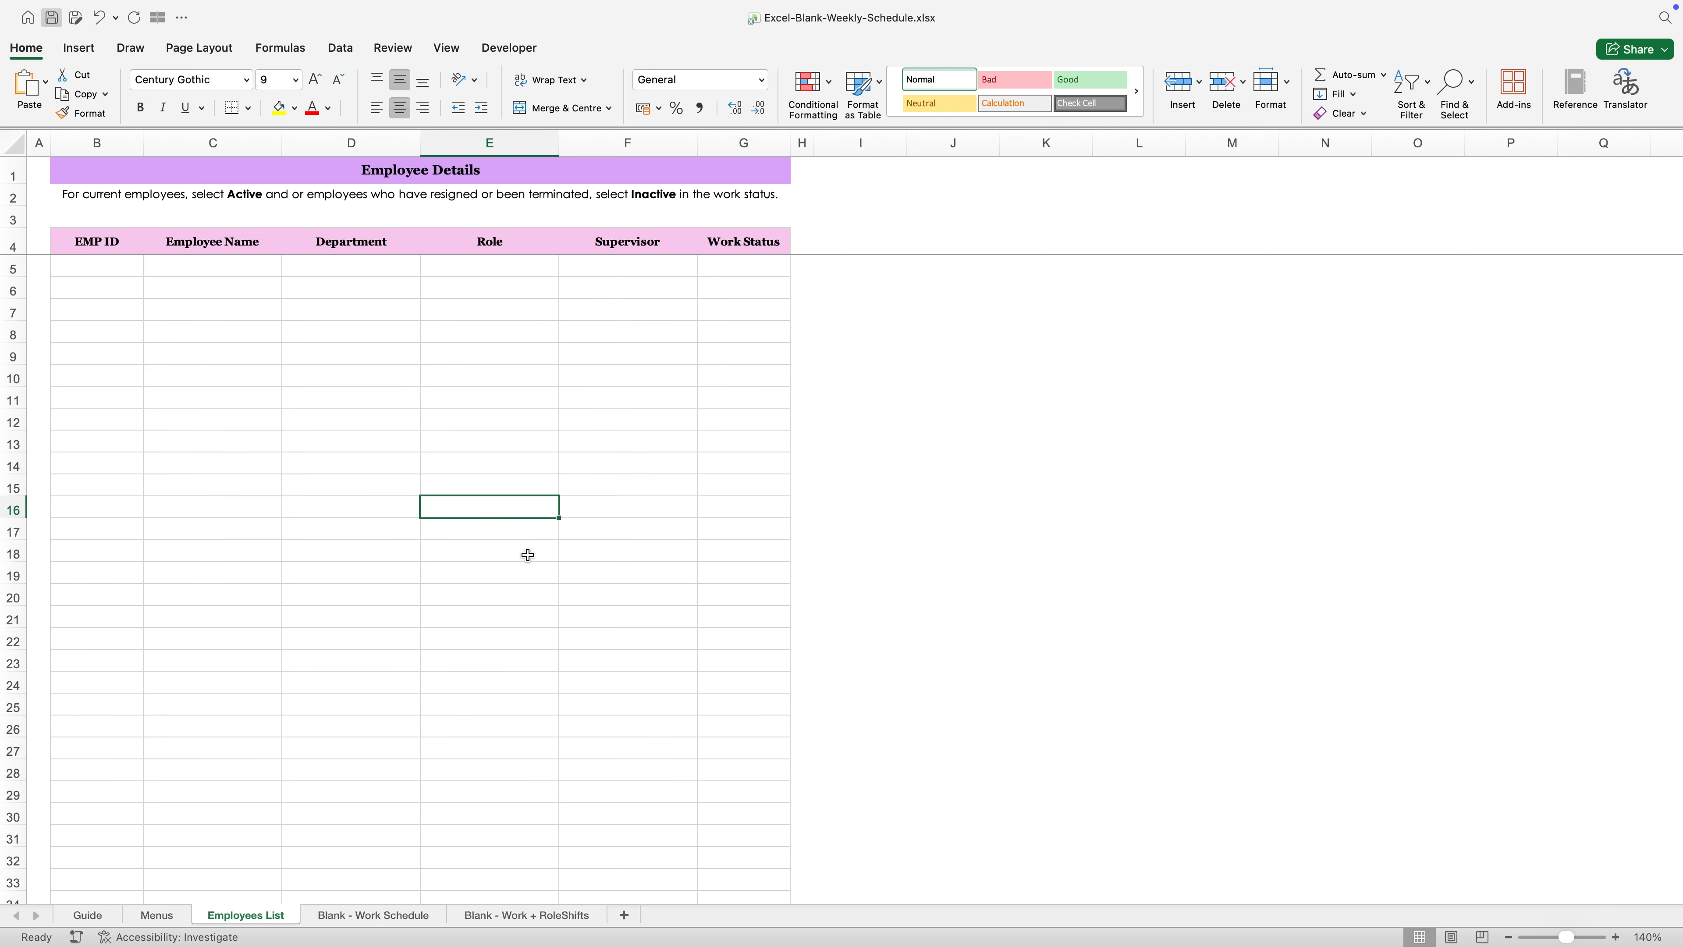
- Check the Employee Name dropdown in the first row of the Blank - Work Schedule sheet
left_click(411, 909)
left_click(144, 297)
left_click(182, 297)
left_click(228, 394)
- Return to the Employees List sheet and review the employee records
left_click(257, 915)
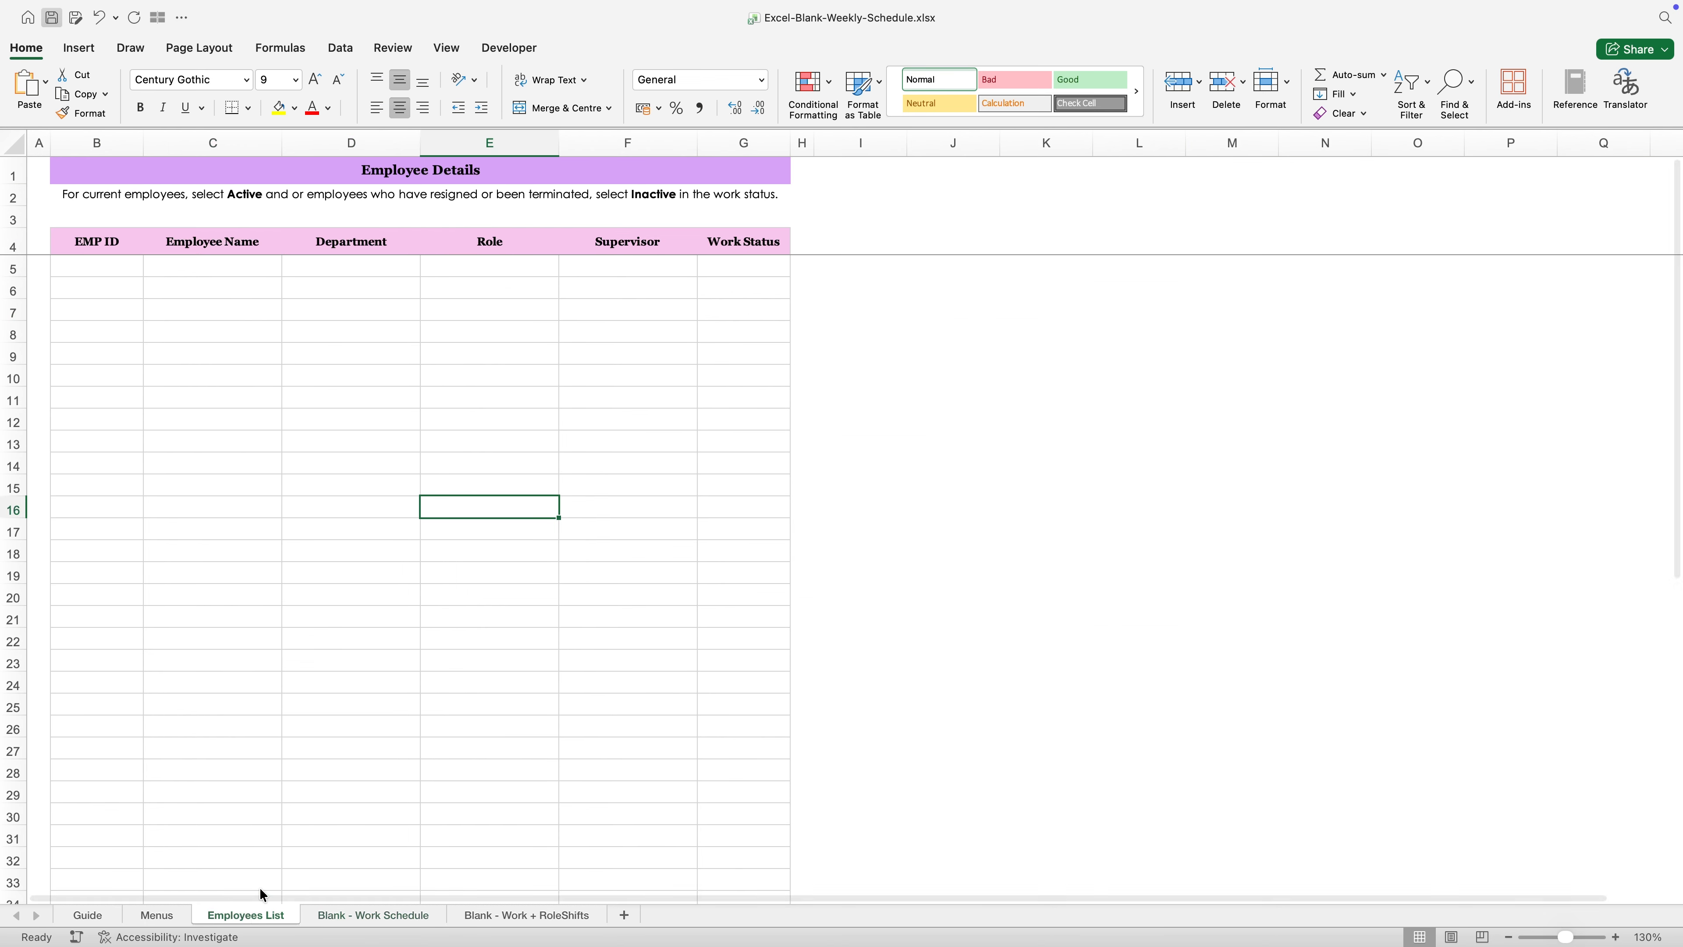
left_click(302, 479)
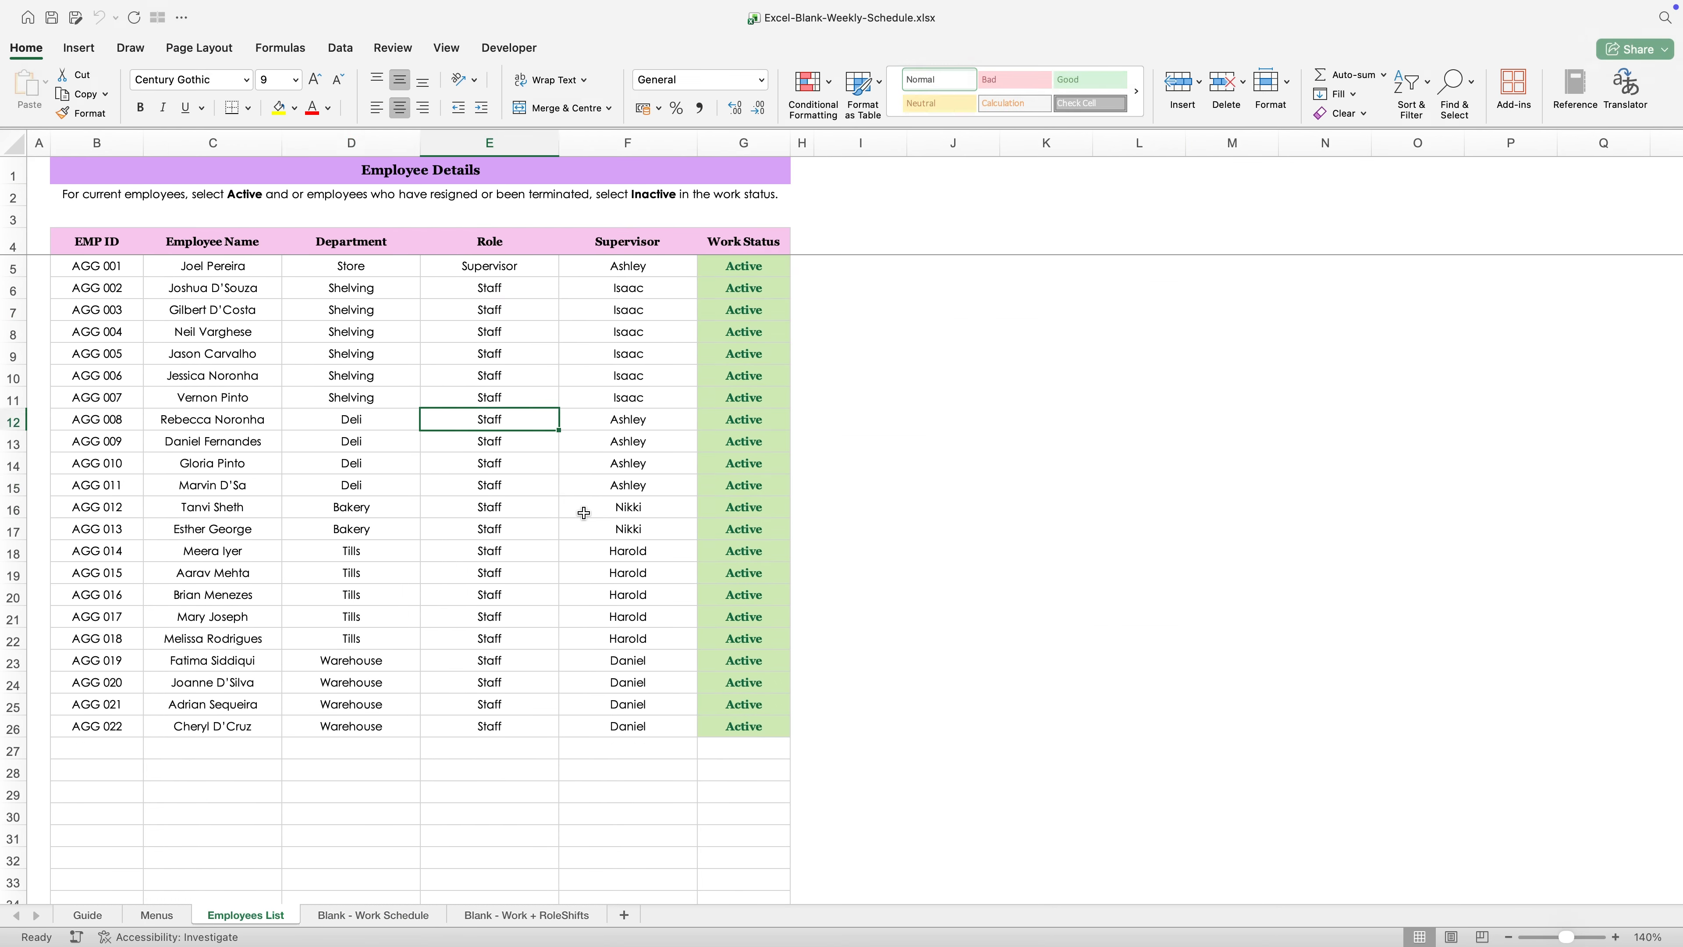
left_click(622, 527)
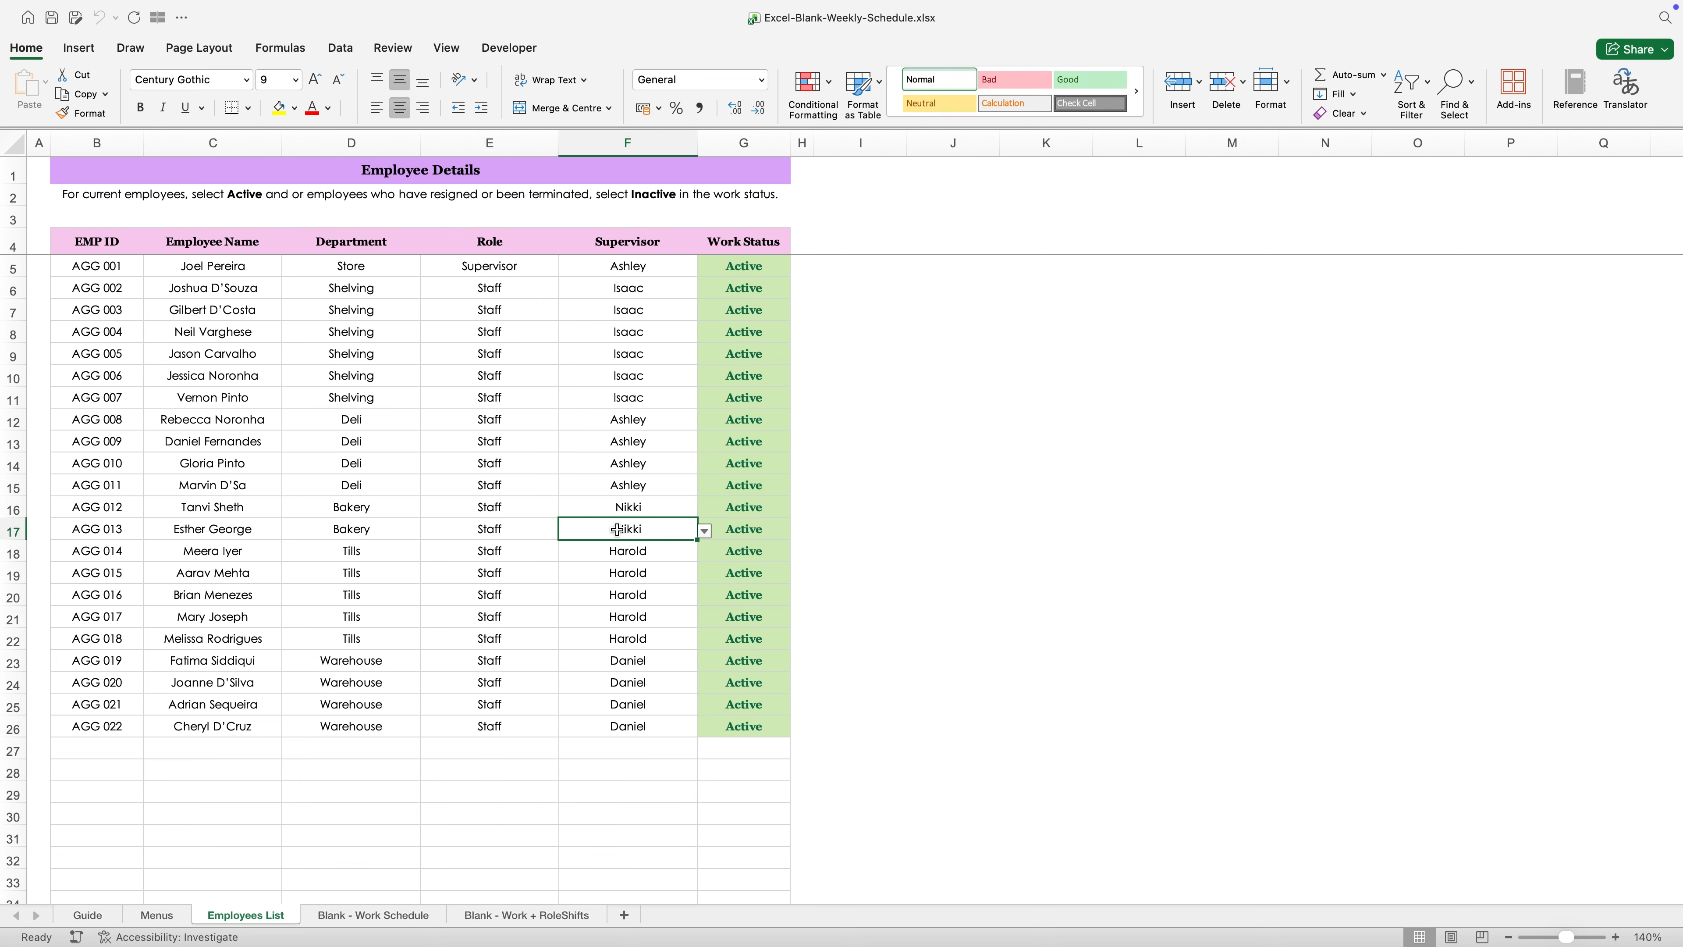
left_click_drag(134, 275, 530, 573)
left_click(488, 696)
- Browse the employee choices for Employee Name cell B7 on the Blank - Work Schedule sheet
left_click(396, 915)
left_click(141, 292)
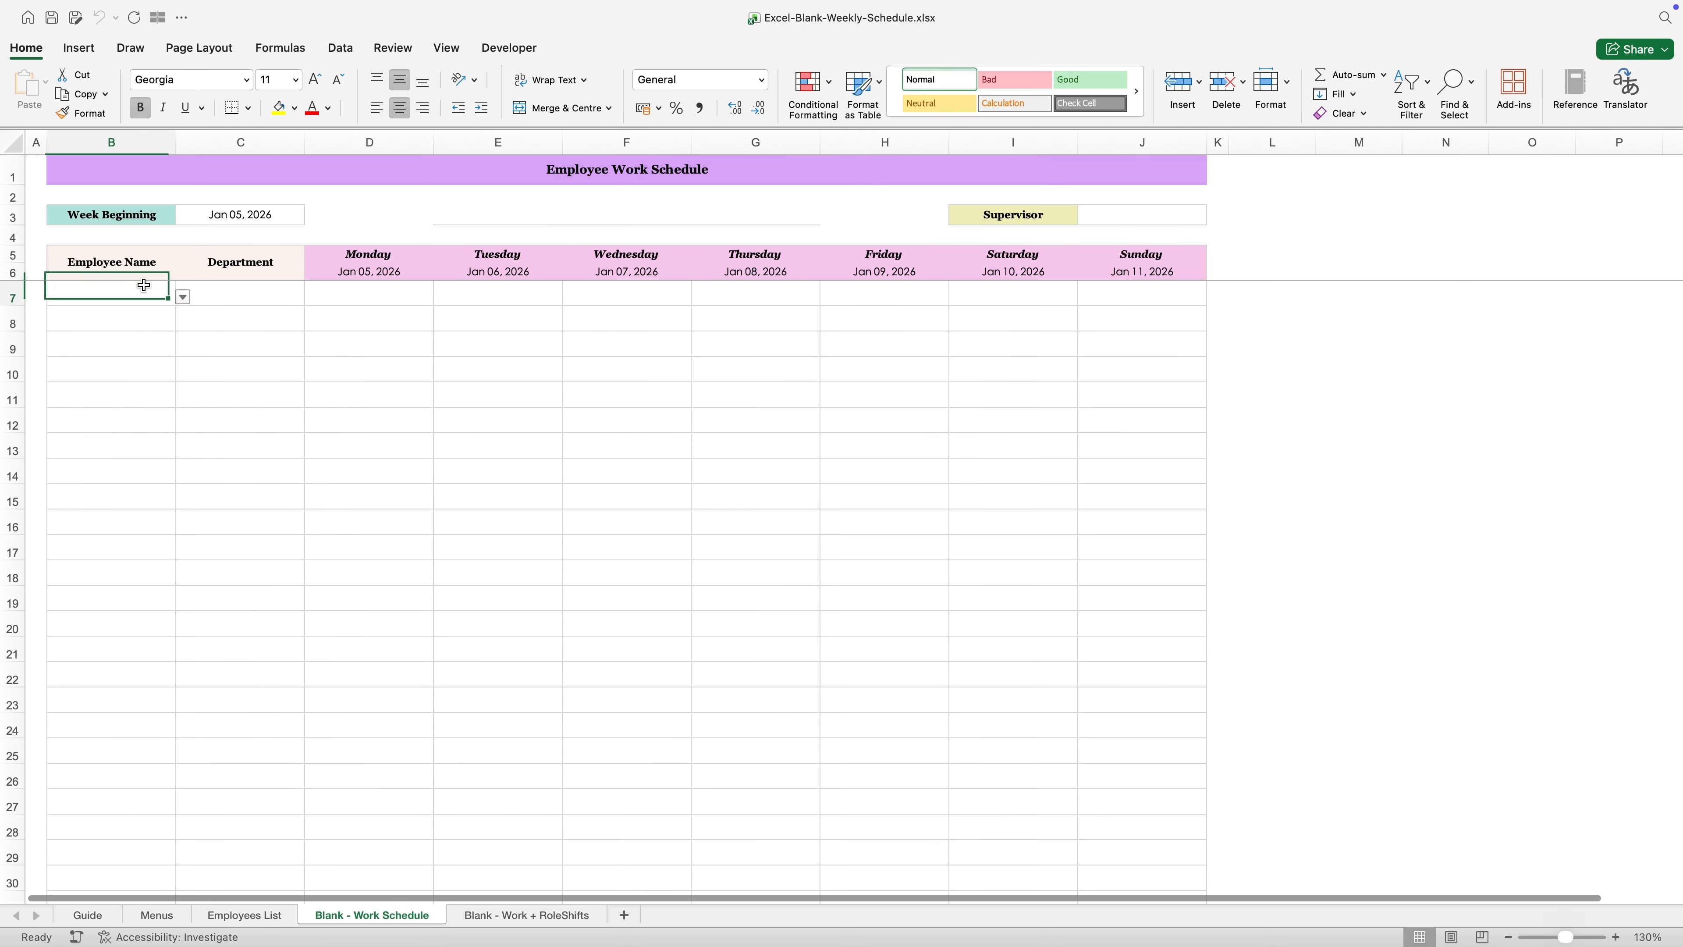
left_click(183, 297)
scroll(96, 411, "down", 1)
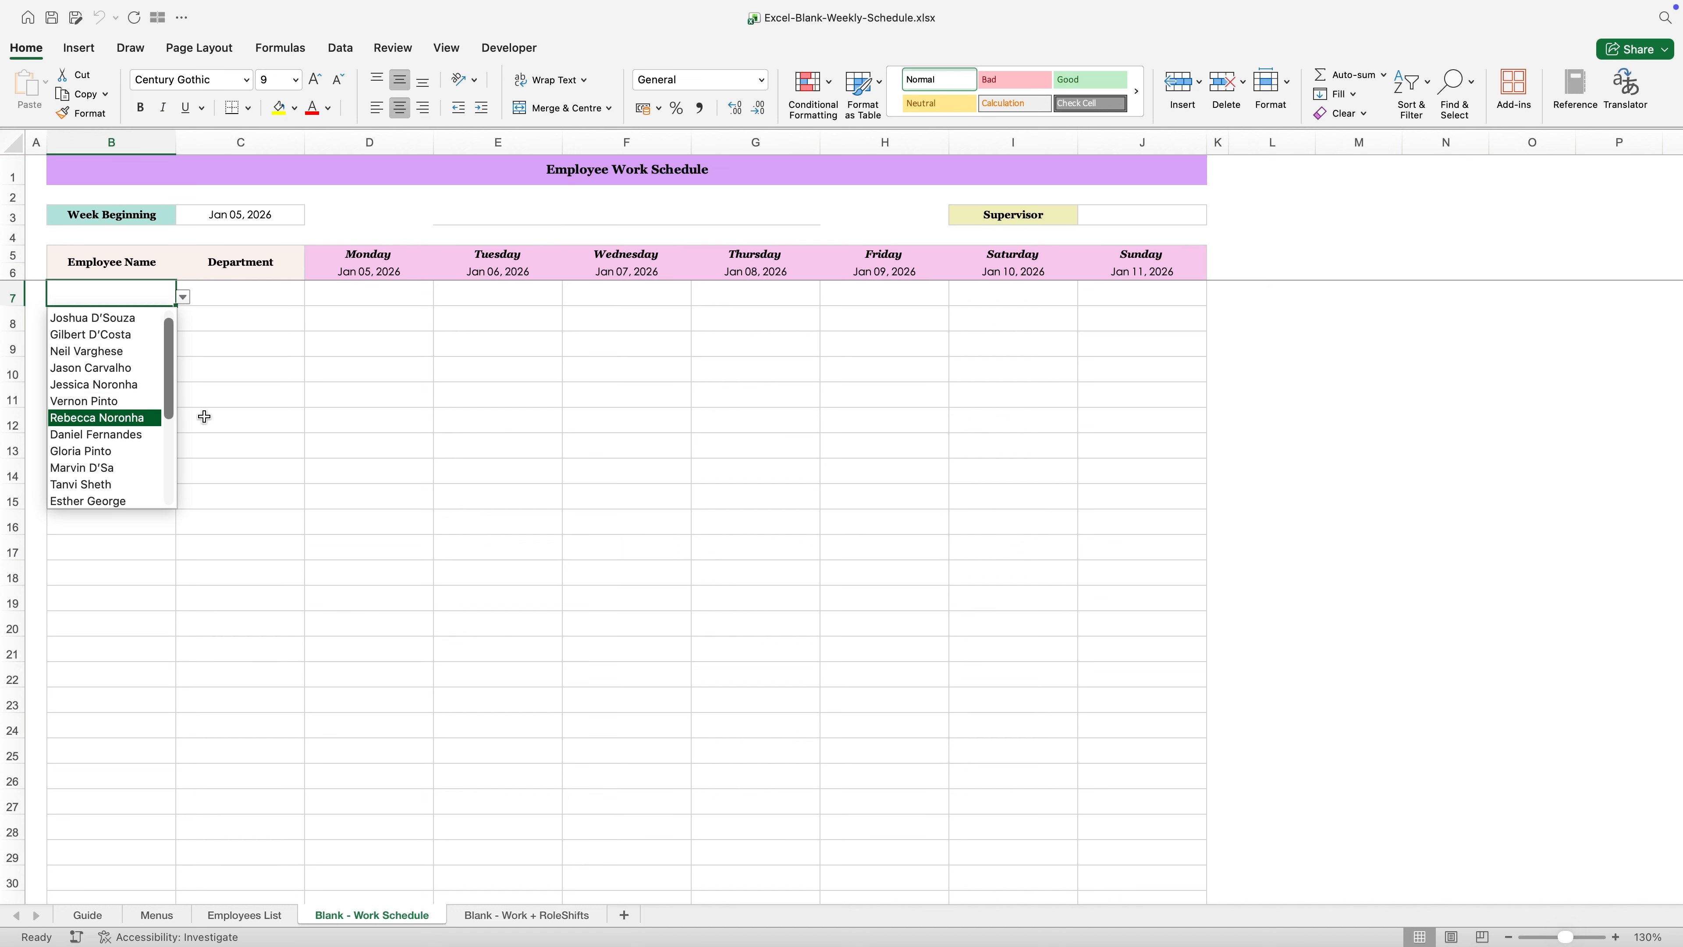
left_click(204, 418)
- Check the first Employee Name dropdown on the Blank - Work + RoleShifts sheet
left_click(575, 917)
left_click(125, 291)
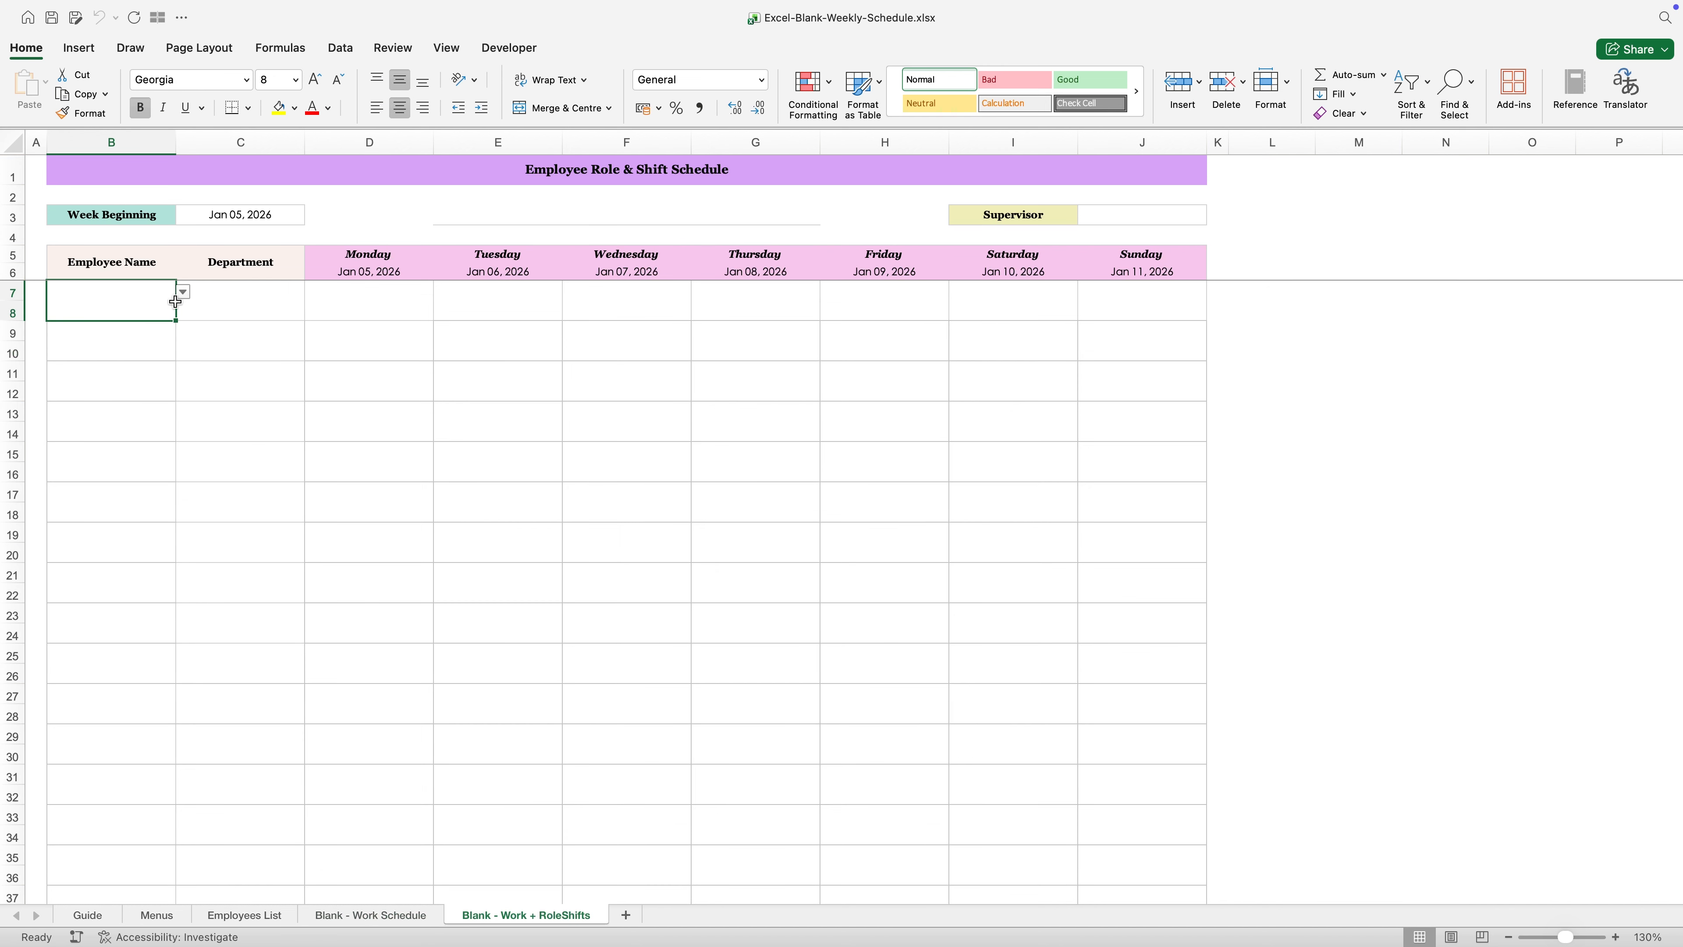
left_click(183, 293)
left_click(195, 406)
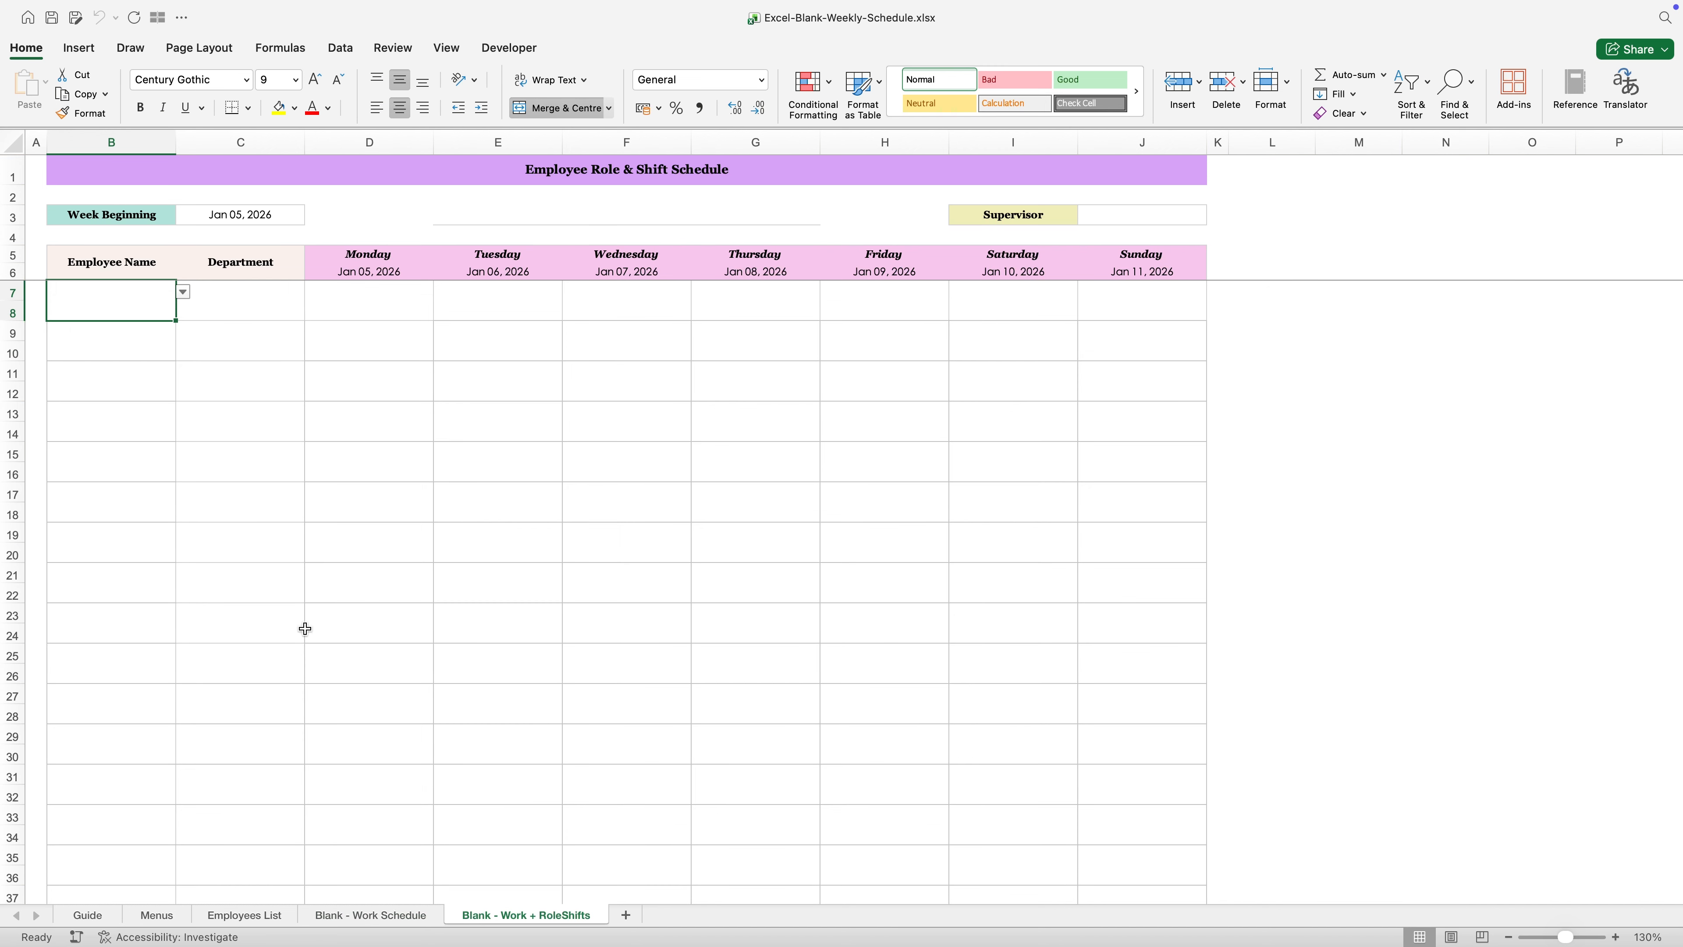
- Reread Step 2 on the Guide sheet and review the record in row 17 of the Employees List sheet
left_click(87, 915)
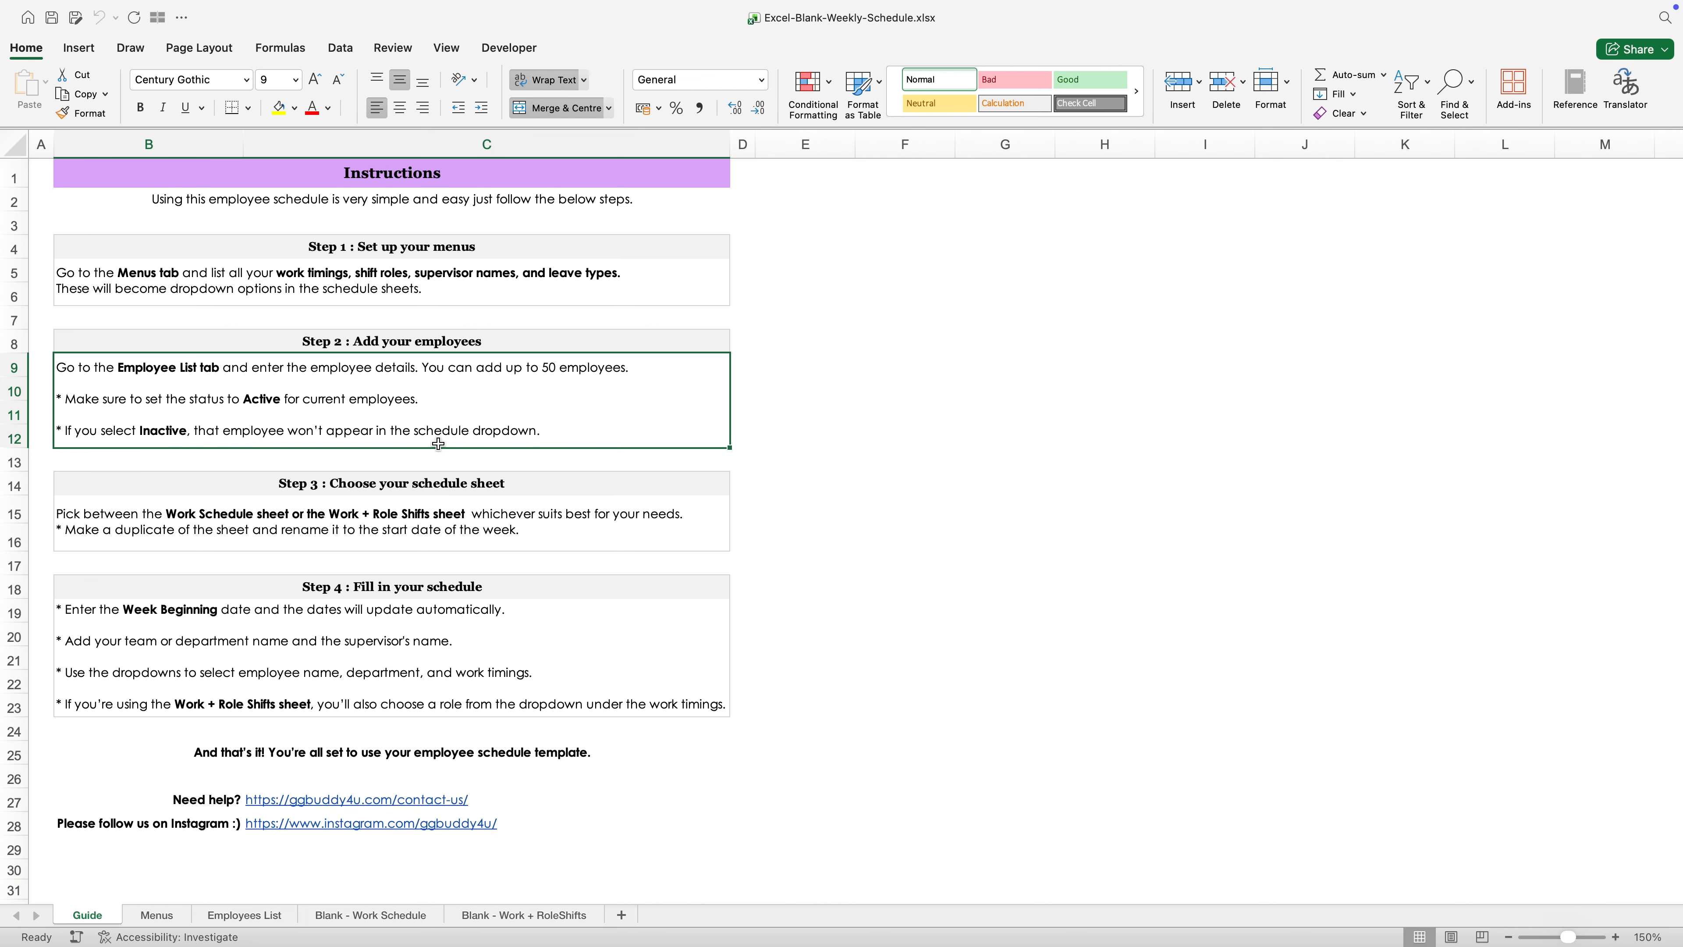
left_click(260, 916)
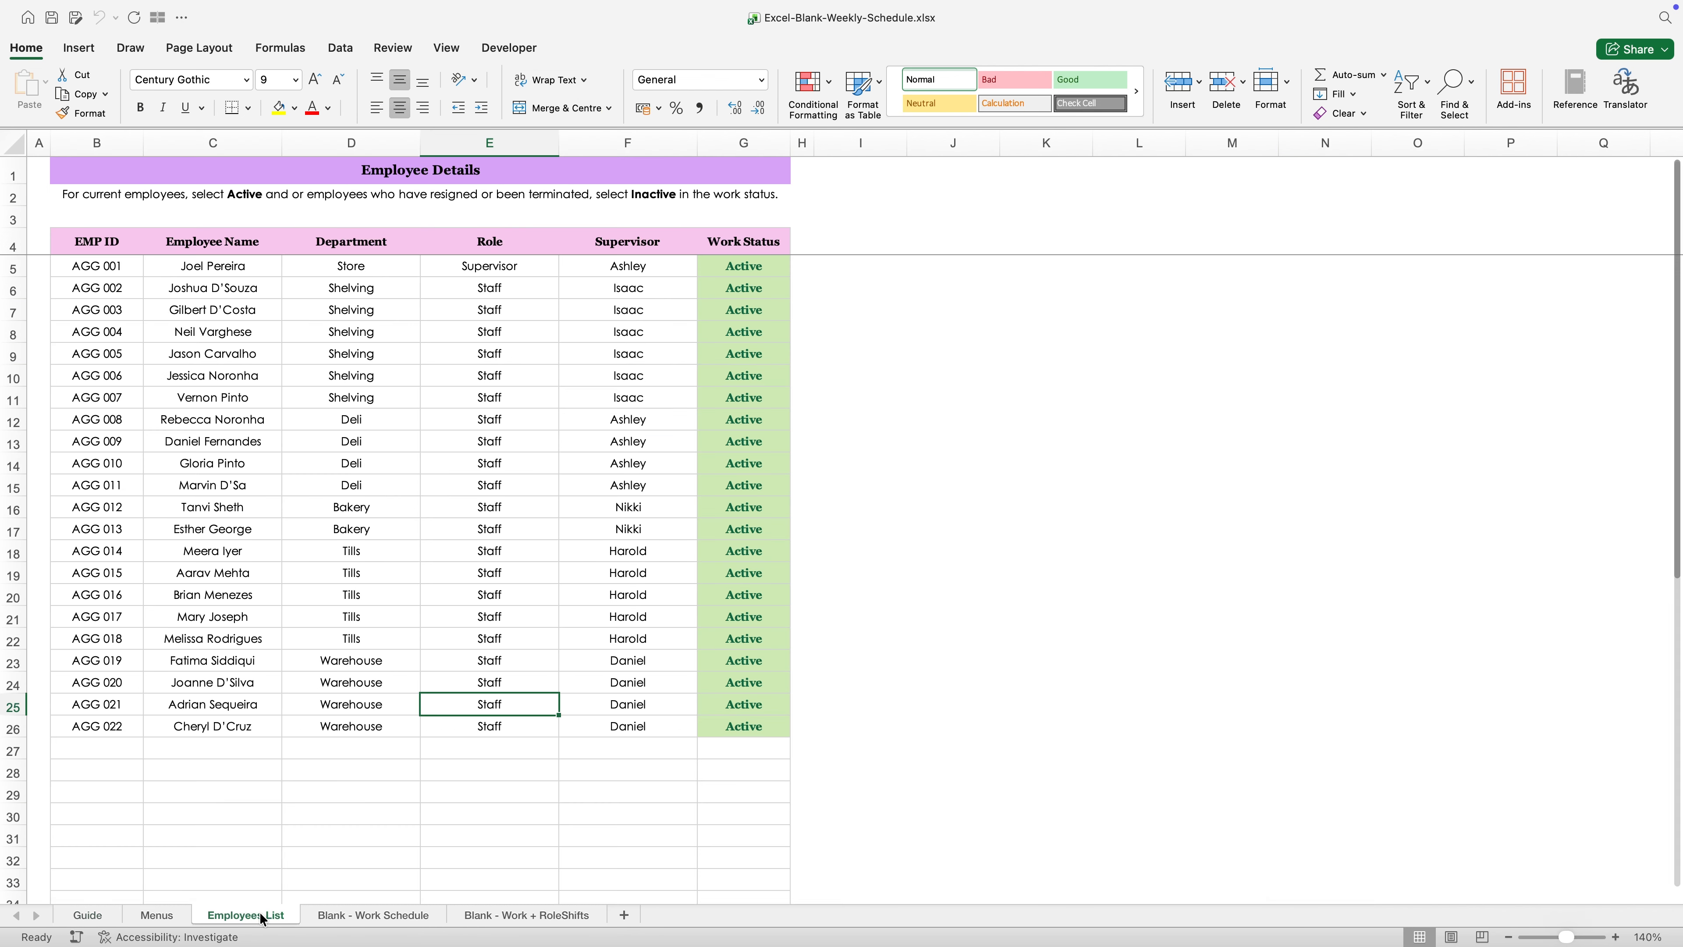
left_click(232, 534)
left_click(438, 532)
left_click_drag(704, 255, 725, 713)
left_click(603, 529)
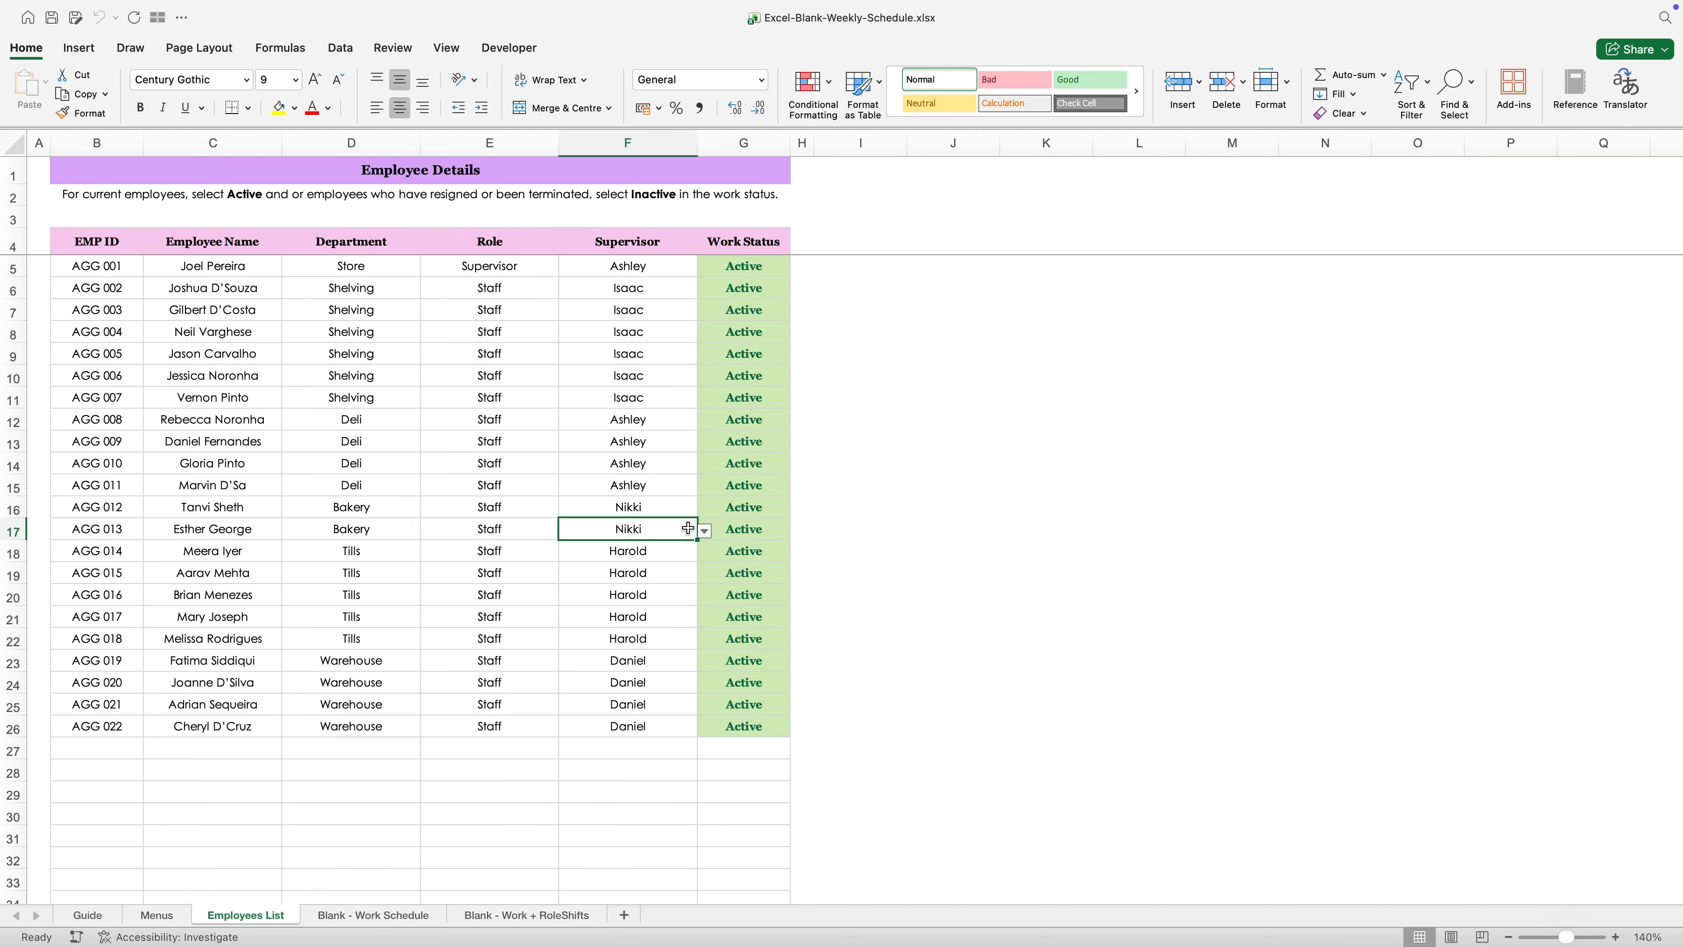
- Browse the Employee Name choices for cell B7 on the Blank - Work Schedule sheet without choosing one
left_click(384, 914)
left_click(181, 298)
scroll(106, 398, "down", 5)
key("Escape")
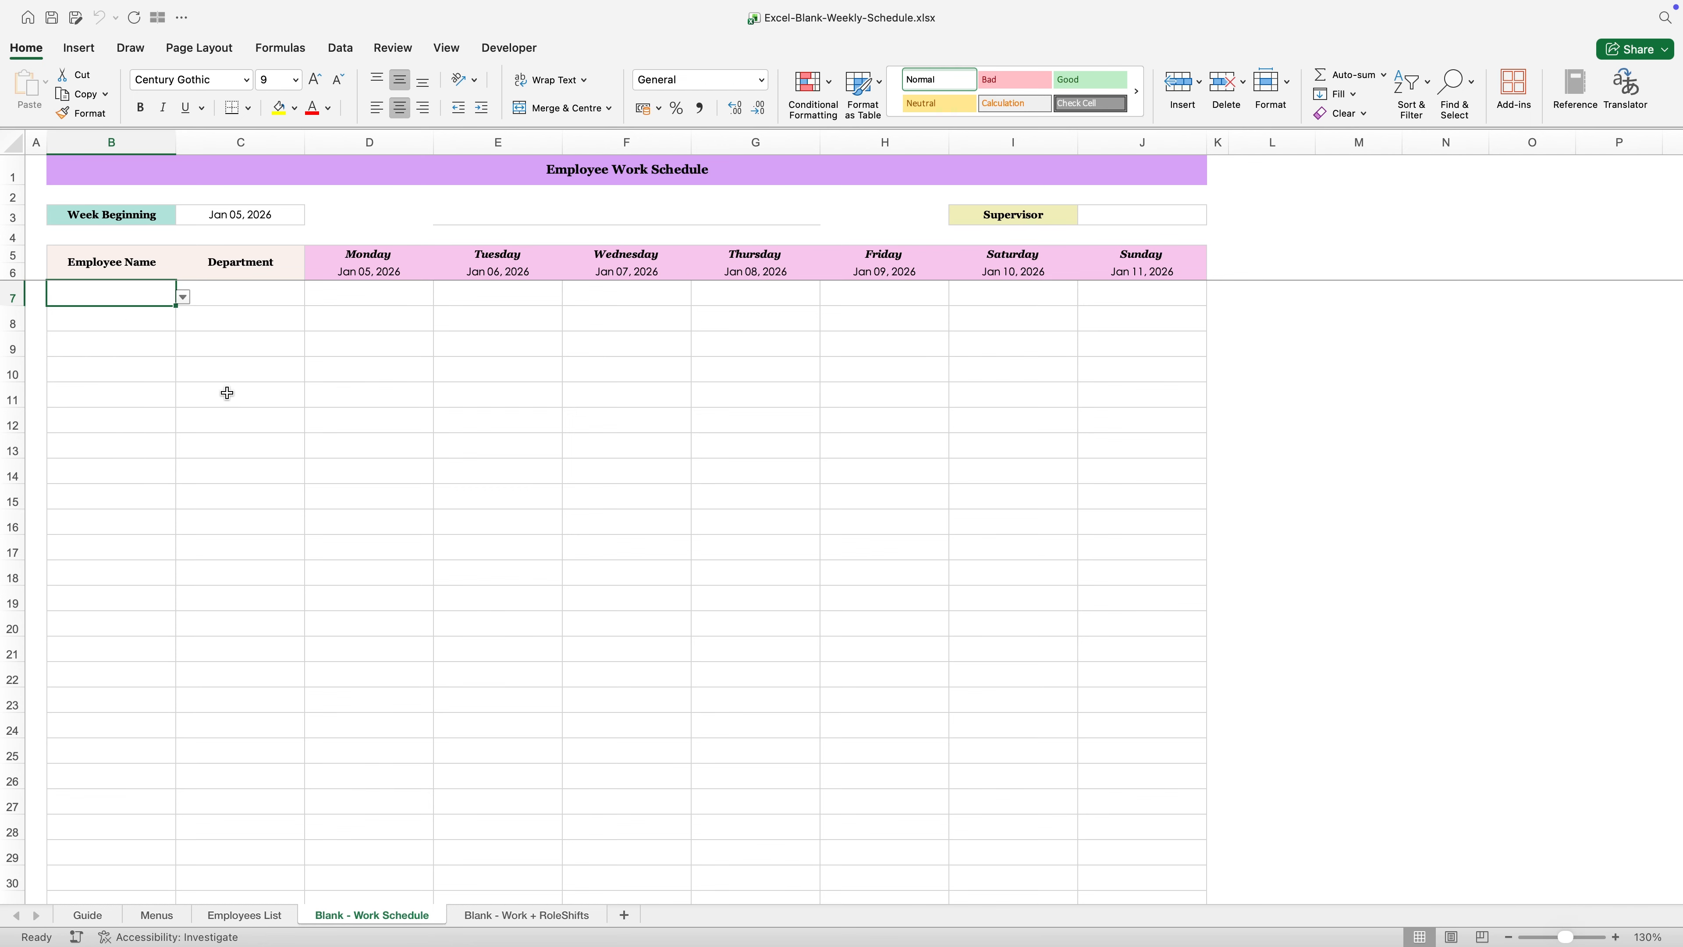
- Set the Work Status in cell G17 of the Employees List sheet to Inactive
left_click(219, 917)
left_click(757, 528)
left_click(797, 531)
left_click(729, 567)
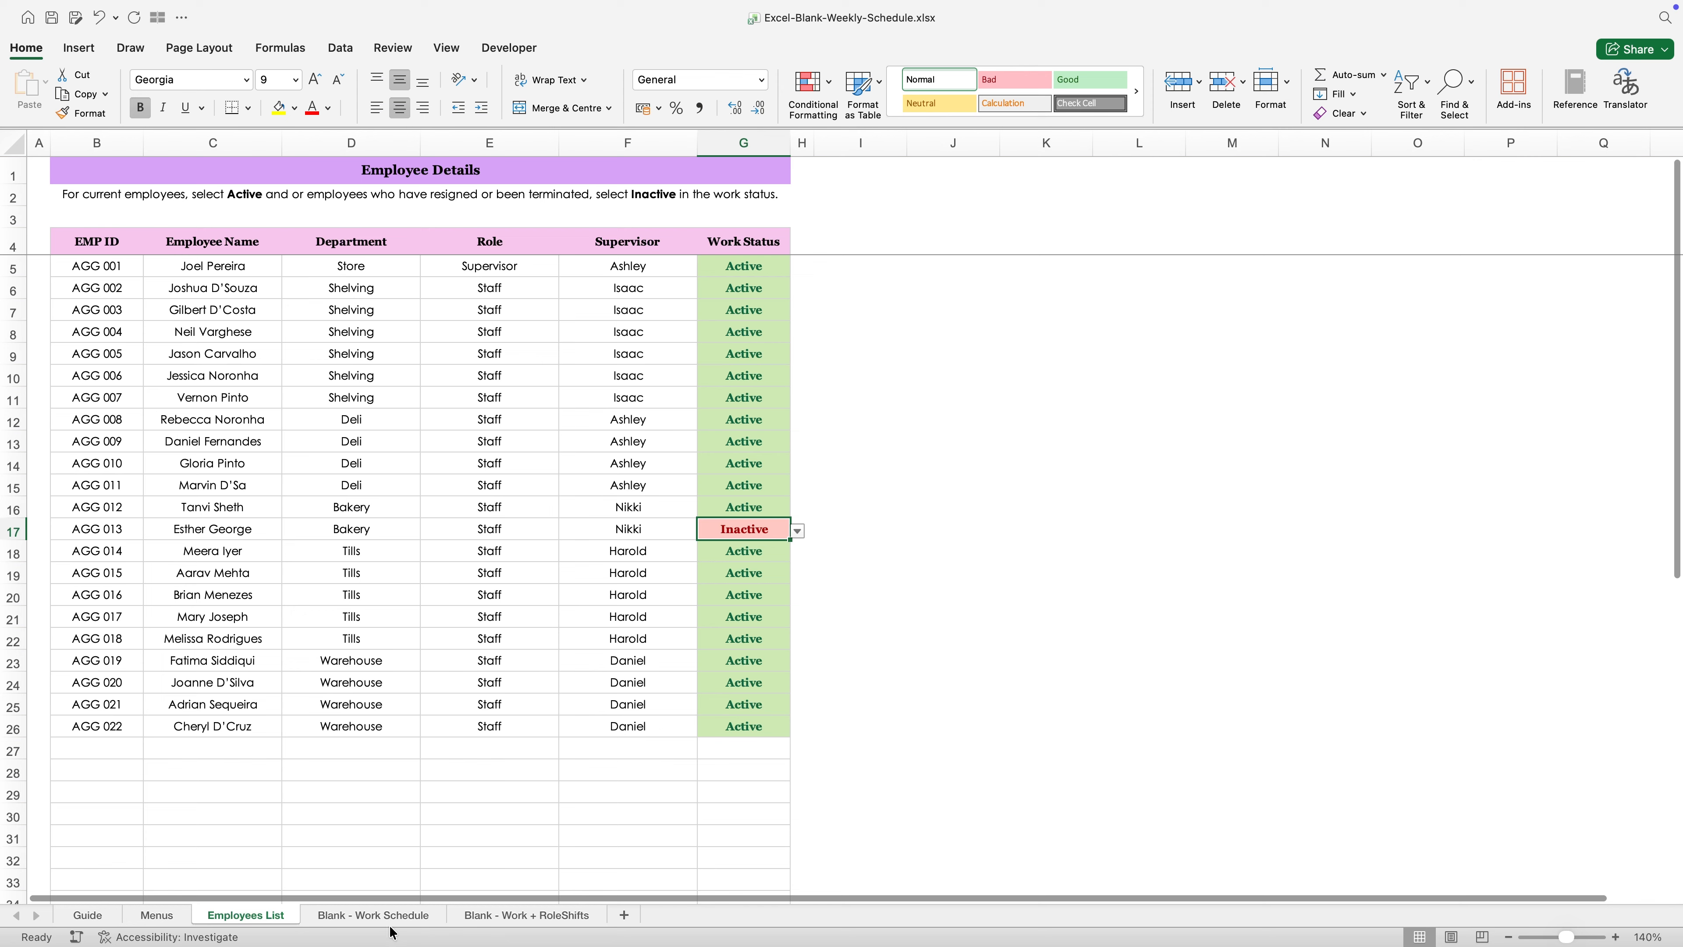
- Check whether the row 17 employee is still offered in the B7 Employee Name dropdown on the Blank - Work Schedule sheet
left_click(375, 914)
left_click(151, 293)
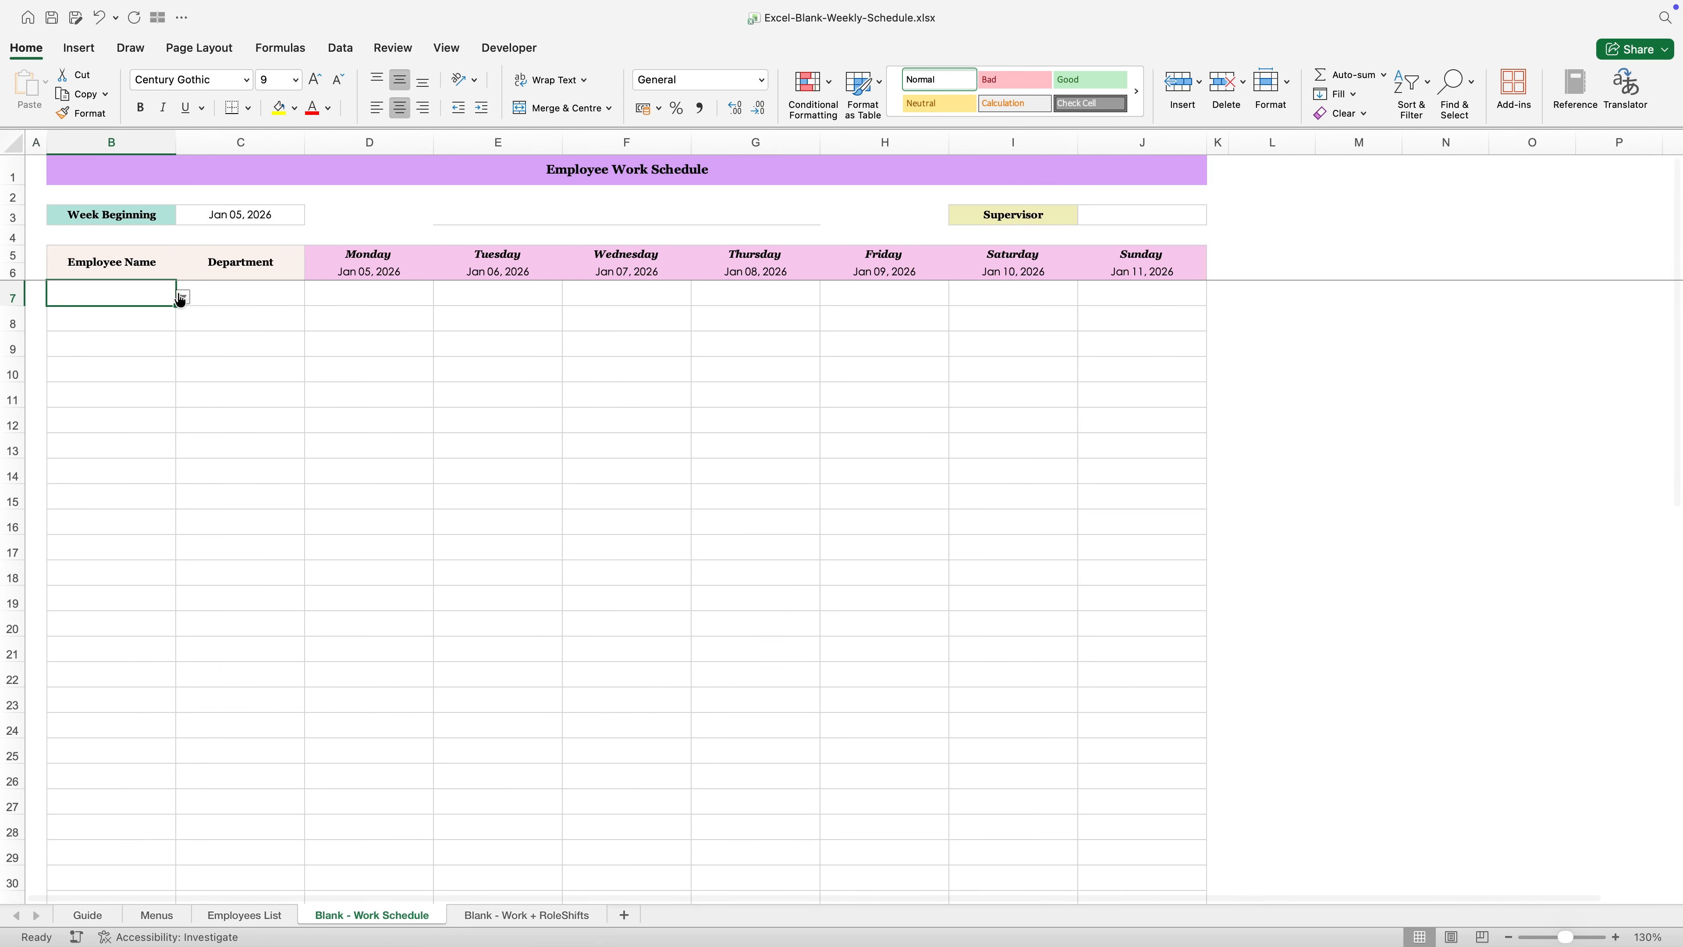
left_click(183, 297)
scroll(151, 352, "down", 4)
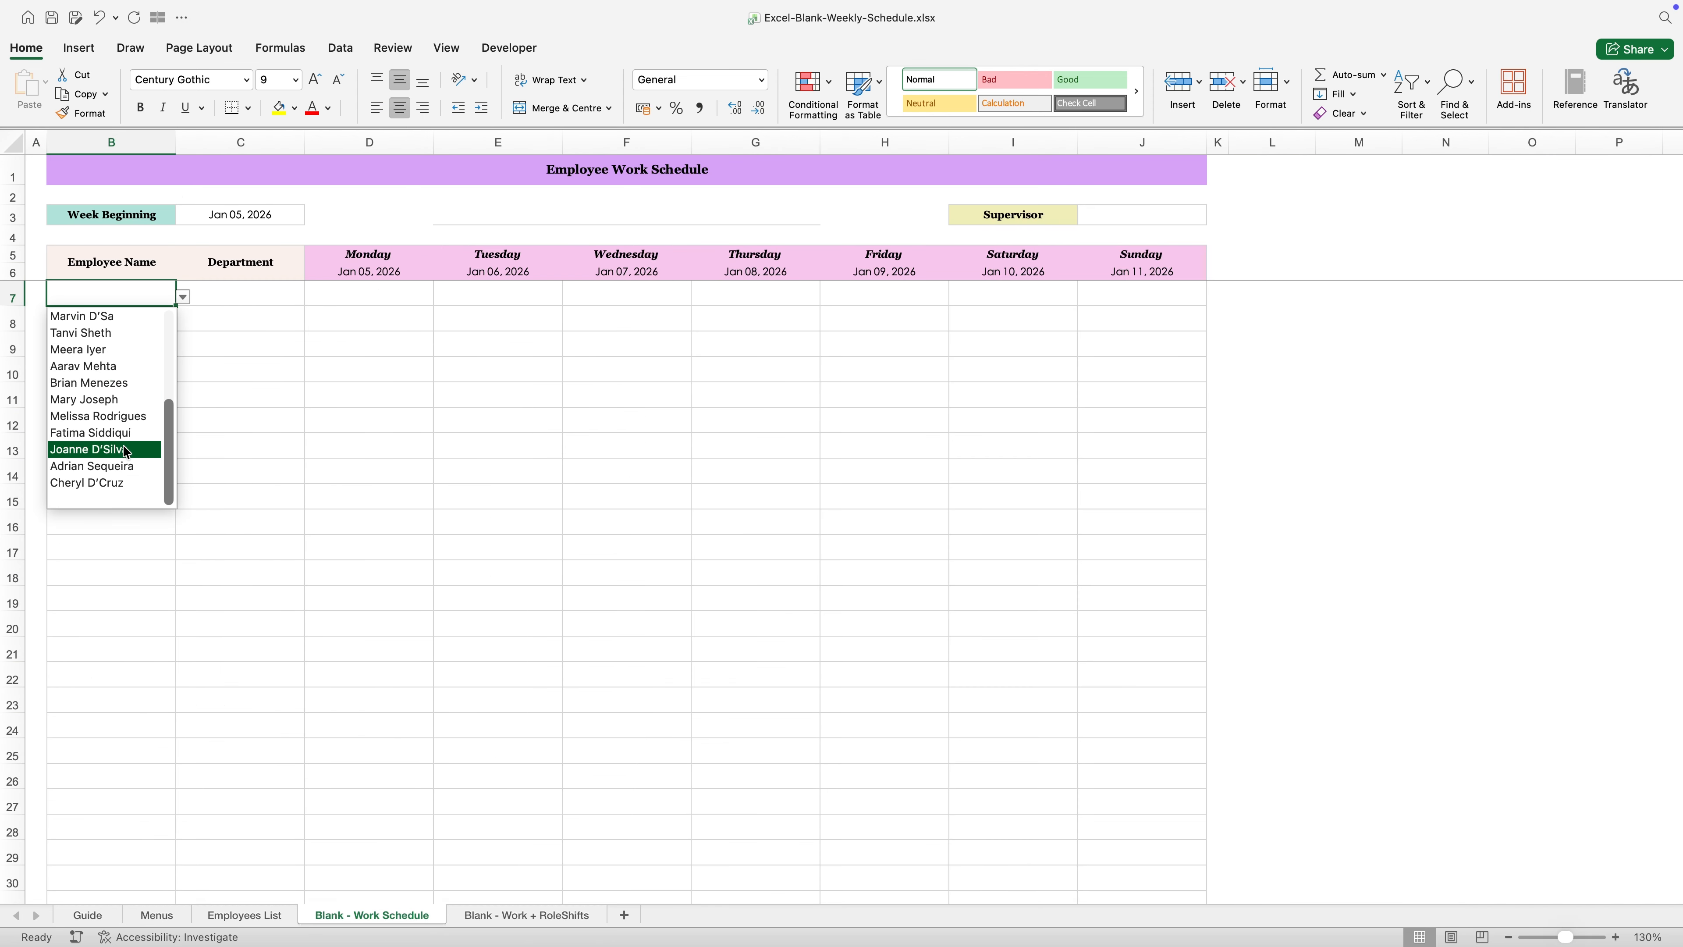
scroll(125, 424, "up", 4)
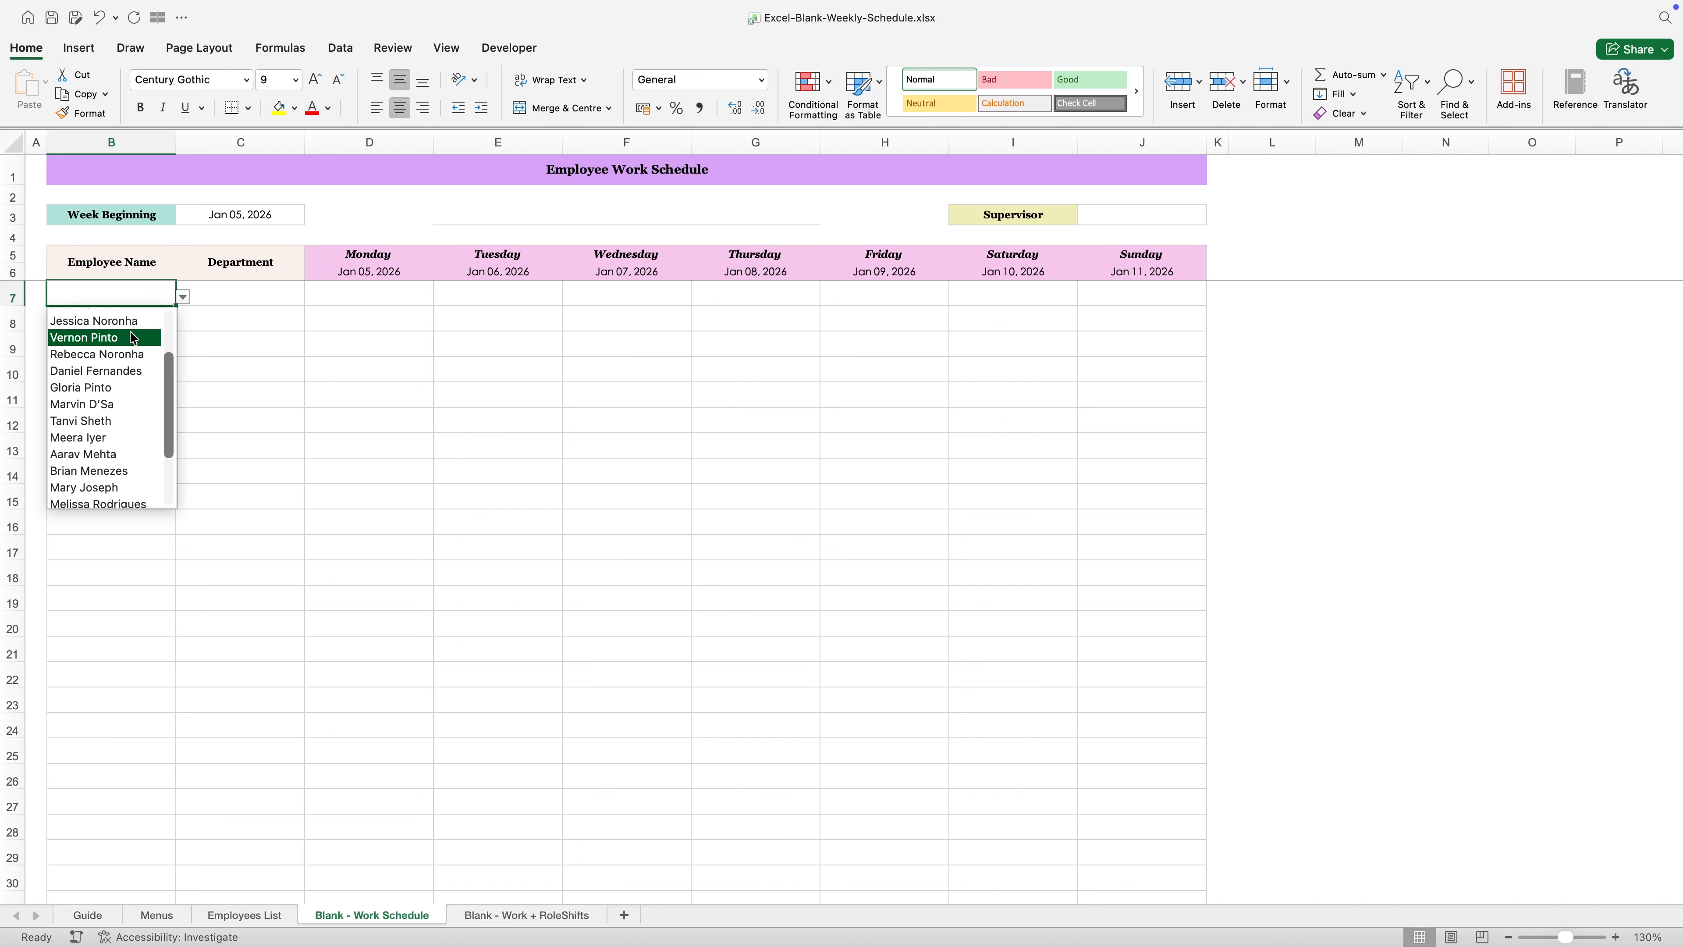
scroll(124, 332, "up", 2)
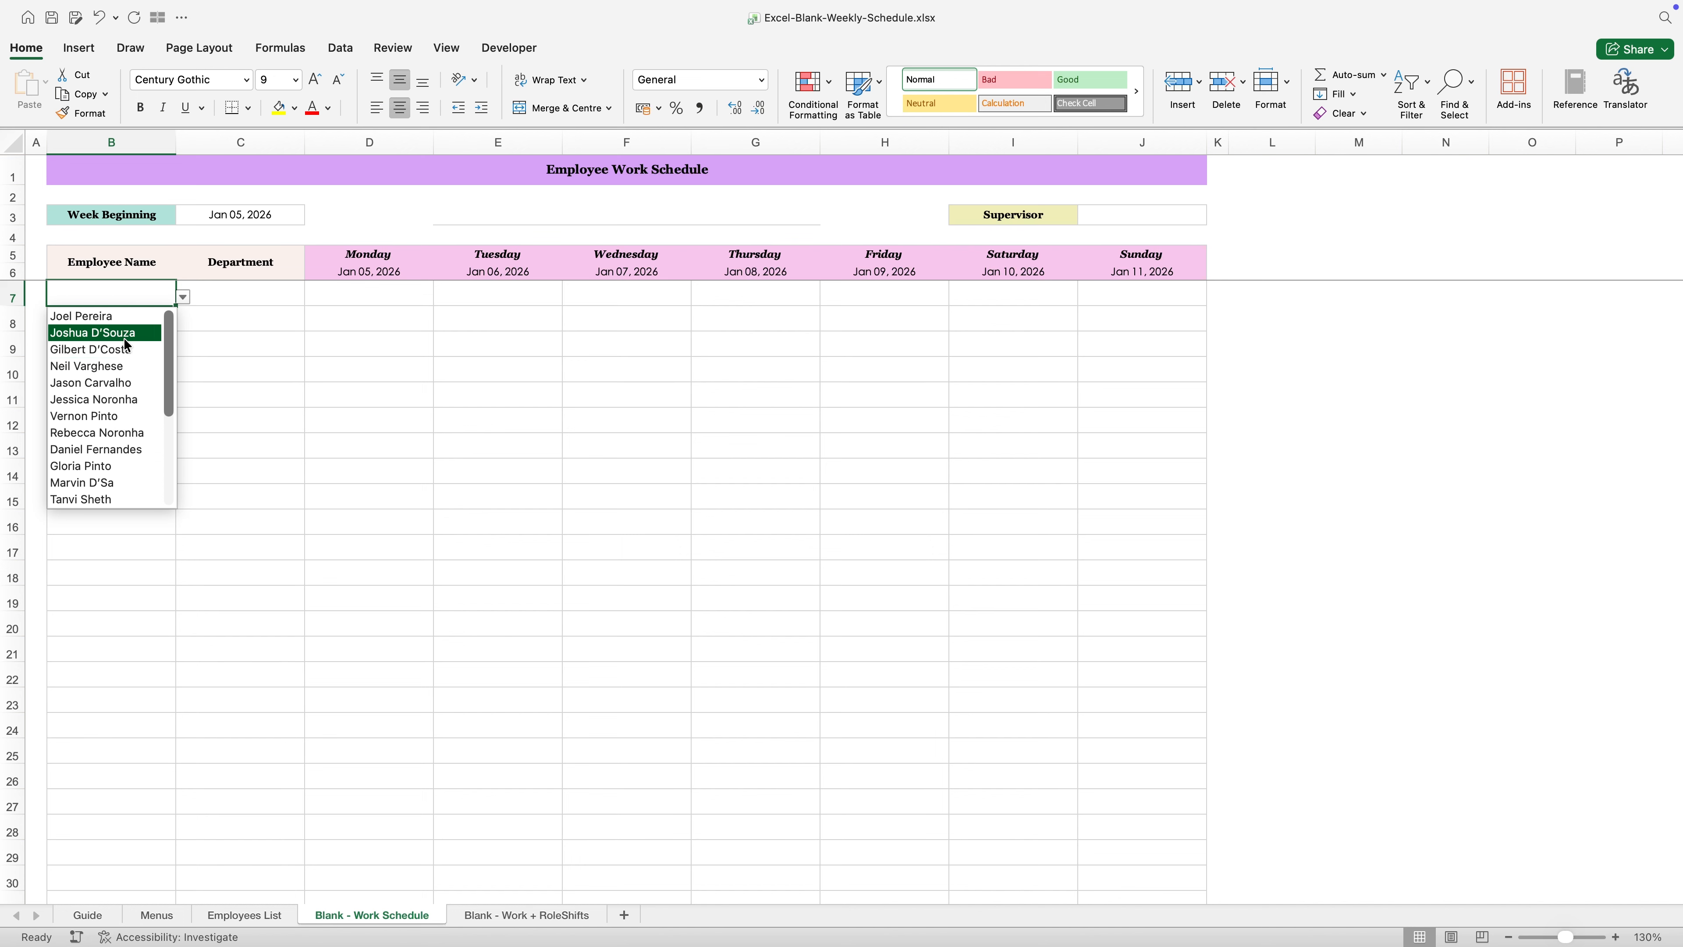
left_click(192, 418)
- Check the same employee's availability in the first Employee Name dropdown on the Blank - Work + RoleShifts sheet
left_click(517, 918)
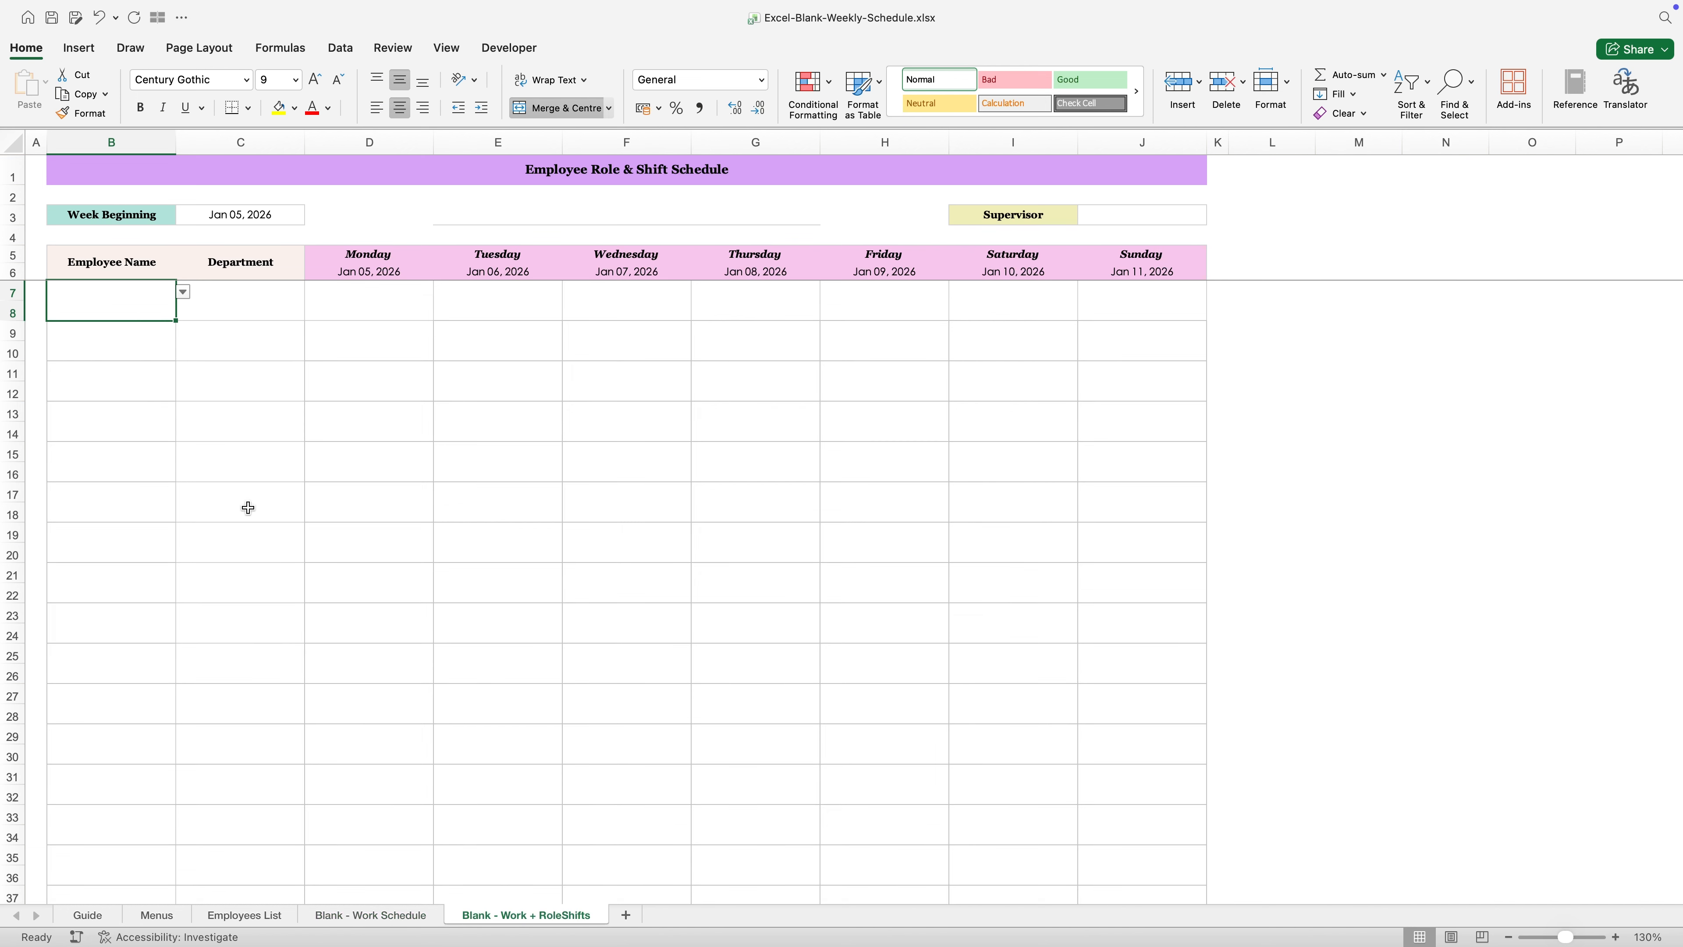
left_click(179, 296)
scroll(136, 386, "down", 5)
scroll(136, 387, "up", 4)
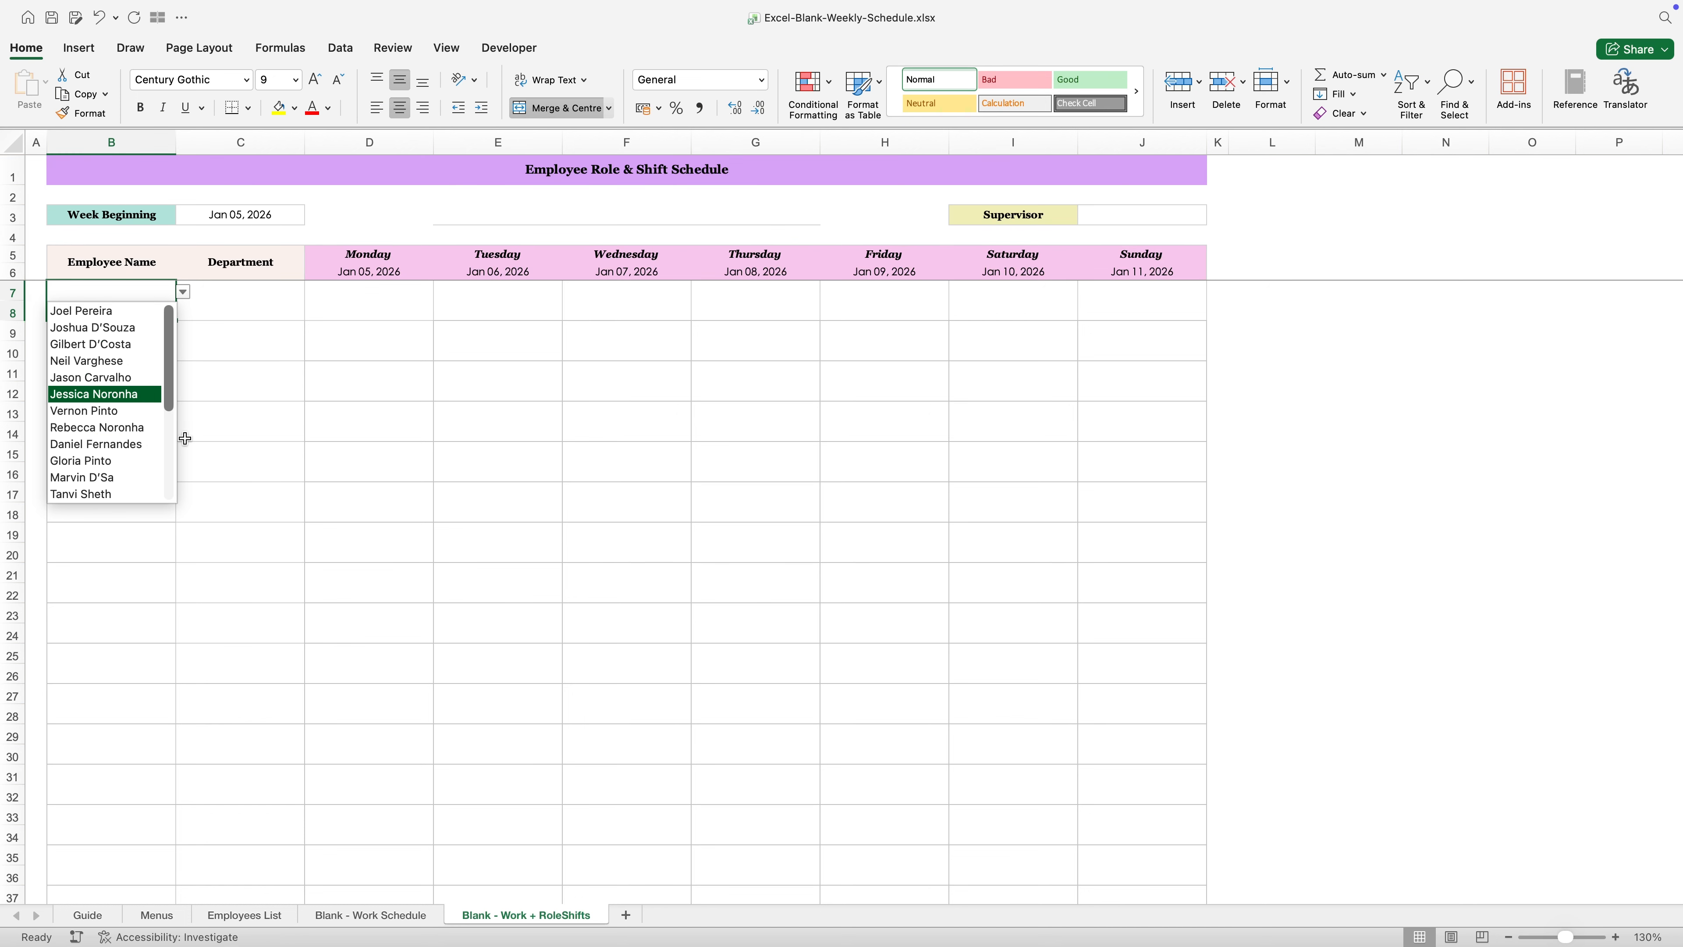
key("Escape")
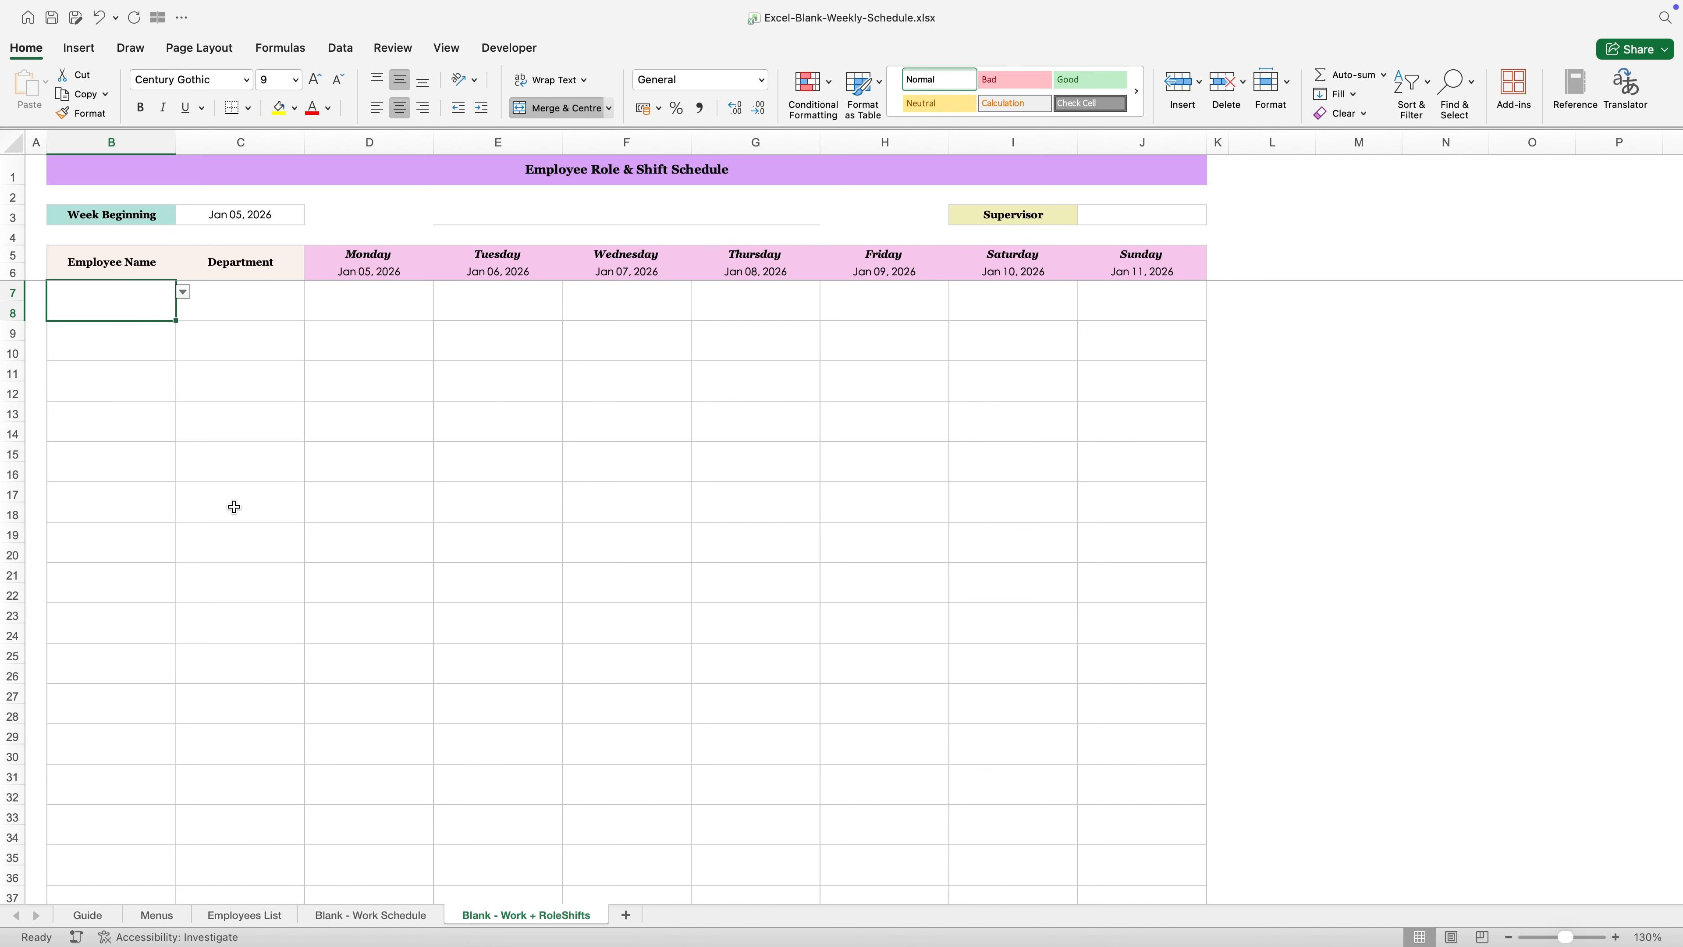
- Set the Work Status in cell G17 of the Employees List sheet back to Active
left_click(245, 916)
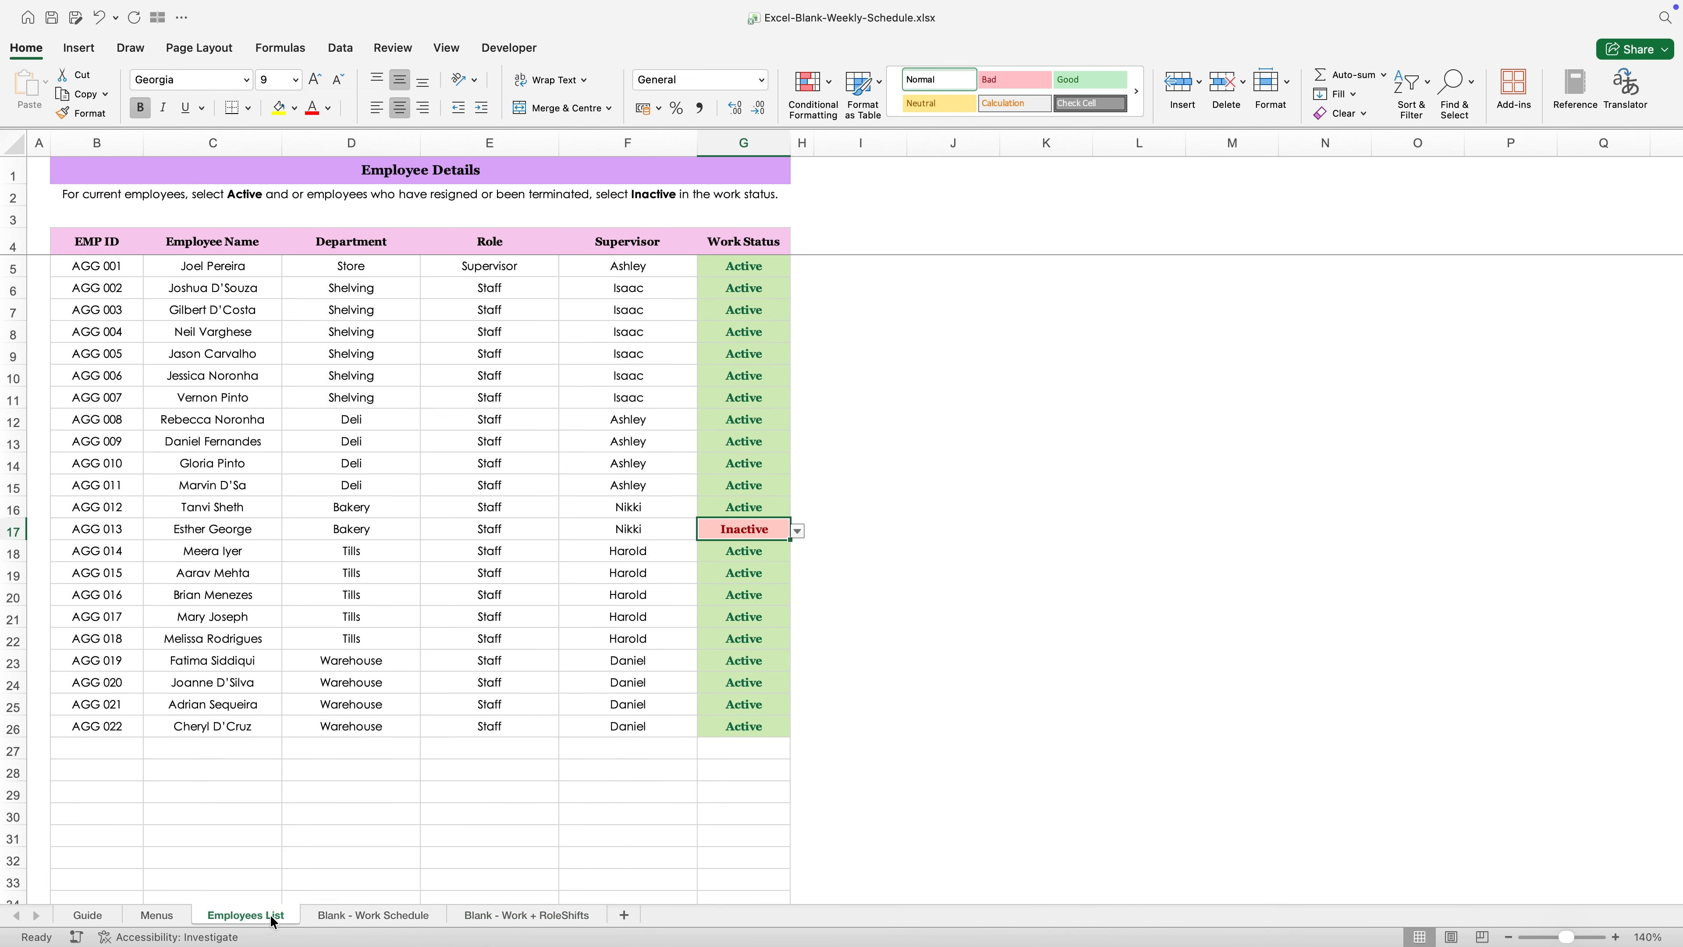
left_click(797, 531)
left_click(704, 555)
- Recheck the B7 Employee Name dropdown on the Blank - Work Schedule sheet for the reactivated employee
left_click(373, 914)
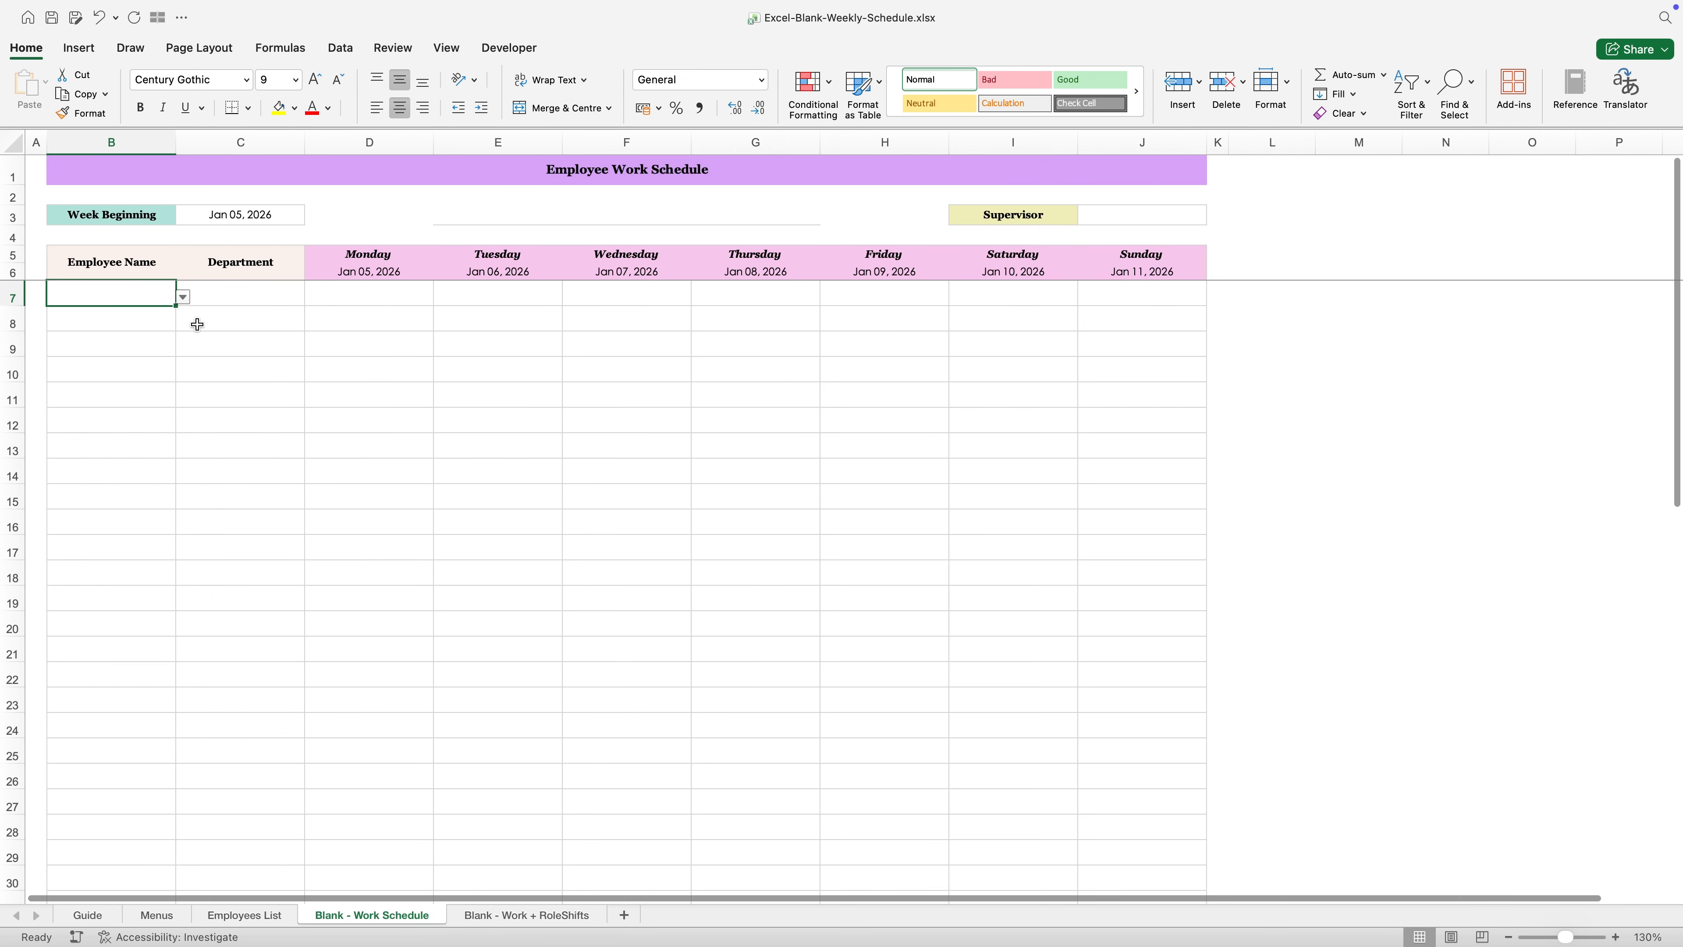
left_click(183, 297)
scroll(144, 379, "down", 3)
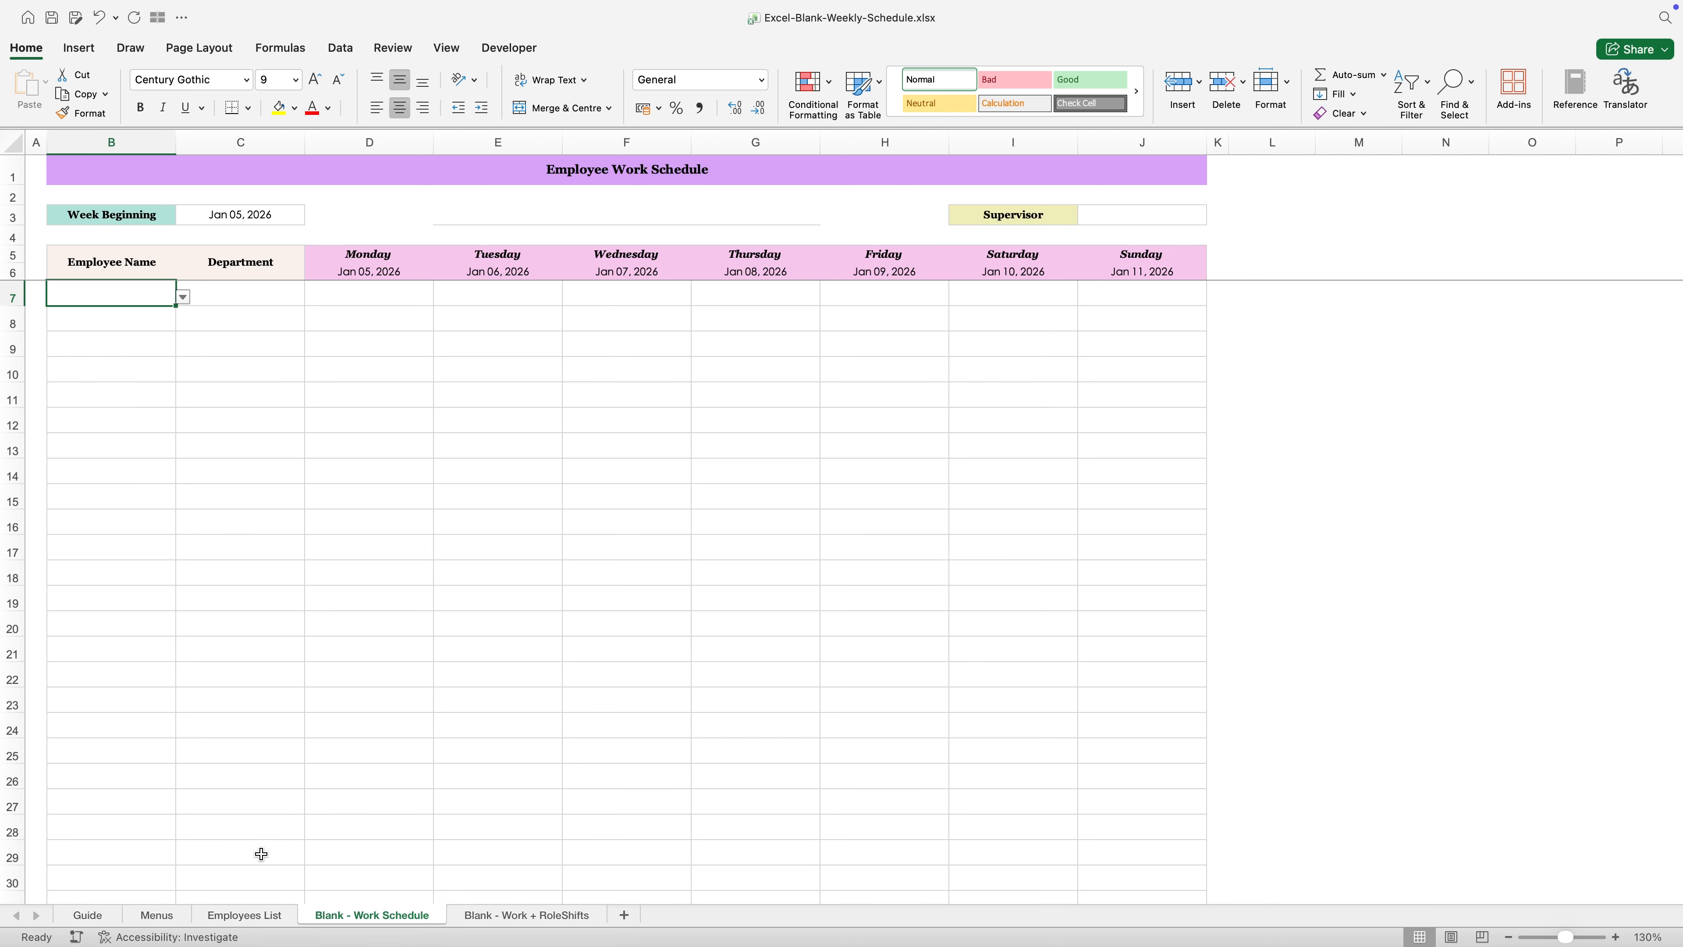
- Read the Step 3 instructions on choosing and duplicating a schedule sheet on the Guide sheet
left_click(88, 915)
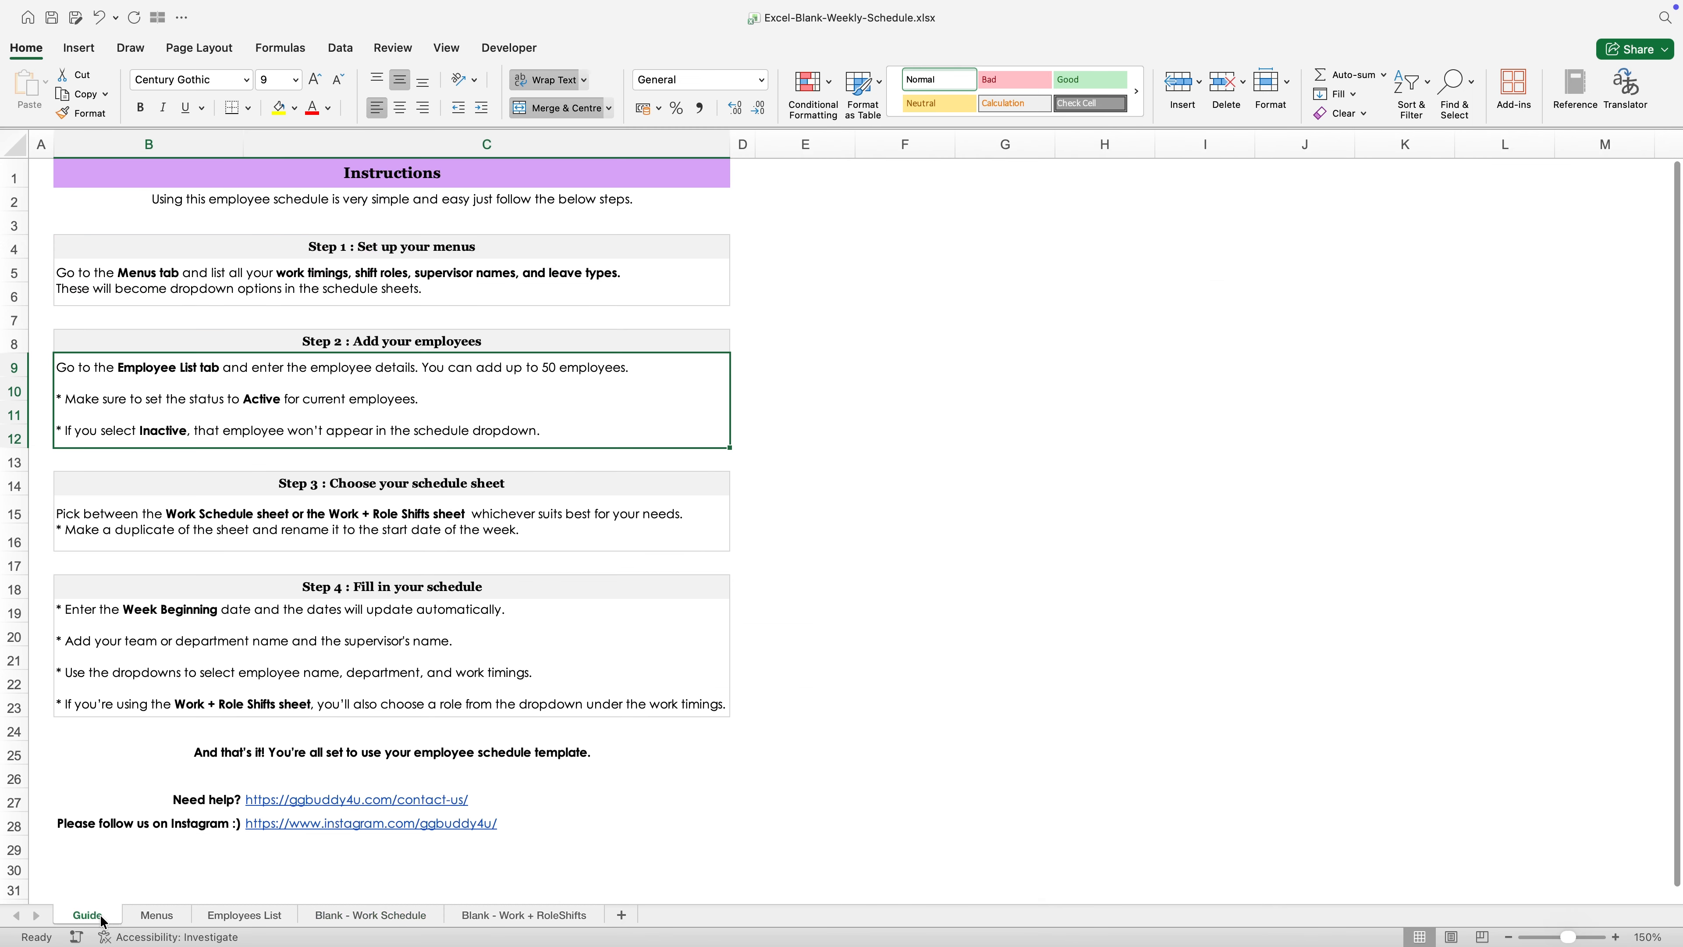
left_click(258, 483)
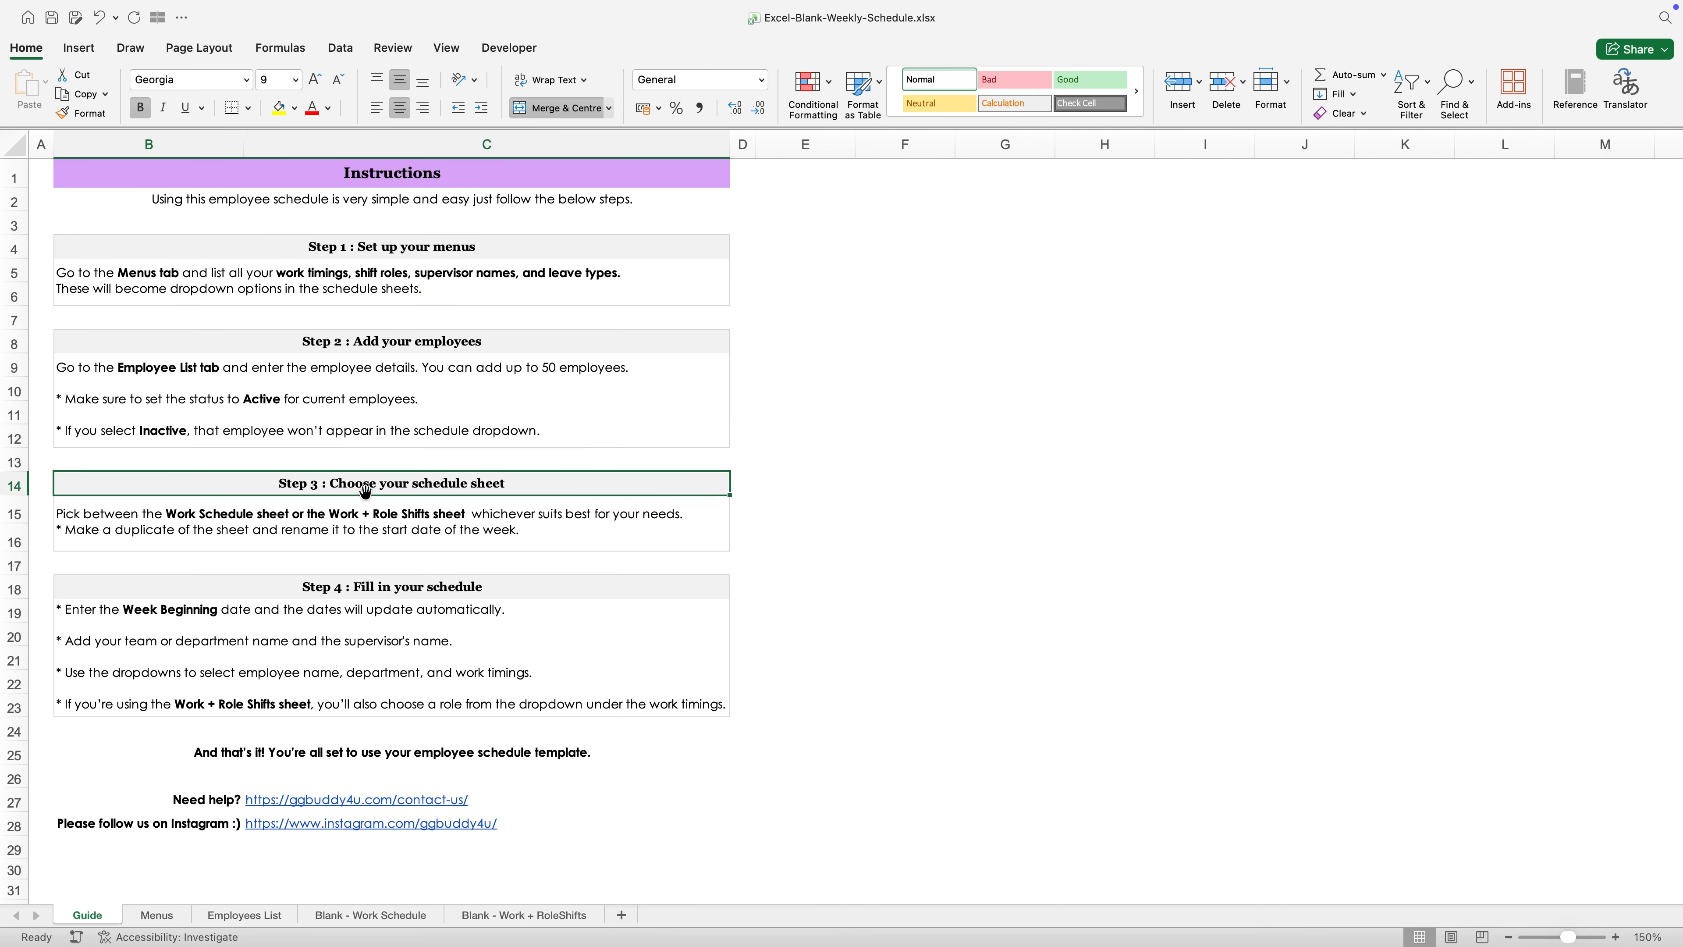
left_click(272, 525)
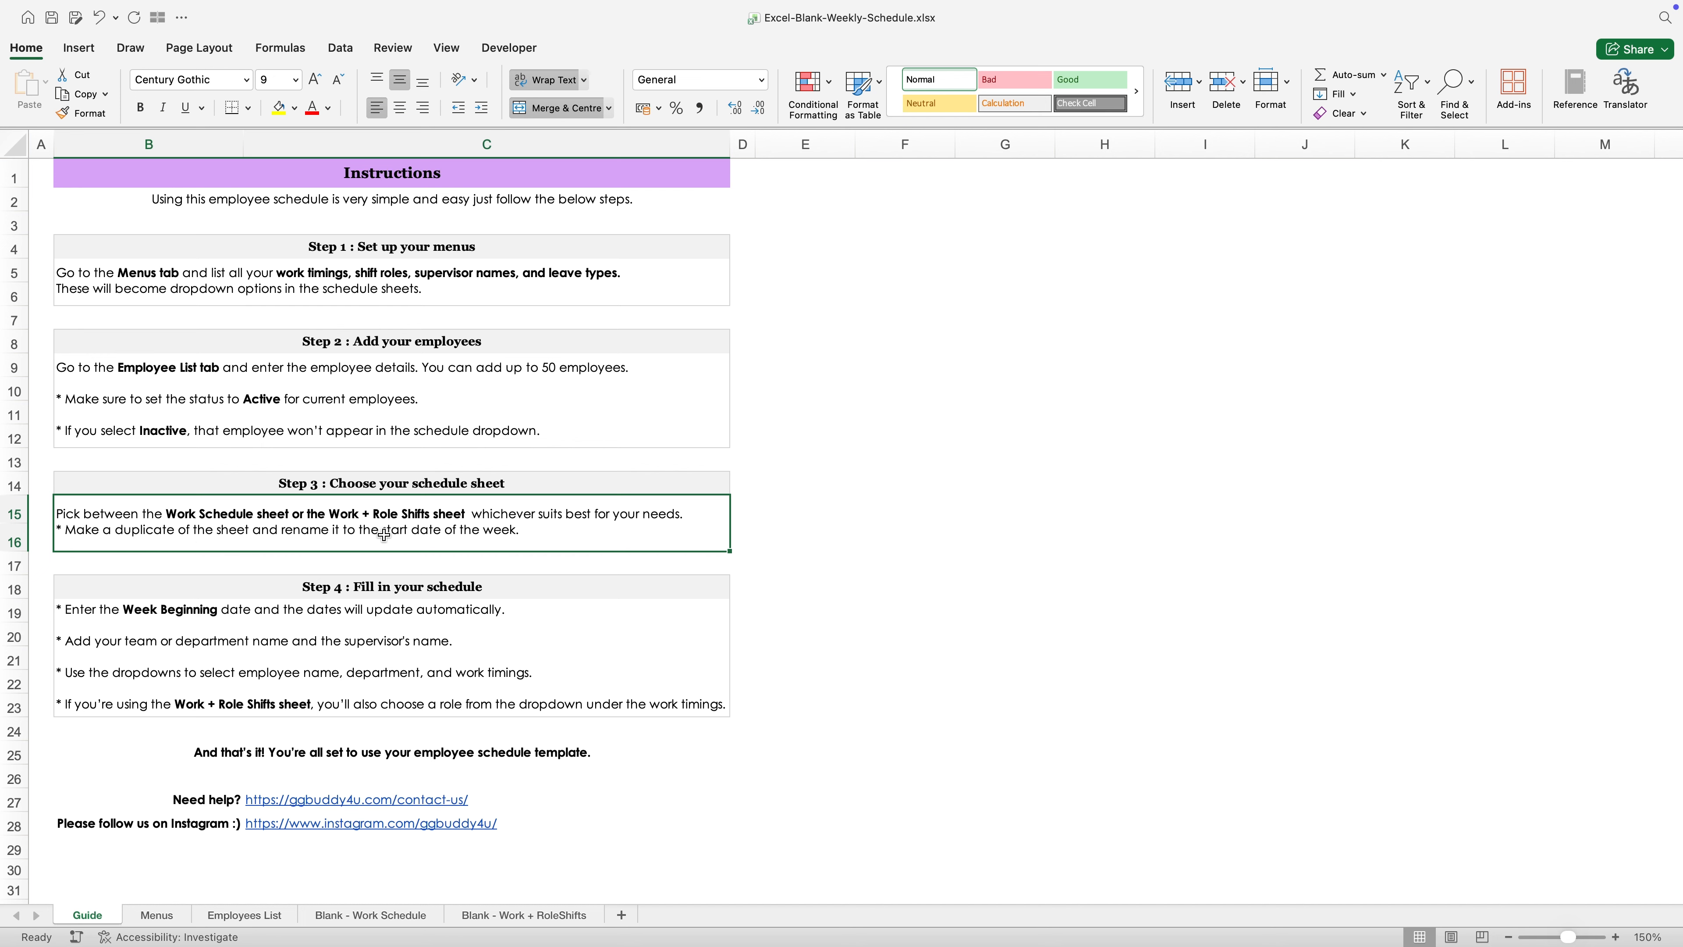
- Compare the layouts of the Blank - Work Schedule and Blank - Work + RoleShifts sheets, ending on cell B7 of Blank - Work Schedule
left_click(410, 920)
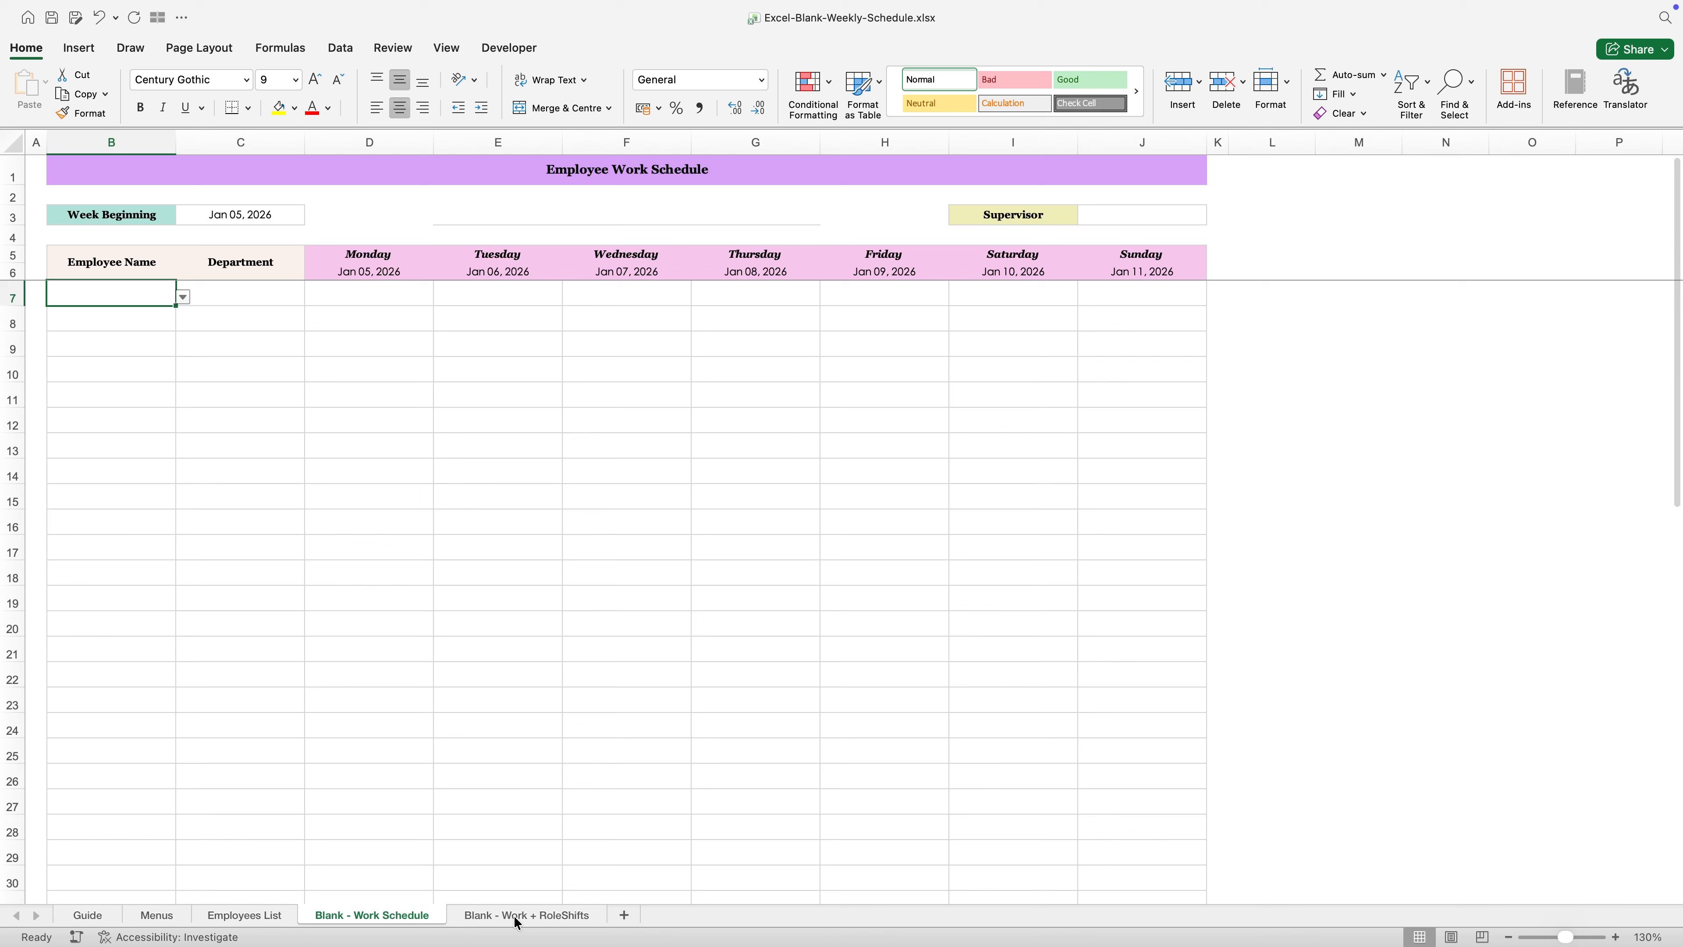
left_click(516, 918)
left_click(422, 918)
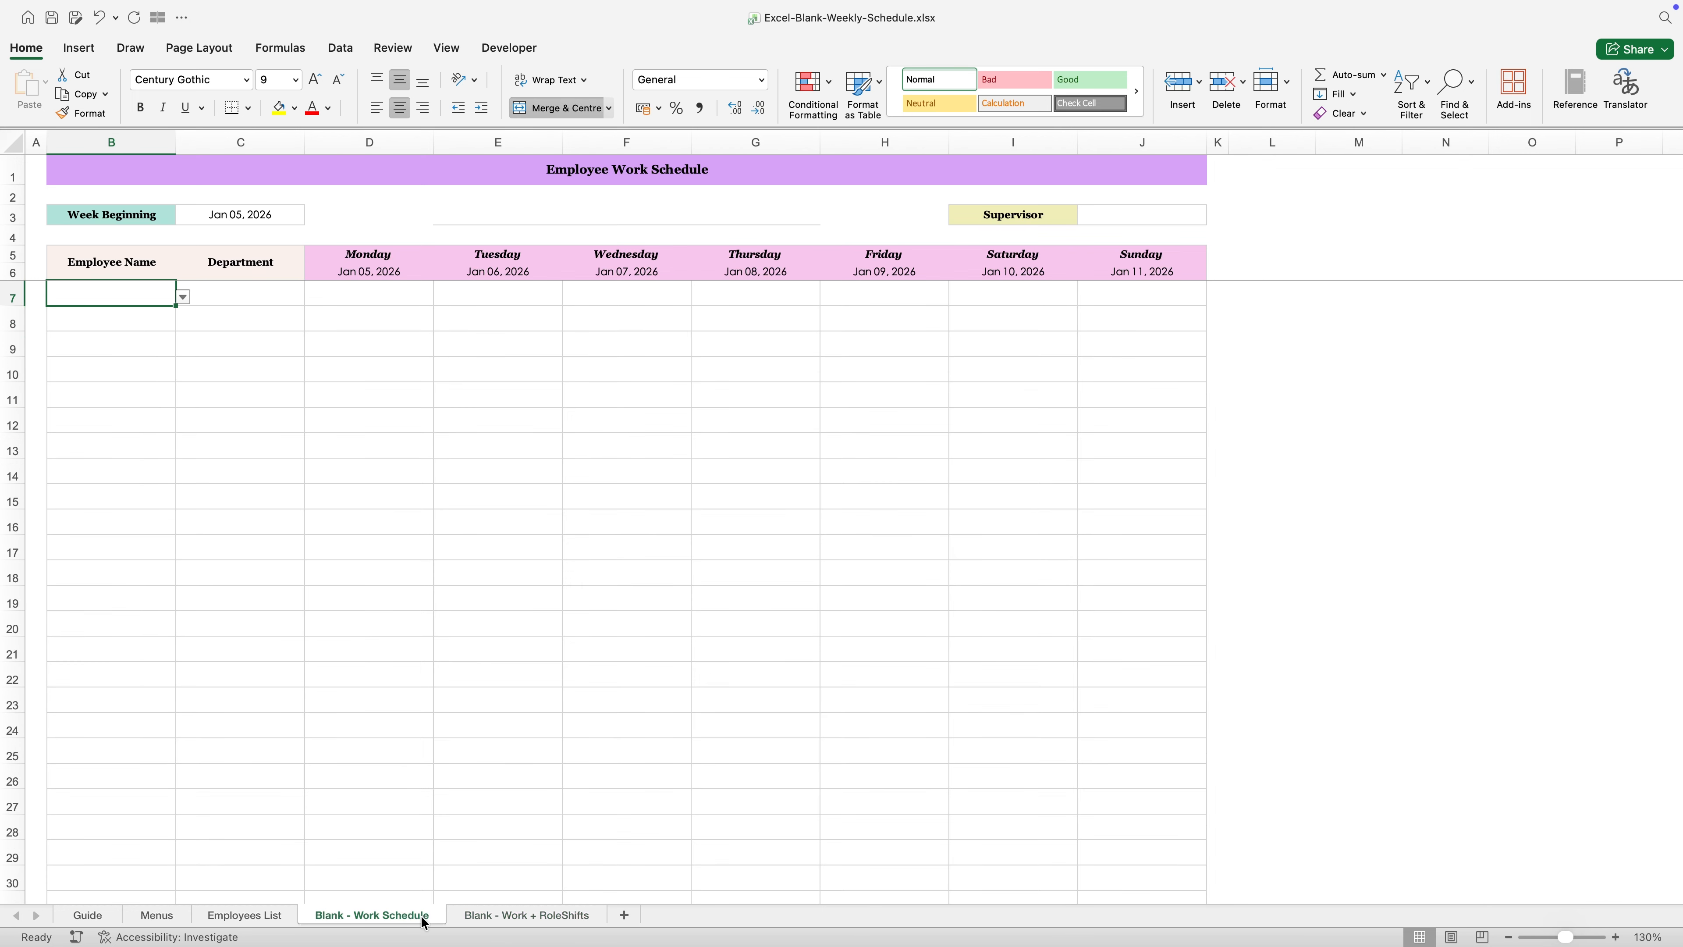
left_click(512, 919)
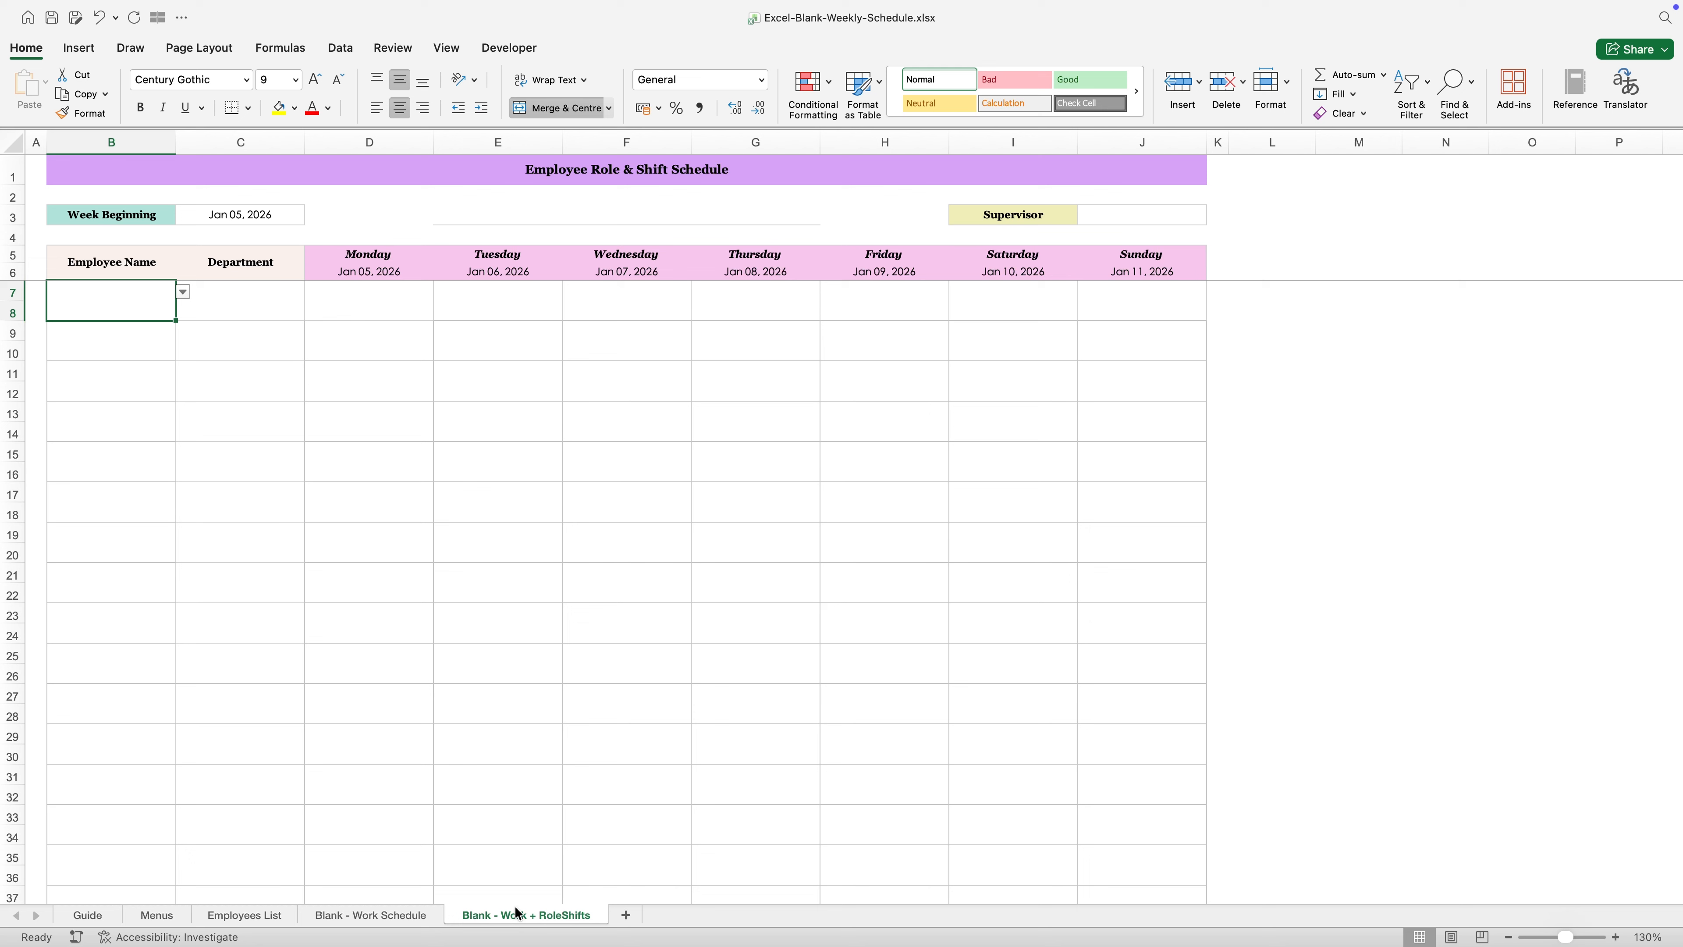
left_click(431, 914)
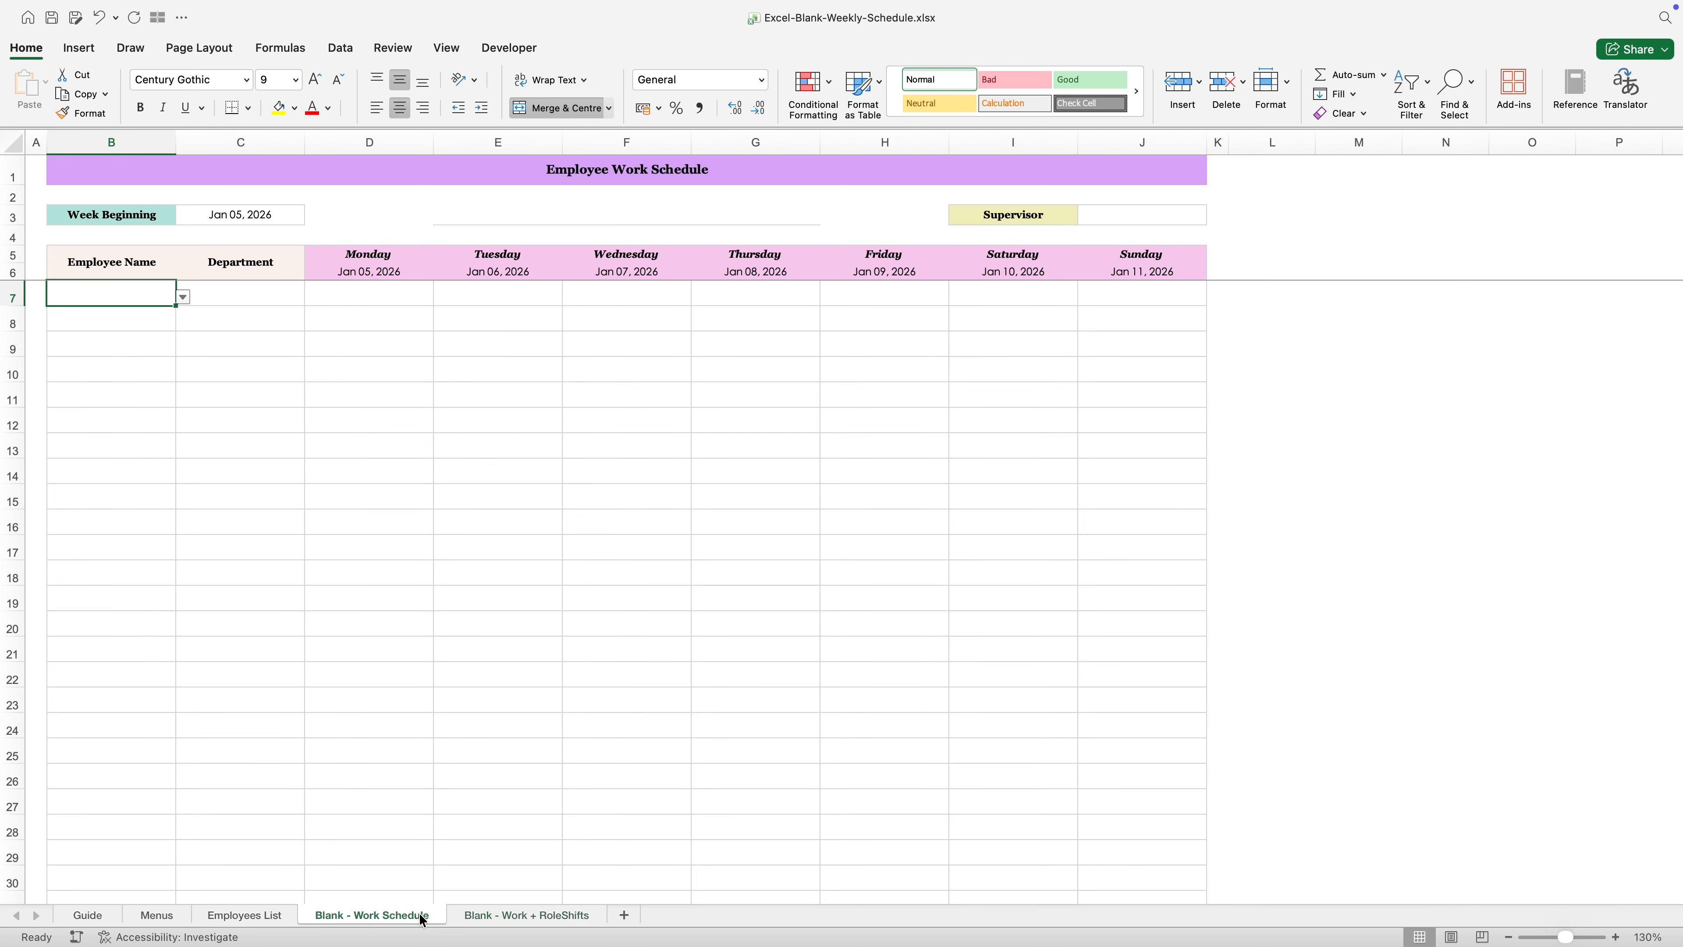
left_click(533, 921)
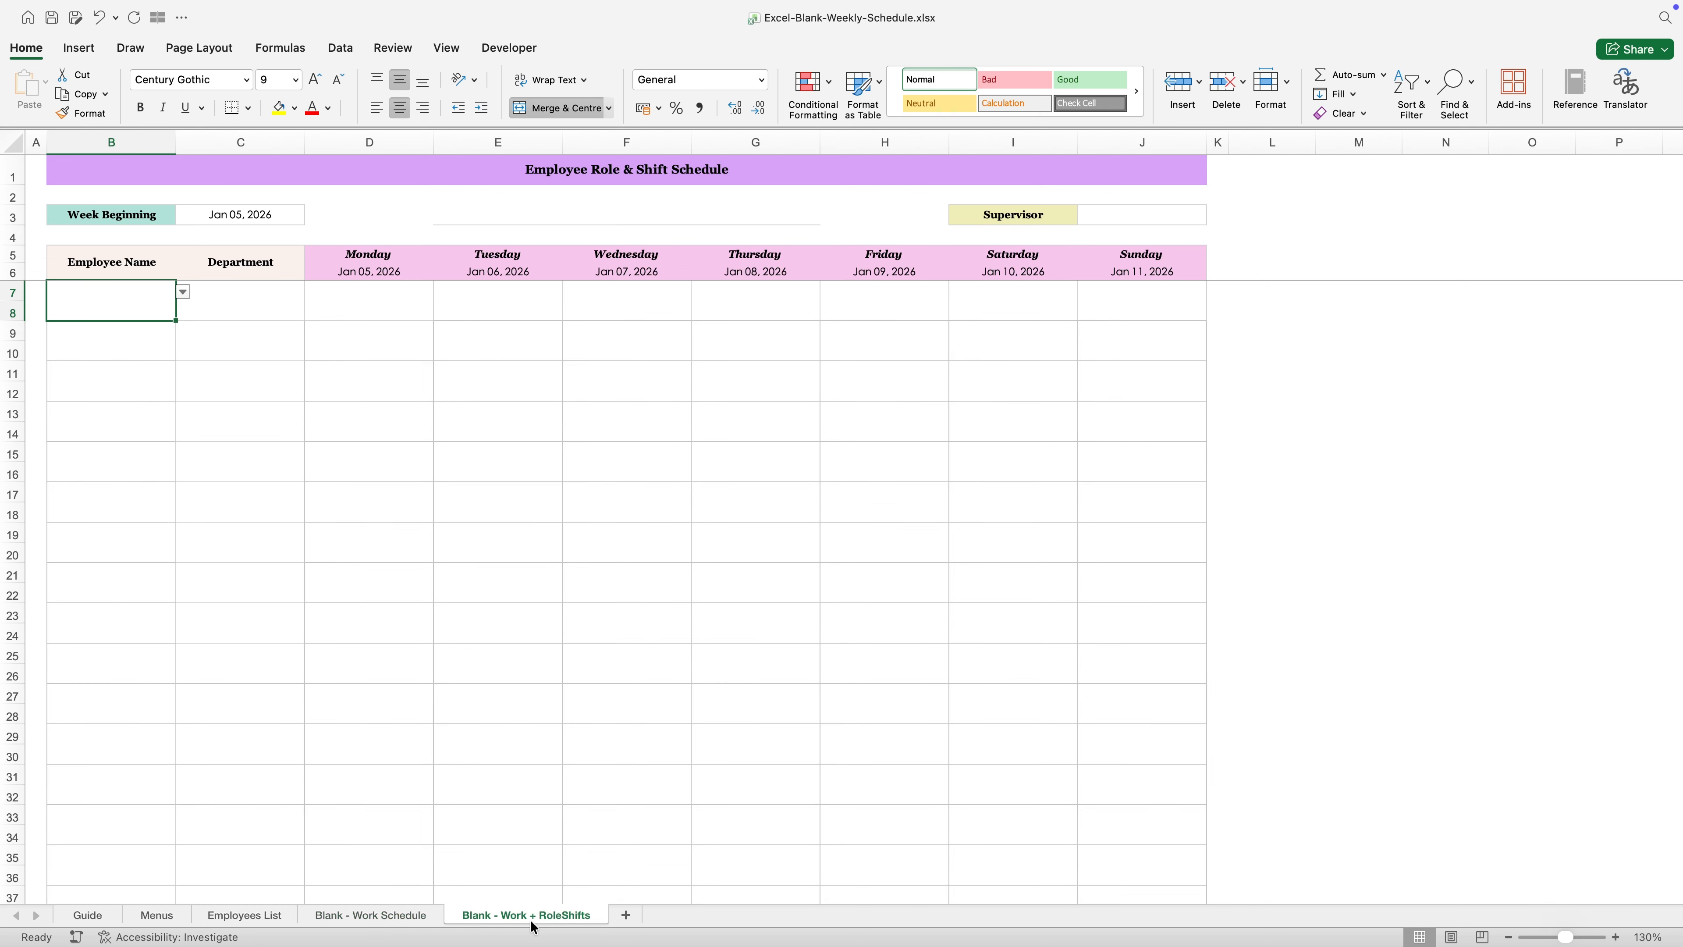
left_click(411, 918)
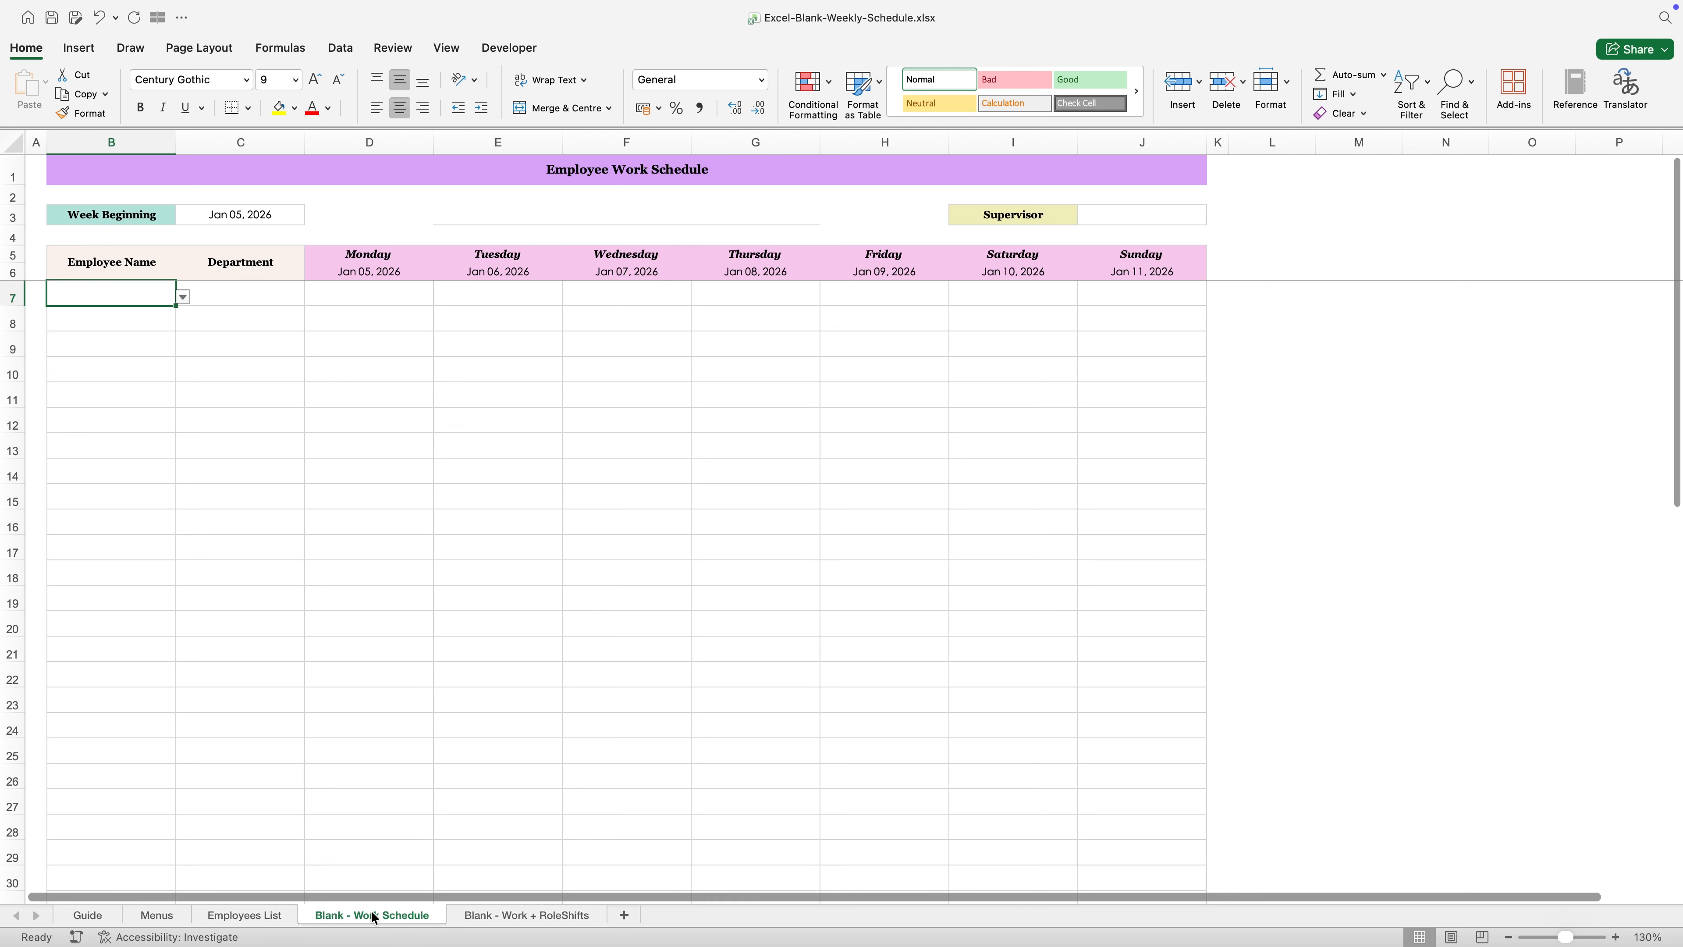
scroll(323, 475, "down", 5)
scroll(321, 473, "up", 5)
left_click(262, 452)
left_click(124, 295)
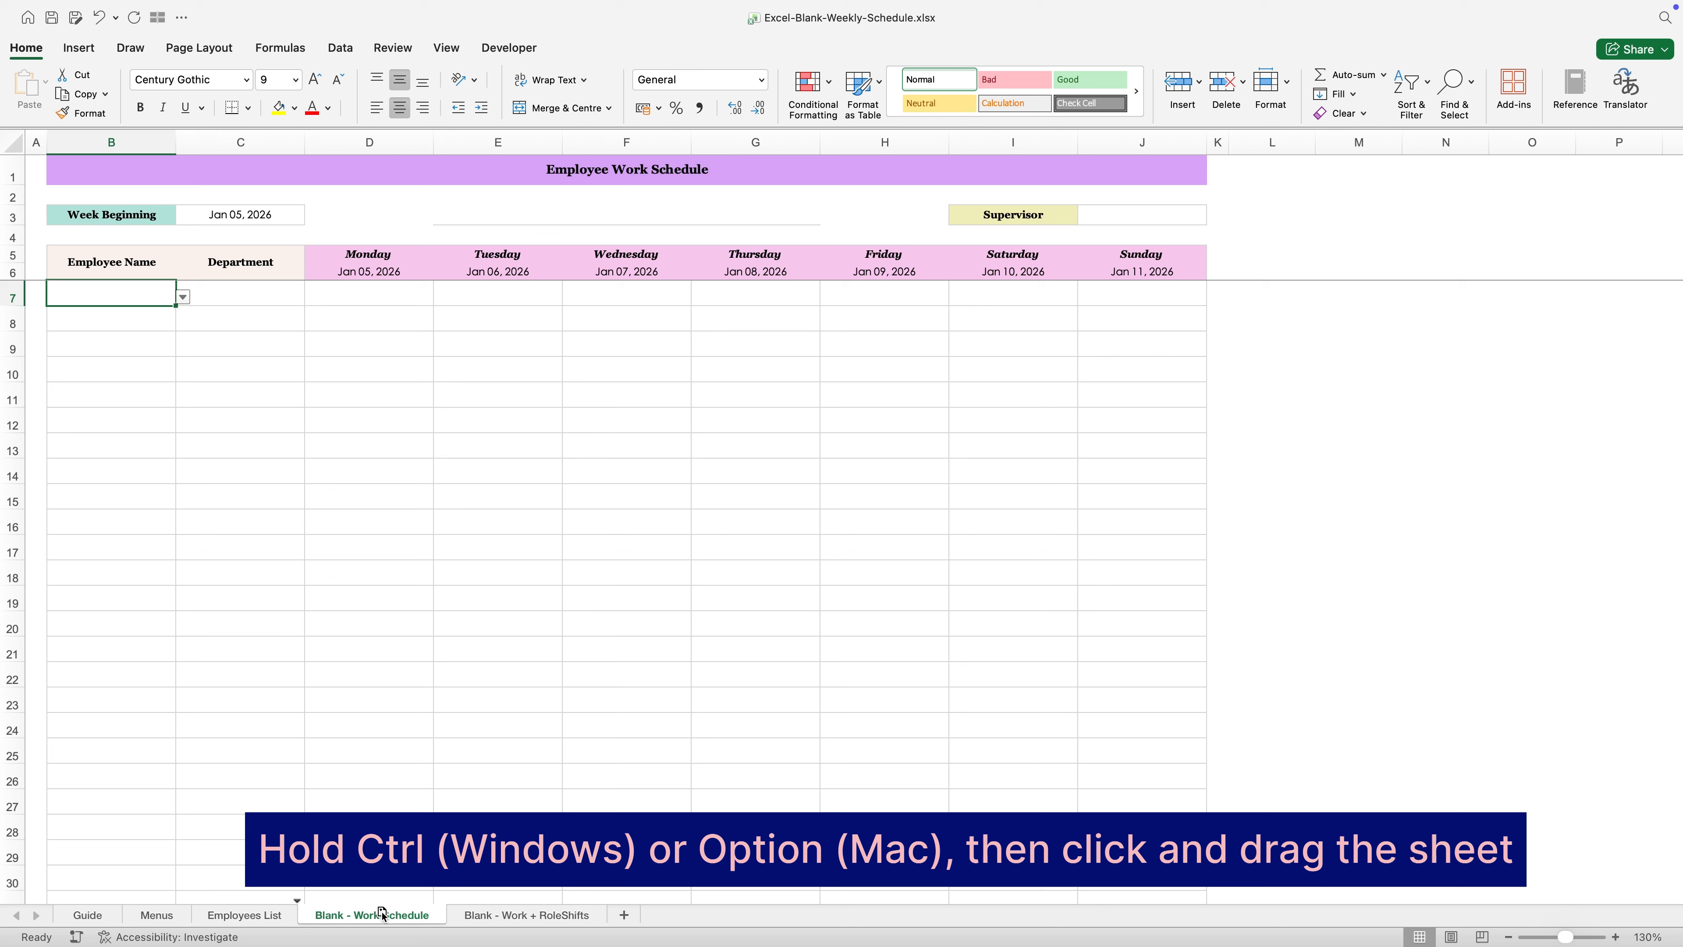
- Duplicate the Blank - Work Schedule sheet after the last sheet and rename the copy as Jan 12
left_click_drag(598, 914, 619, 917)
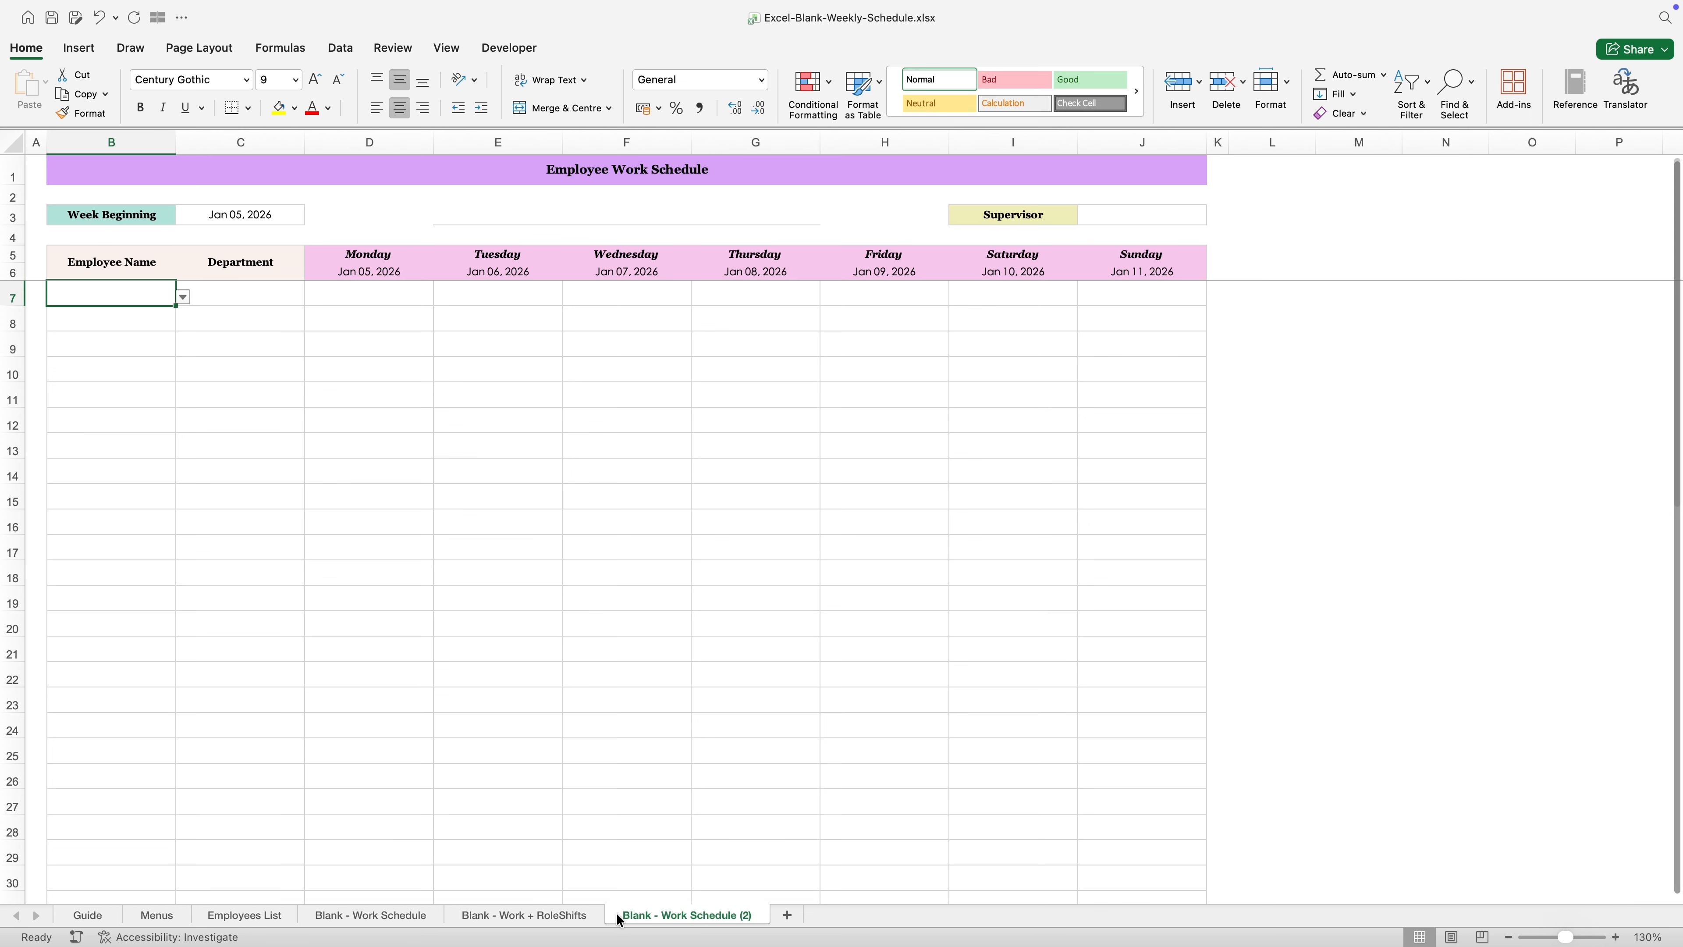
double_click(647, 919)
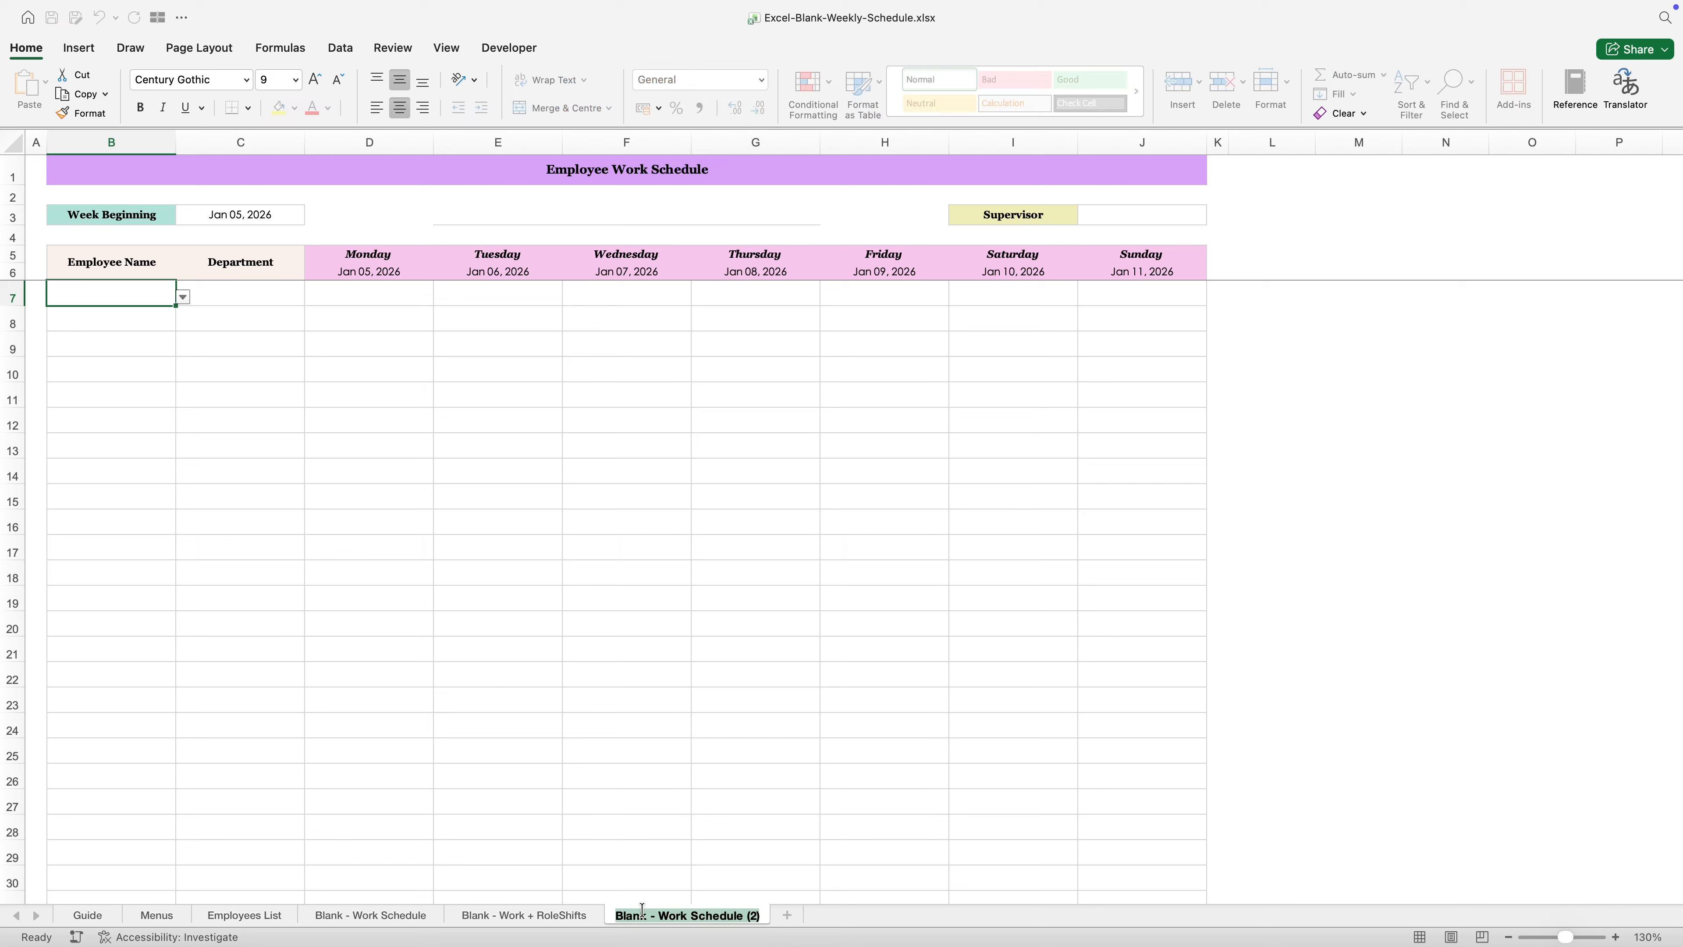
type("Jan")
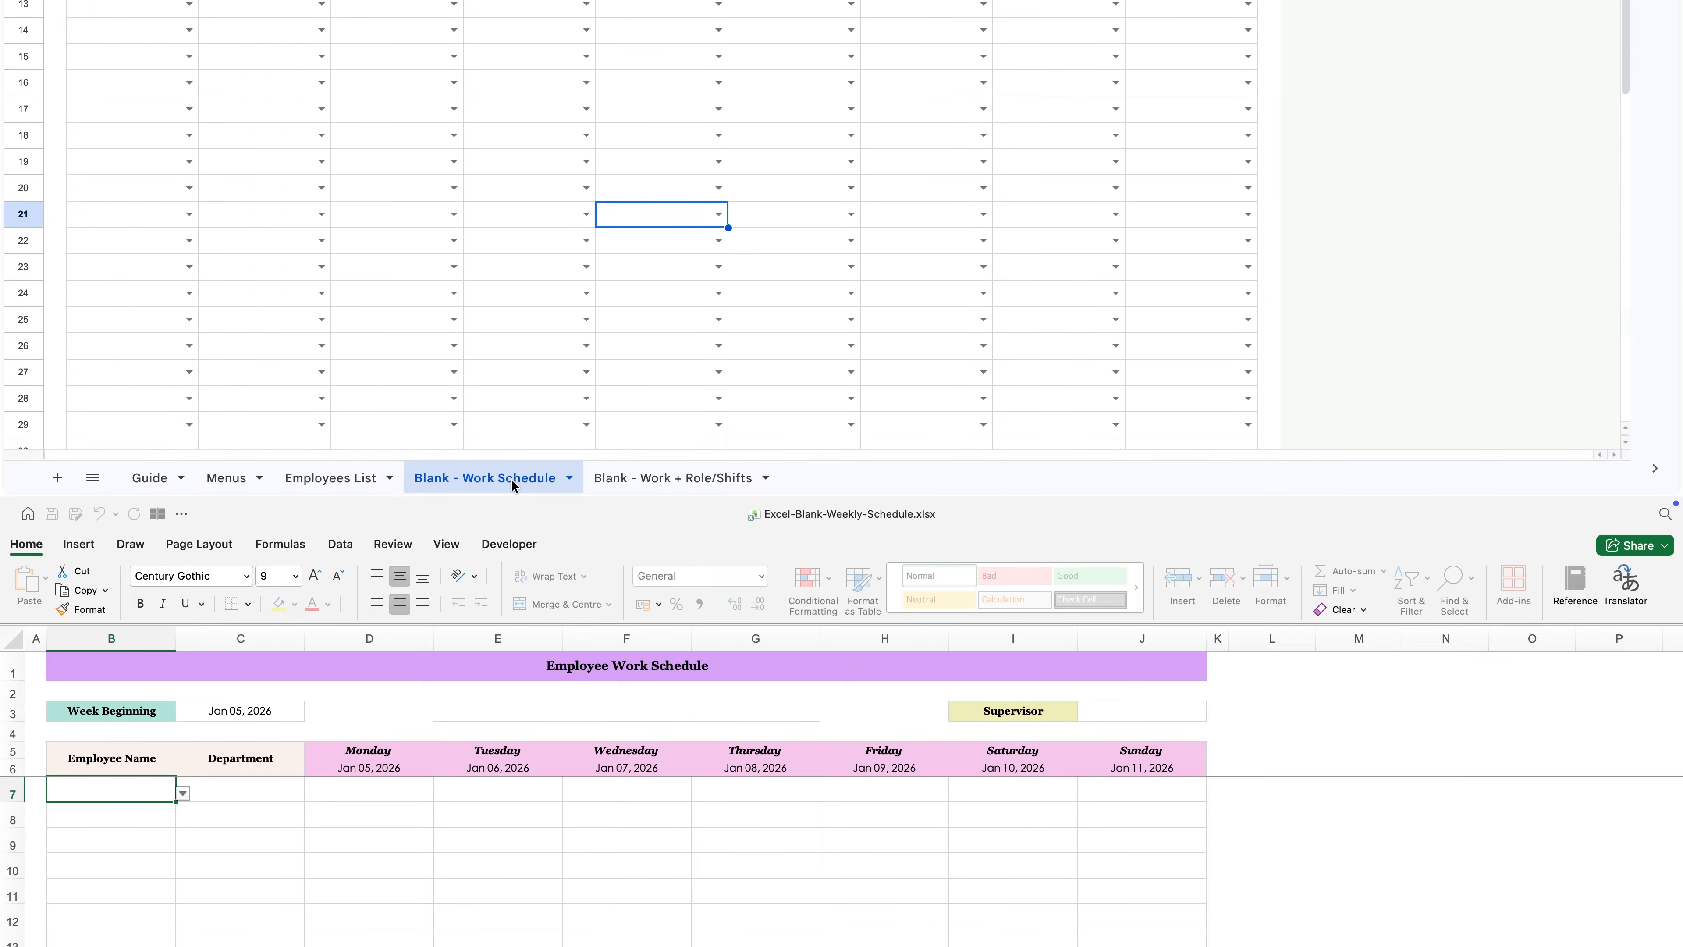
- In the Google Sheets version of the template, duplicate the Blank - Work Schedule sheet and rename the copy as Jan 12
right_click(512, 928)
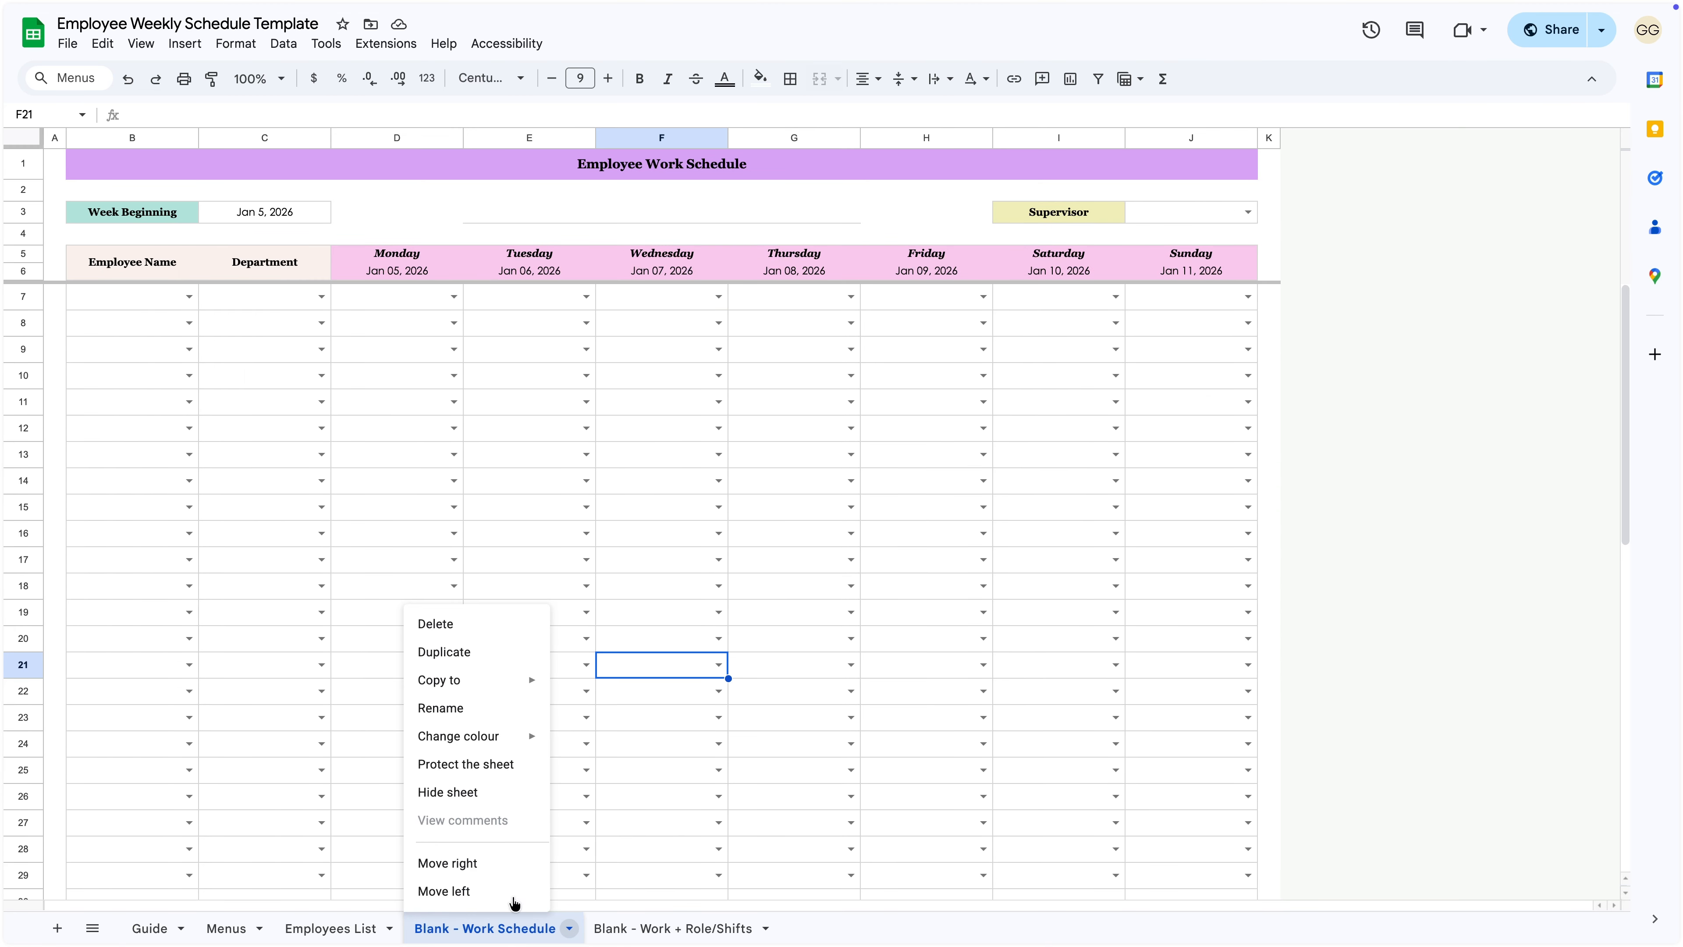
left_click(481, 652)
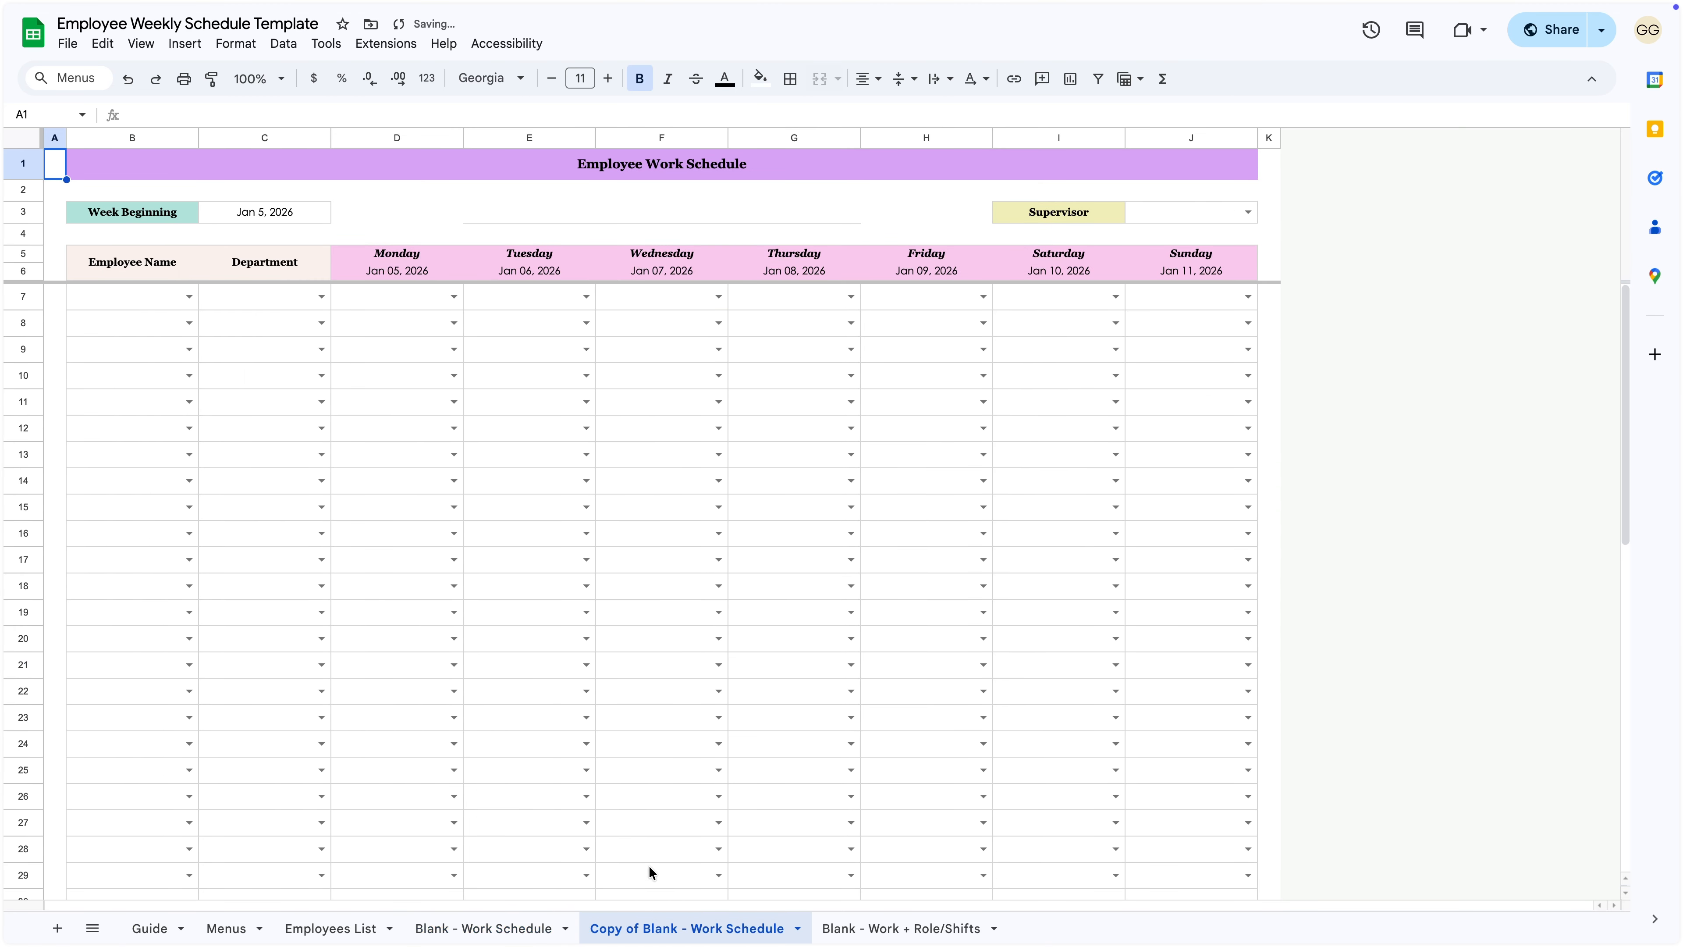
double_click(666, 930)
type("Jan 12")
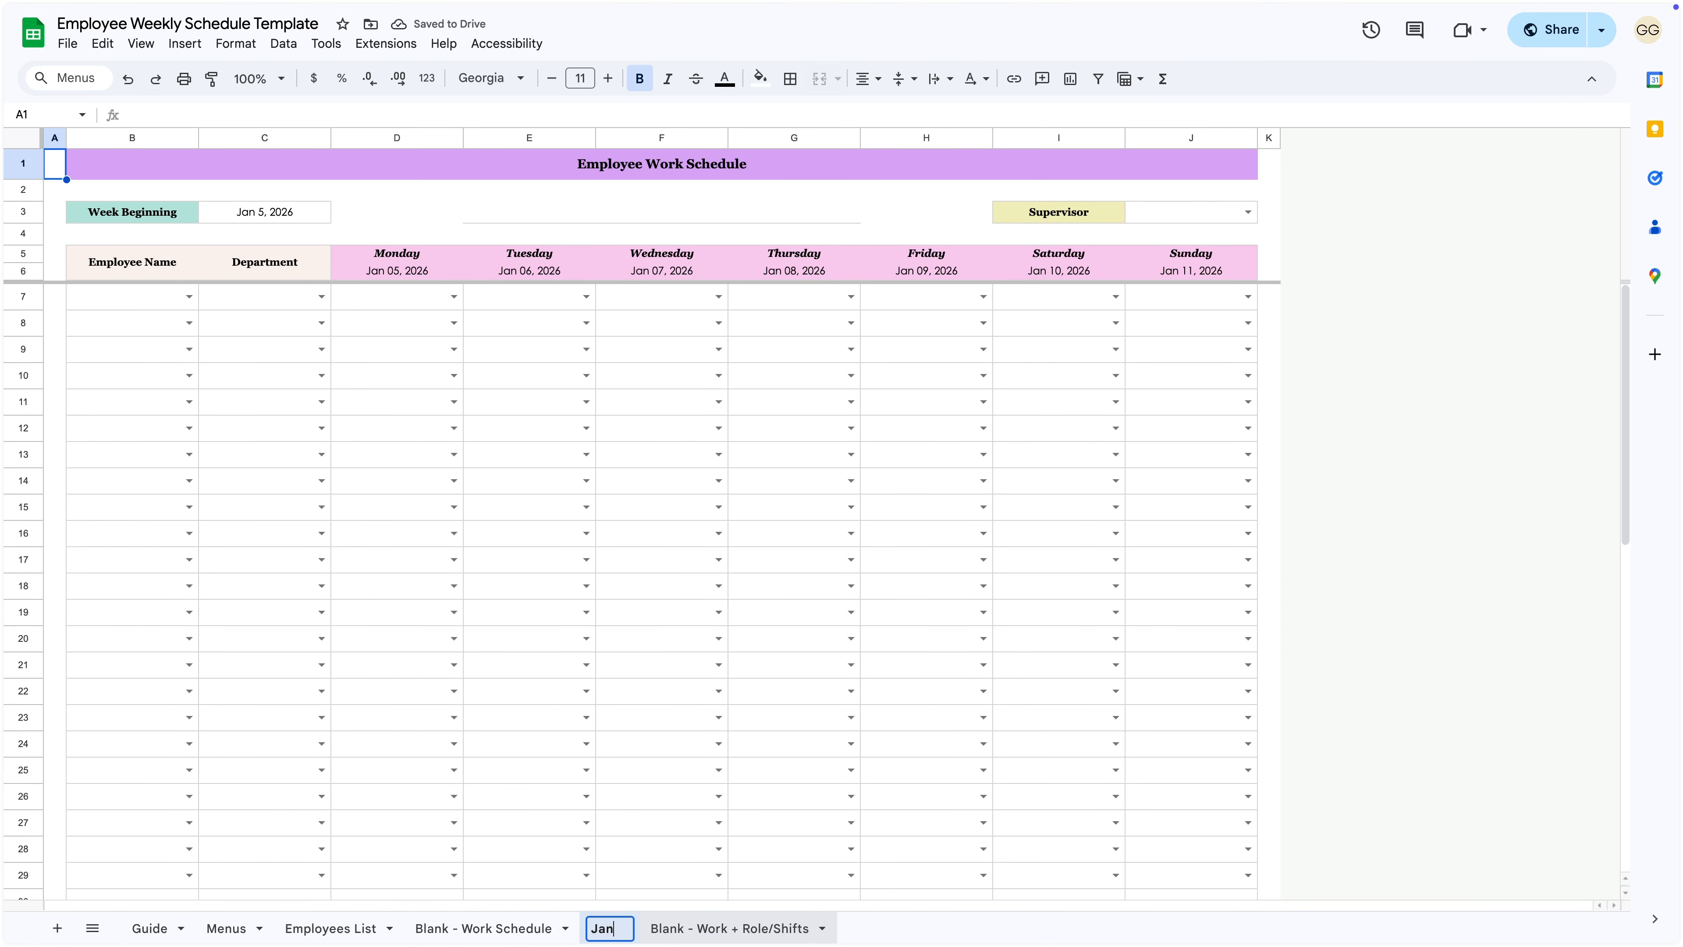
key("Return")
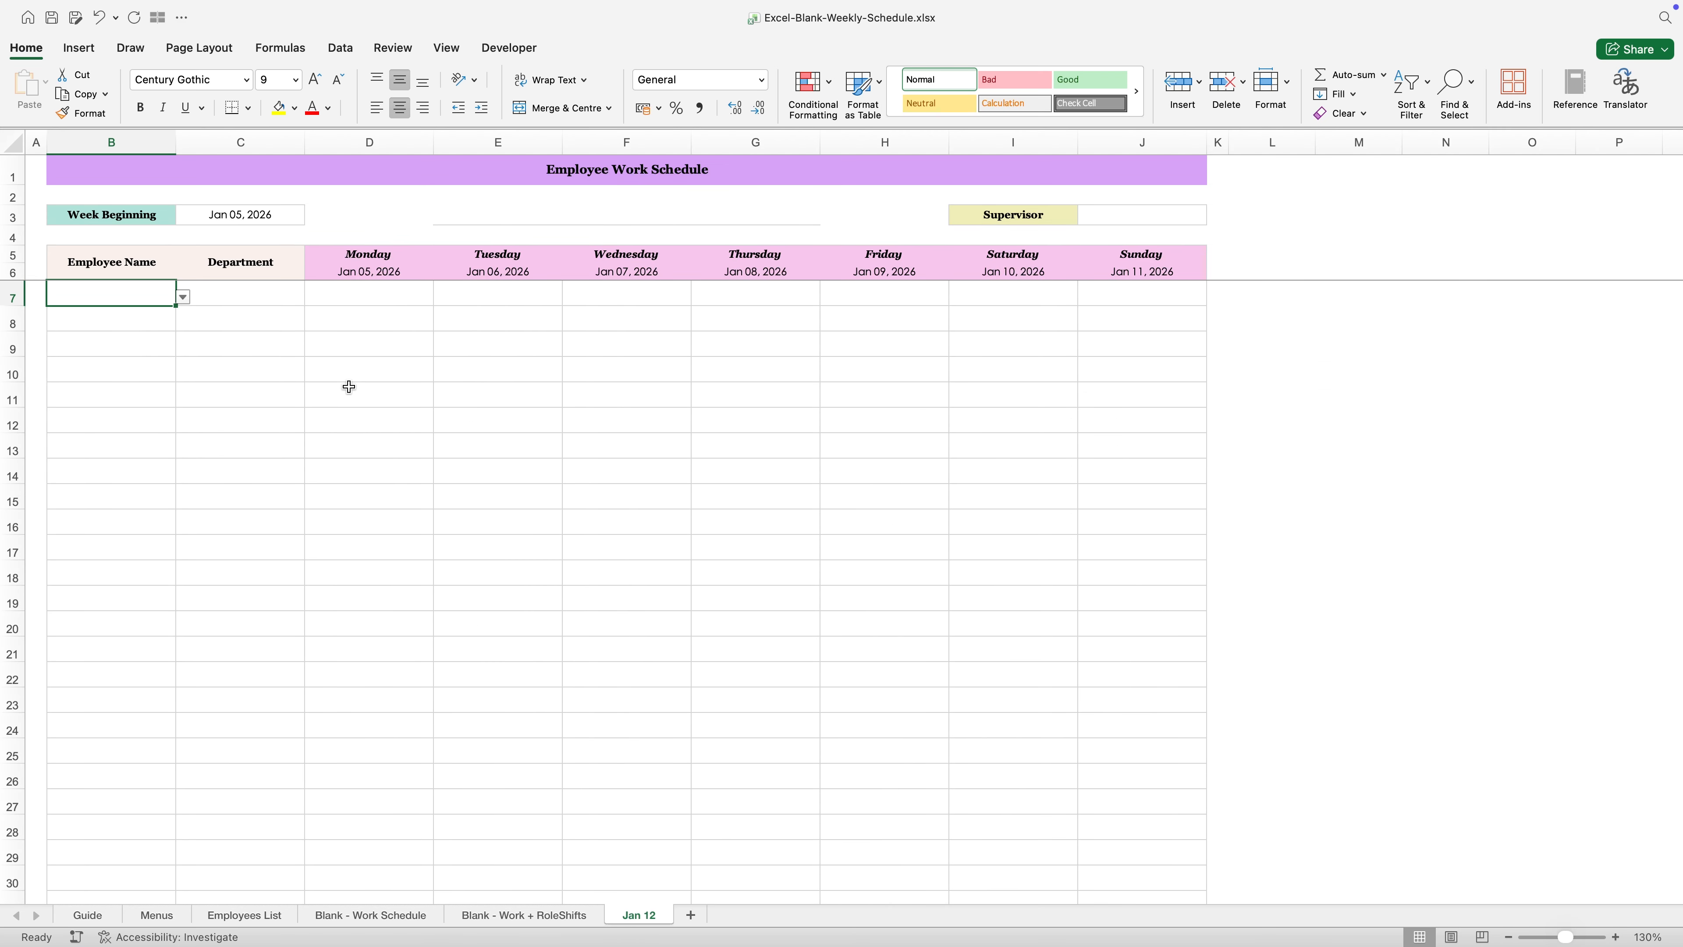
- Return to the Blank - Work Schedule sheet in the Excel workbook and select cell A1
left_click(410, 915)
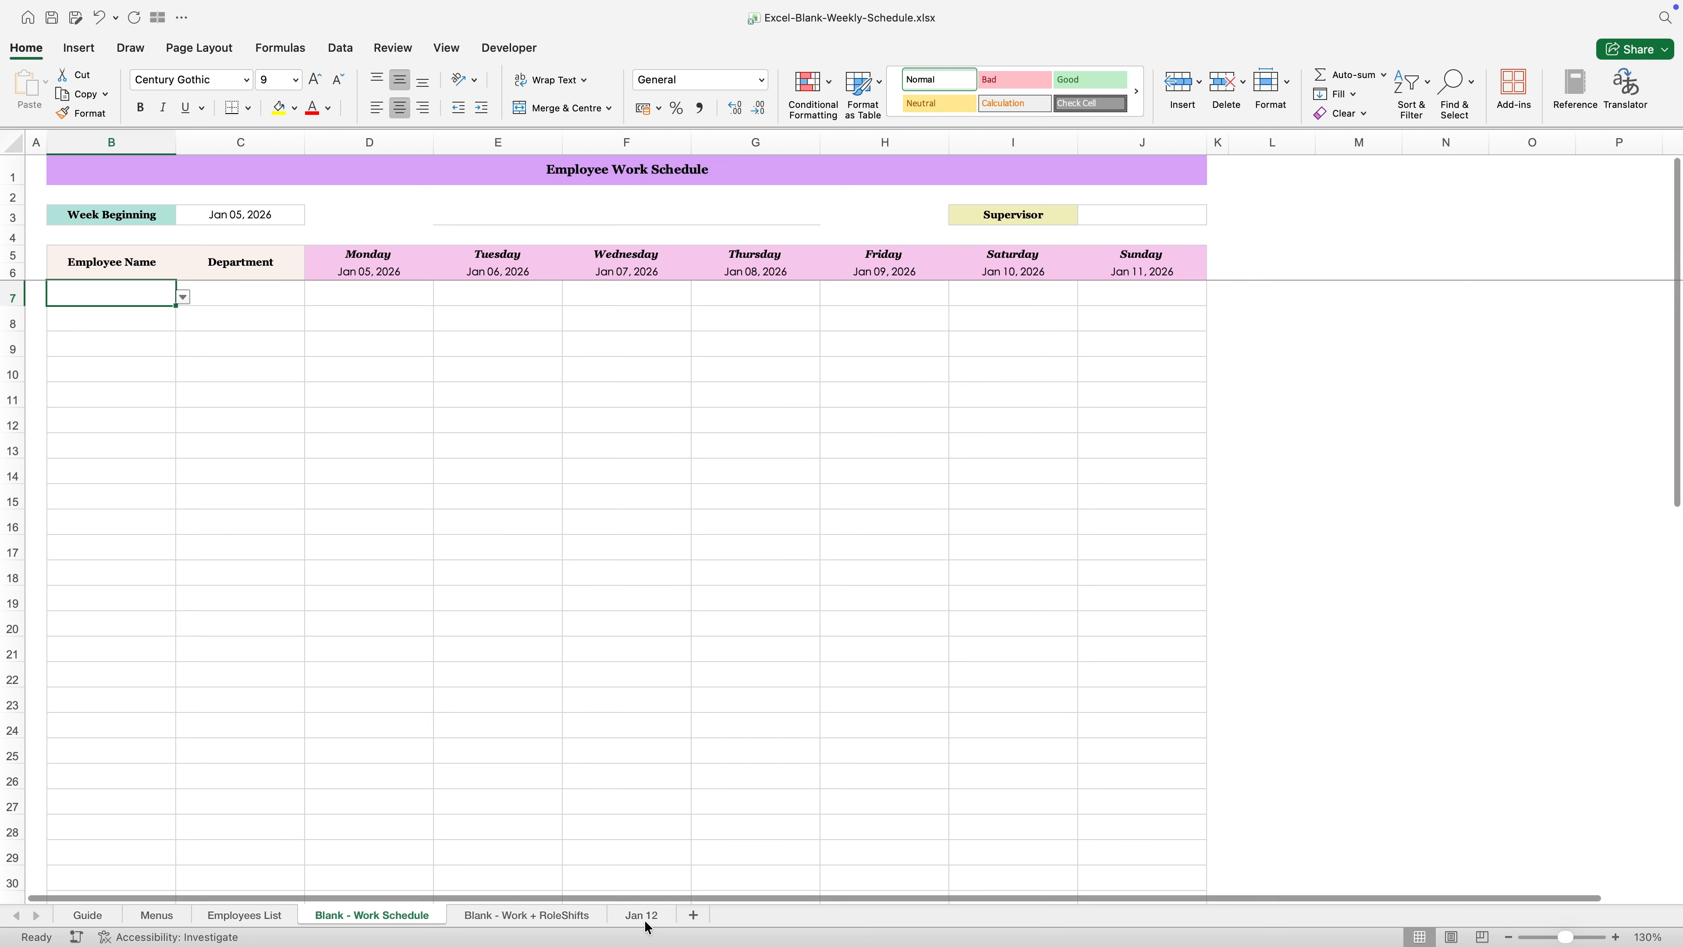
left_click(268, 651)
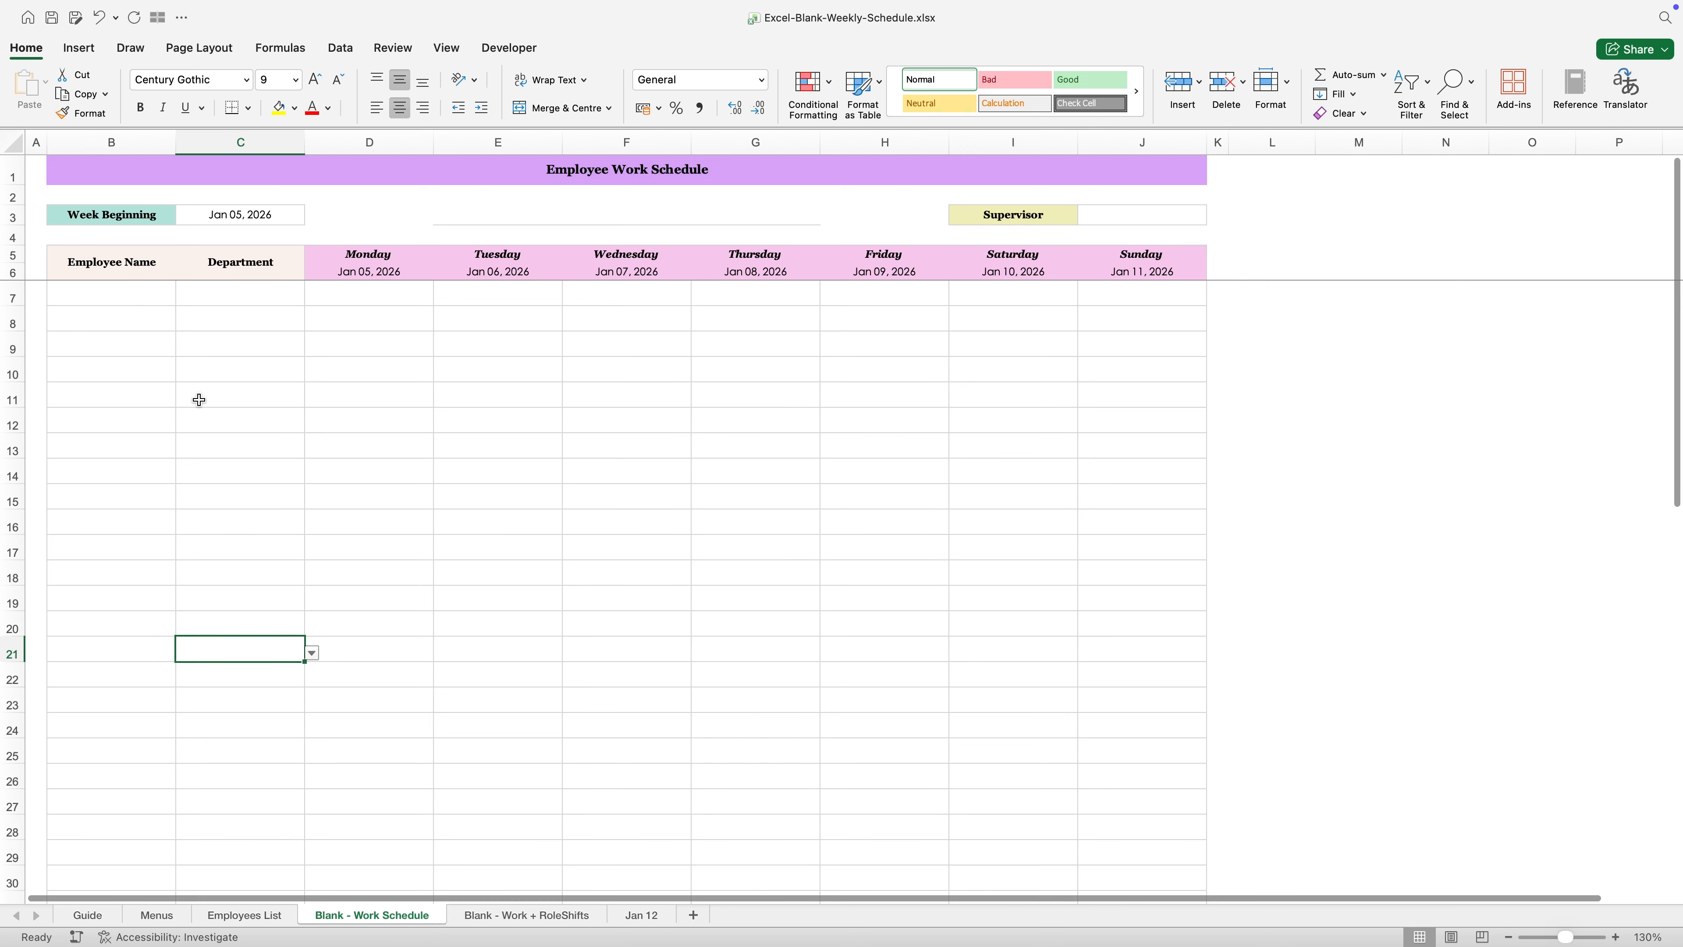
left_click(38, 170)
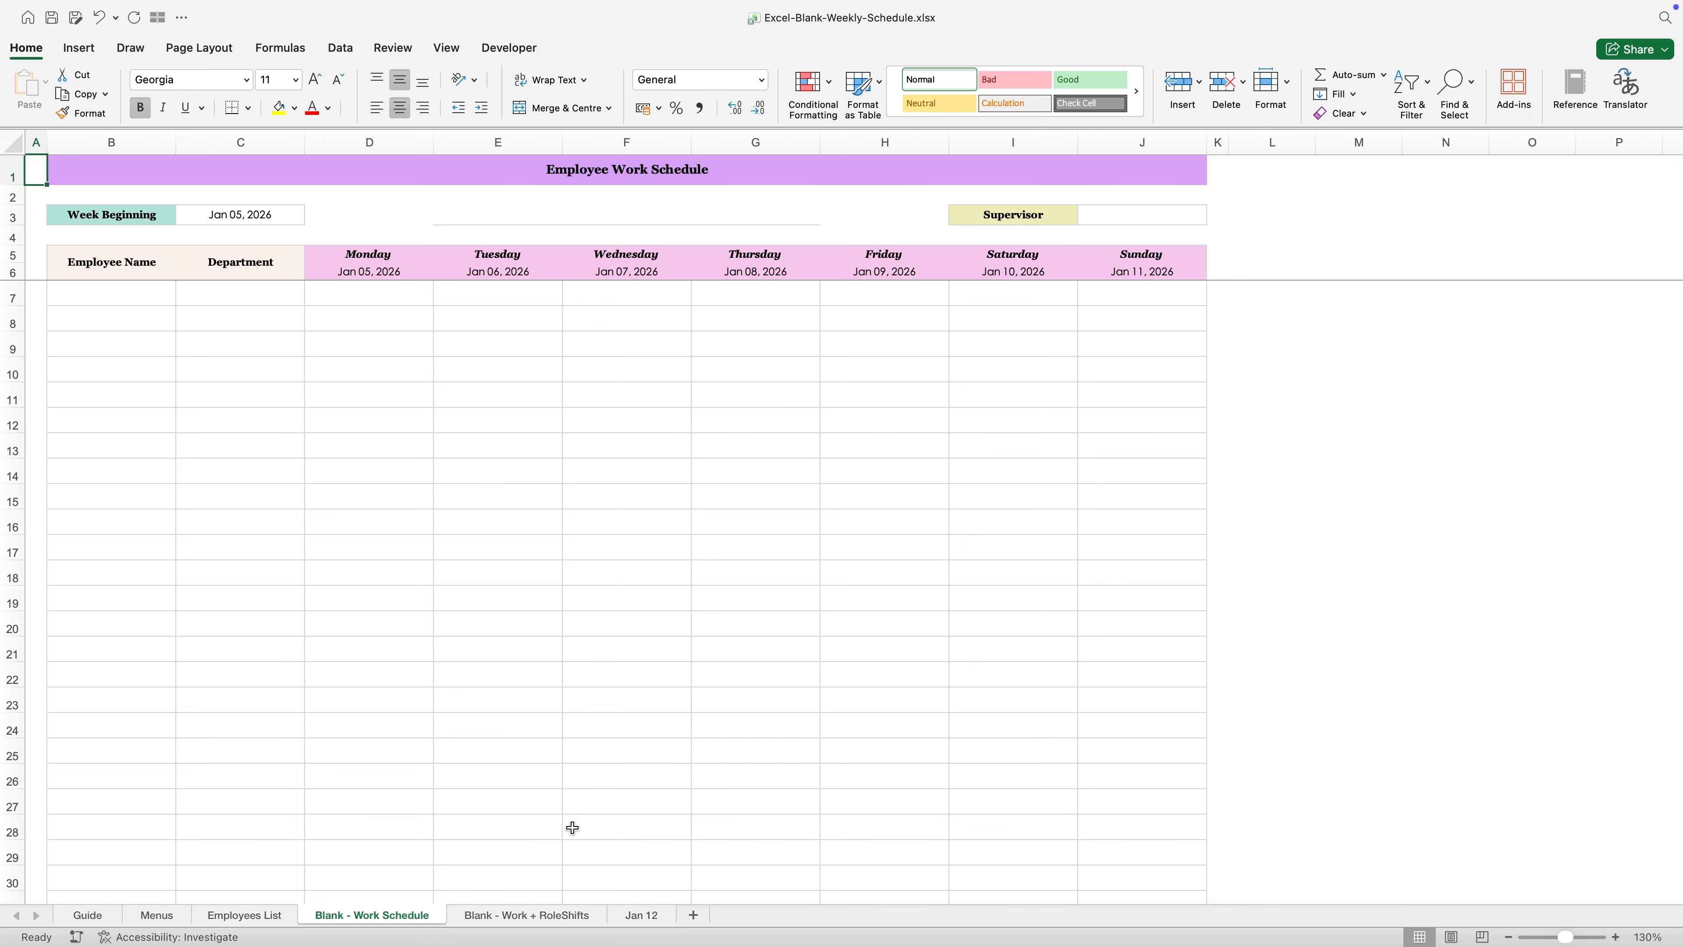
- On the Jan 12 sheet, set the week beginning date to 12/01/2026 and select the weekday and date headers
left_click(647, 916)
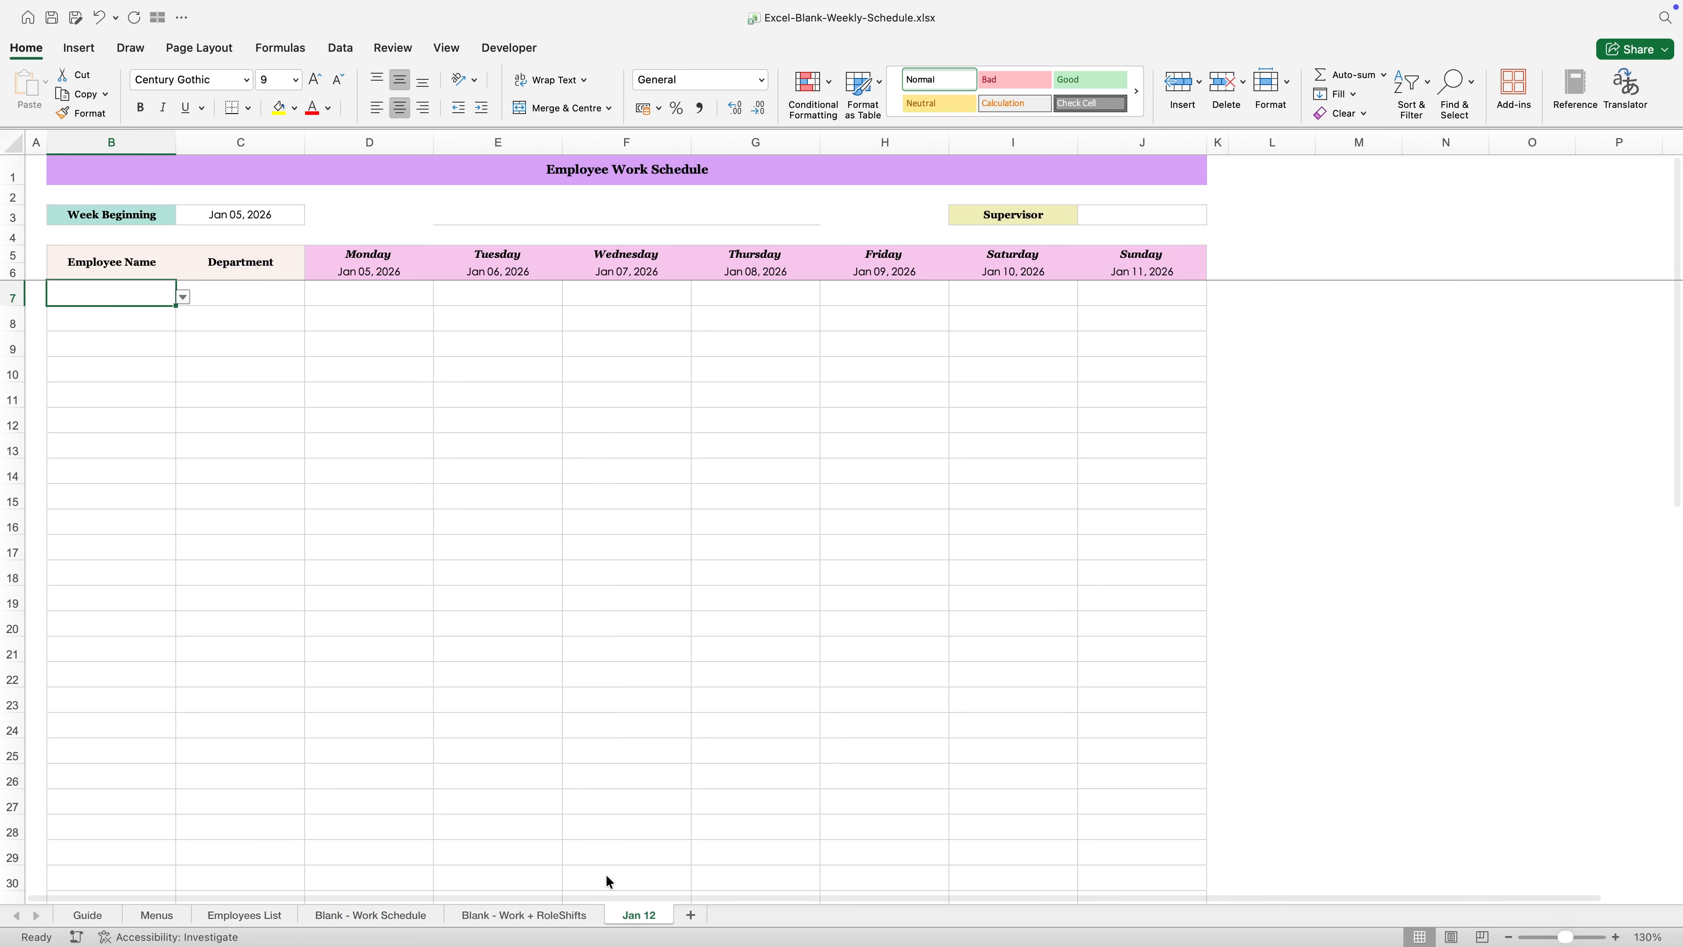
left_click(271, 223)
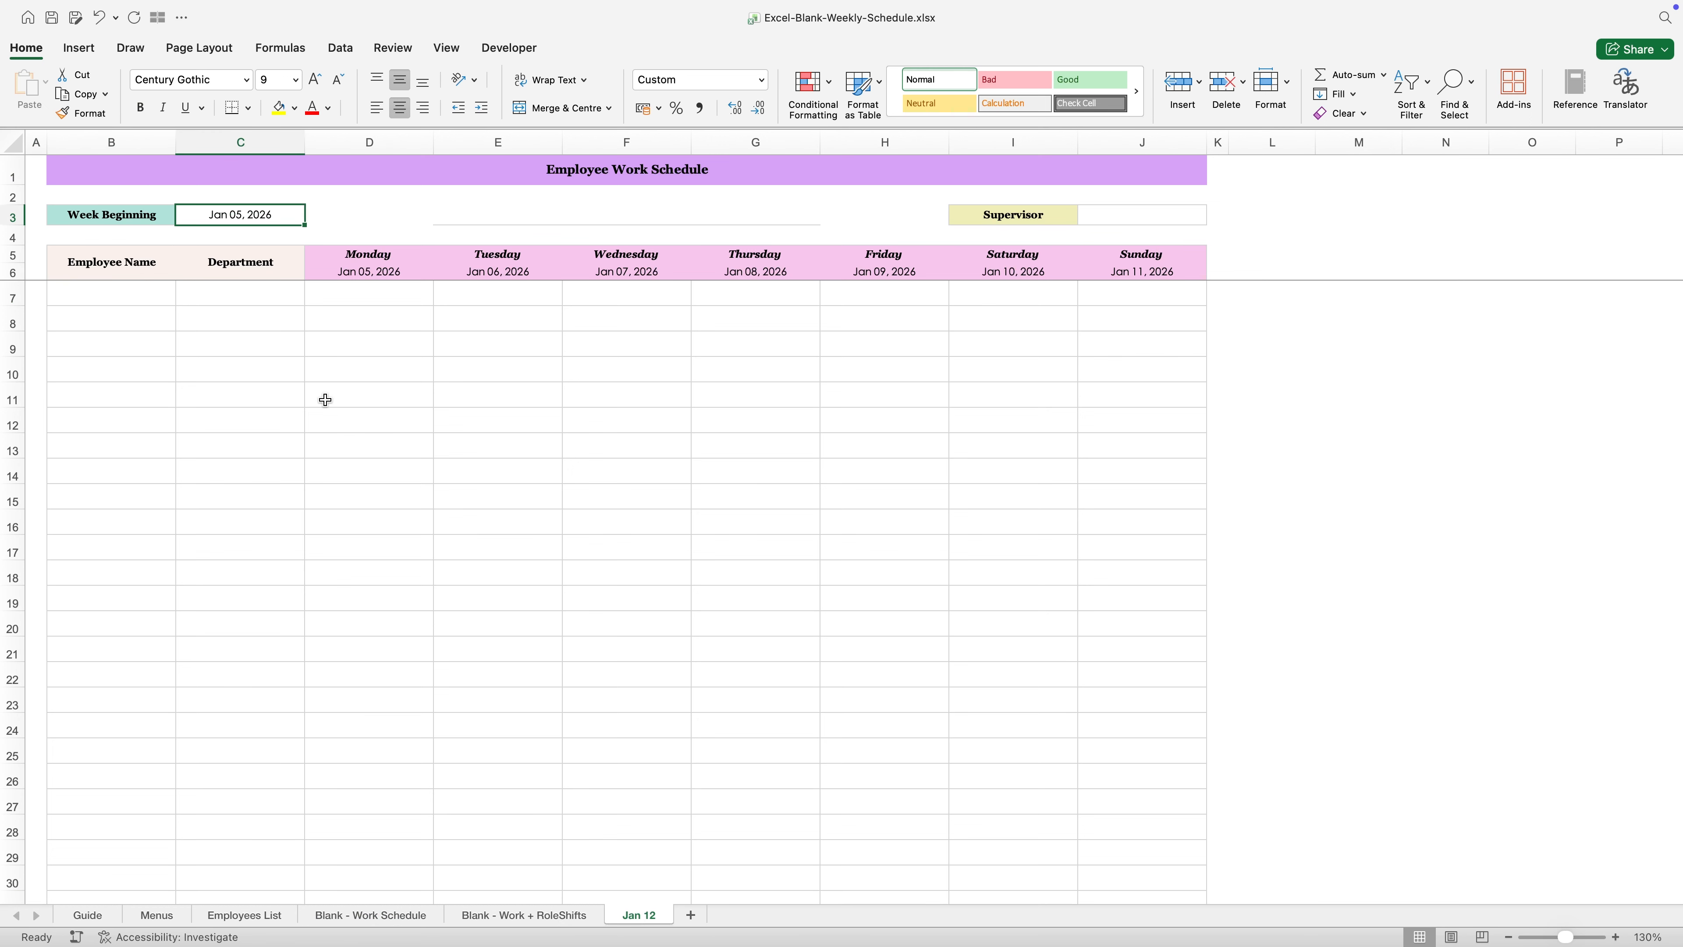
key("Delete")
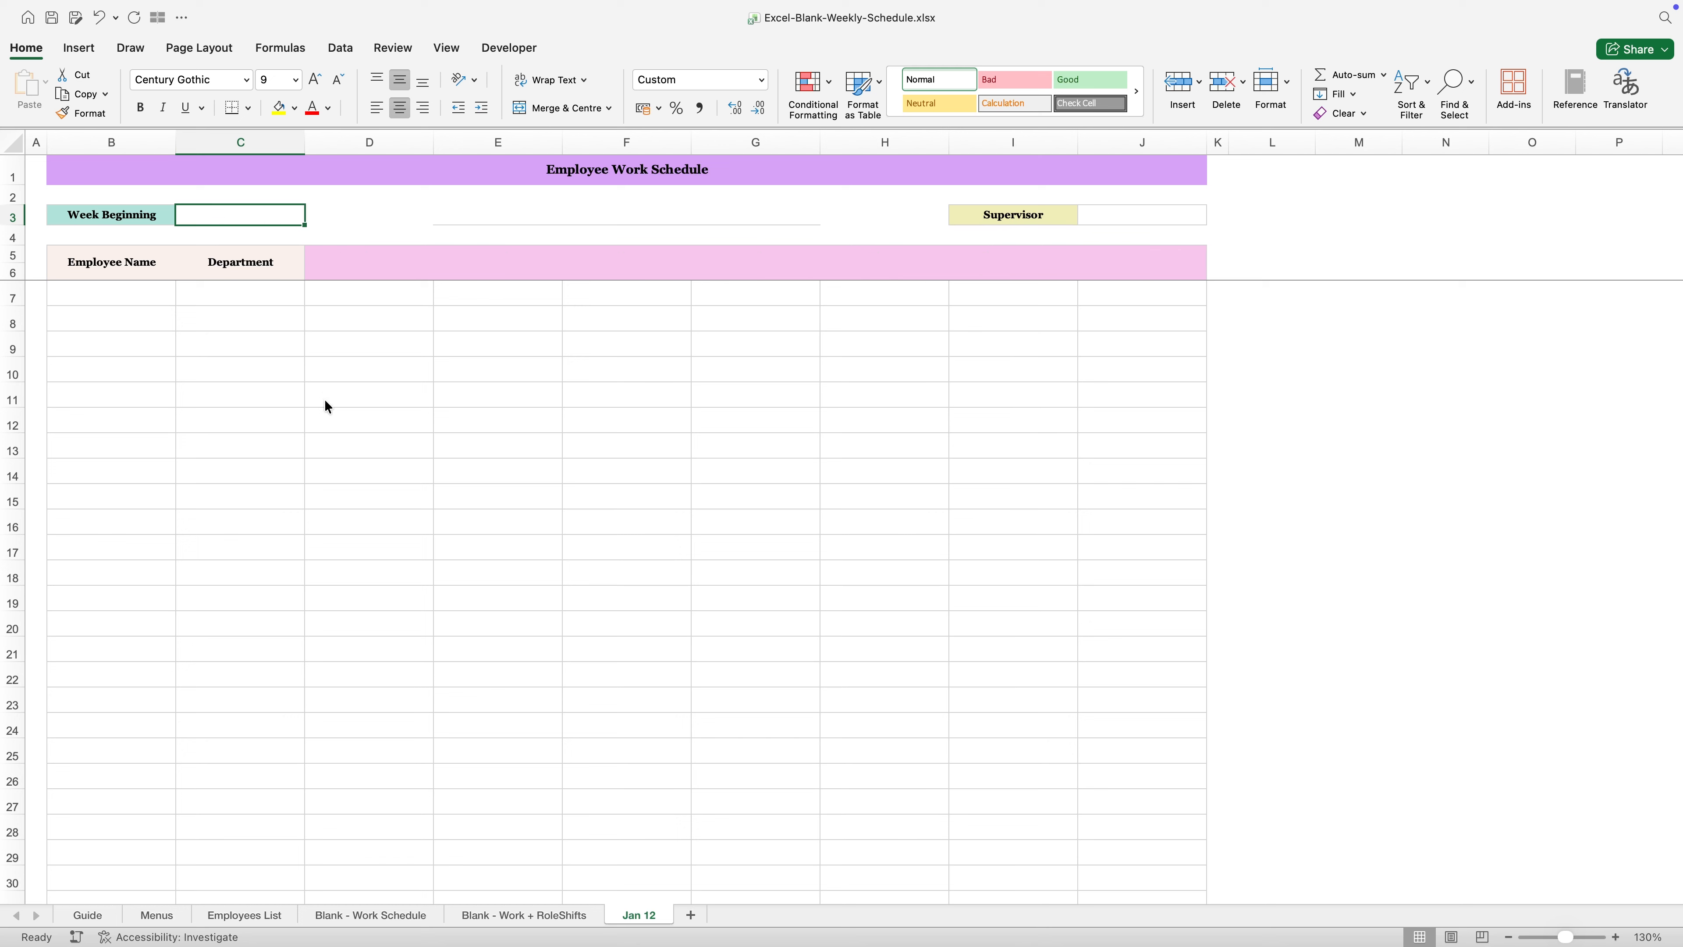
type("12/01/2026")
key("Return")
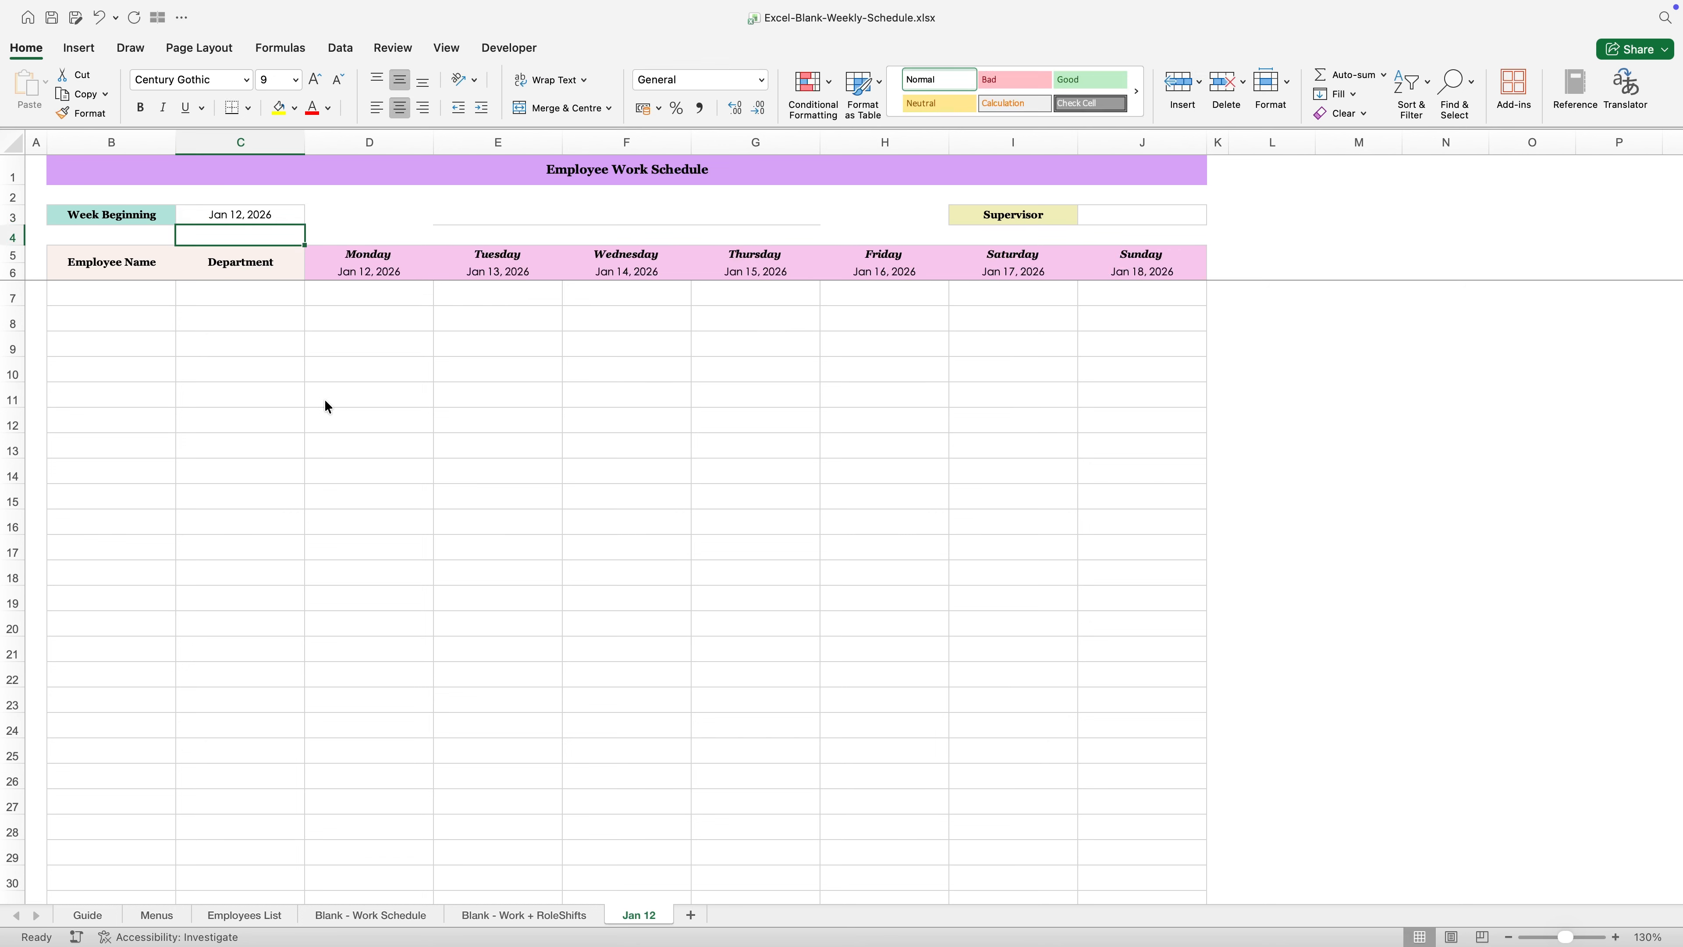
left_click_drag(386, 259, 1126, 272)
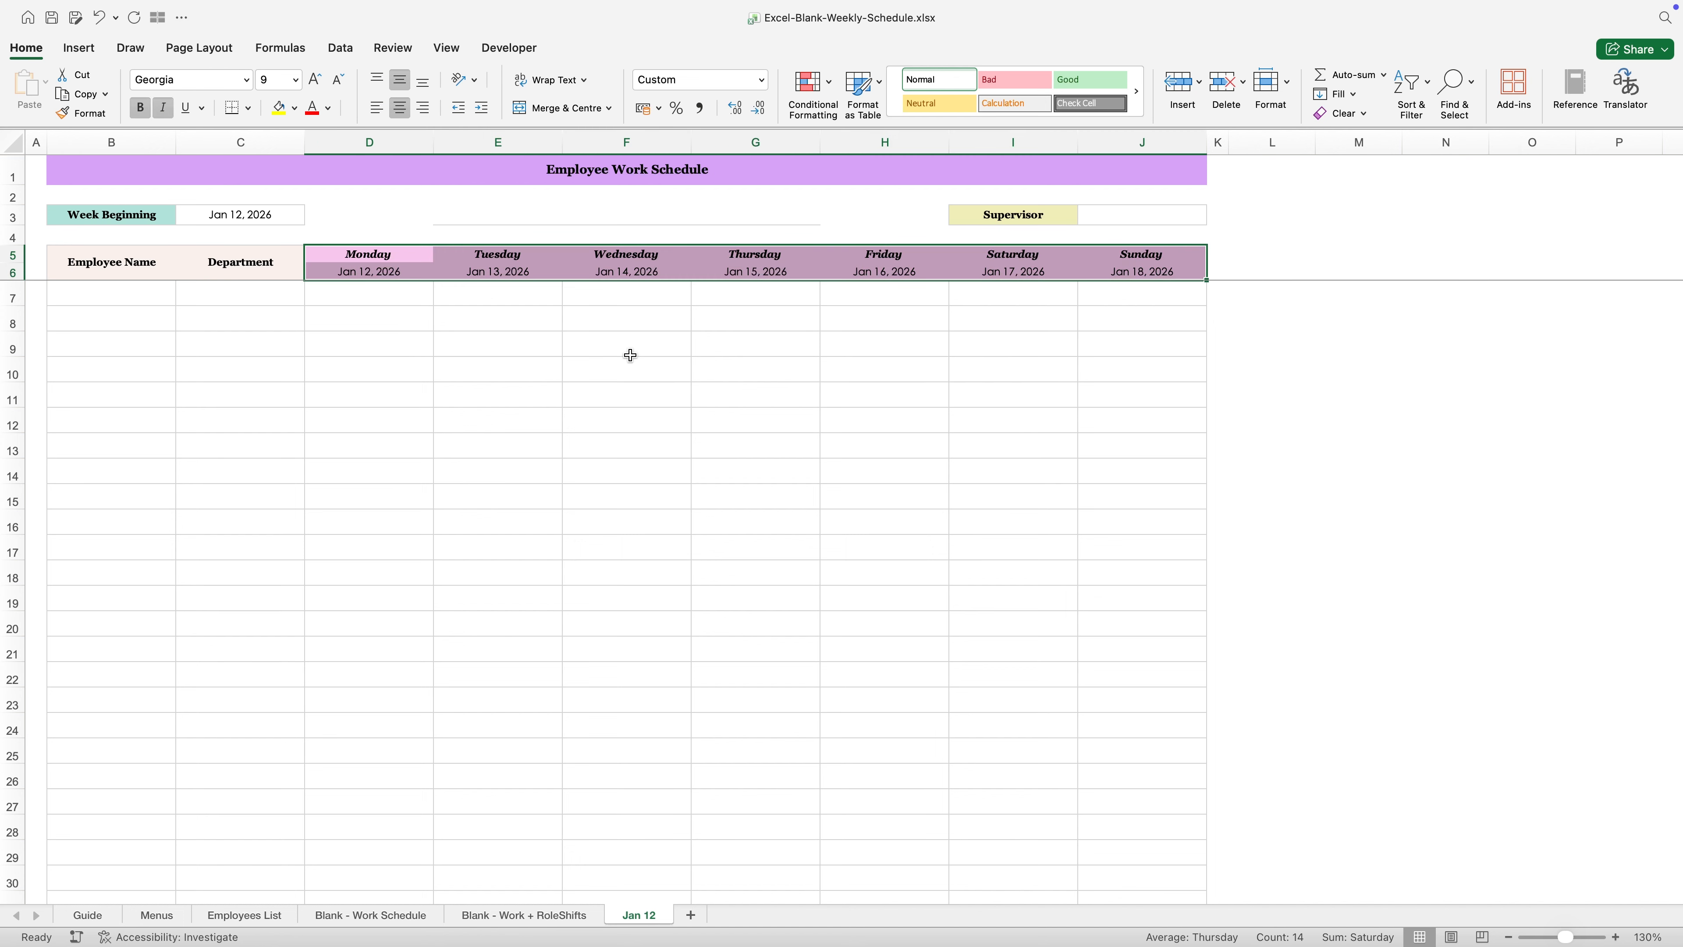
- Enter Cutie Pei's Bakery as the business name in the blank field below the Employee Work Schedule title
left_click(567, 211)
type("Cutie")
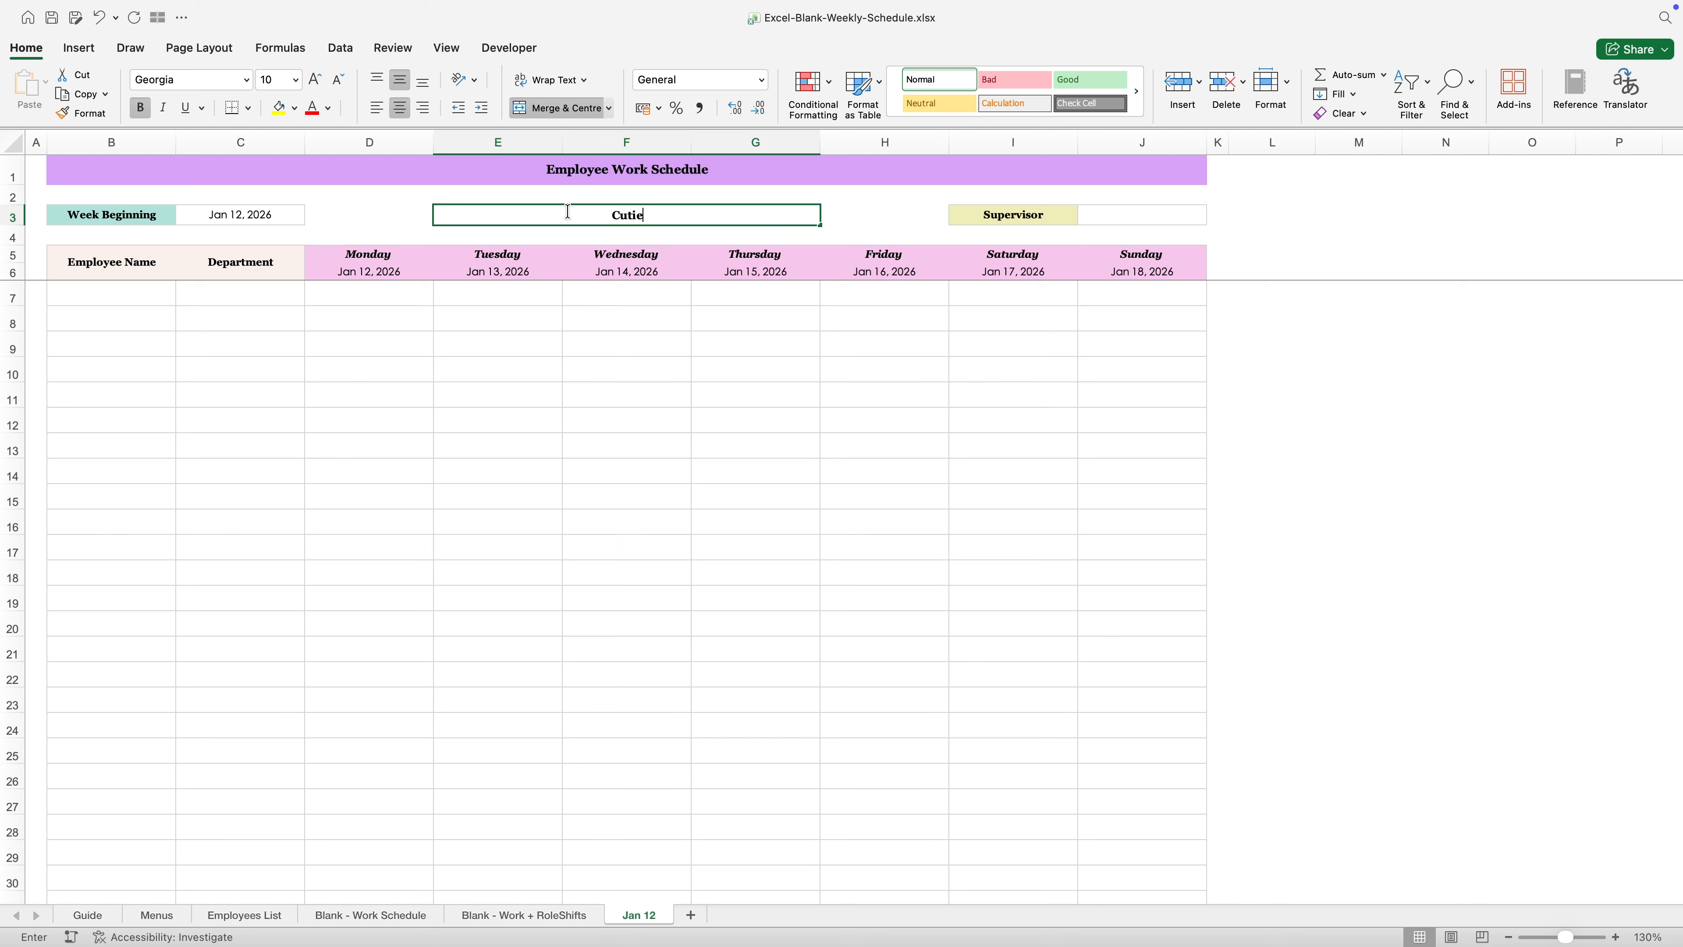
type(" Pei's Bakery")
key("Tab")
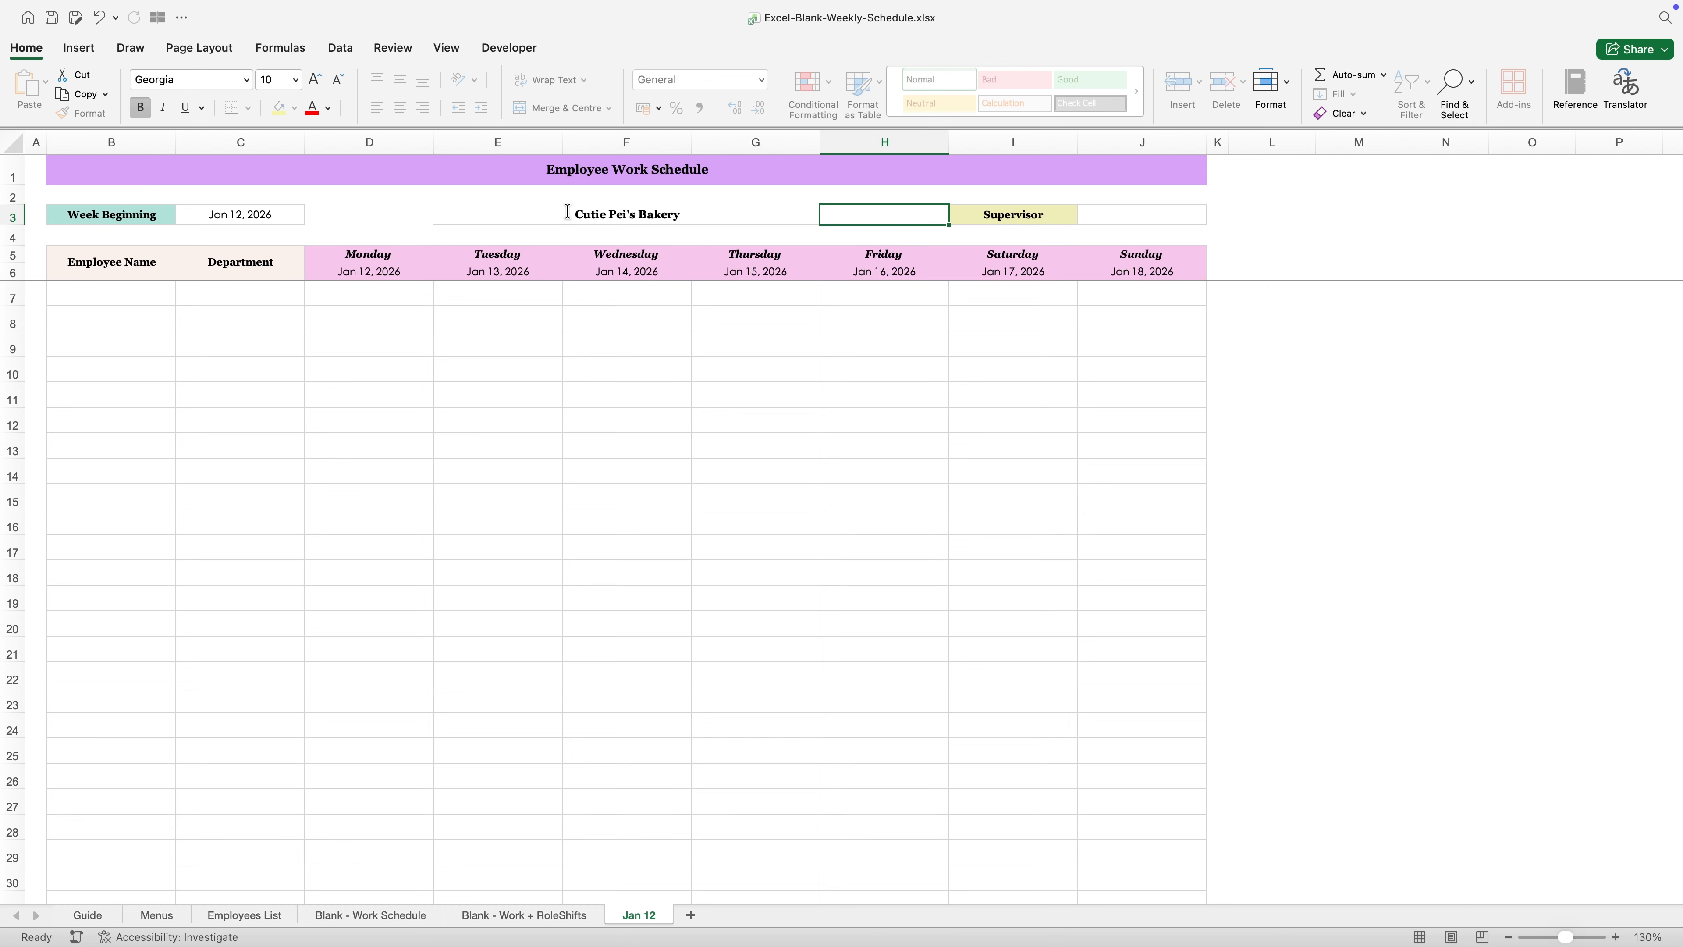
- Set the Supervisor field to the first name in its list
left_click(1183, 208)
left_click(1214, 217)
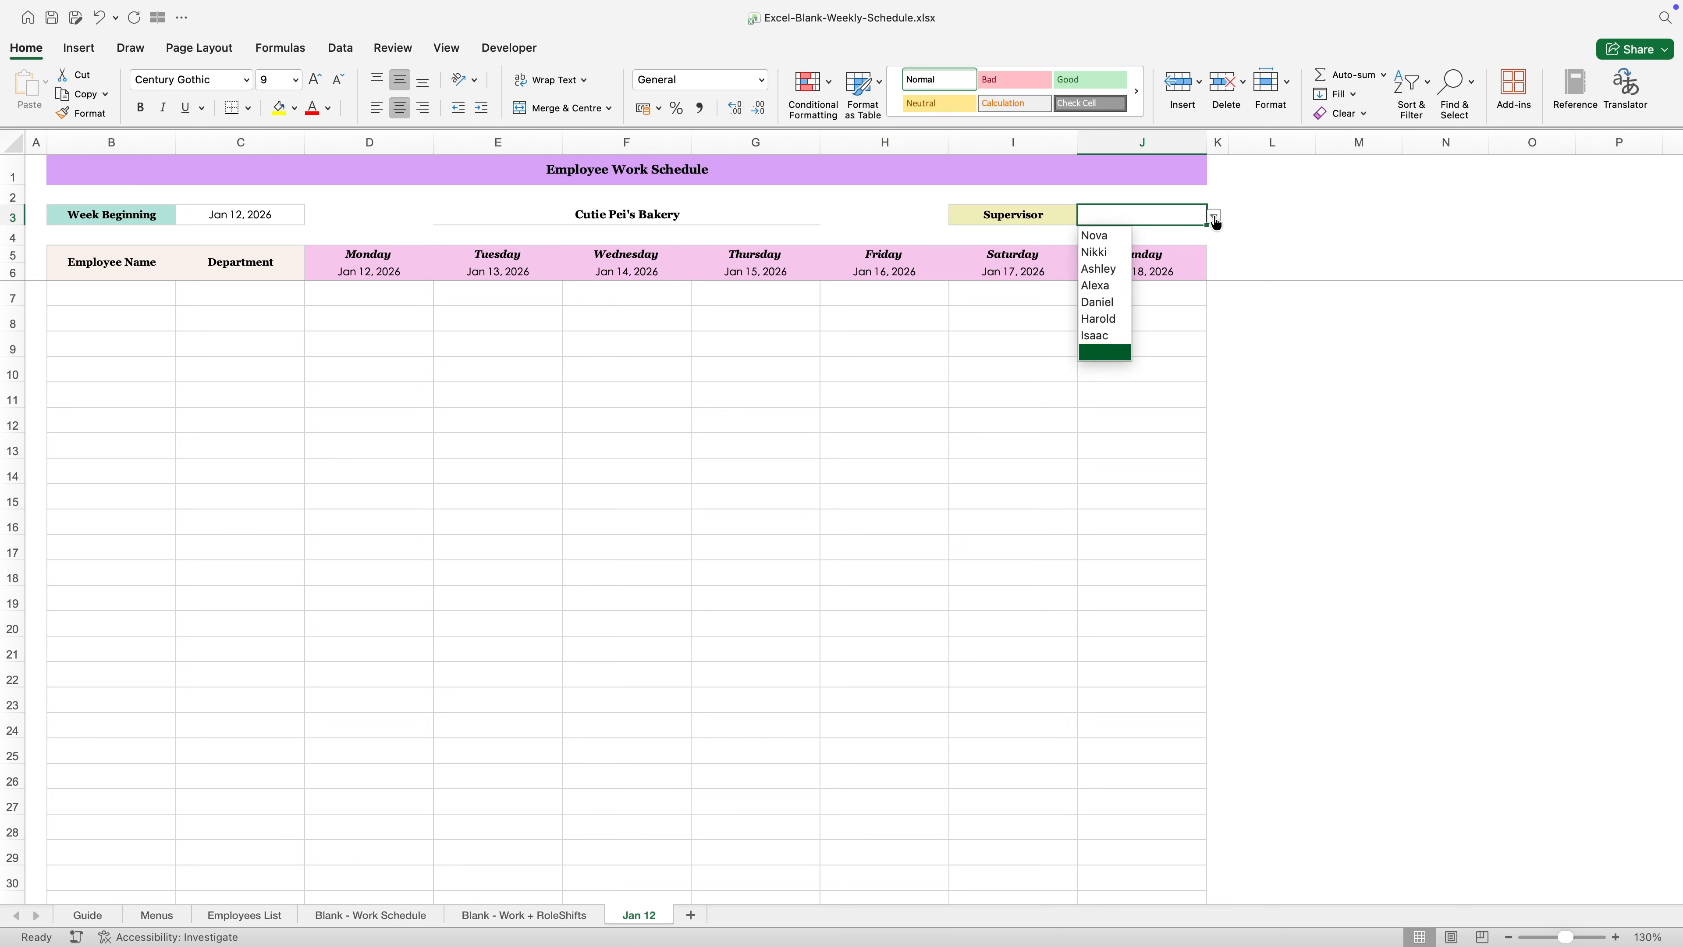
left_click(1116, 242)
left_click(729, 350)
- Fill row 7 with the first employee from the list and set the department to Store
left_click(165, 296)
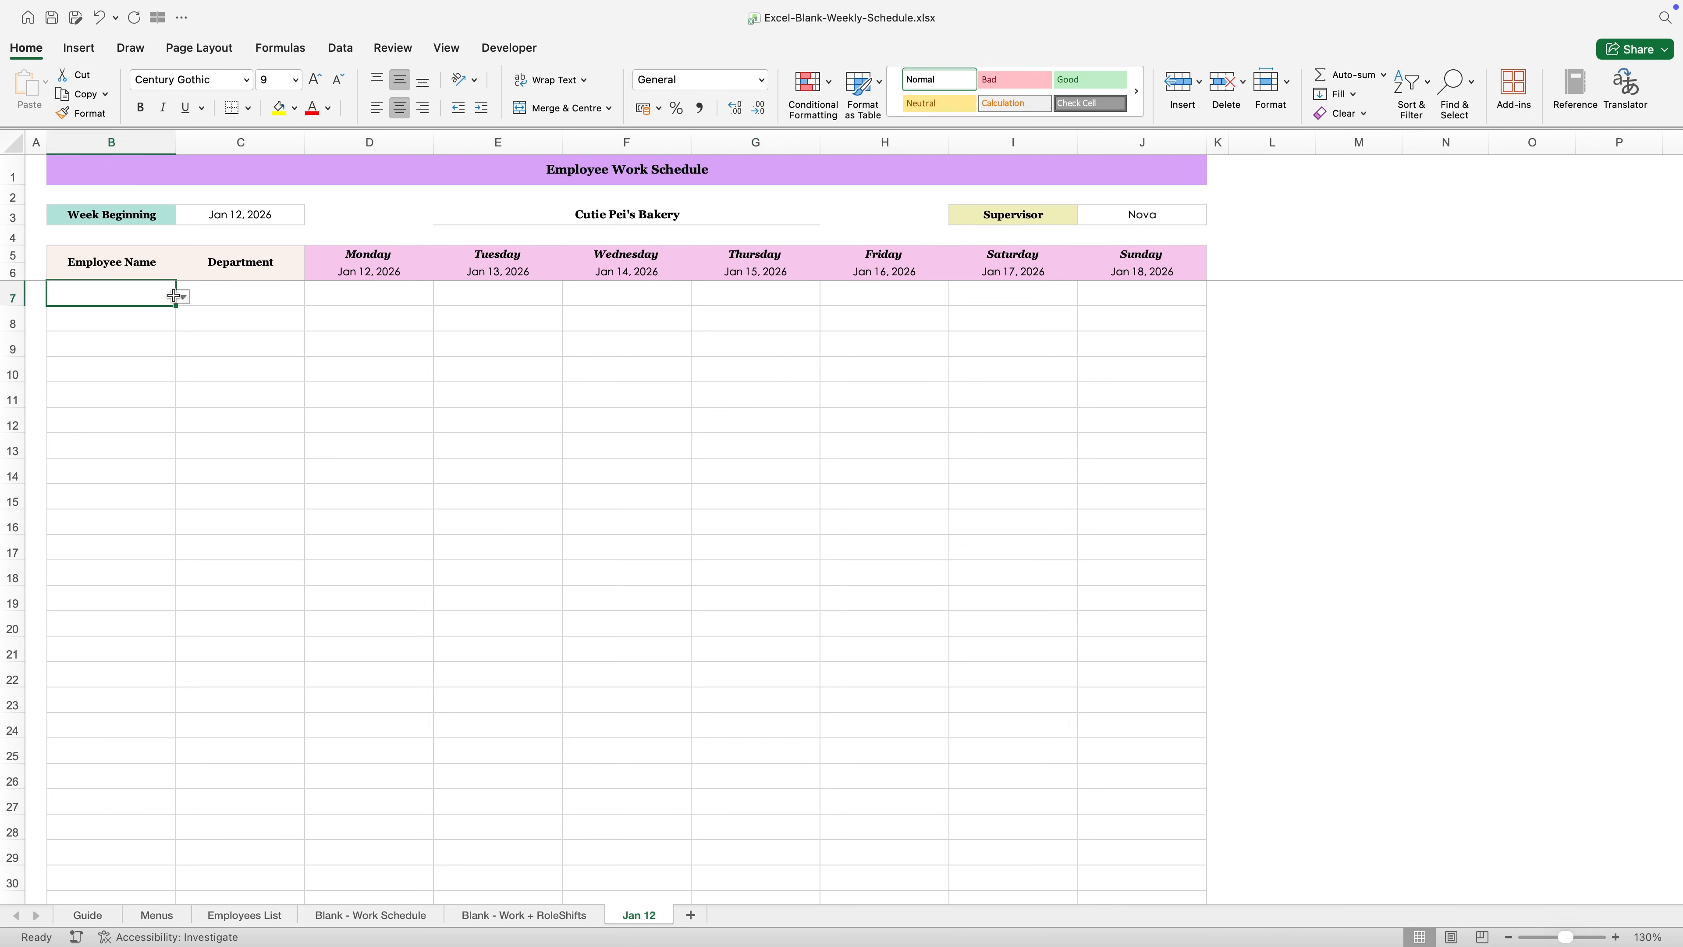
left_click(183, 296)
left_click(141, 315)
left_click(272, 291)
left_click(311, 297)
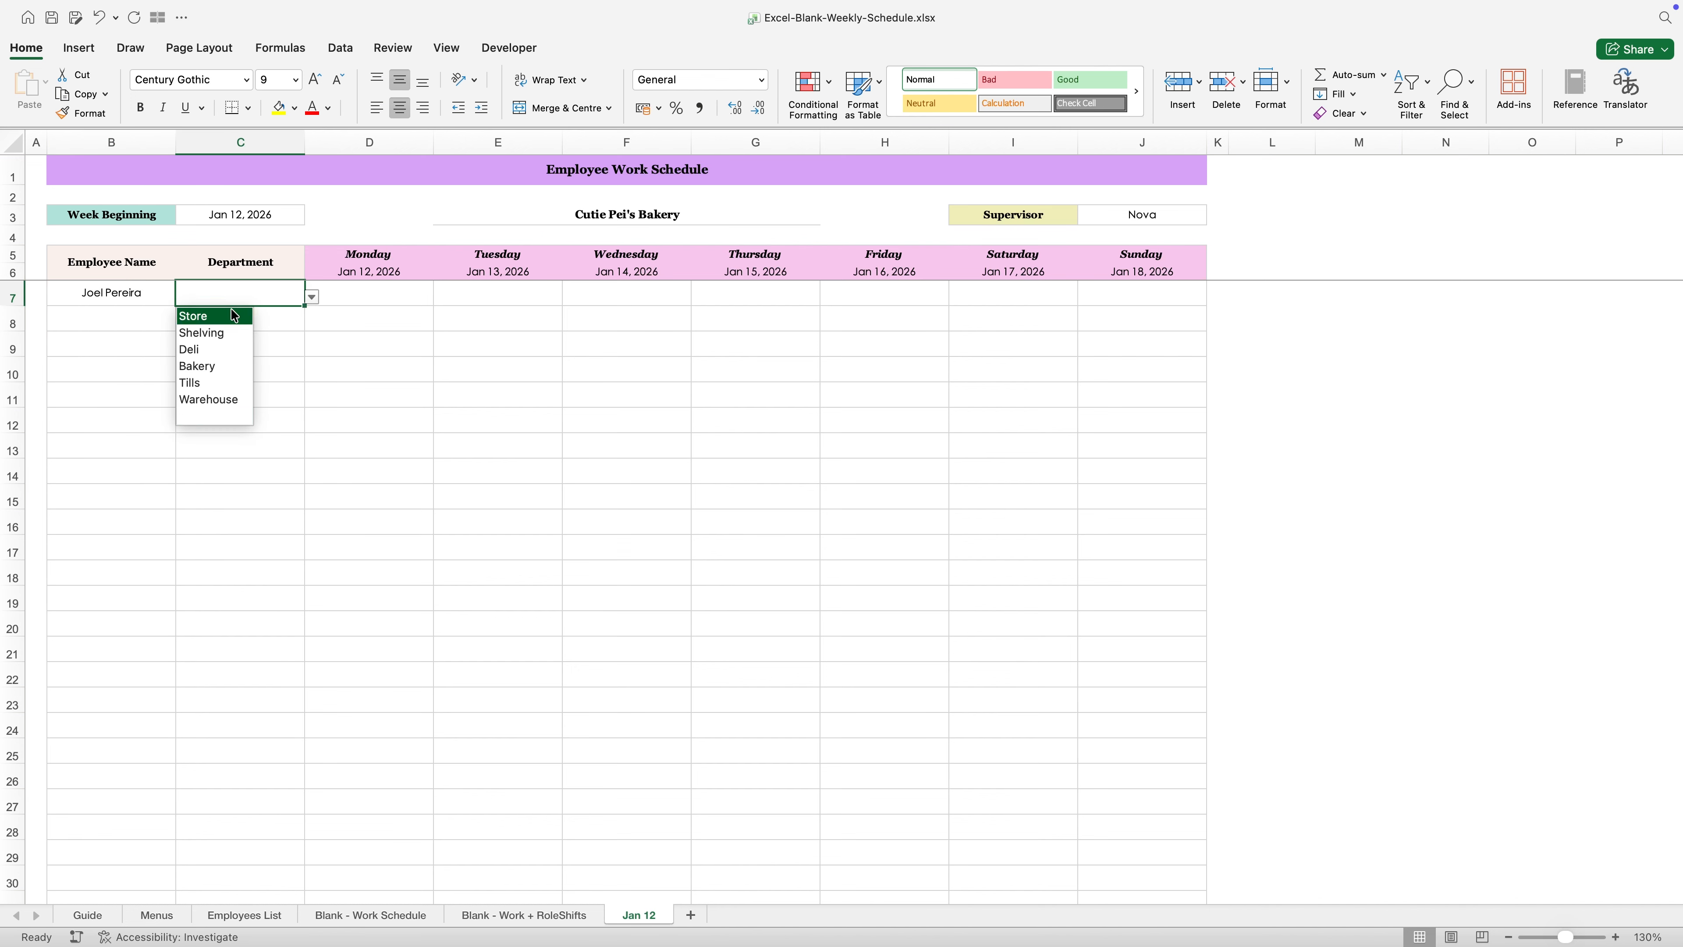
left_click(228, 319)
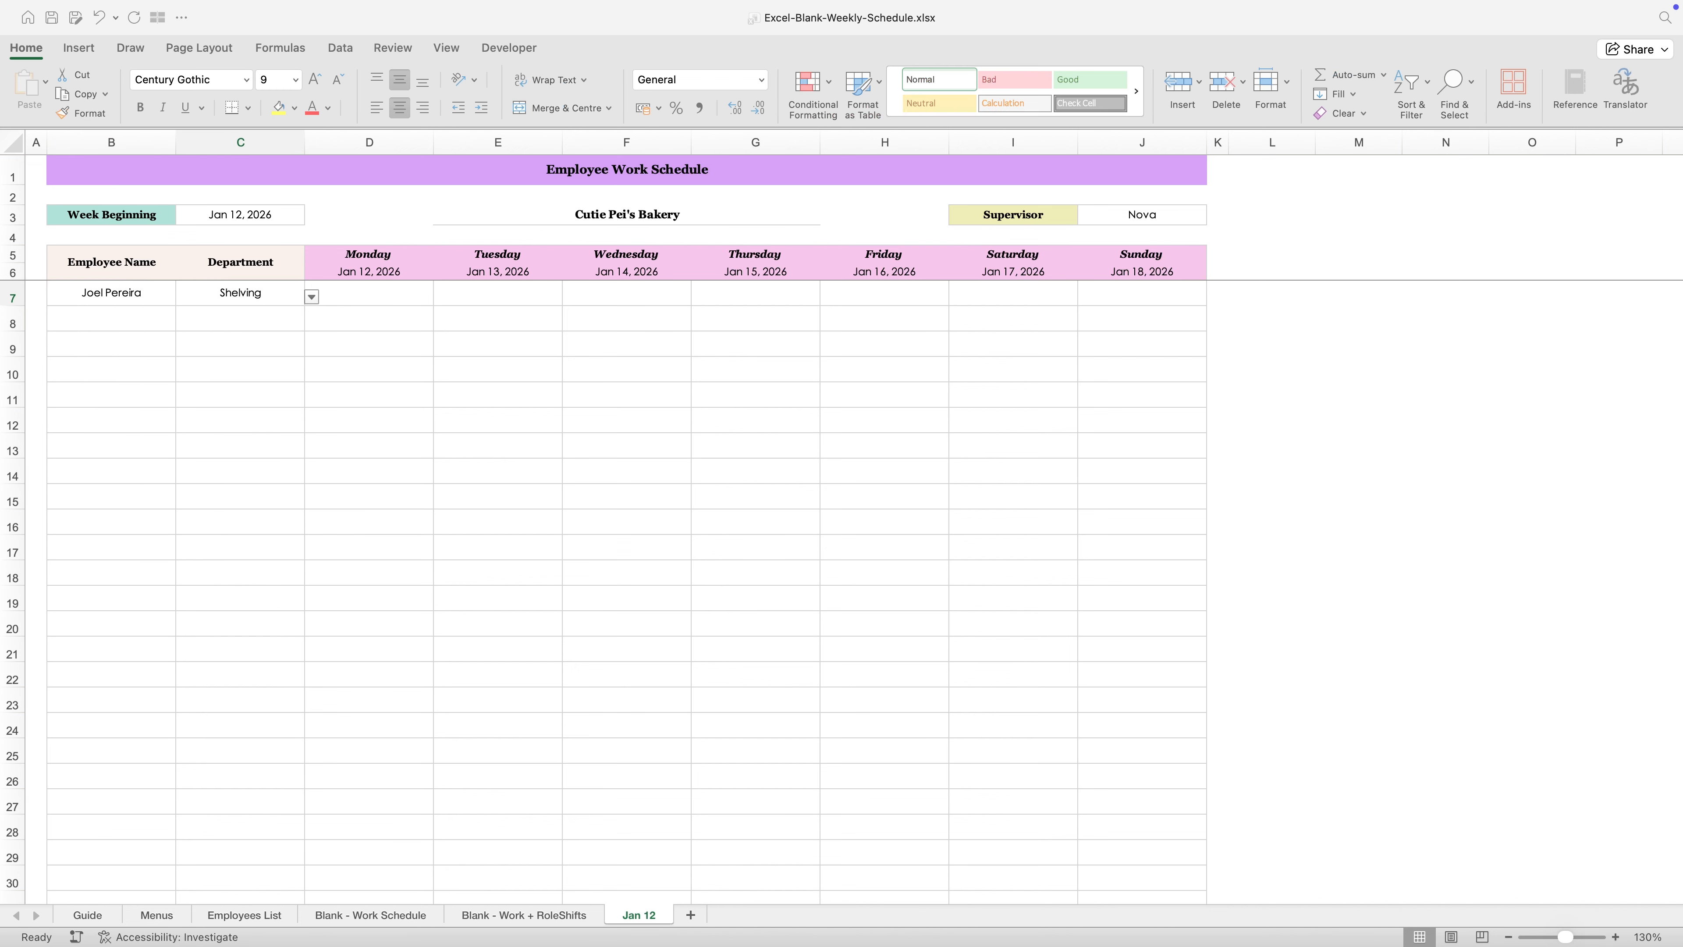
- Fill rows 8 to 10 with the second to fourth employees from the list, all in the Shelving department
left_click(147, 324)
left_click(182, 322)
left_click(312, 322)
left_click(227, 359)
left_click(310, 348)
left_click(228, 384)
left_click(284, 372)
- Fill rows 11 to 13 with the fifth to seventh employees, assigning Shelving to rows 11 and 12 and Deli to row 13
left_click(182, 398)
left_click(106, 484)
left_click(245, 395)
left_click(312, 398)
left_click(228, 435)
left_click(141, 422)
left_click(183, 425)
left_click(113, 527)
left_click(259, 422)
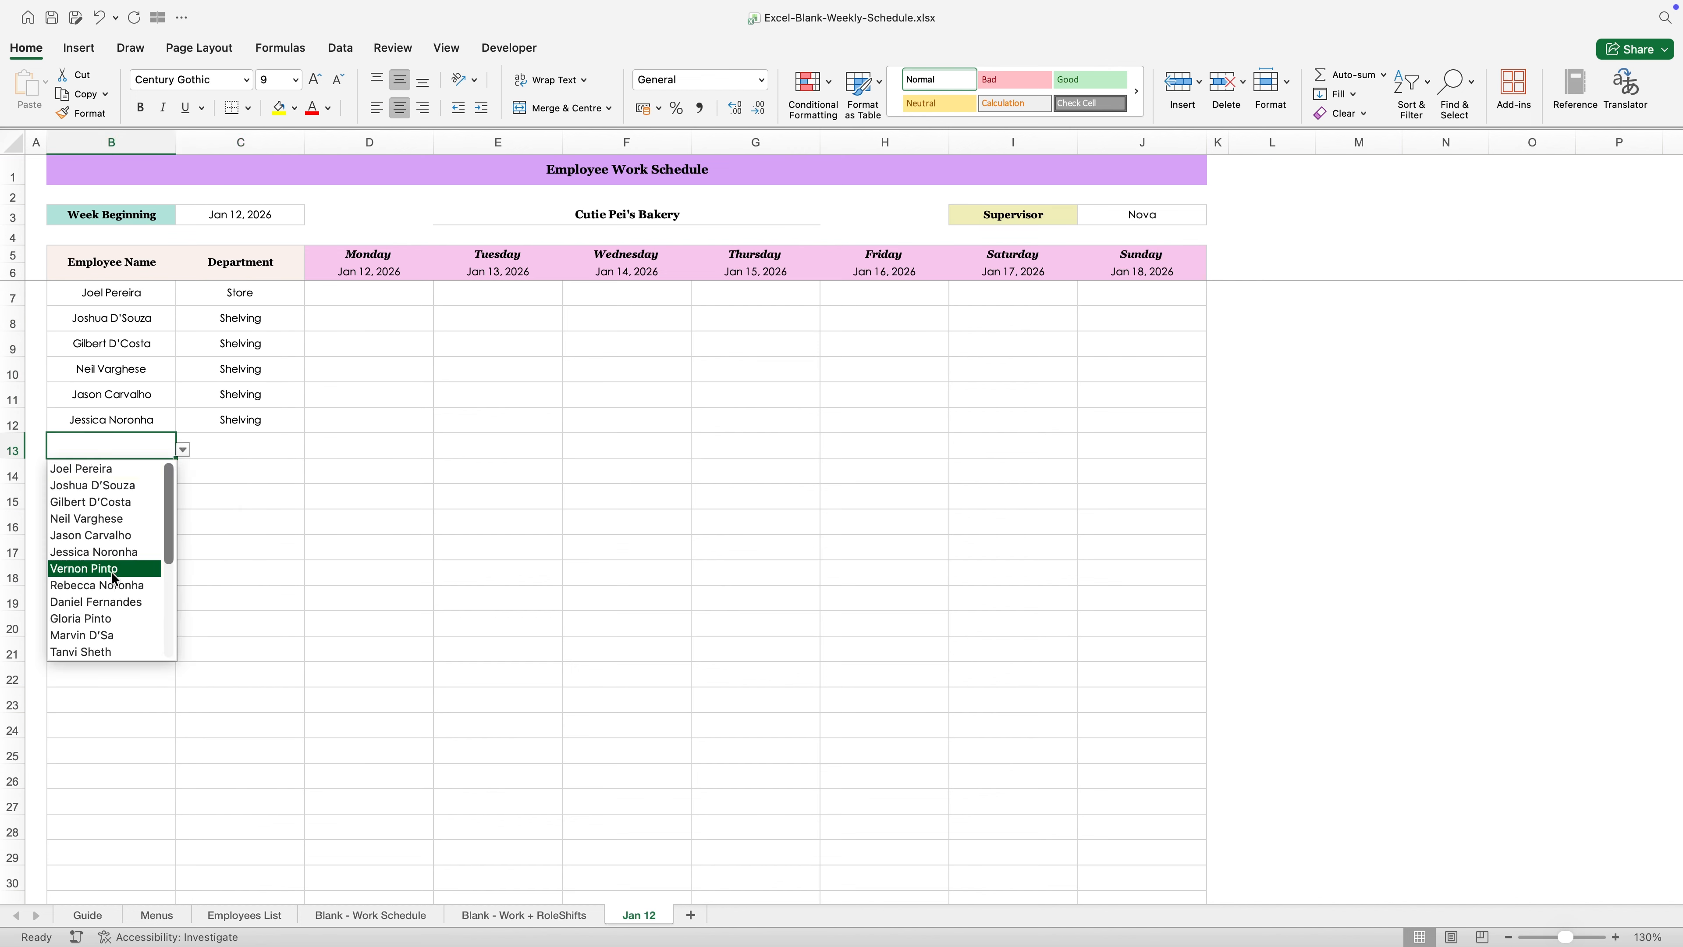
left_click(295, 367)
left_click(472, 393)
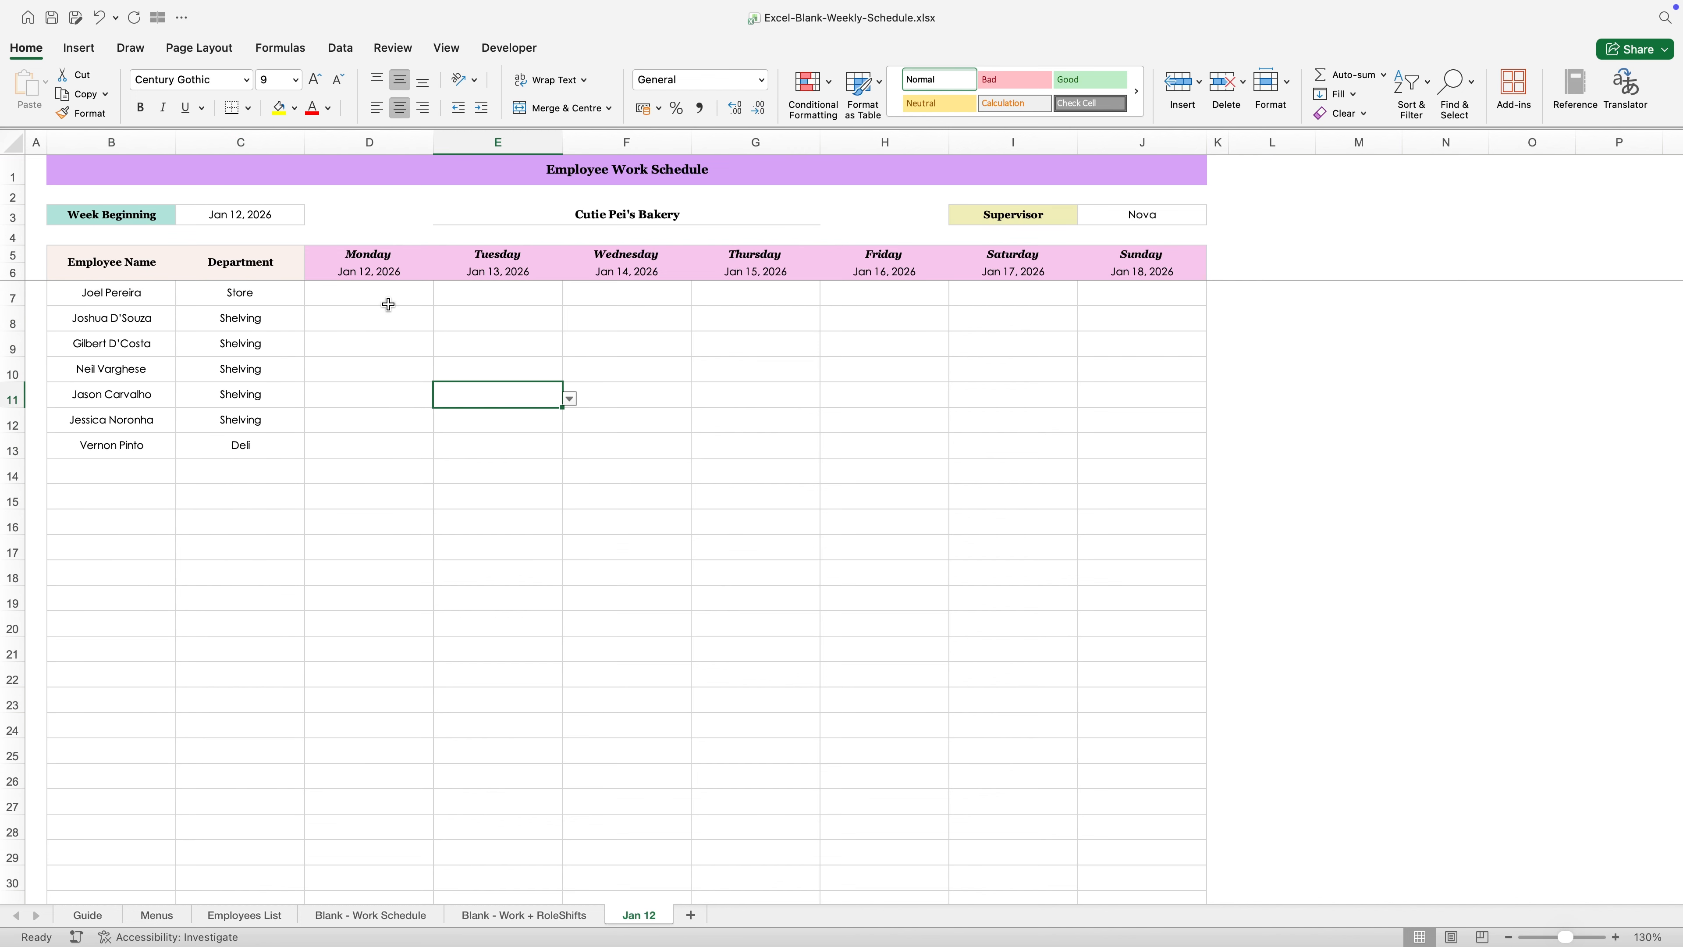
- Set the Monday shift in row 7 to 9:00 AM – 5:00 PM and copy it across Tuesday to Sunday
left_click(364, 294)
left_click(441, 297)
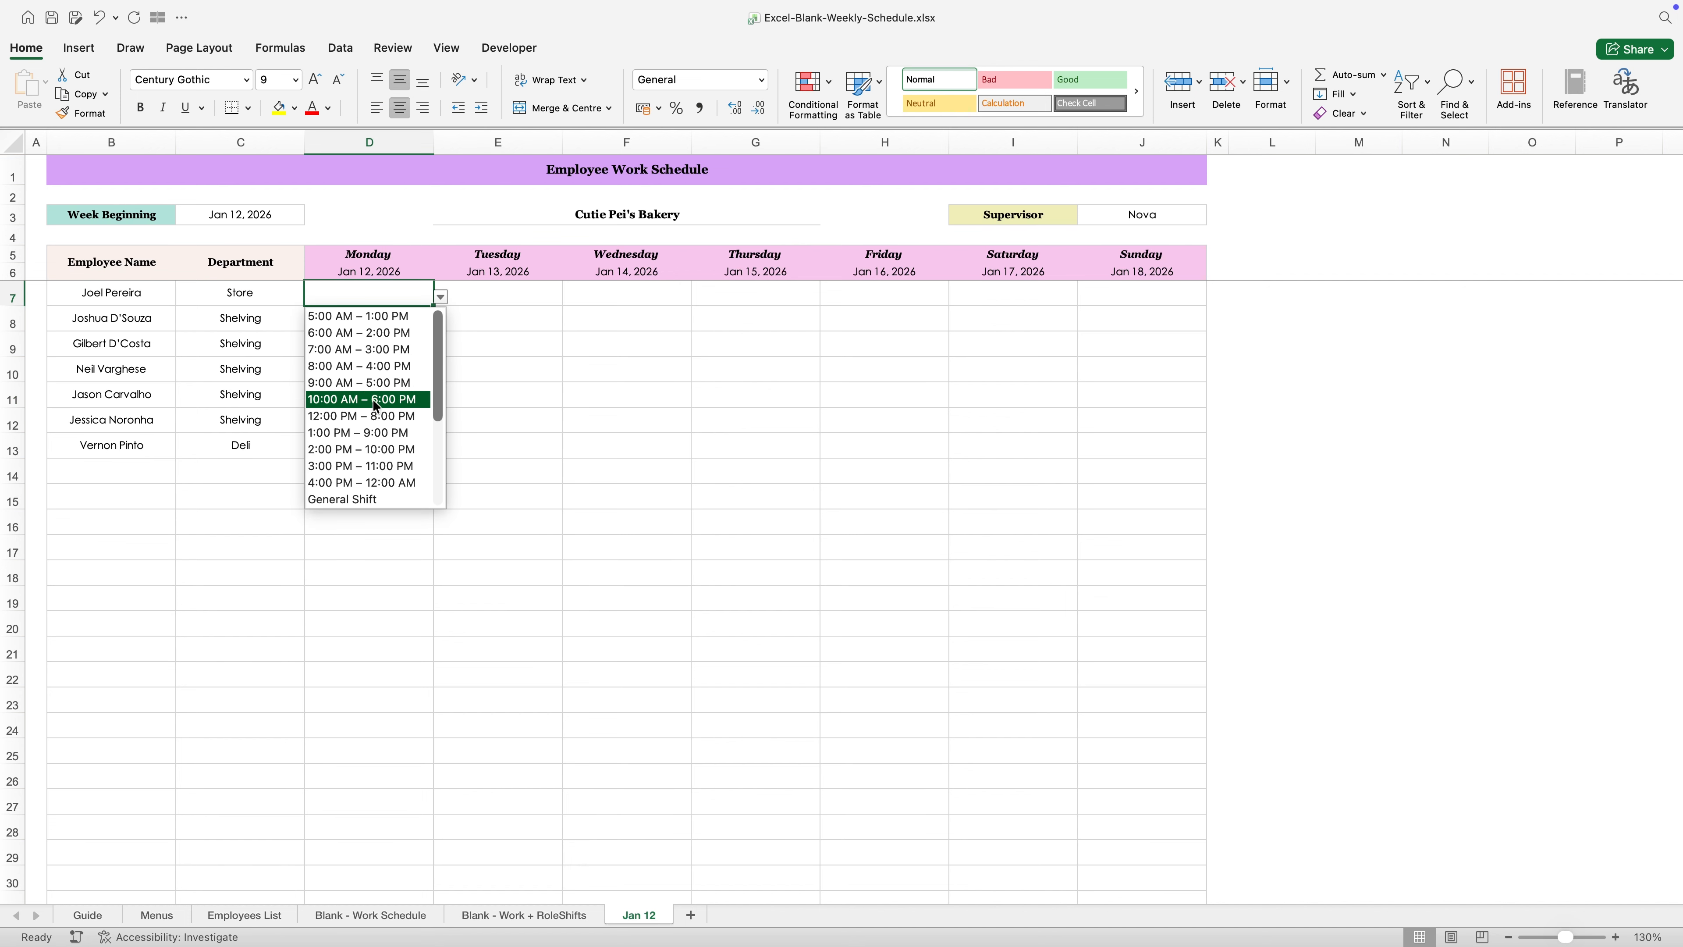
left_click(382, 389)
left_click(379, 384)
left_click(391, 293)
key("super+c")
left_click_drag(494, 293, 1142, 293)
key("Return")
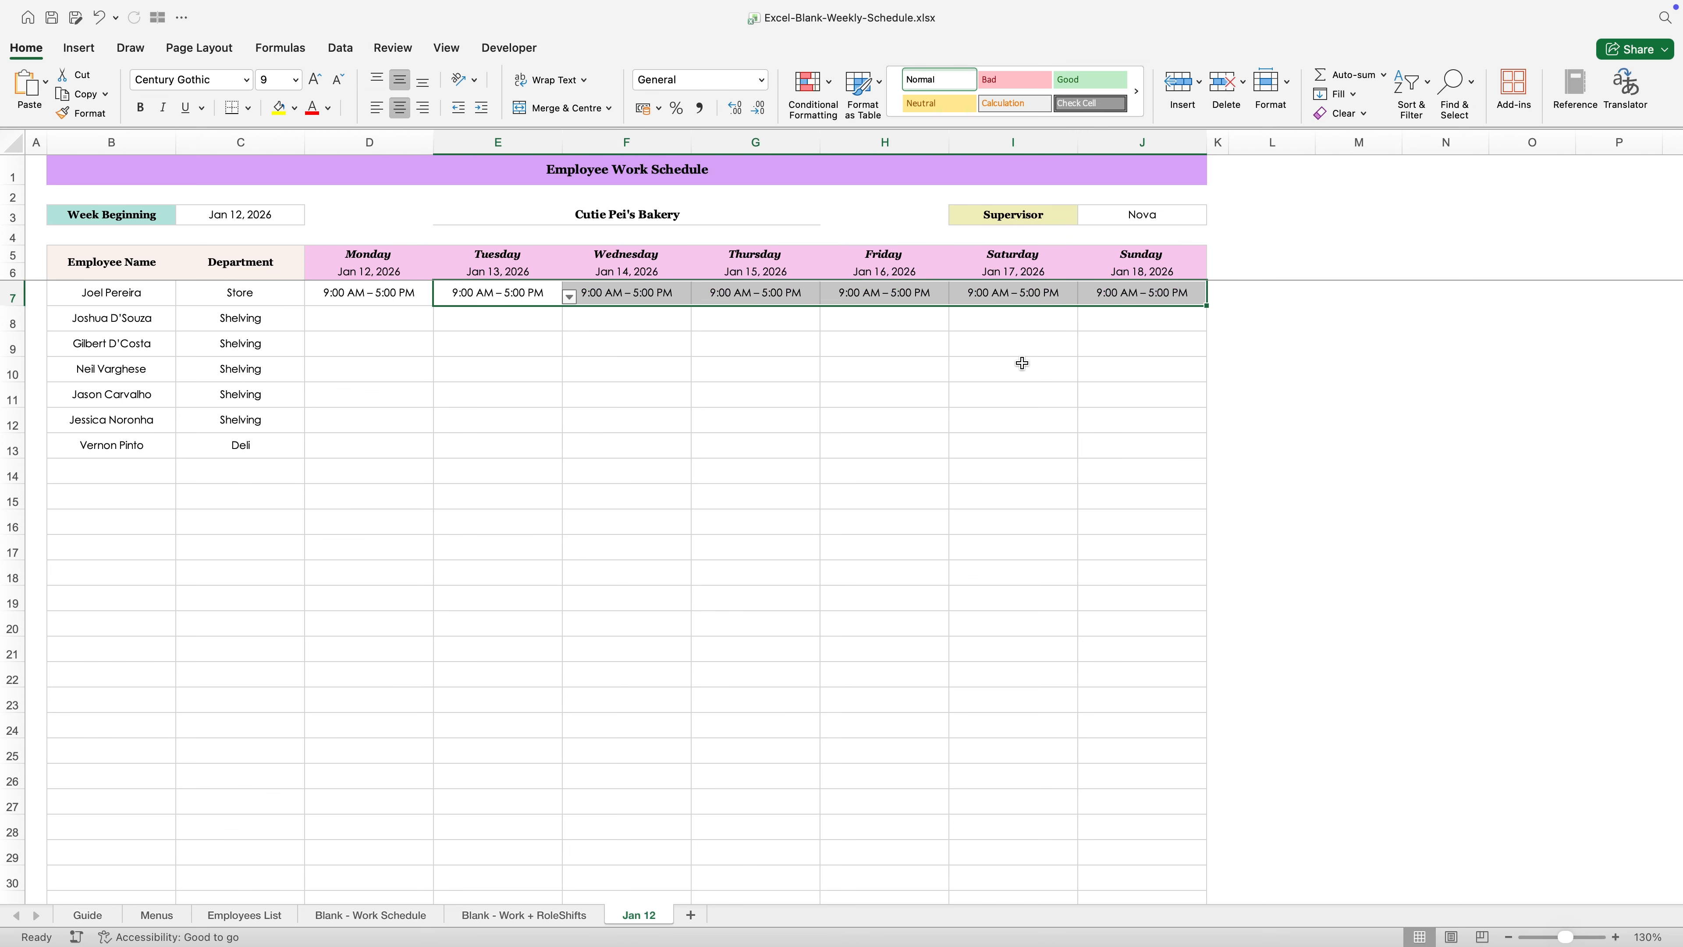
left_click(993, 375)
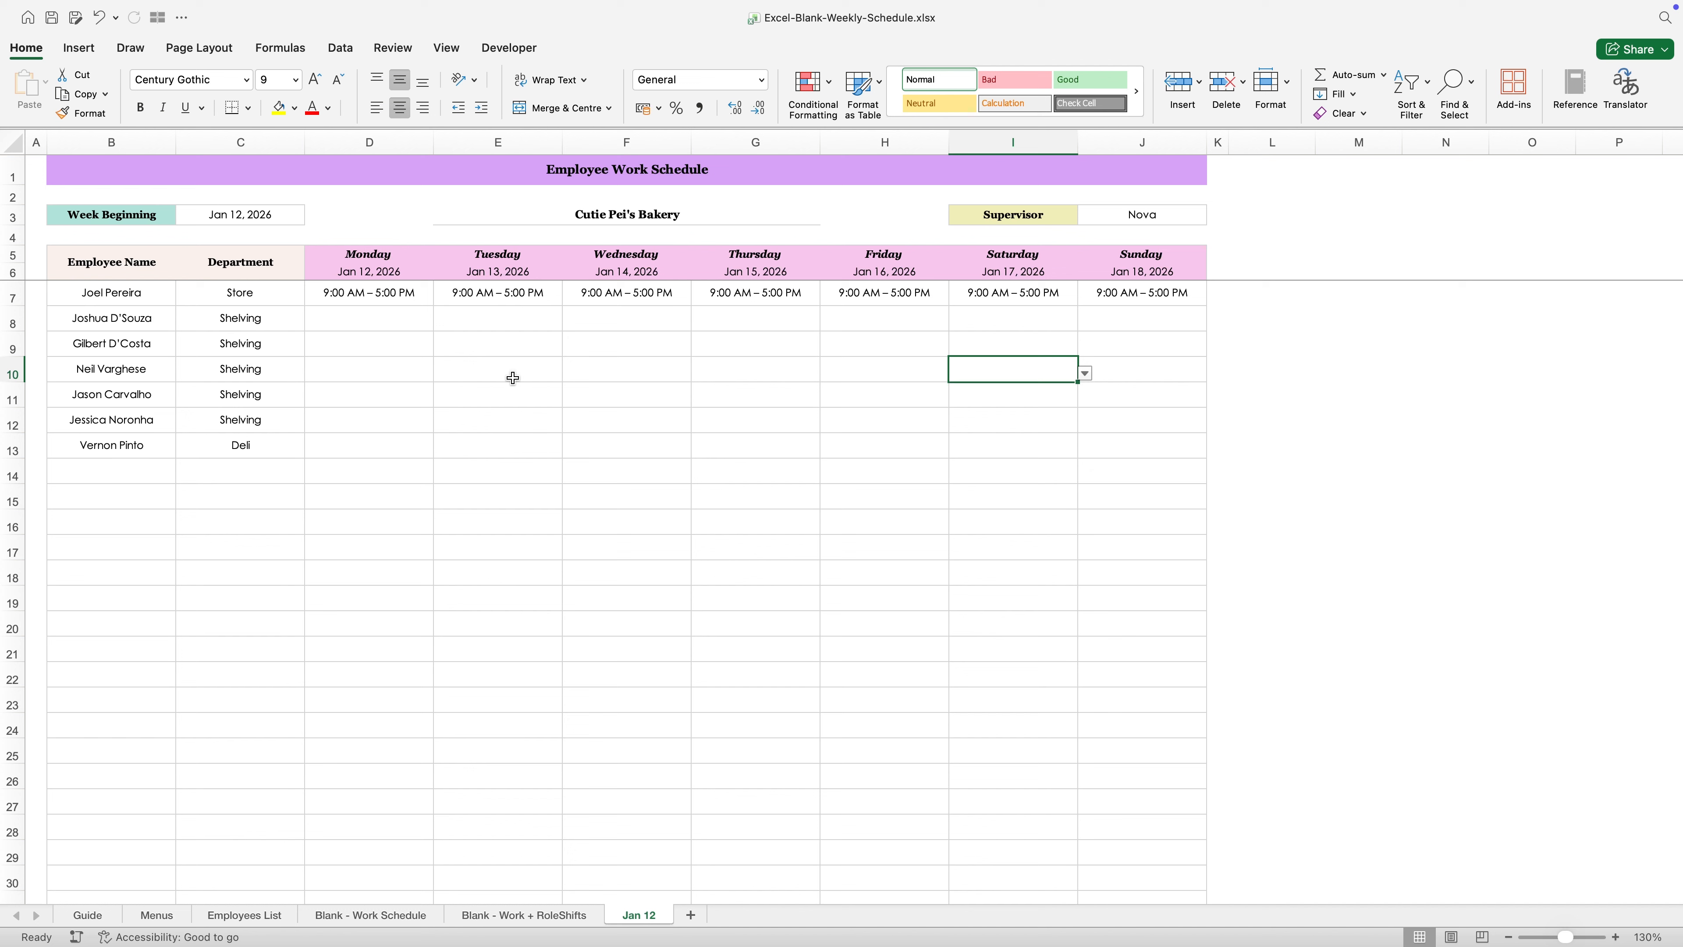
- Review the work timings and leave types on the Menus sheet, and check the shift options for D7 on the Jan 12 sheet
left_click(171, 918)
left_click_drag(143, 287, 143, 464)
left_click_drag(525, 284, 546, 354)
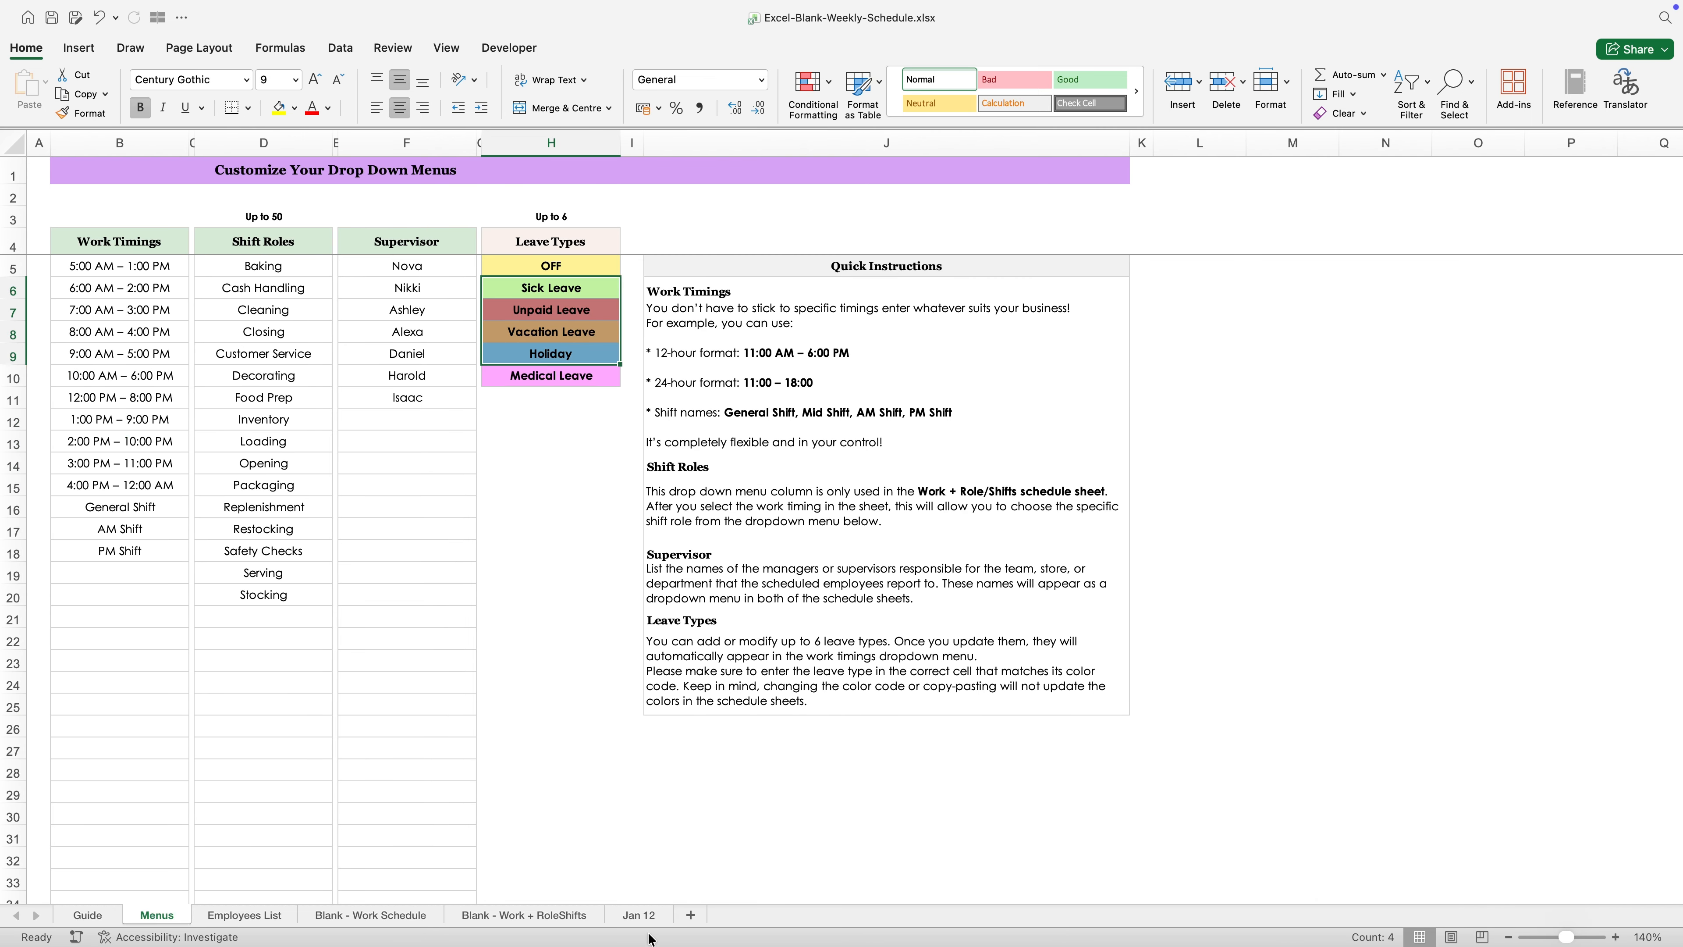
left_click(638, 915)
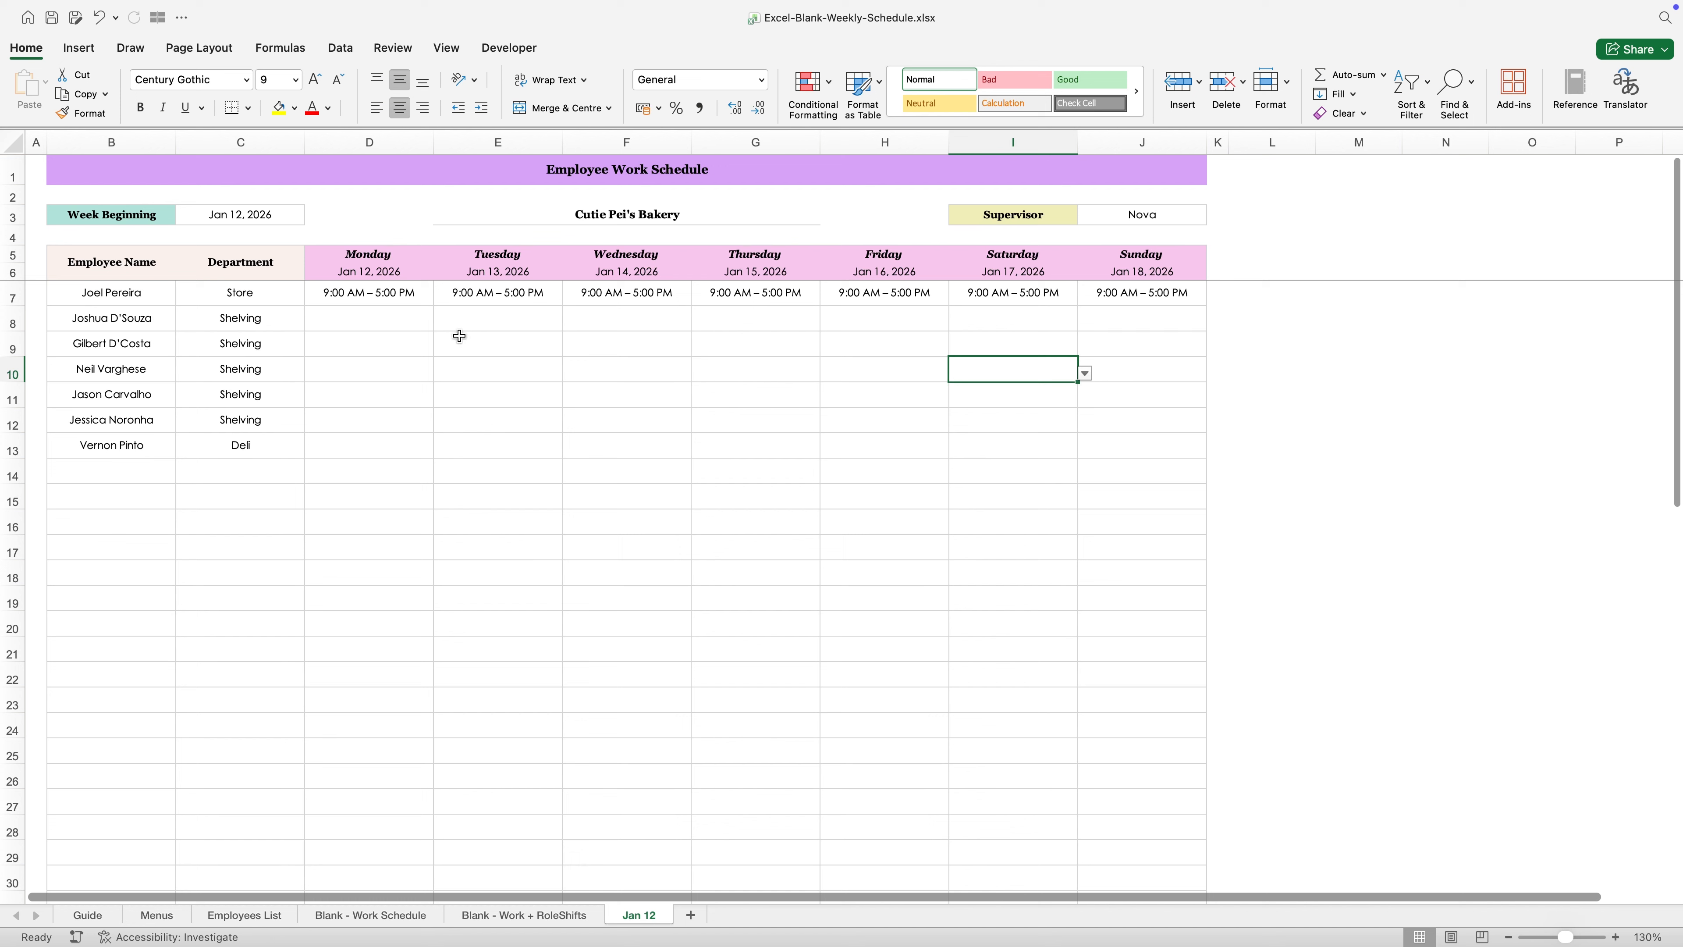
left_click(414, 295)
left_click(439, 298)
scroll(369, 360, "down", 5)
scroll(369, 361, "up", 5)
key("Escape")
- Change the Thursday entry of the employee in row 7 to OFF
left_click(157, 300)
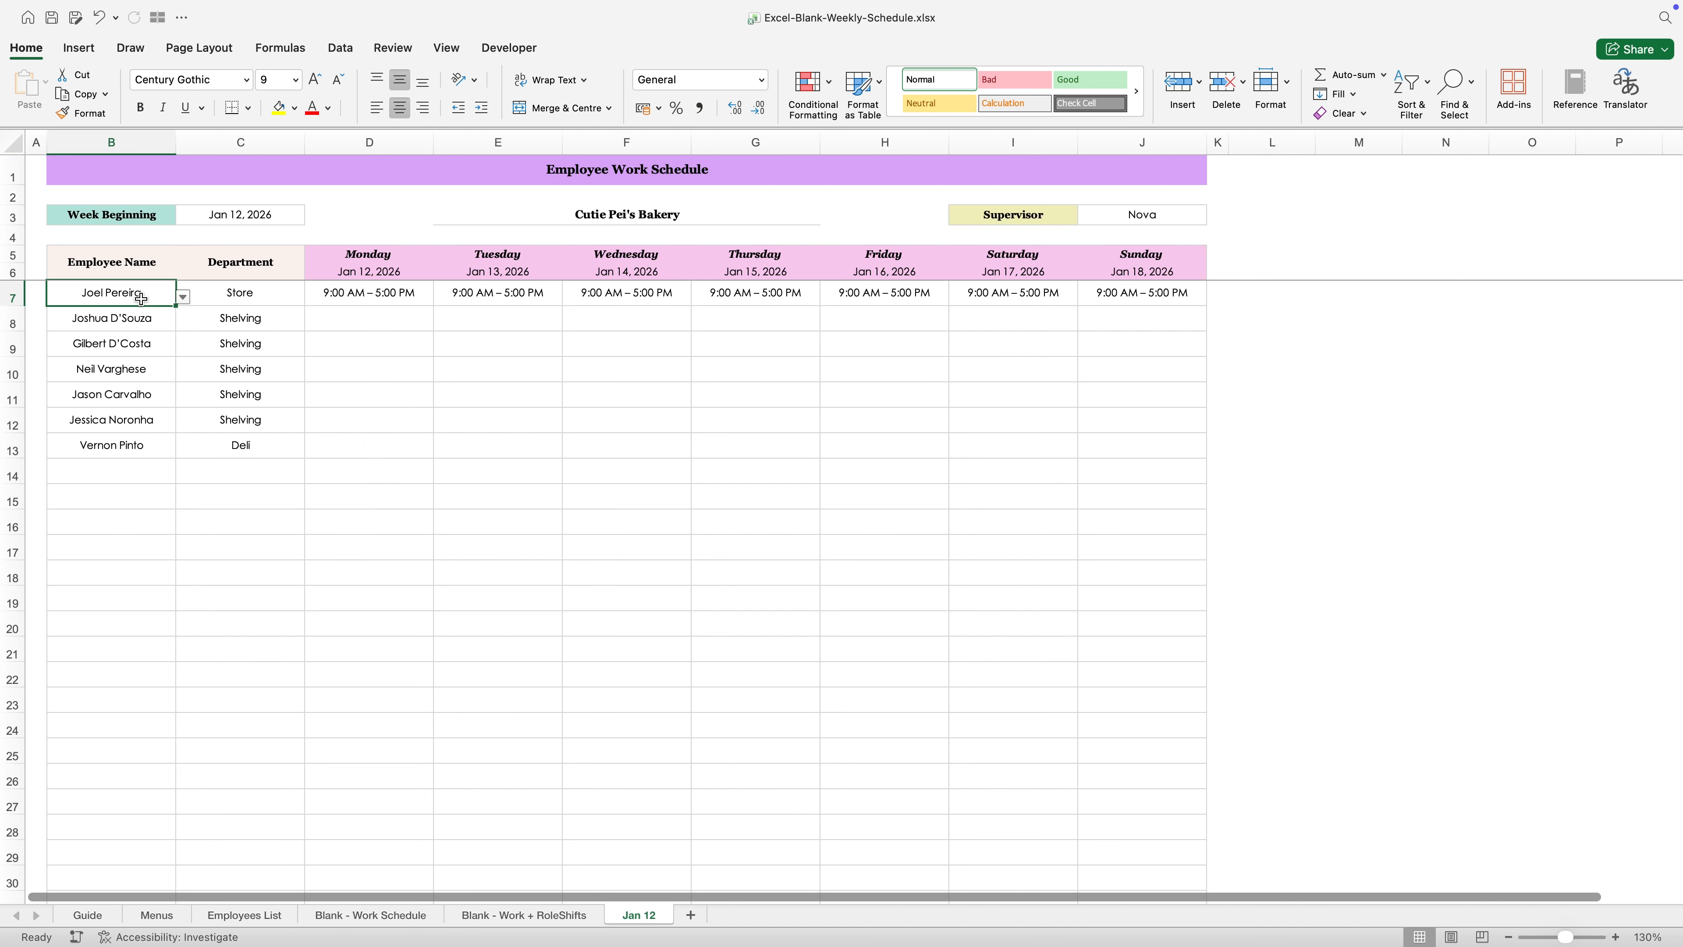
left_click_drag(389, 297, 1119, 293)
left_click(1013, 358)
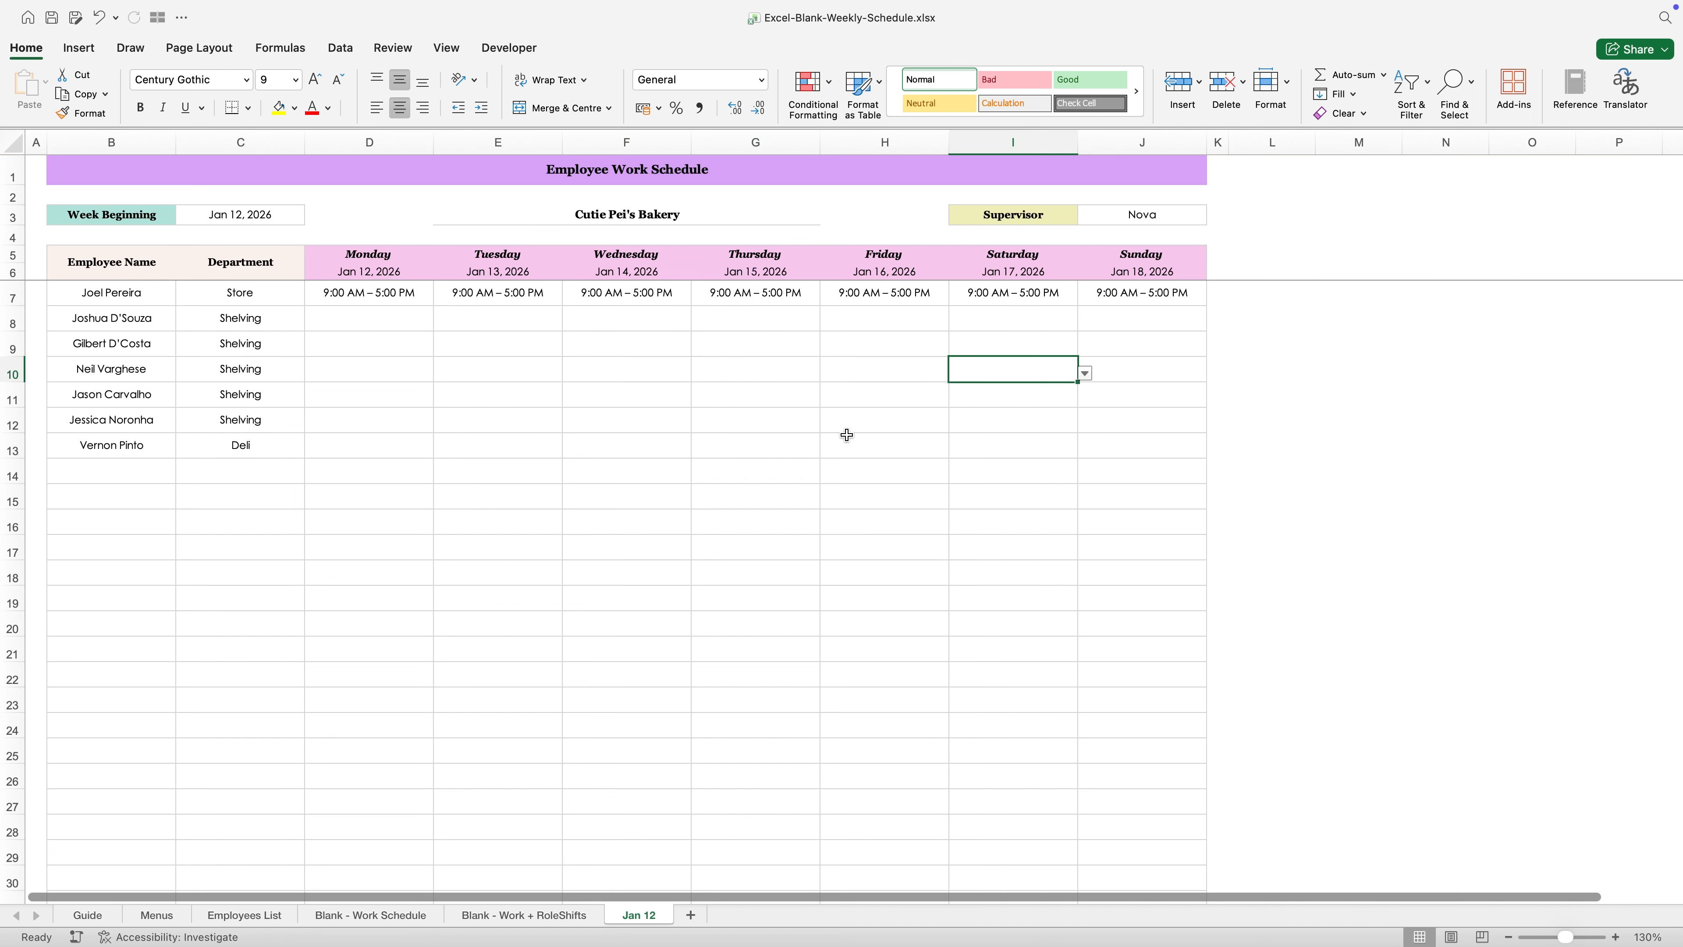
left_click(783, 299)
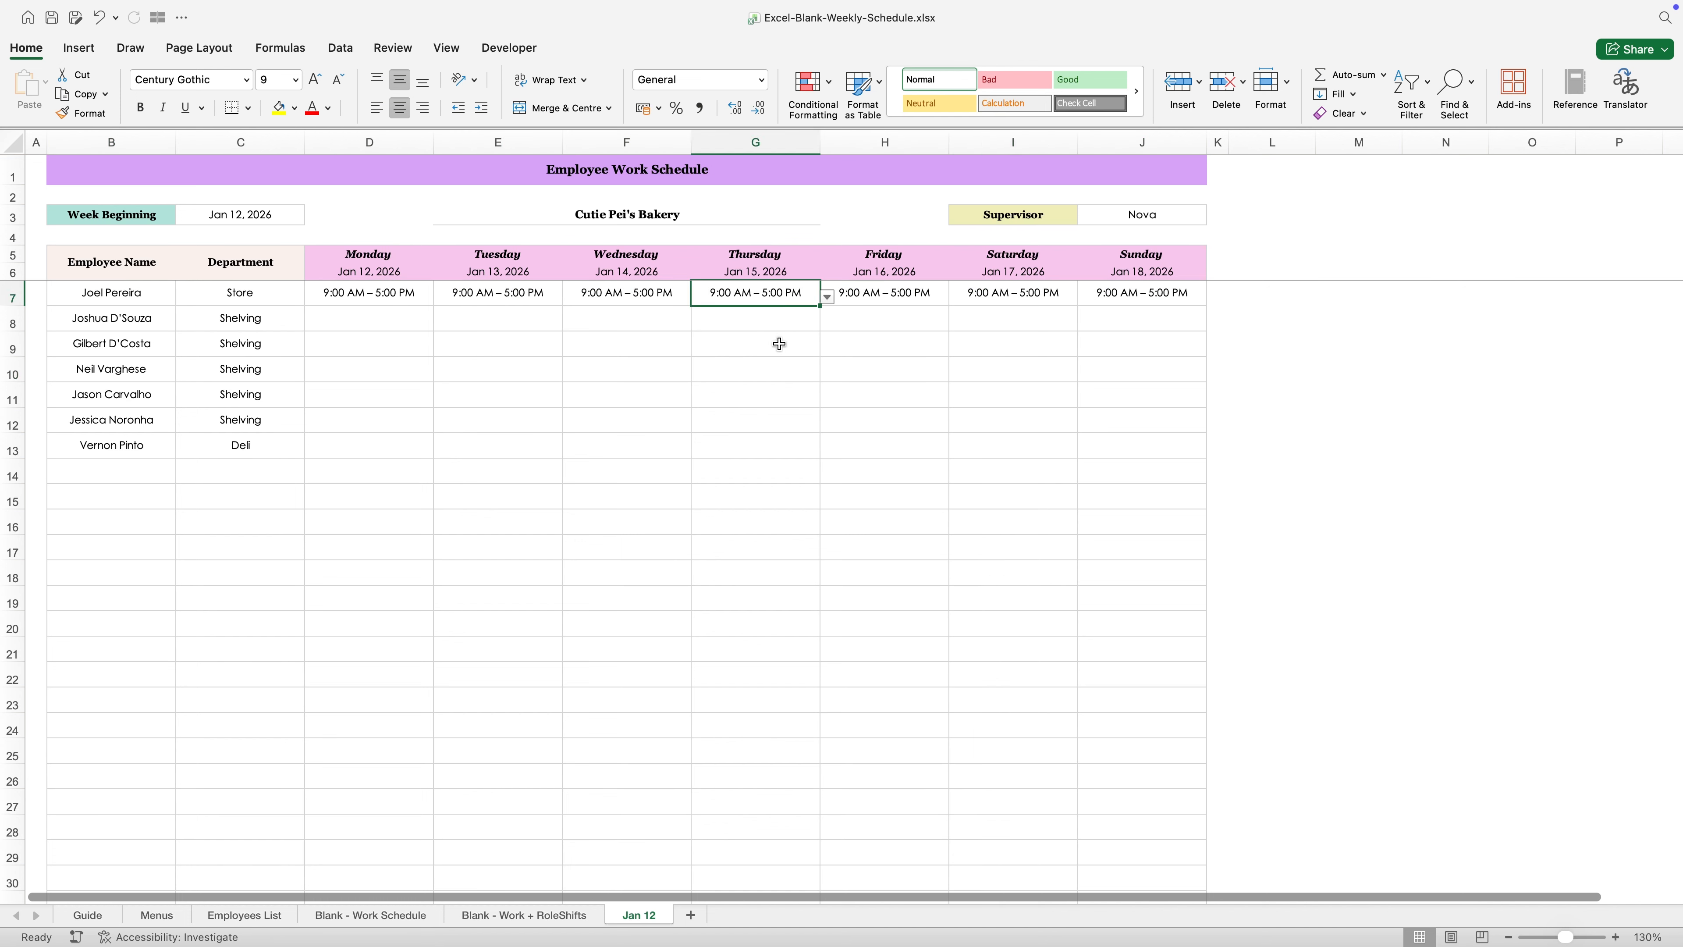
type("off")
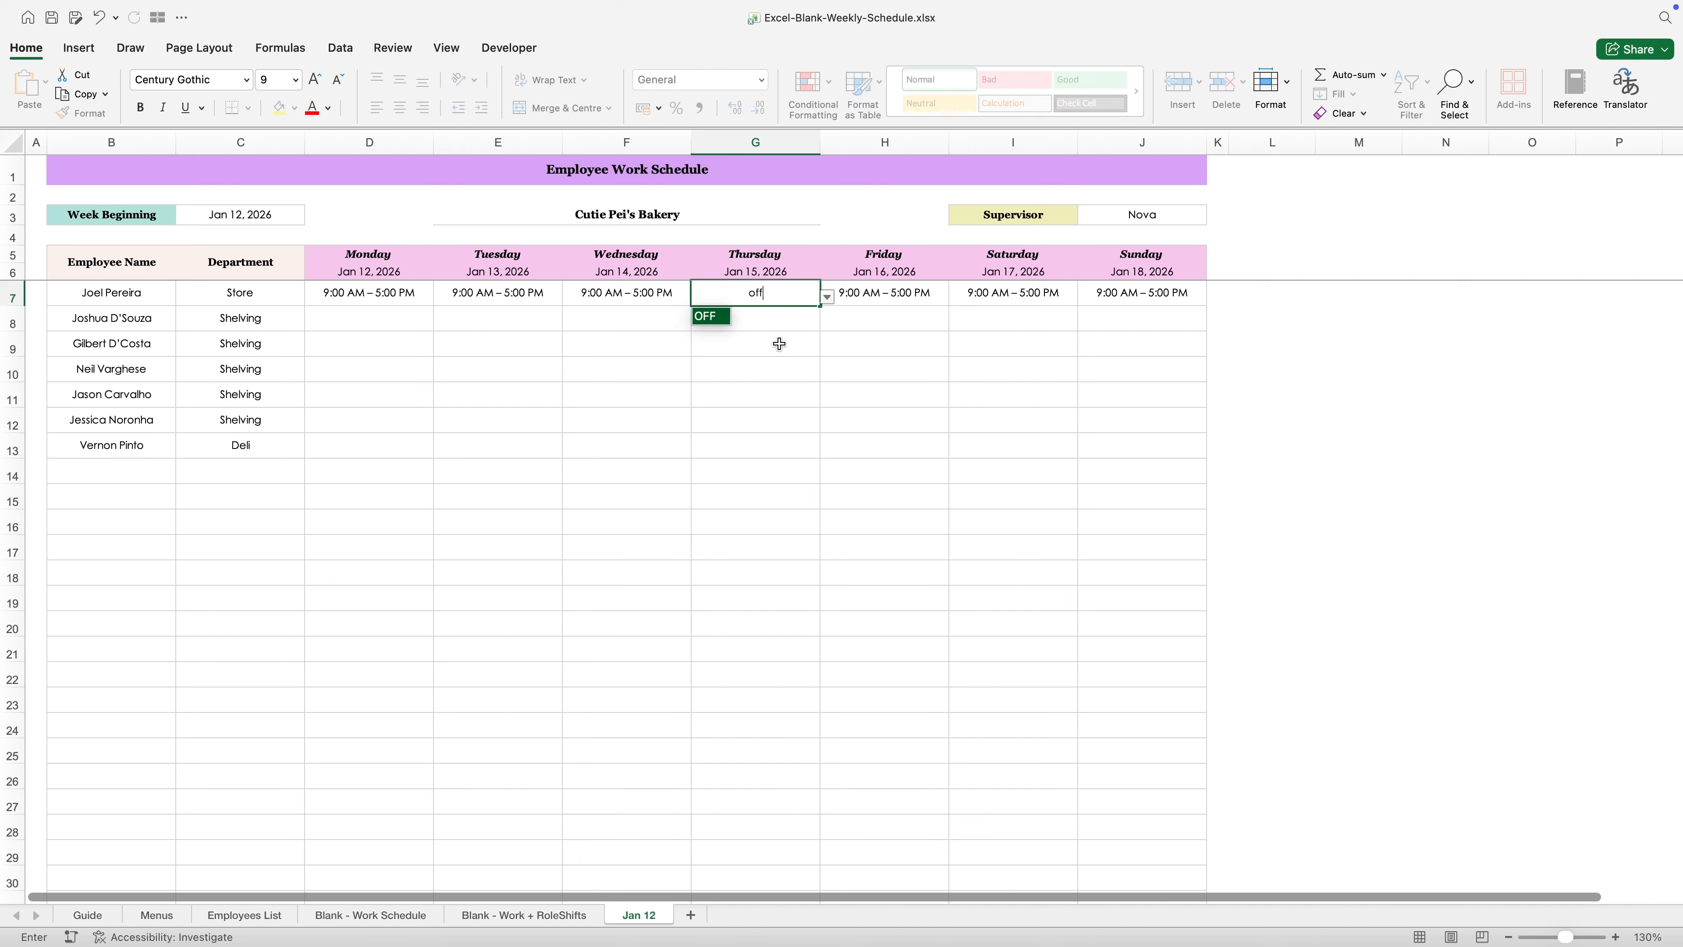
left_click(709, 318)
left_click(710, 370)
left_click(680, 495)
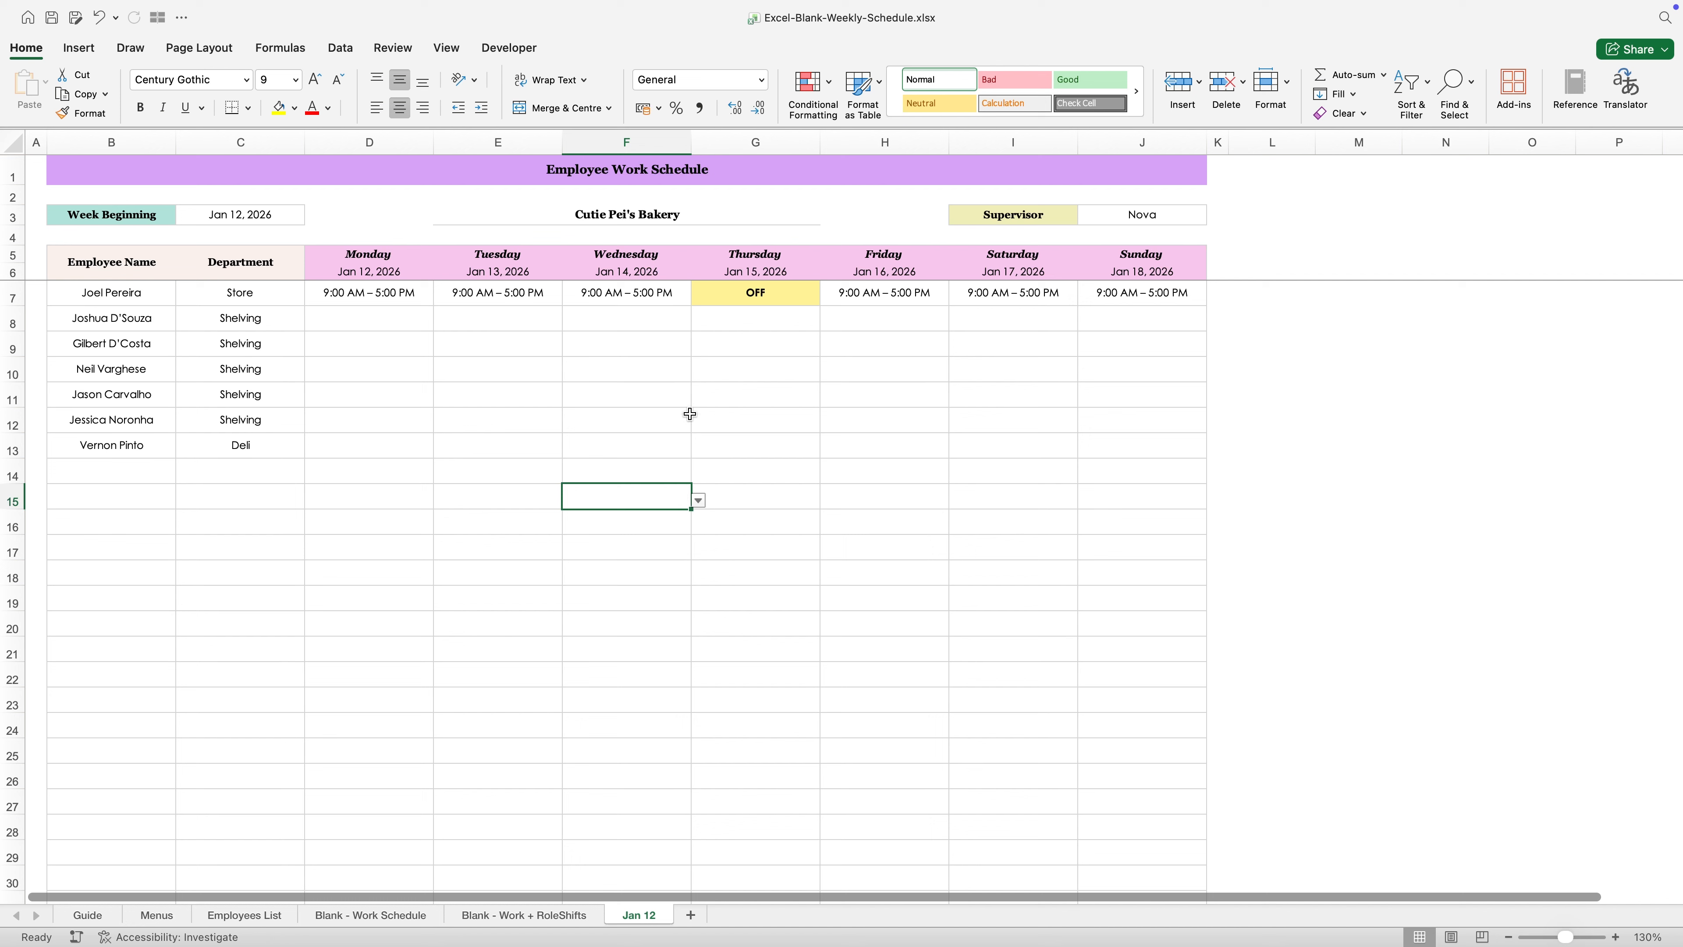
- Set the Monday shift in row 8 to 8:00 AM – 4:00 PM and copy it across Tuesday to Sunday
left_click(390, 312)
left_click(441, 323)
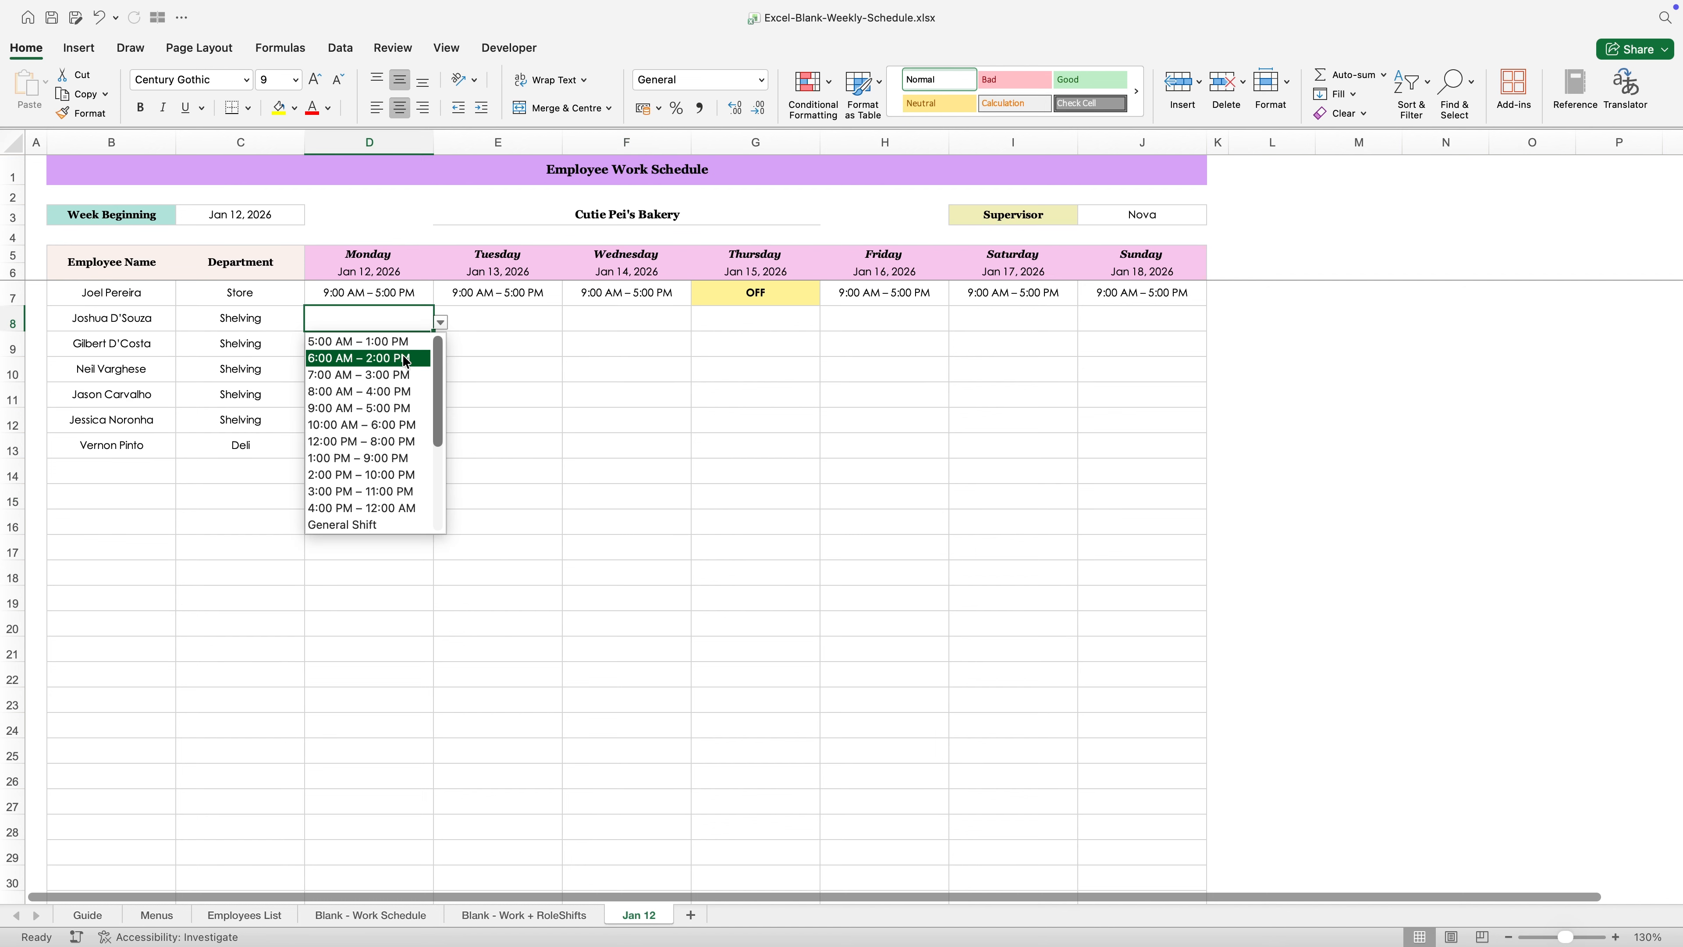
left_click(382, 392)
key("super+c")
left_click_drag(490, 325, 1083, 315)
key("Return")
left_click(813, 386)
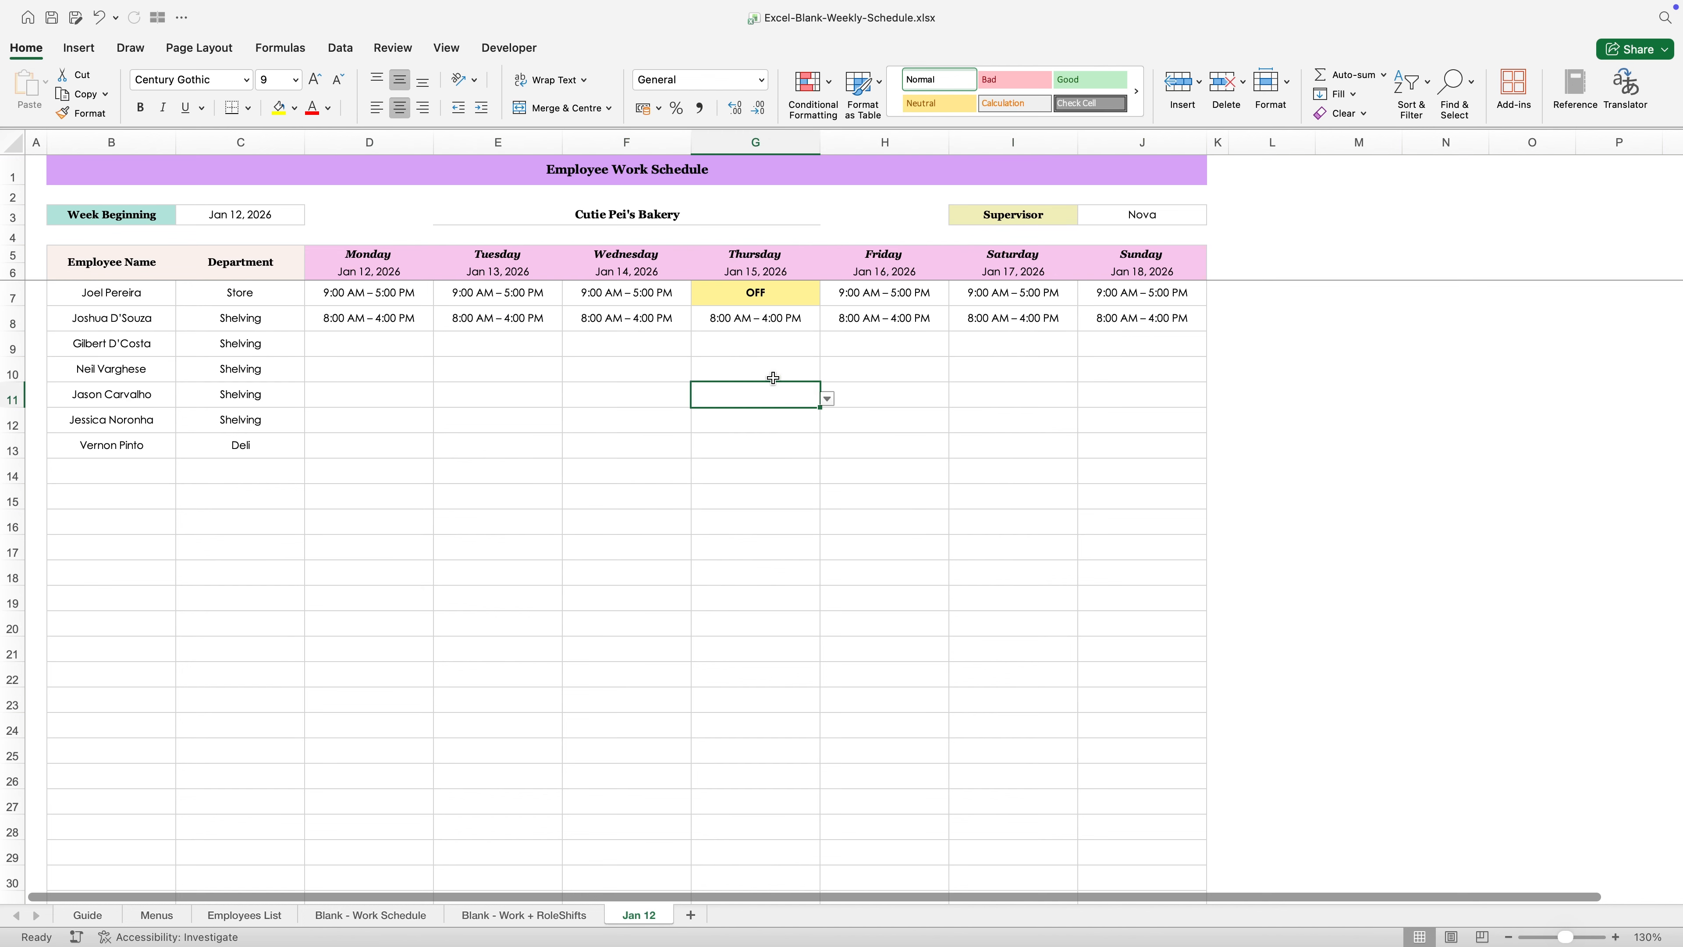
- Change the Wednesday entry of the employee in row 8 to OFF
left_click(604, 322)
type("OFF")
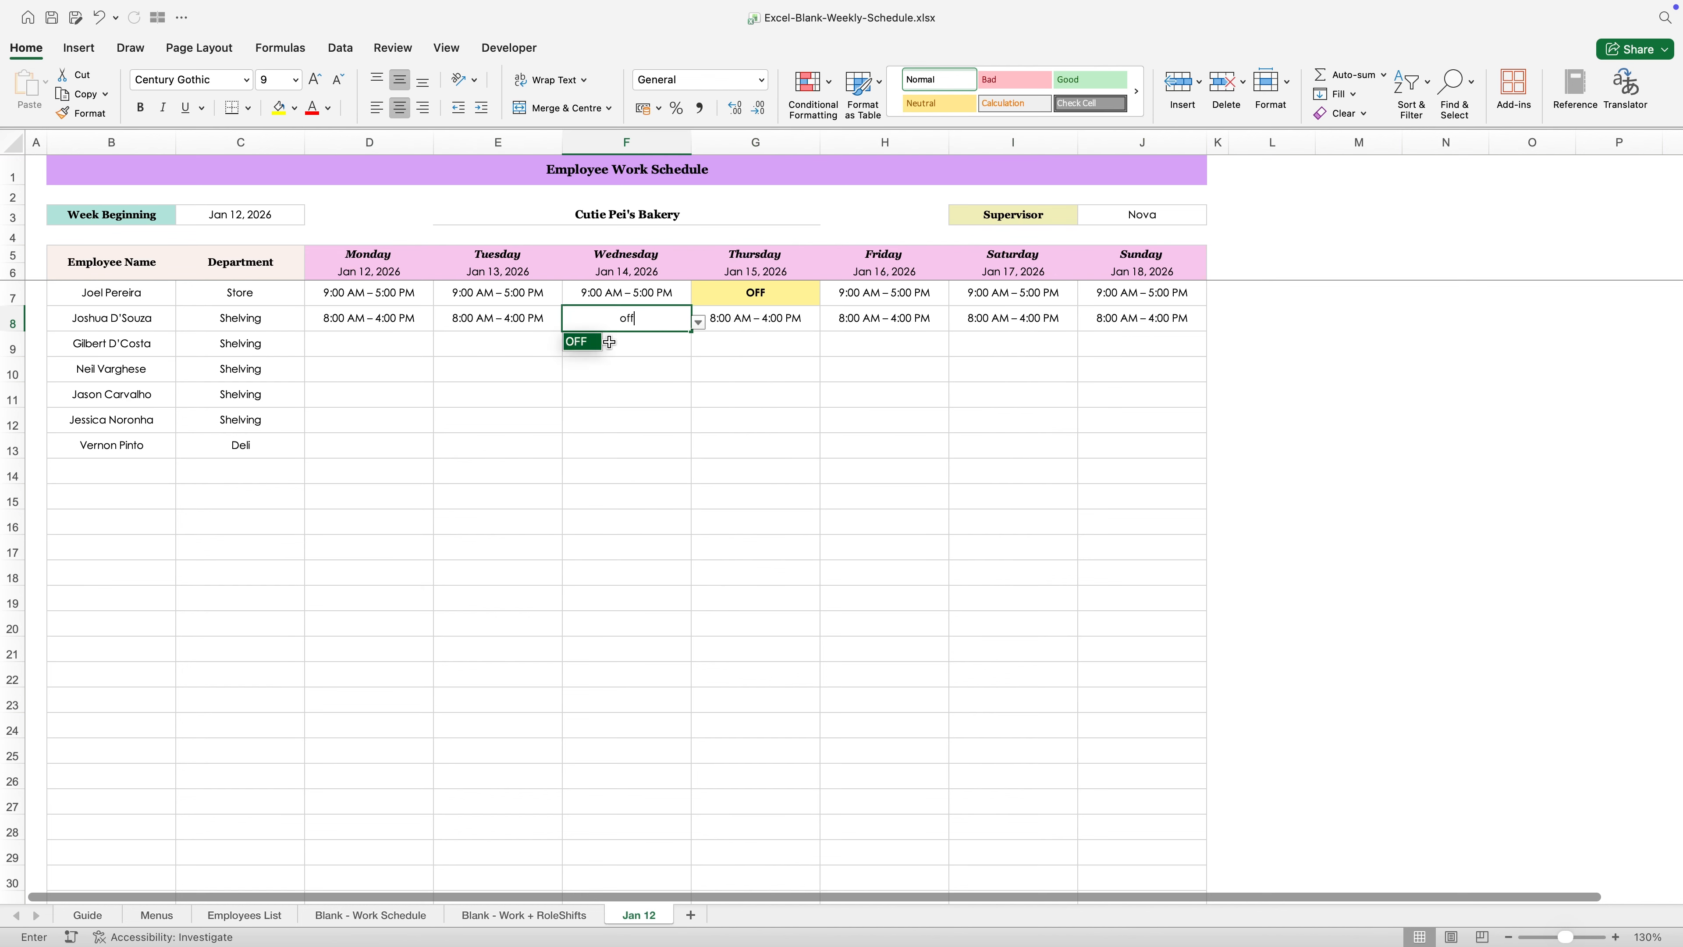
key("Return")
left_click(570, 416)
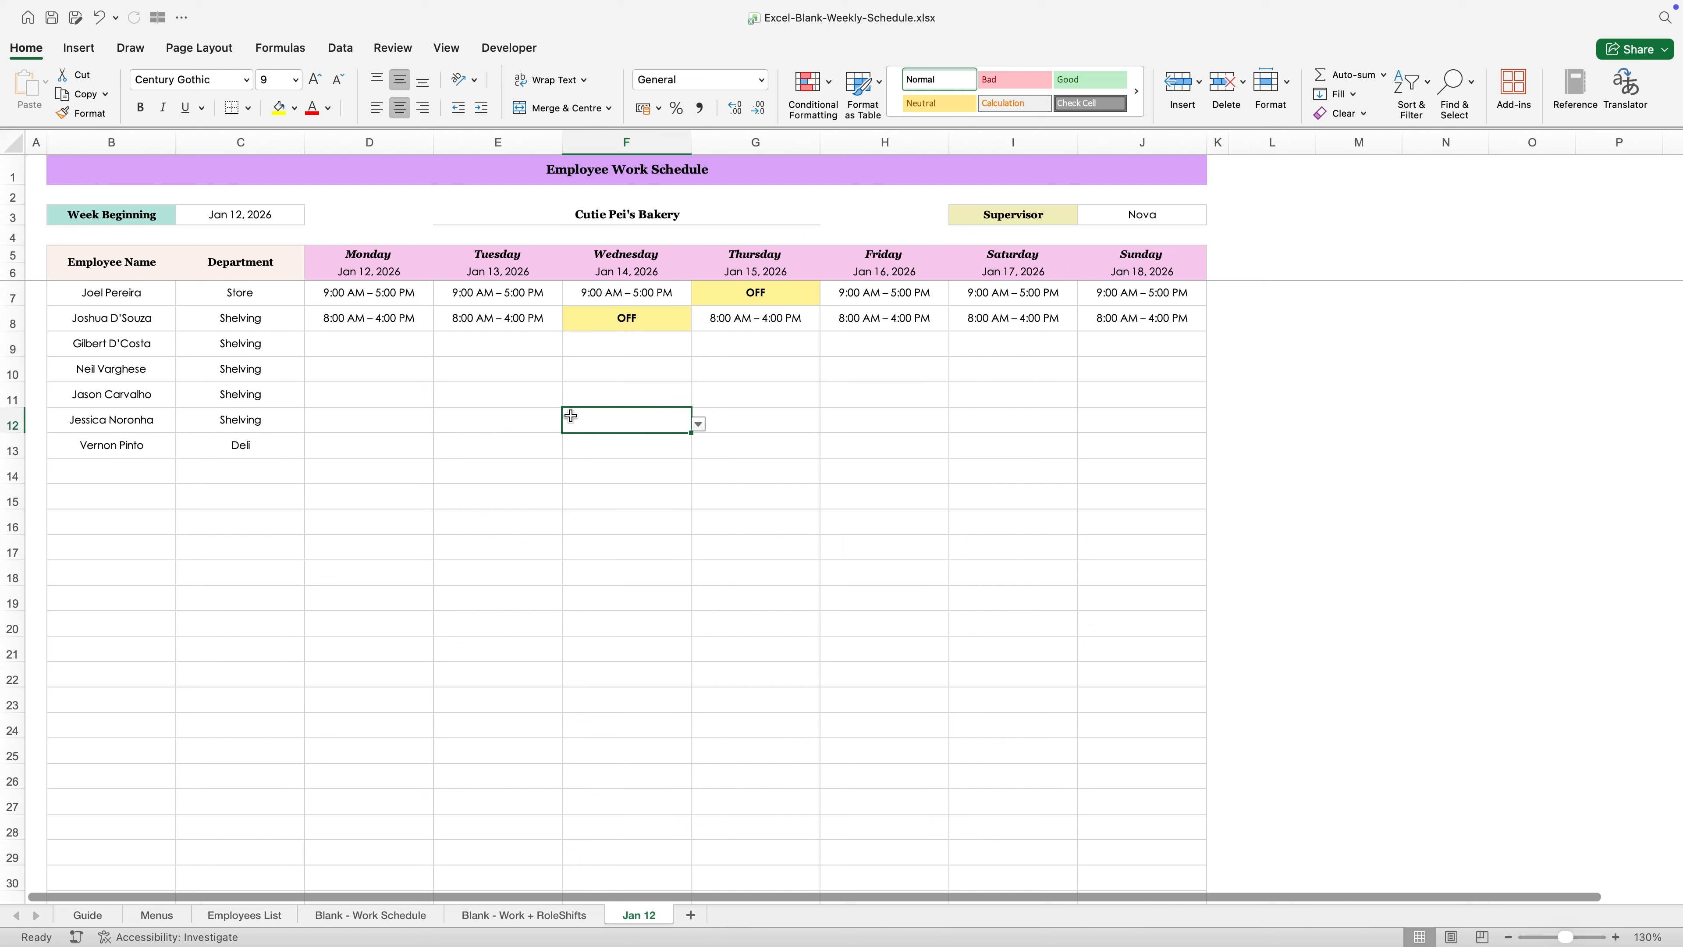
- Set the Monday shift in row 9 to 10:00 AM – 6:00 PM and fill it across to Sunday
left_click(405, 339)
left_click(441, 348)
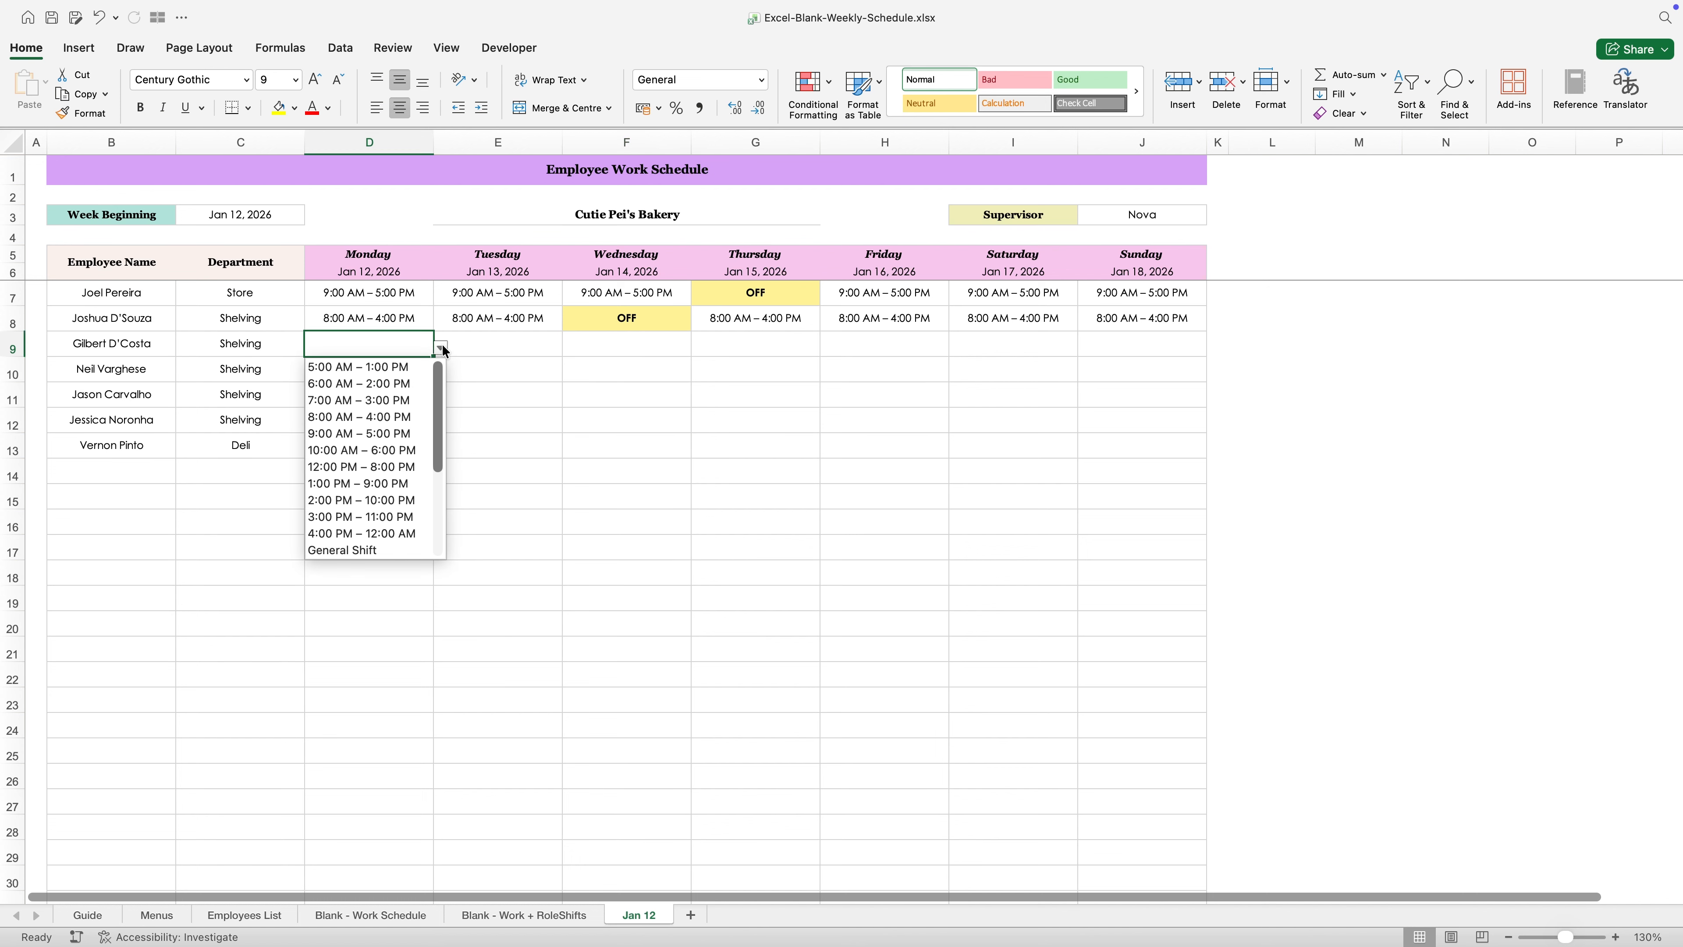
left_click(361, 449)
left_click_drag(434, 357, 1140, 352)
- In row 9, change Friday to OFF and both Saturday and Sunday to Vacation Leave
left_click(892, 347)
type("off")
key("Tab")
type("Vacation Leave")
key("Tab")
type("Vacation Leave")
key("Tab")
- Set the Monday shift in row 10 to 1:00 PM – 9:00 PM and copy it across Tuesday to Sunday
left_click(405, 370)
left_click(441, 373)
left_click(386, 508)
key("super+c")
left_click_drag(498, 371, 1137, 377)
key("Return")
- Change the Tuesday entry of the employee in row 10 to OFF
left_click(515, 365)
left_click(570, 375)
type("OFF")
key("Return")
left_click(1141, 370)
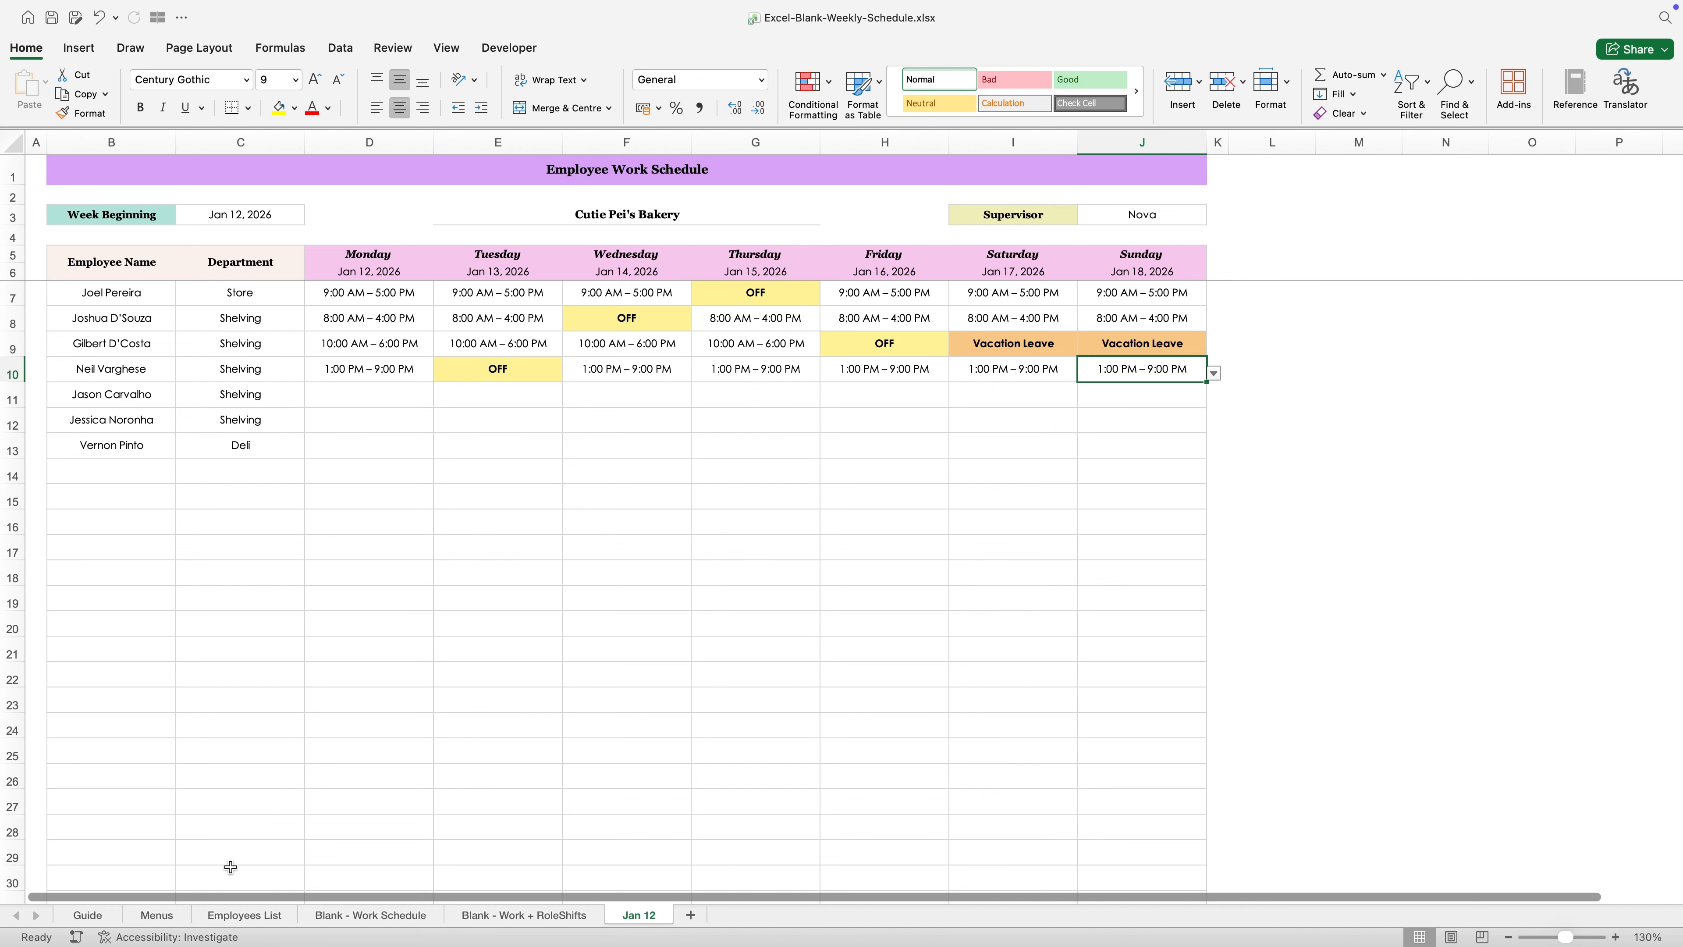
- Examine the Leave Types and Work Timings columns on the Menus sheet
left_click(180, 921)
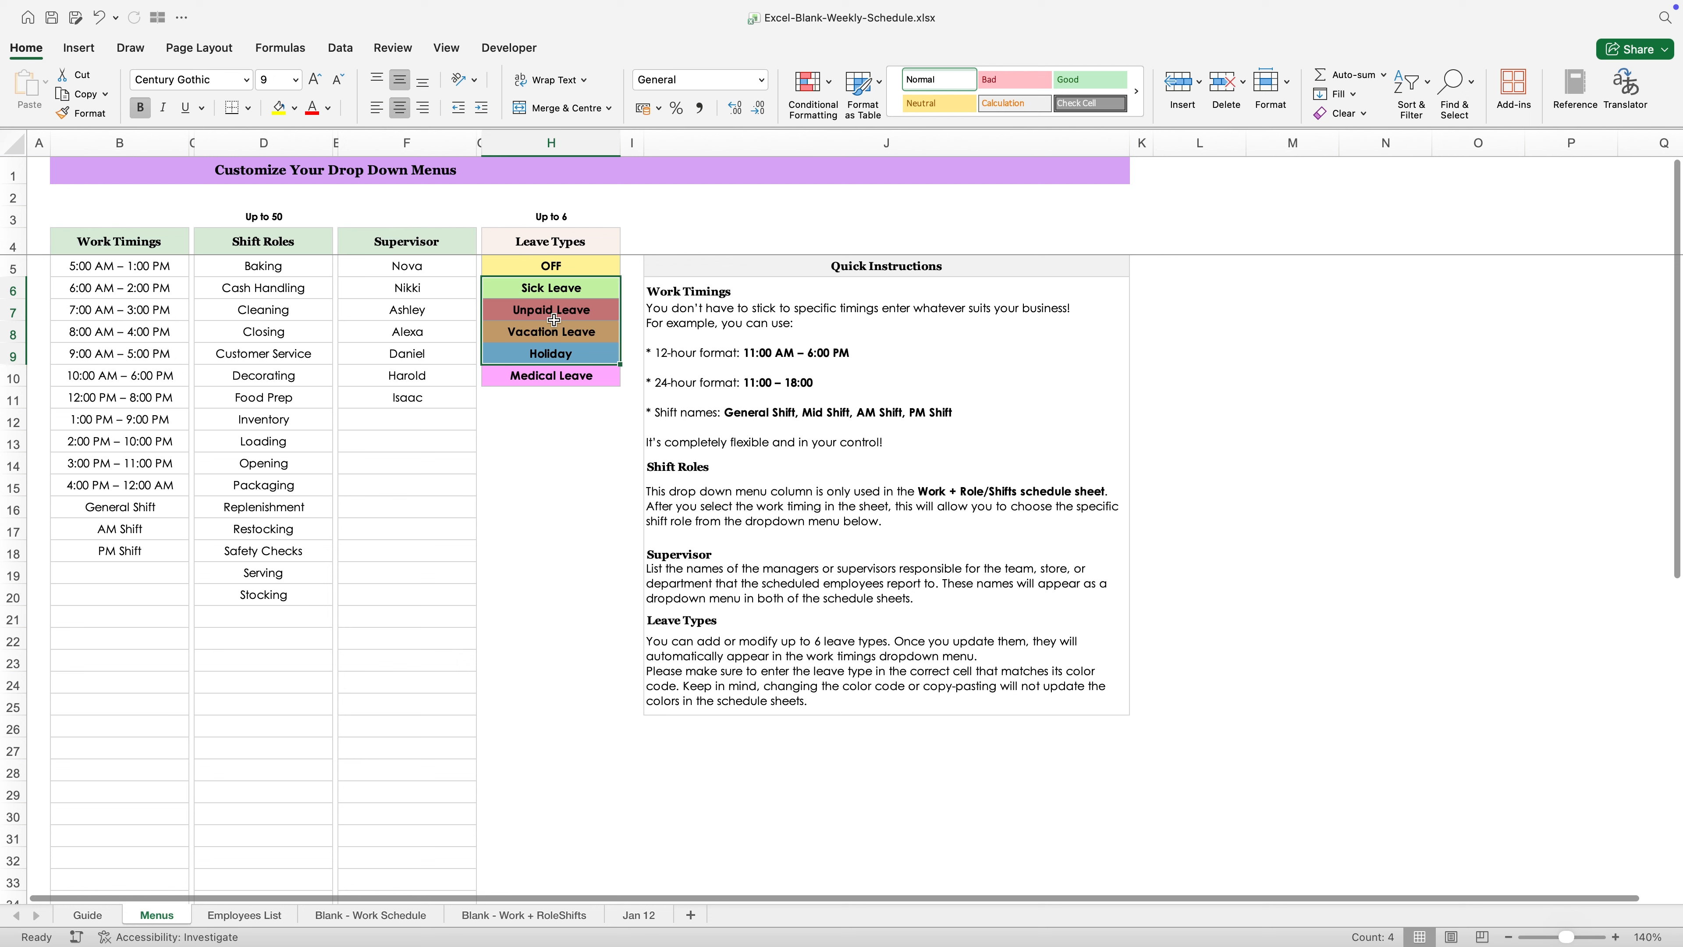
left_click(558, 269)
left_click(550, 383)
left_click(549, 443)
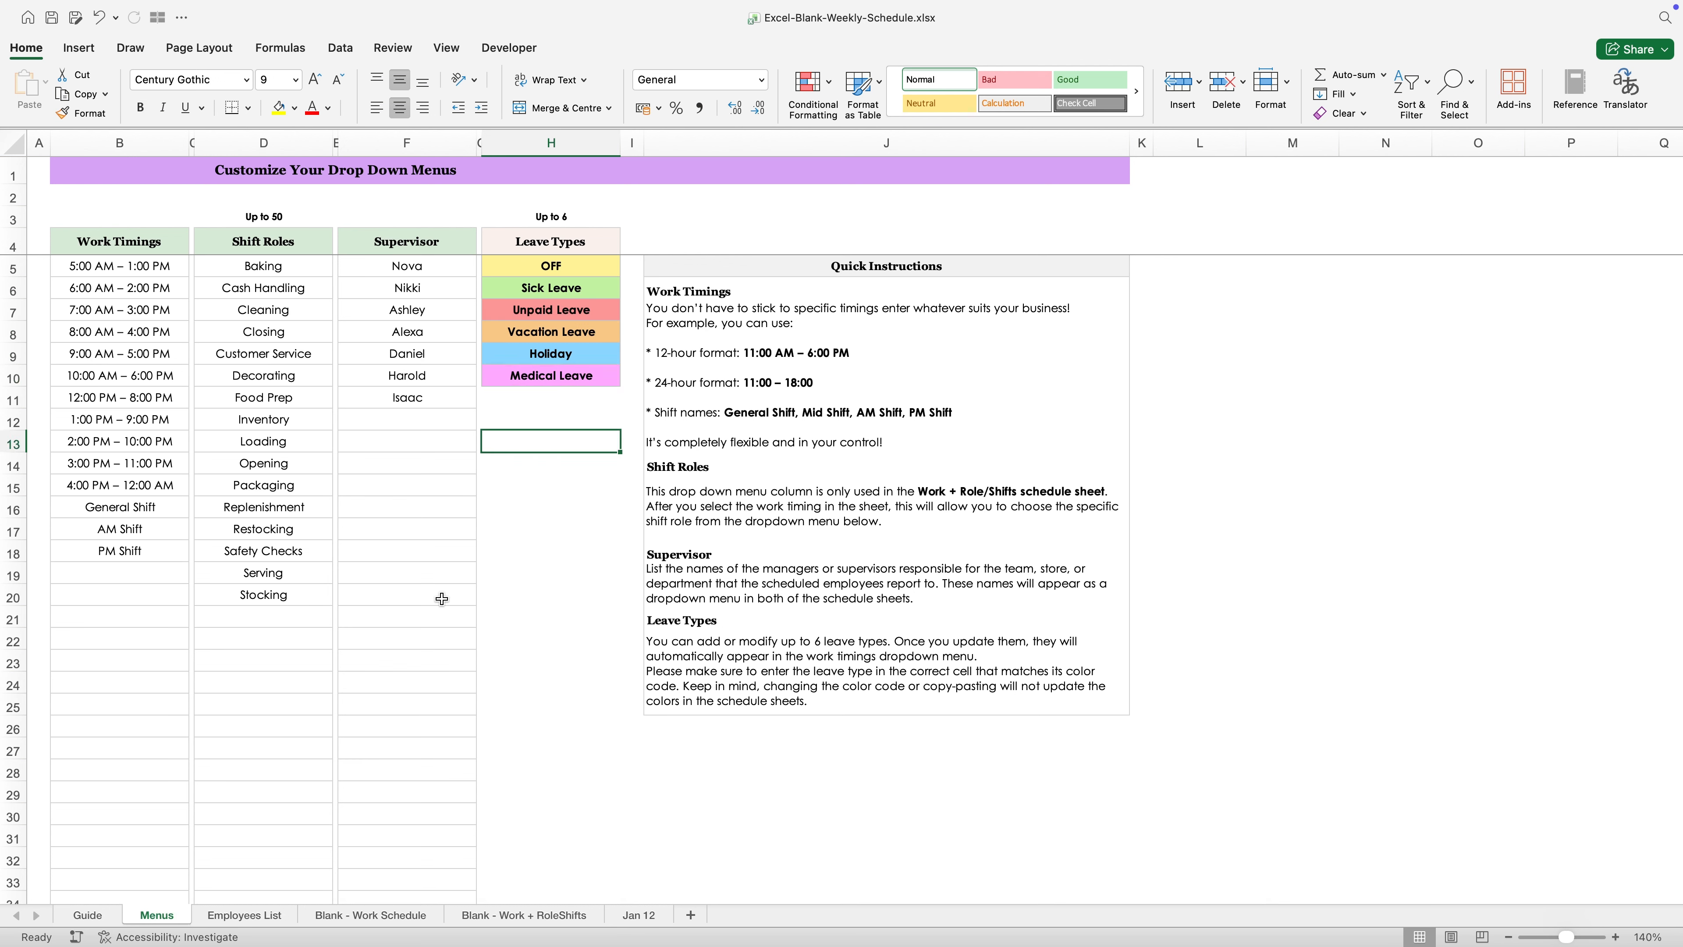
left_click_drag(158, 244, 133, 442)
left_click_drag(558, 256, 563, 401)
left_click(581, 507)
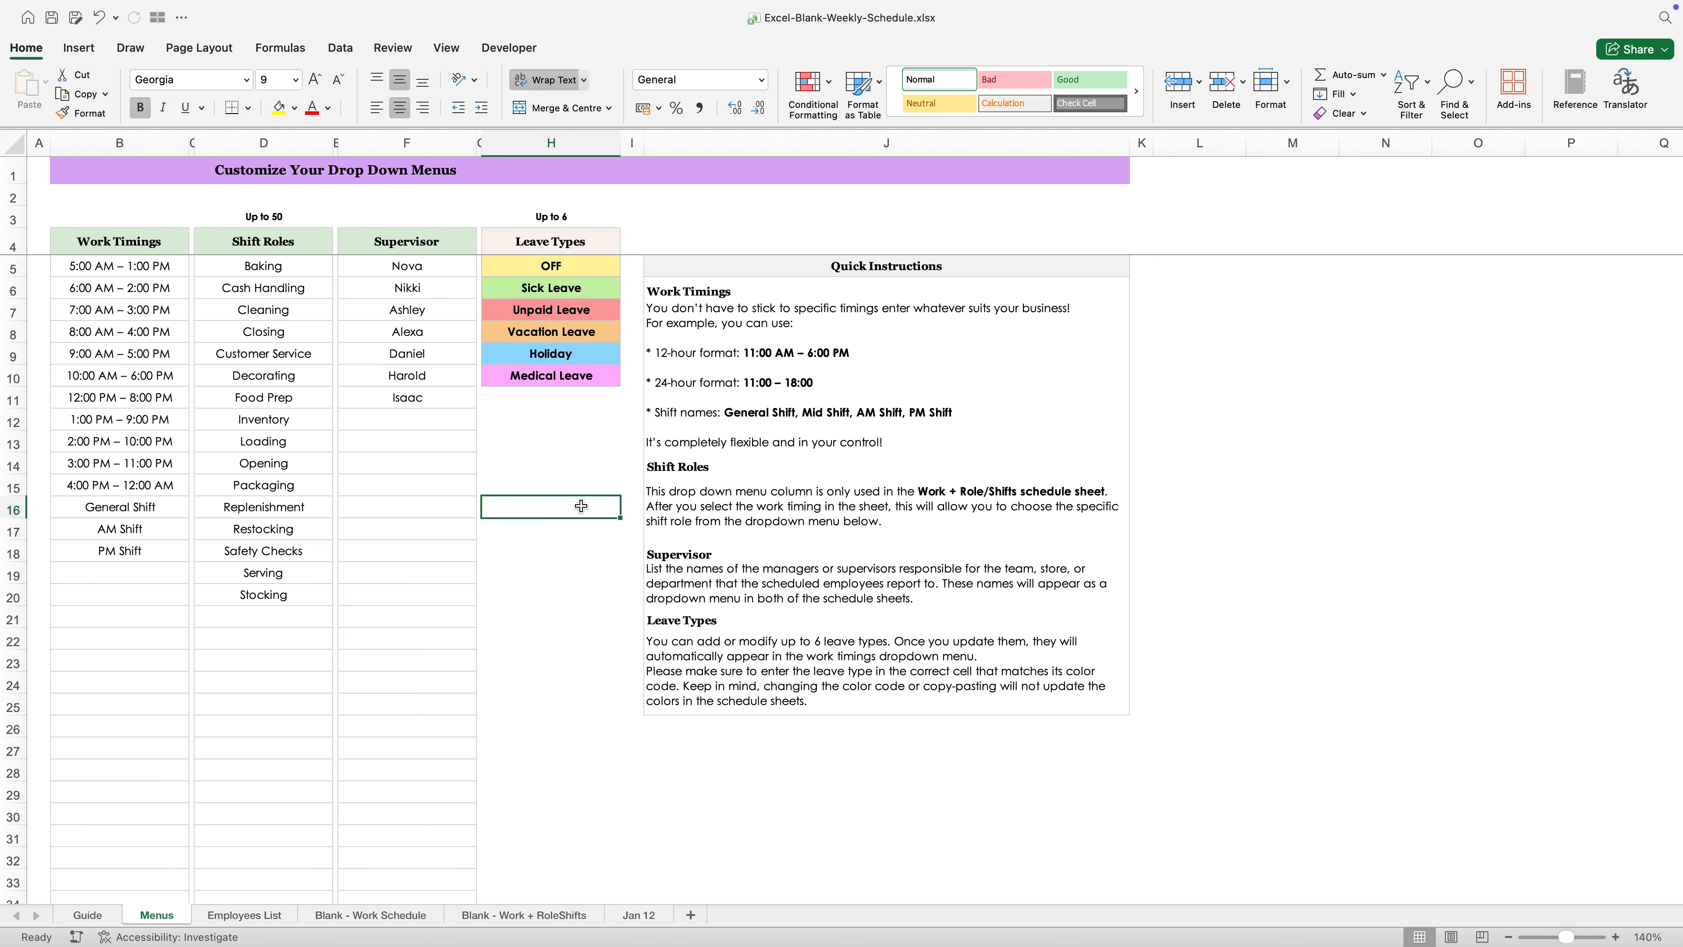
- Add Example Leave 1 below PM Shift in the Work Timings column and return to the Jan 12 sheet
left_click(149, 577)
type("Example ")
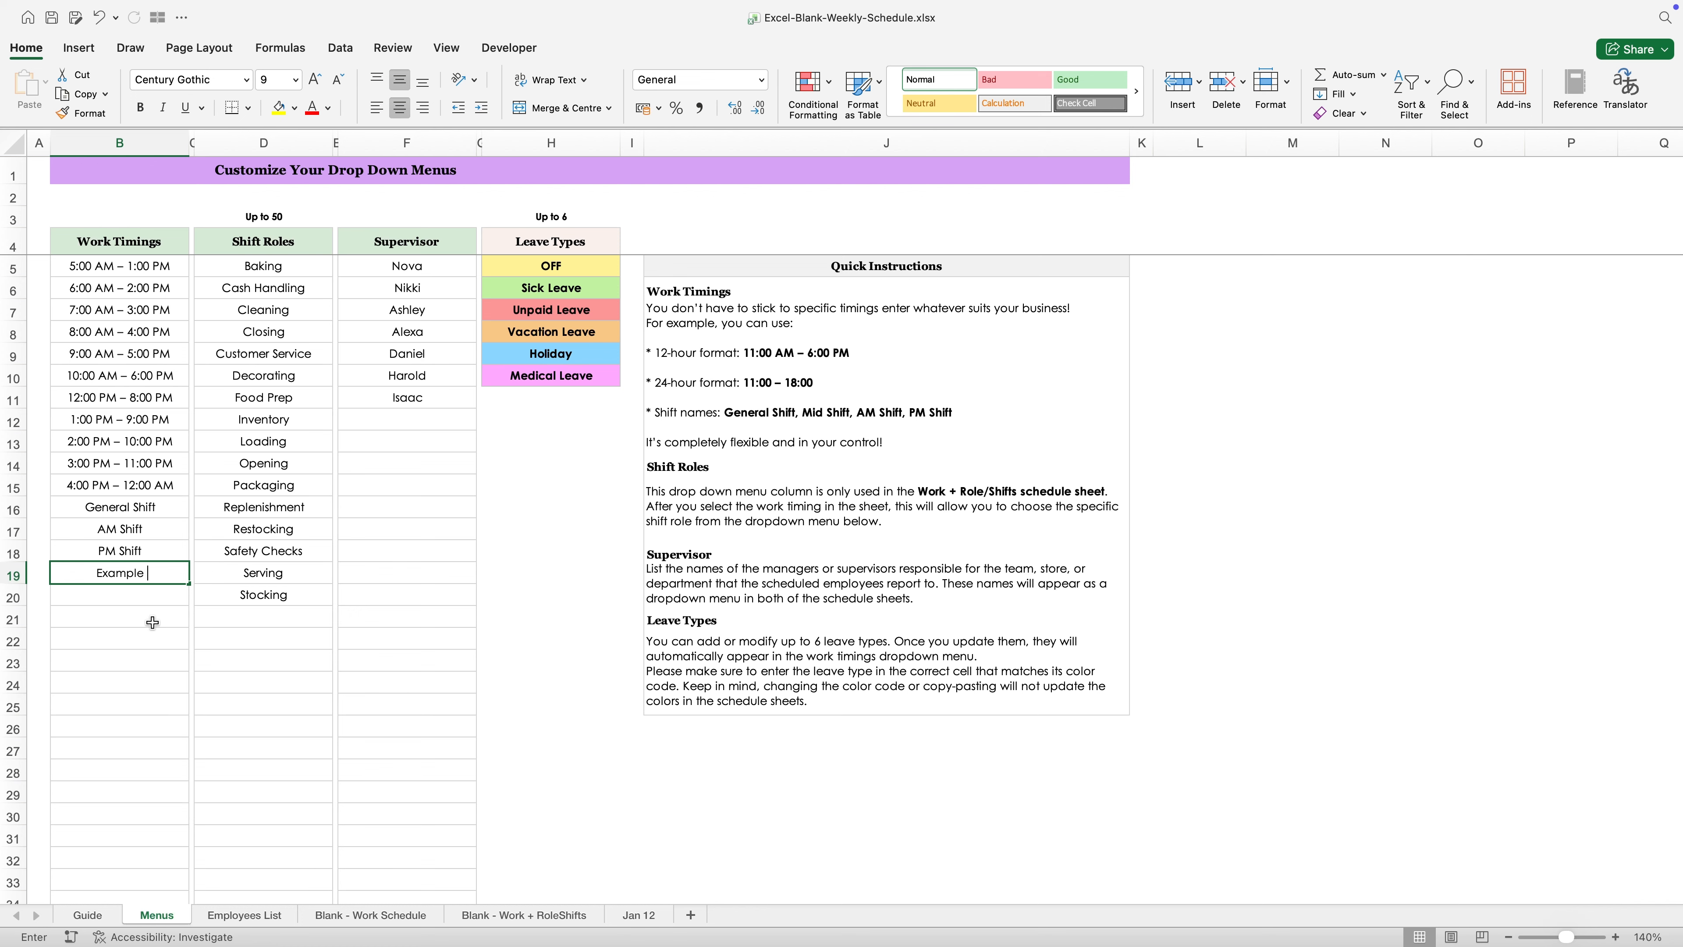
type("Leave 1")
key("Return")
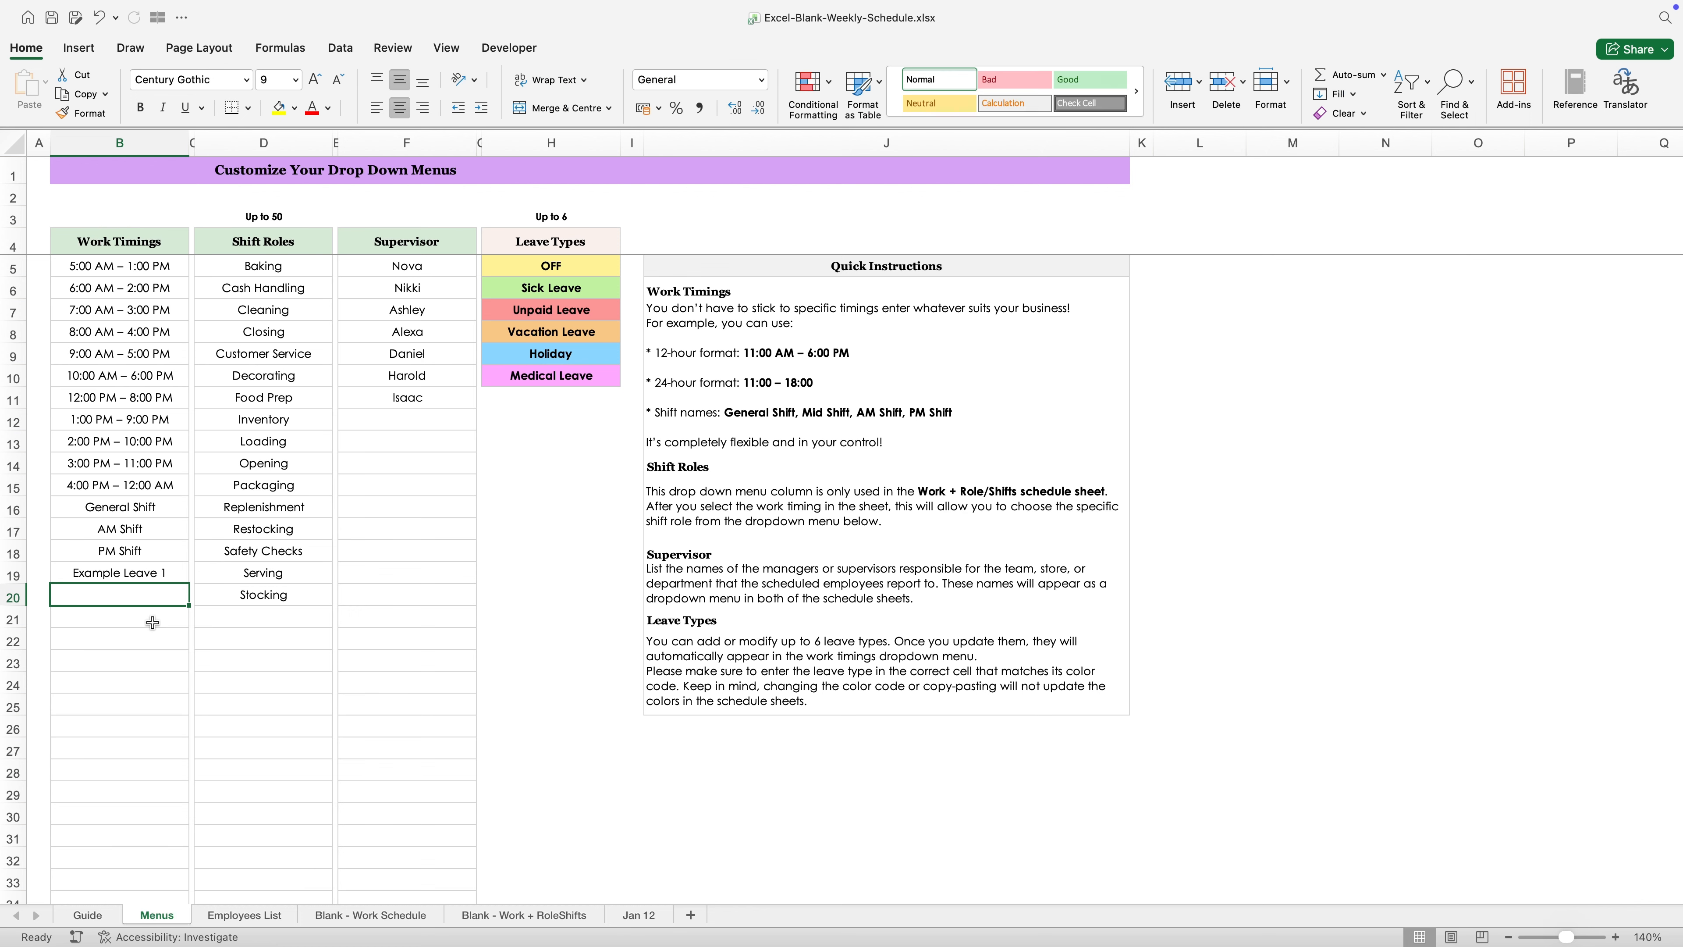
left_click(638, 915)
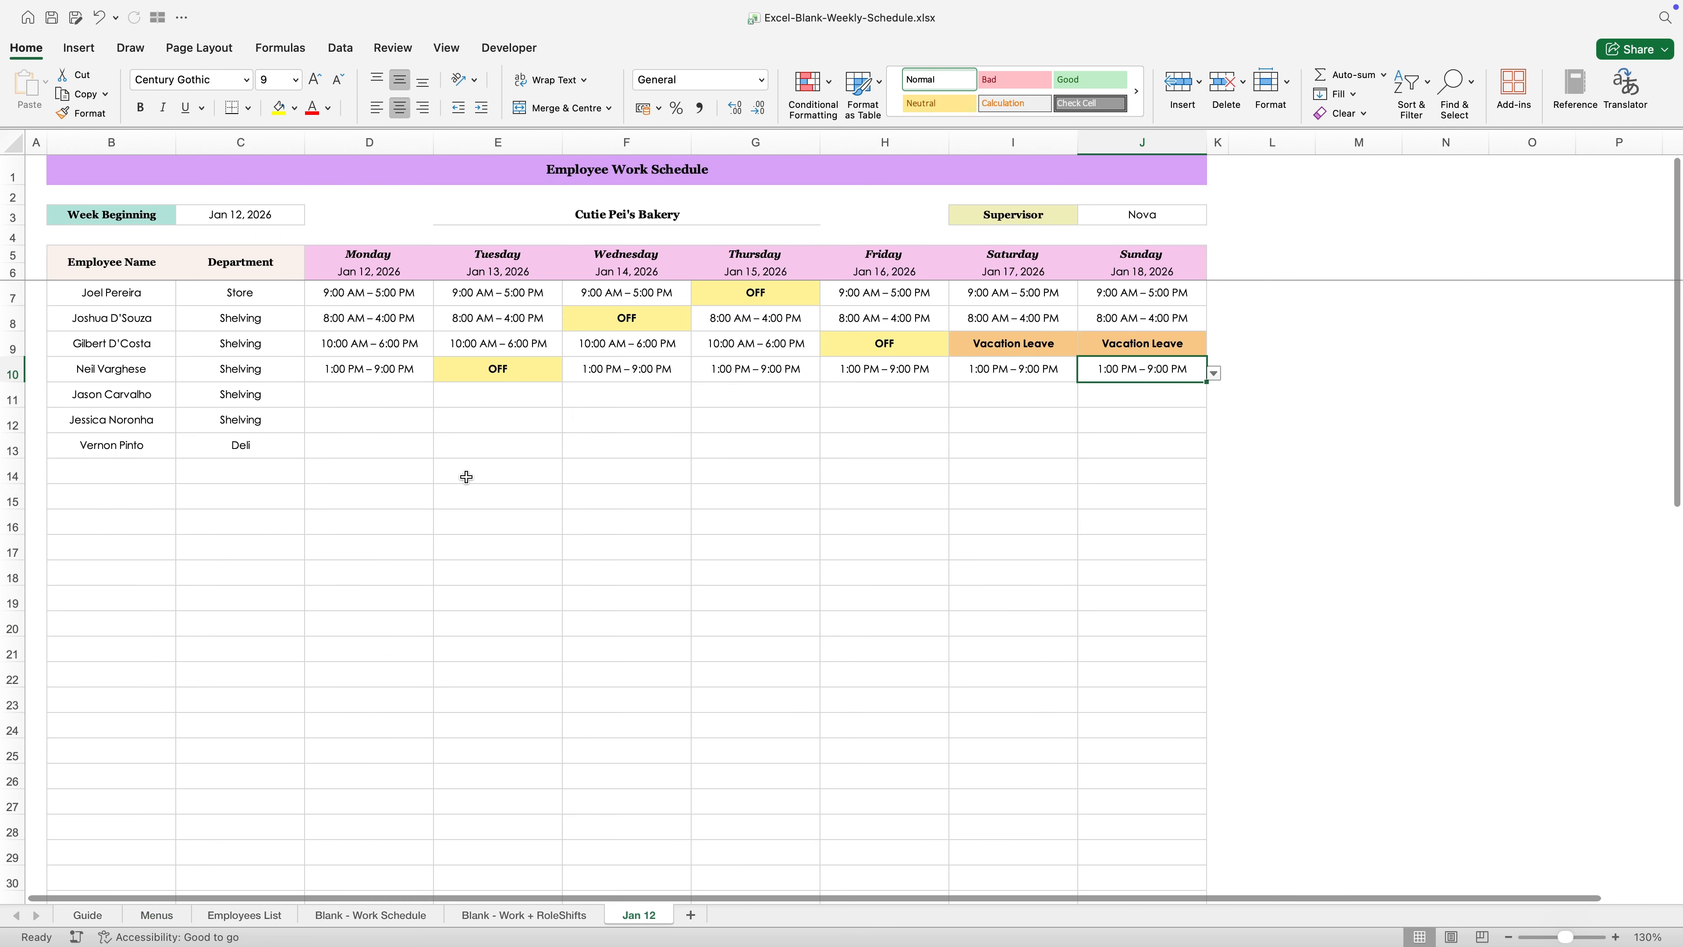
- Set the Monday entry of the employee in row 11 to Example Leave 1
left_click(403, 398)
type("ex")
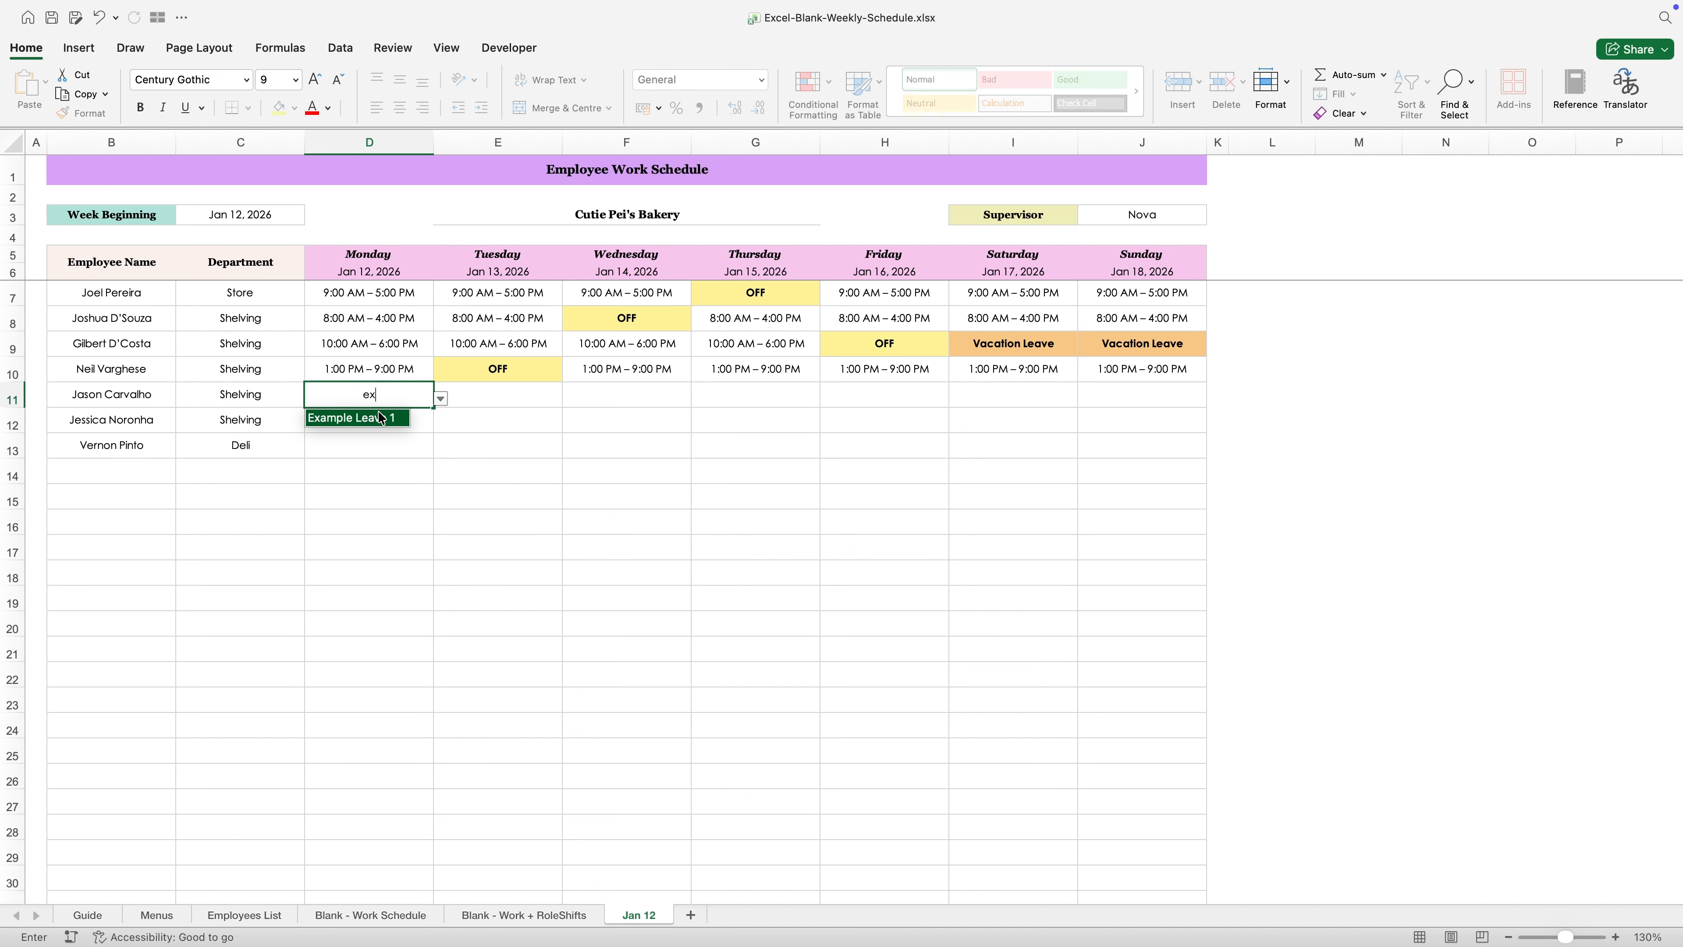
left_click(372, 415)
left_click(372, 447)
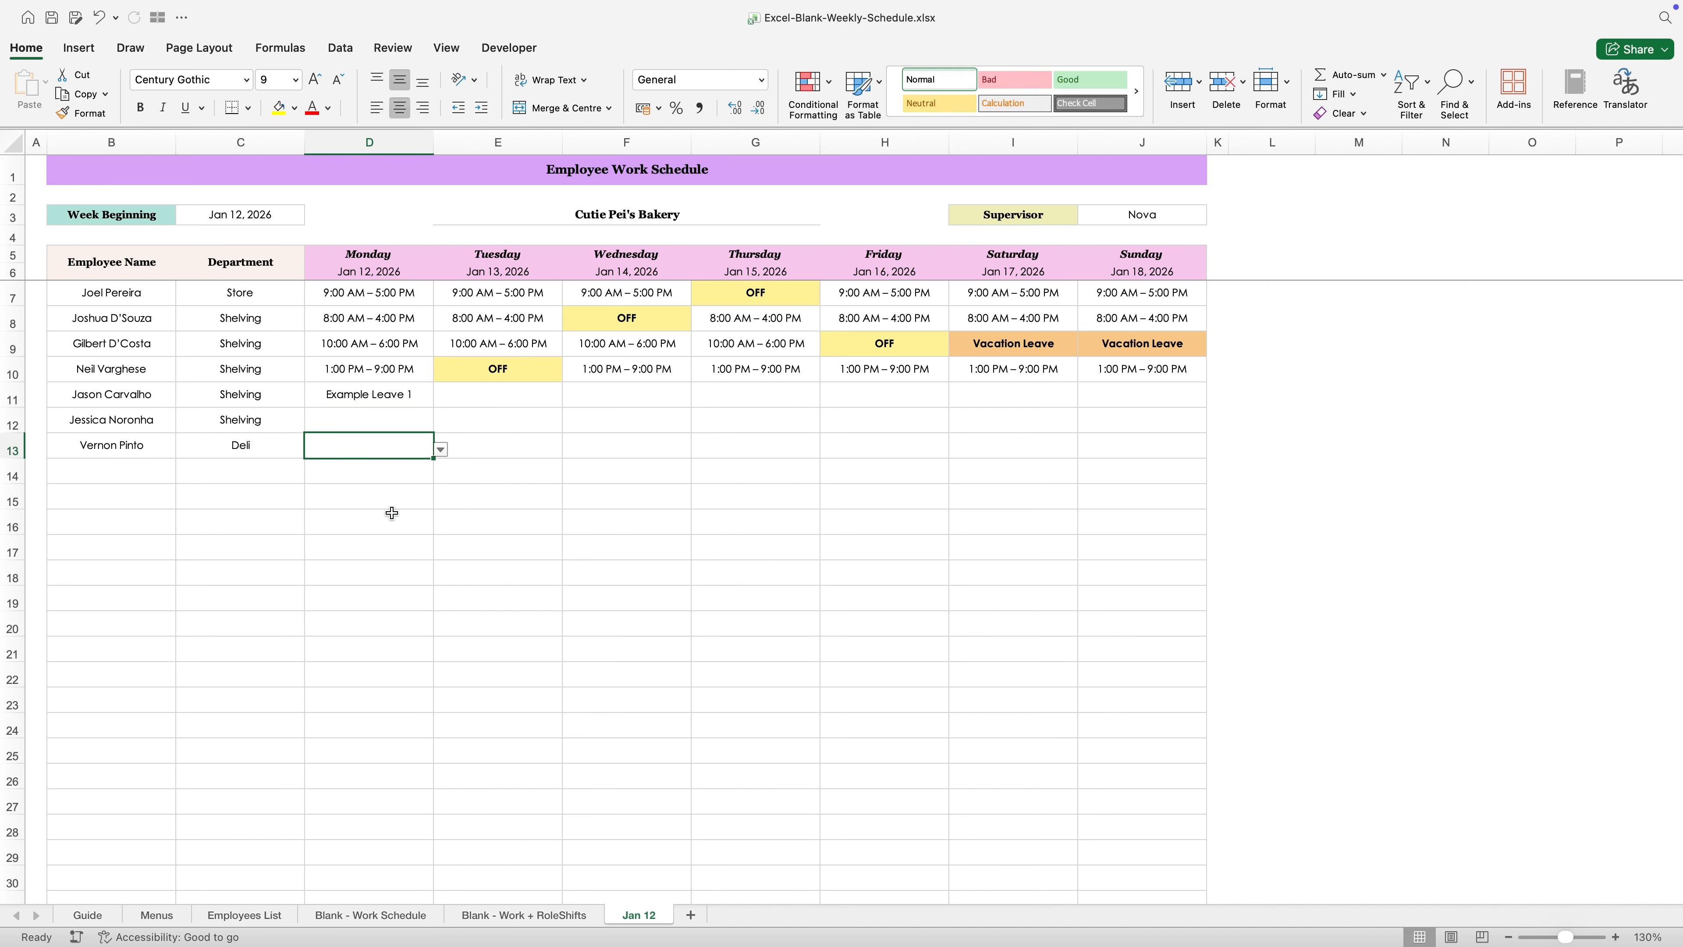
- Review the Work Timings column on the Menus sheet
left_click(159, 915)
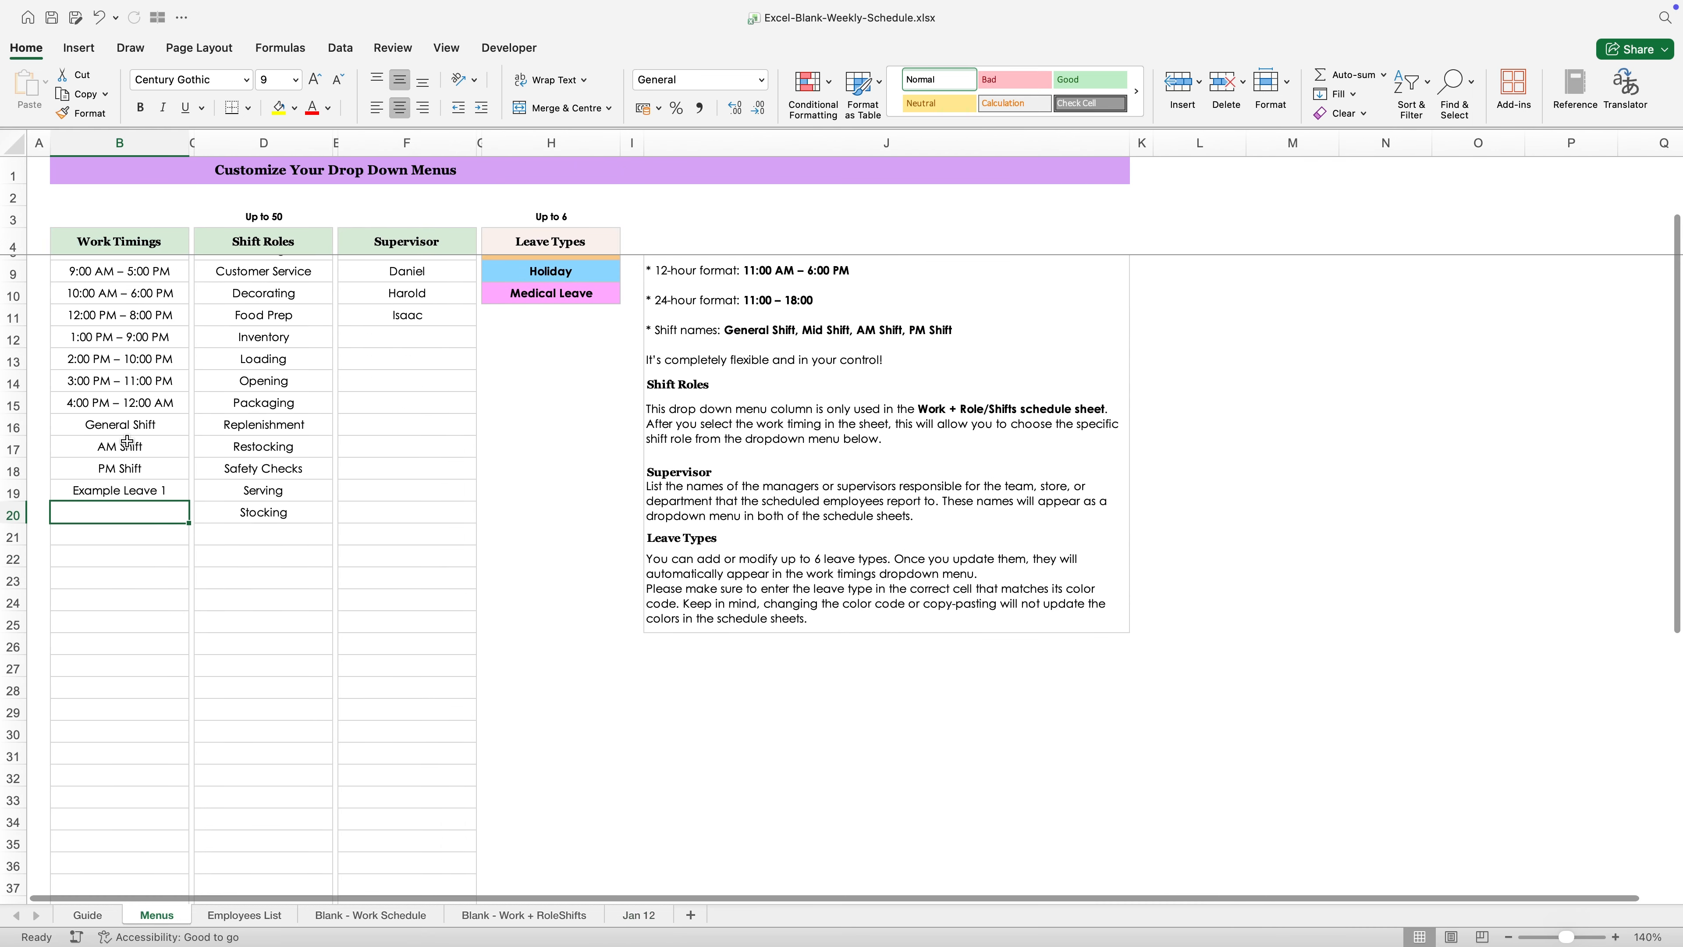
left_click_drag(126, 427, 139, 857)
left_click(135, 623)
scroll(134, 618, "up", 3)
scroll(596, 772, "down", 1)
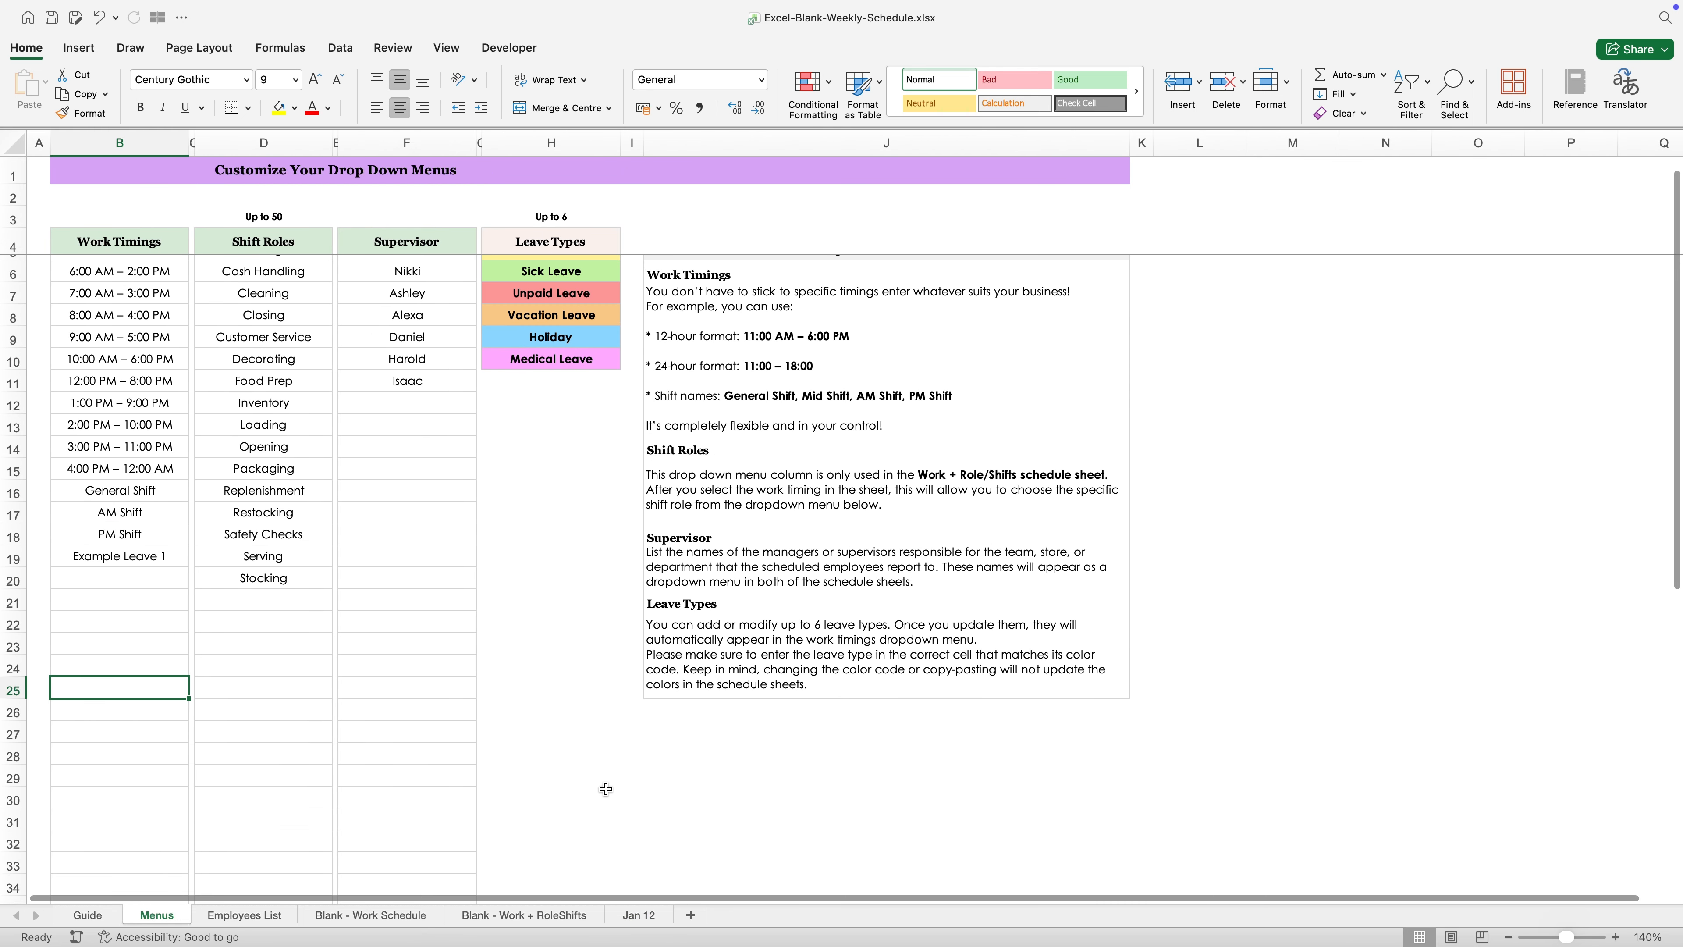
- Return to the Jan 12 sheet and clear the Monday entry in row 11
left_click(640, 919)
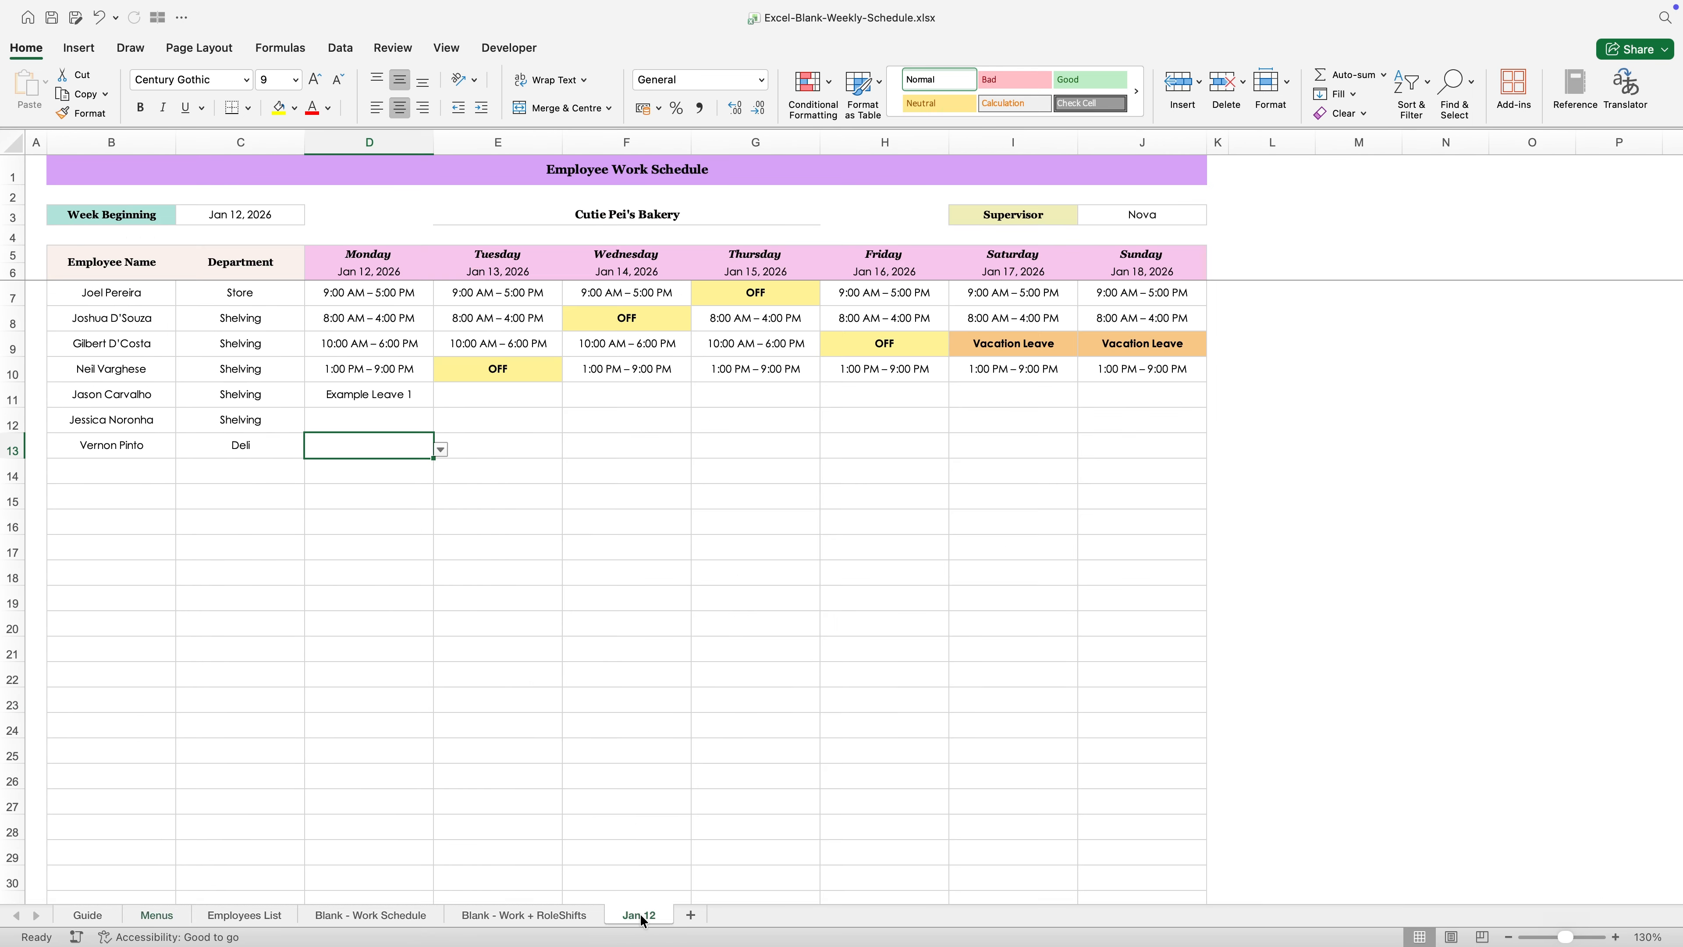
key("Delete")
left_click(397, 452)
- Duplicate the Blank - Work + RoleShifts sheet after Jan 12 and rename the copy Jan 19
left_click(557, 916)
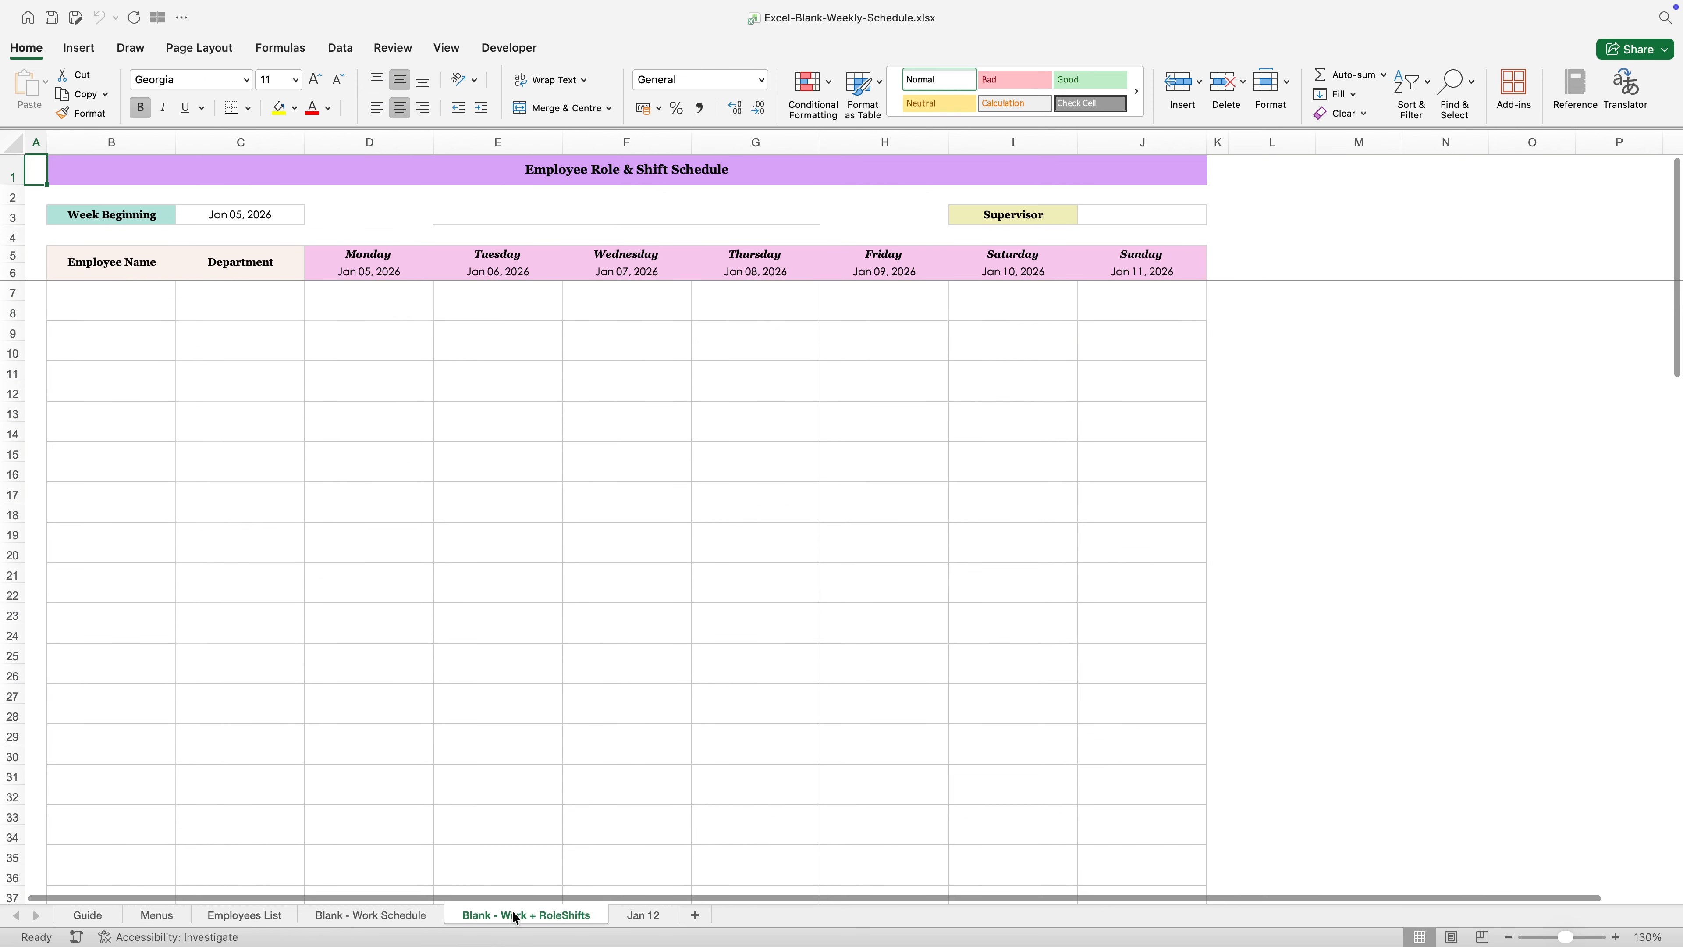
left_click_drag(665, 917, 714, 920)
double_click(716, 919)
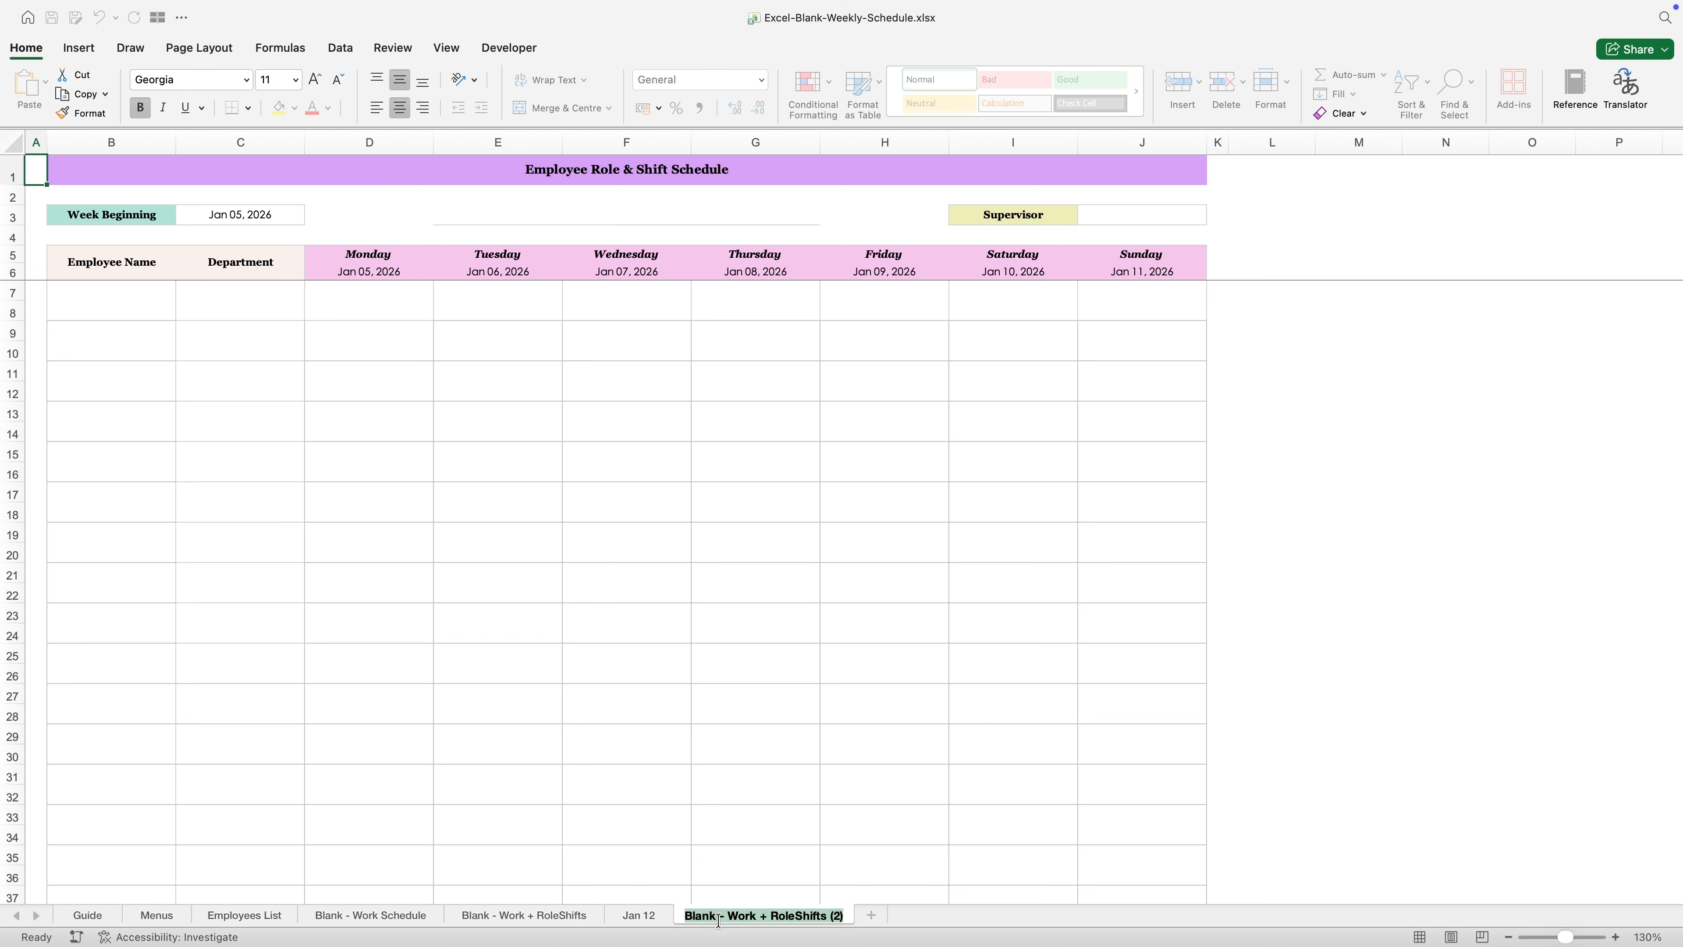
type("Jan 19")
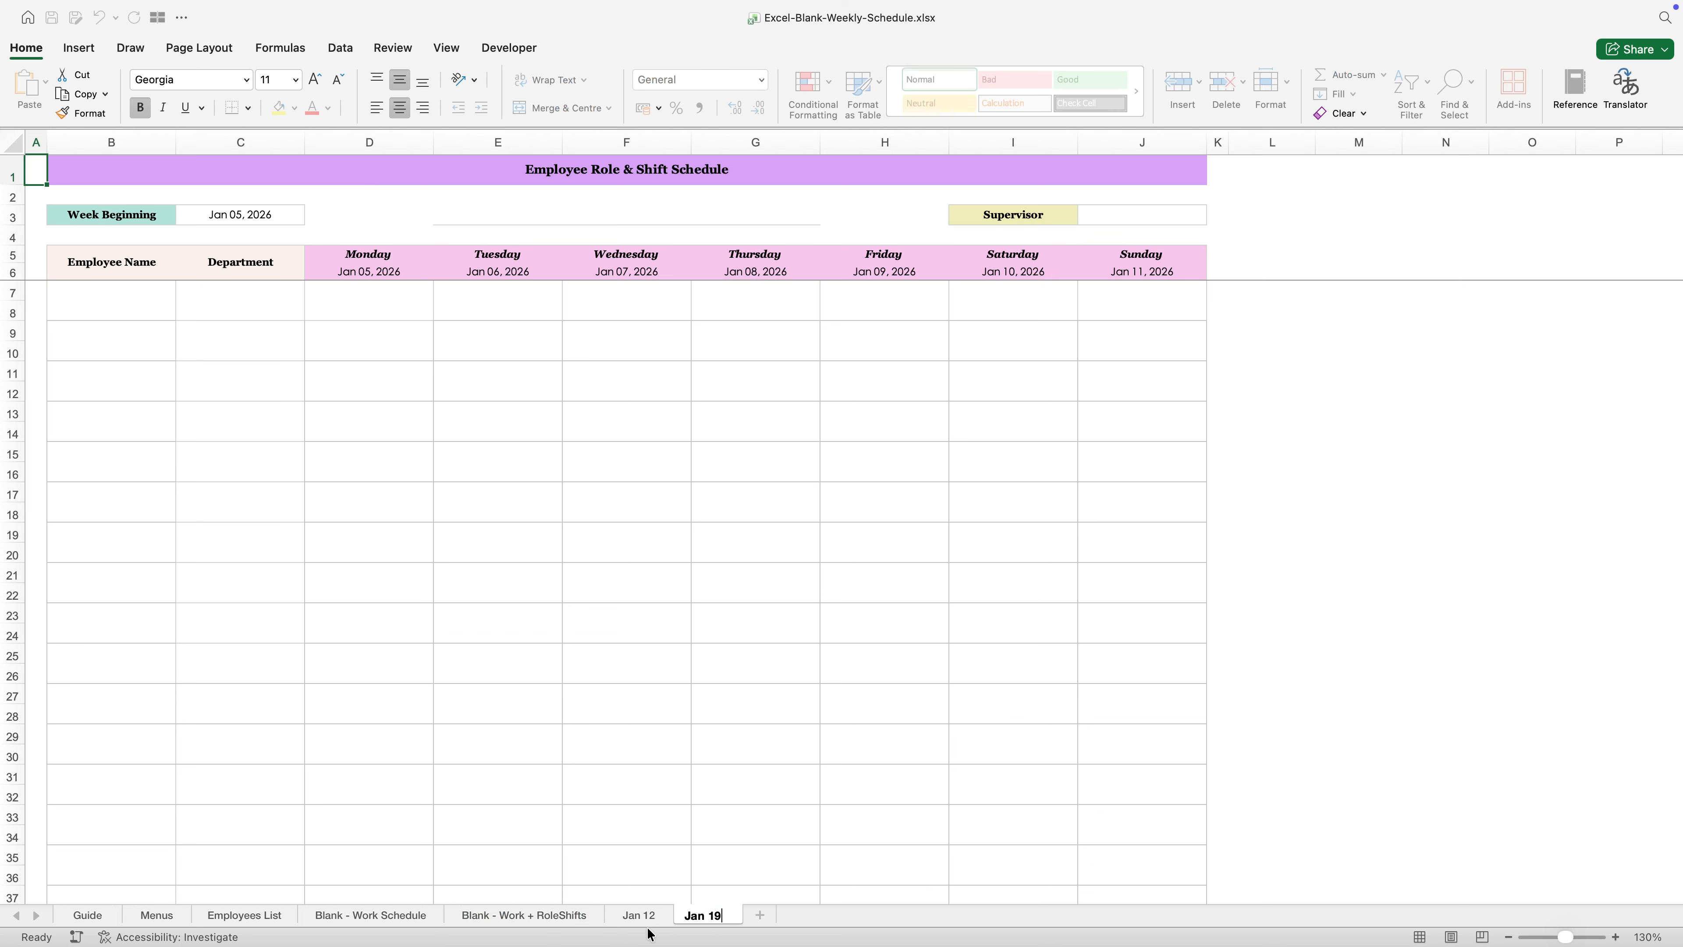
left_click(529, 492)
- Set the week beginning date to 1/19/2026 and enter Example cute team as the team name
left_click(278, 218)
type("1/19/2026")
key("Tab")
left_click(523, 217)
type("Example cute team")
- Assign the sixth name in the supervisor list as the week's supervisor
left_click(1200, 216)
left_click(1213, 216)
left_click(1120, 291)
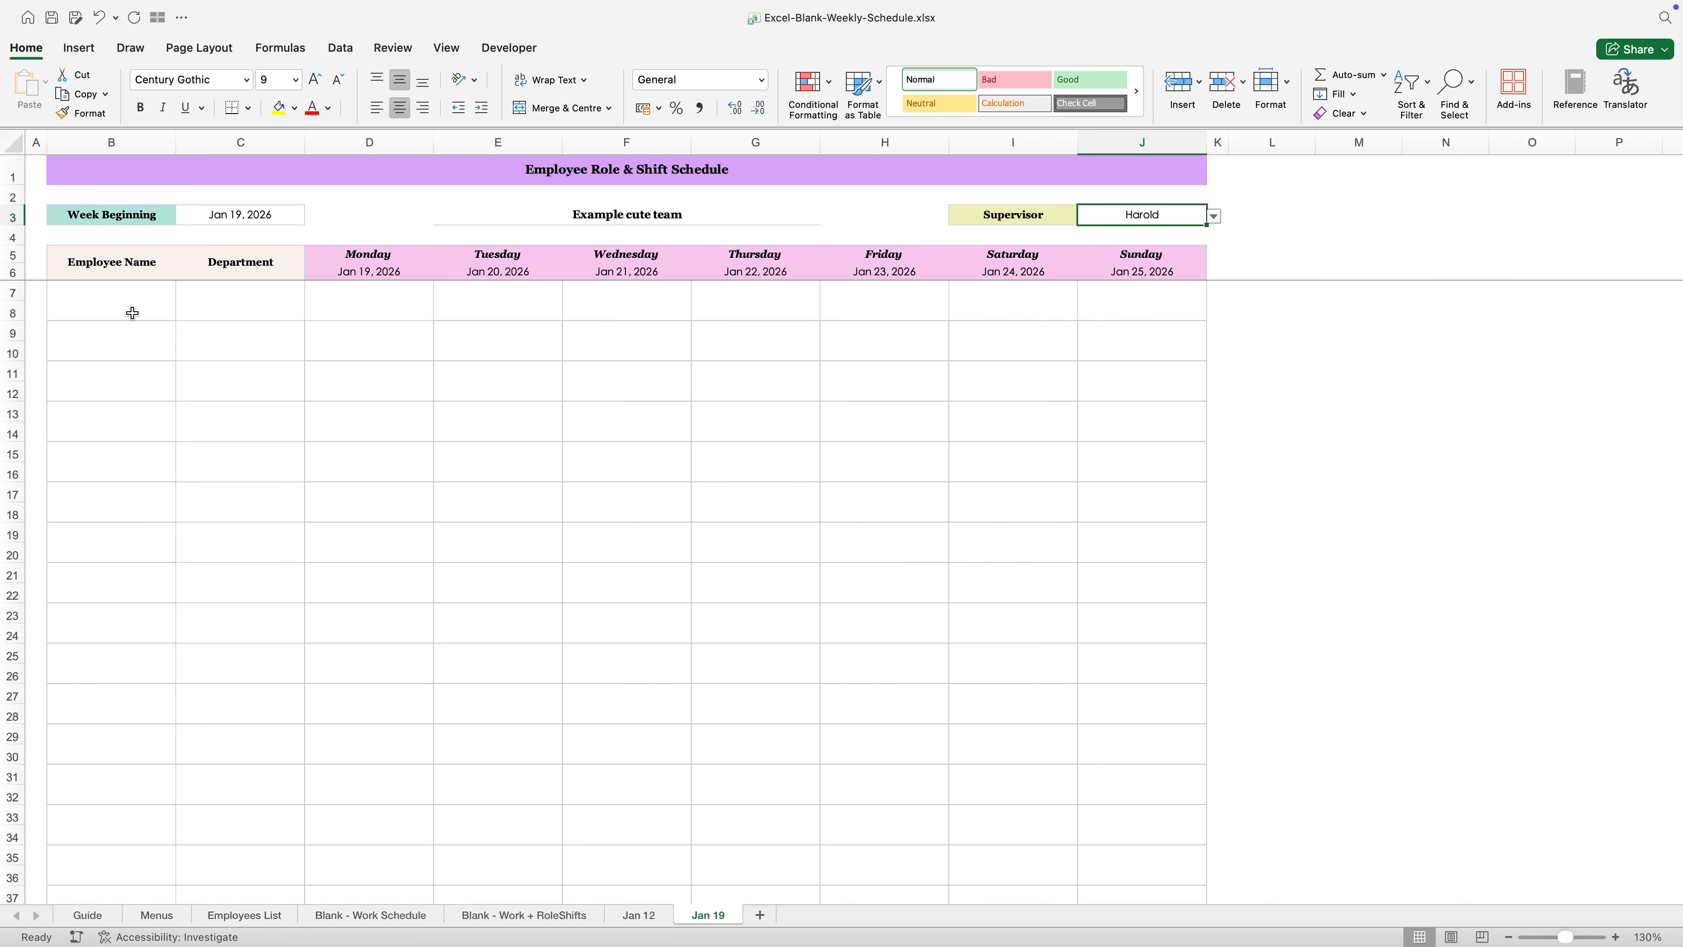
- Add the first listed employee in row 7 and set the department to Store
left_click(133, 312)
left_click(183, 291)
left_click(100, 310)
left_click(285, 299)
left_click(312, 292)
left_click(206, 310)
- Add the second listed employee in row 9 with the Shelving department
left_click(162, 332)
left_click(182, 331)
left_click(213, 368)
- Add the third listed employee in row 11 and set the department to Shelving
left_click(154, 375)
left_click(182, 373)
left_click(125, 425)
left_click(272, 377)
left_click(312, 373)
left_click(224, 409)
- Add the fourth listed employee in row 13 and set the department to Shelving
left_click(159, 416)
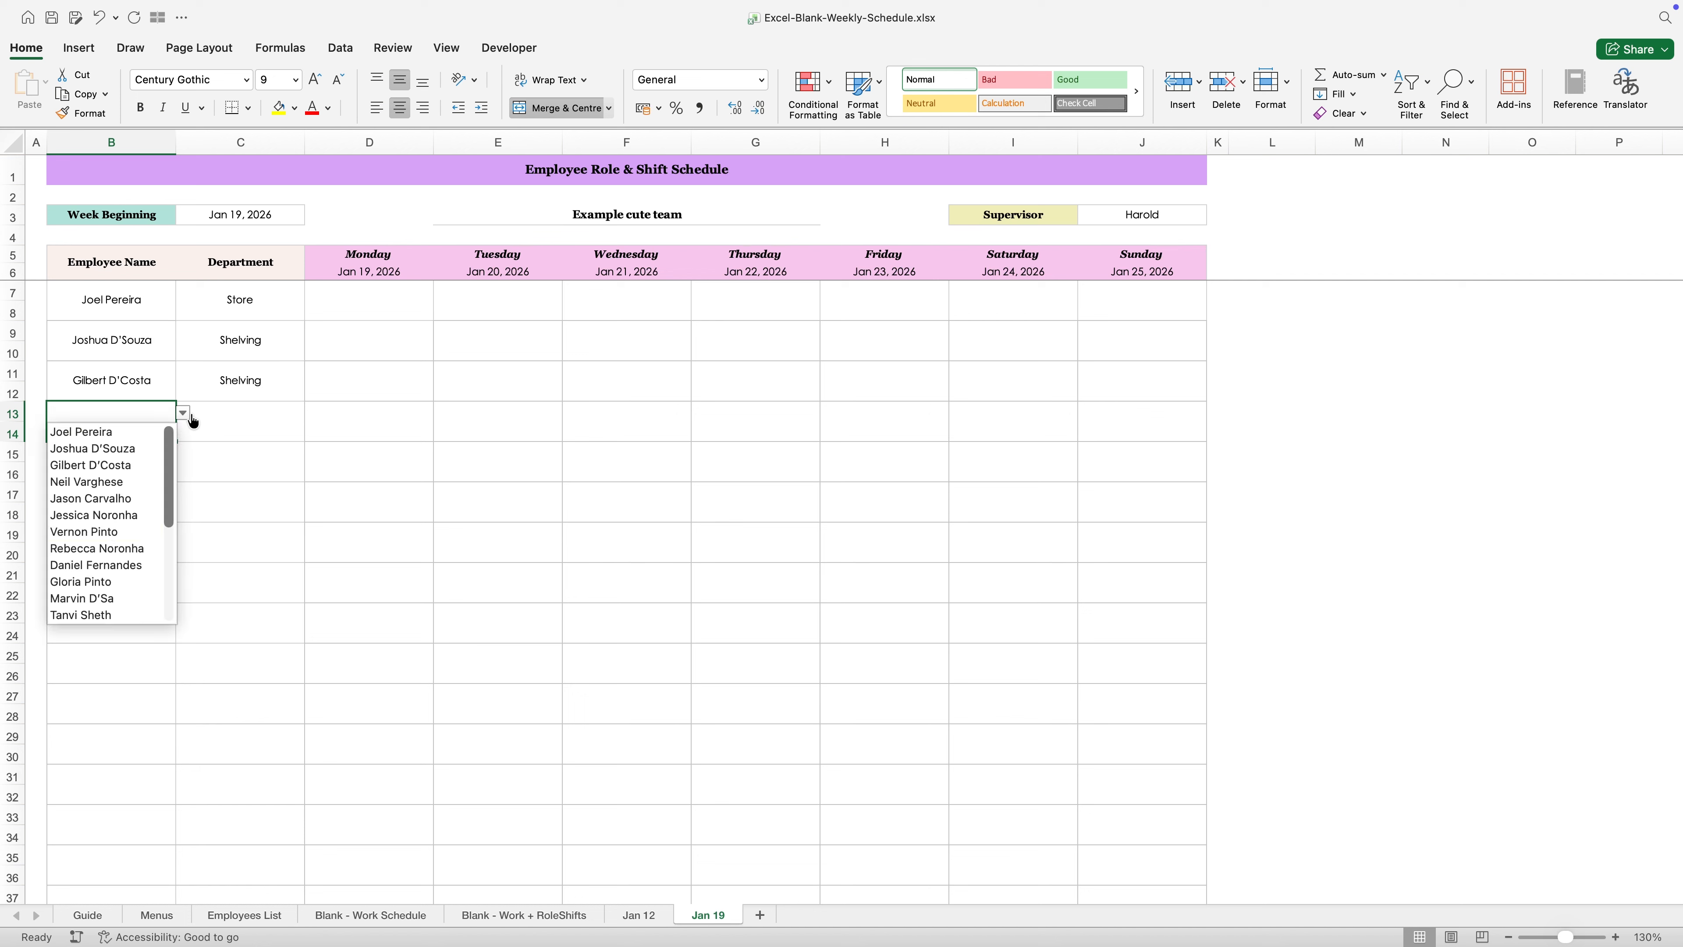
left_click(106, 483)
left_click(278, 420)
left_click(312, 414)
left_click(209, 448)
- Add the fifth listed employee in row 15 and set the department to Shelving
left_click(157, 457)
left_click(183, 454)
left_click(119, 539)
left_click(278, 459)
left_click(199, 489)
- Add the seventh listed employee in row 17 and set the department to Shelving
left_click(156, 498)
left_click(182, 494)
left_click(112, 626)
left_click(279, 501)
left_click(312, 494)
left_click(224, 530)
- Set the Monday shift in row 7 to 9:00 AM – 5:00 PM and copy it across Tuesday to Sunday
left_click(378, 292)
left_click(503, 407)
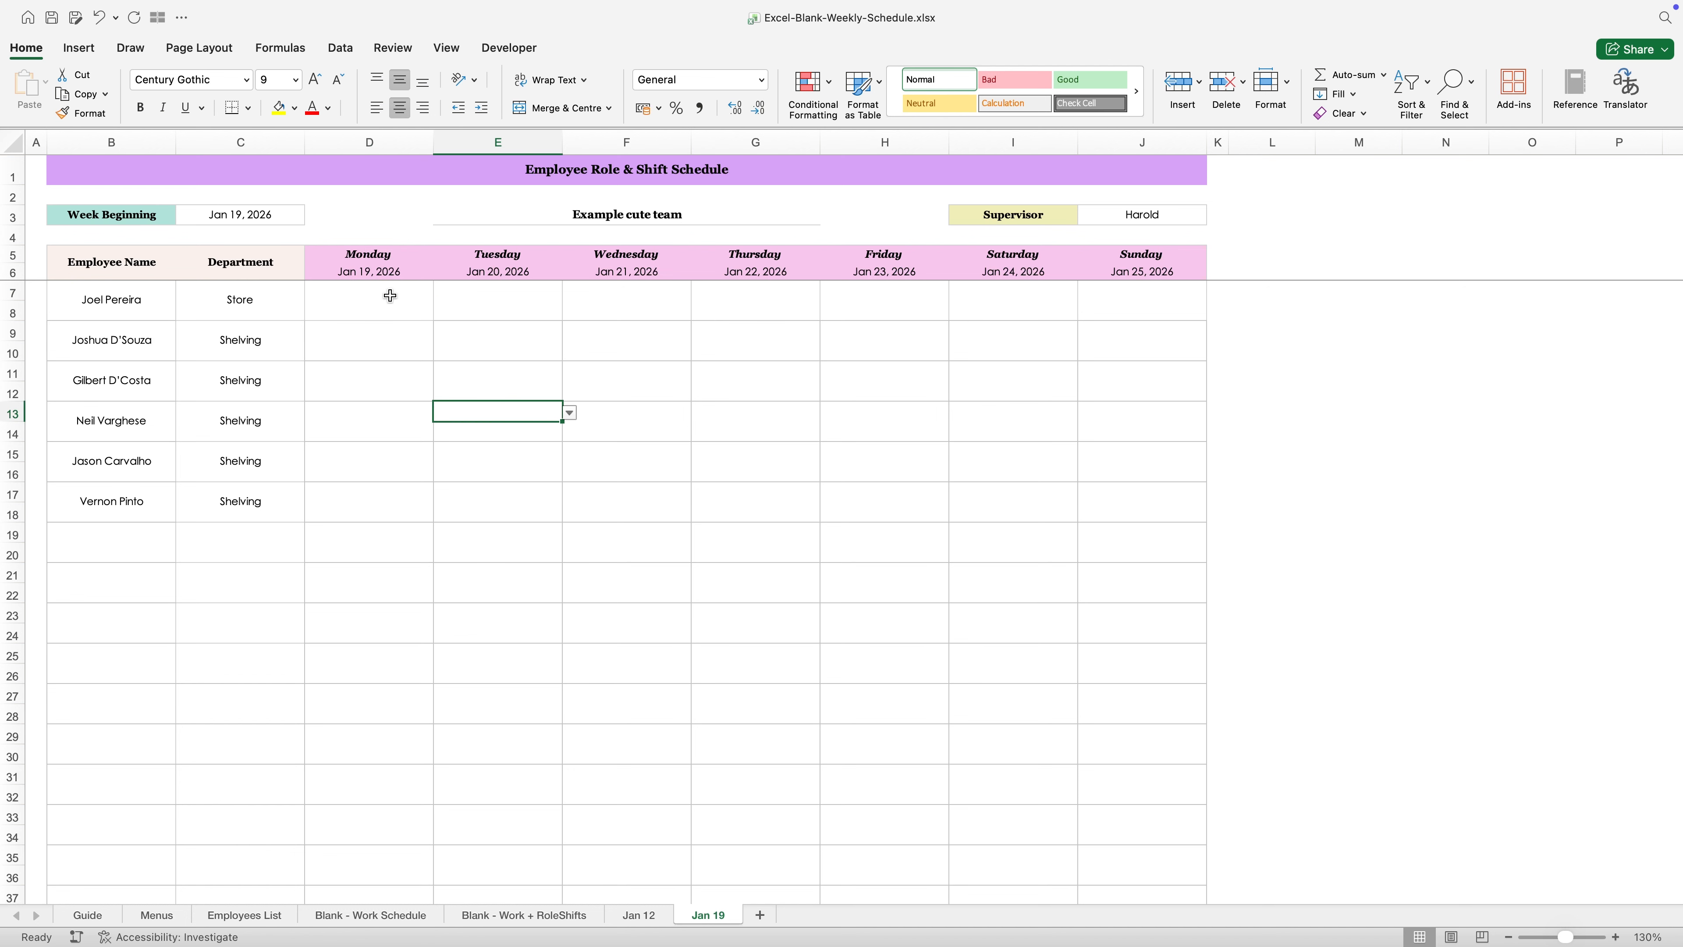
left_click(404, 296)
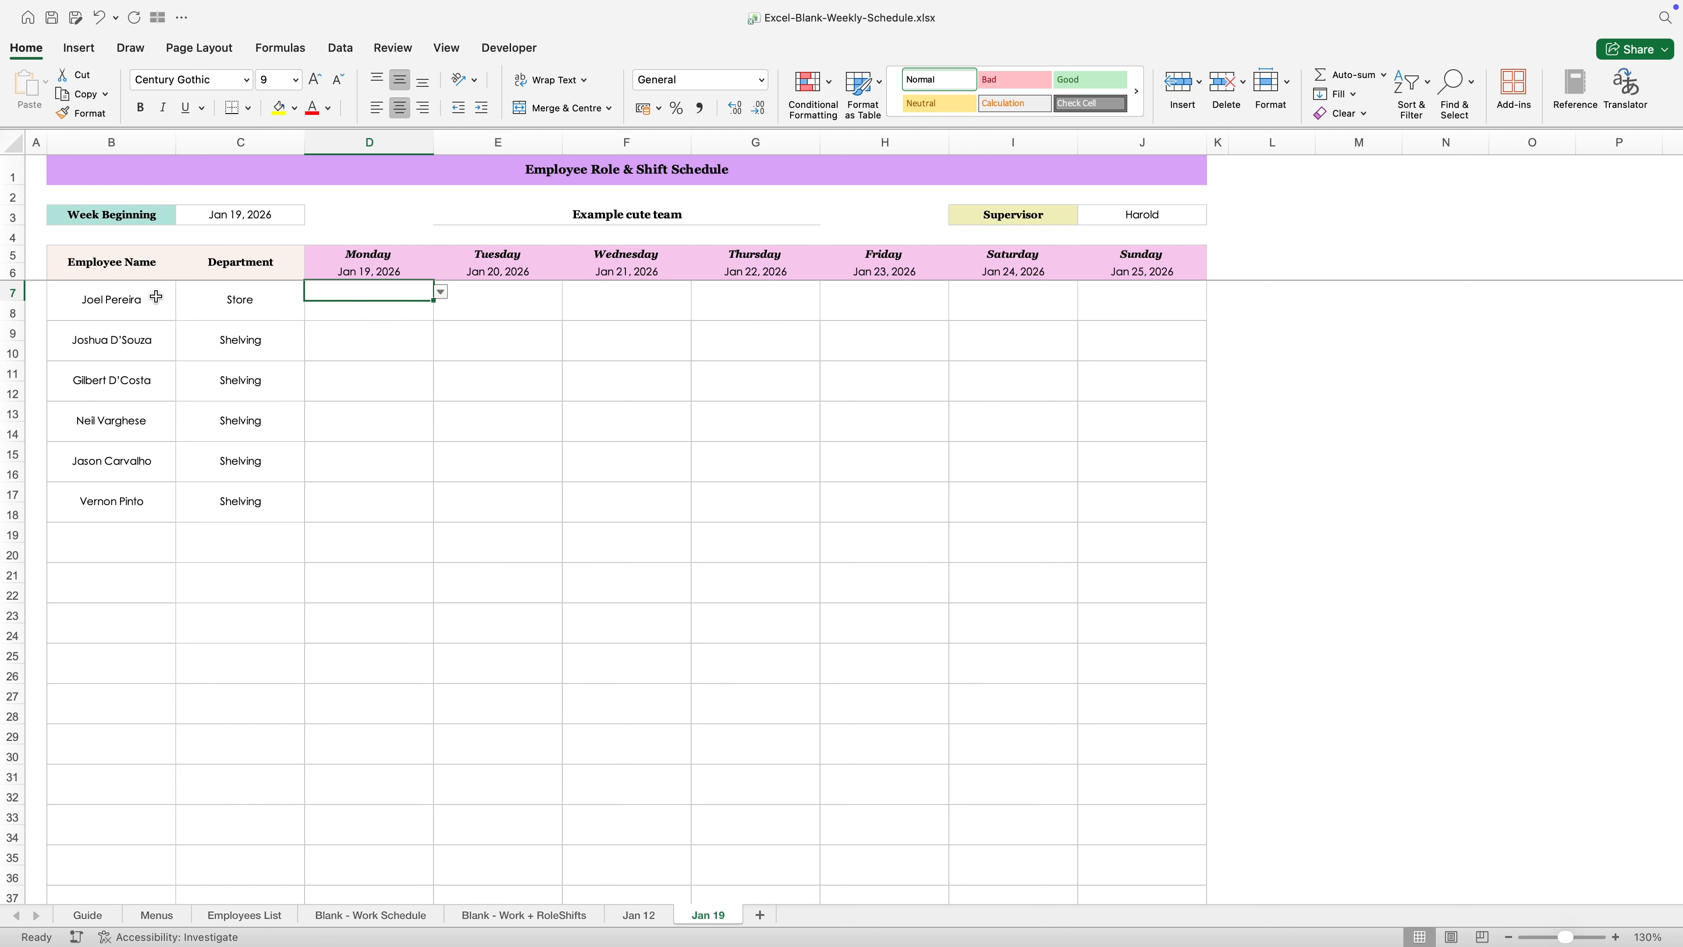
left_click(49, 302)
left_click(400, 290)
left_click(440, 292)
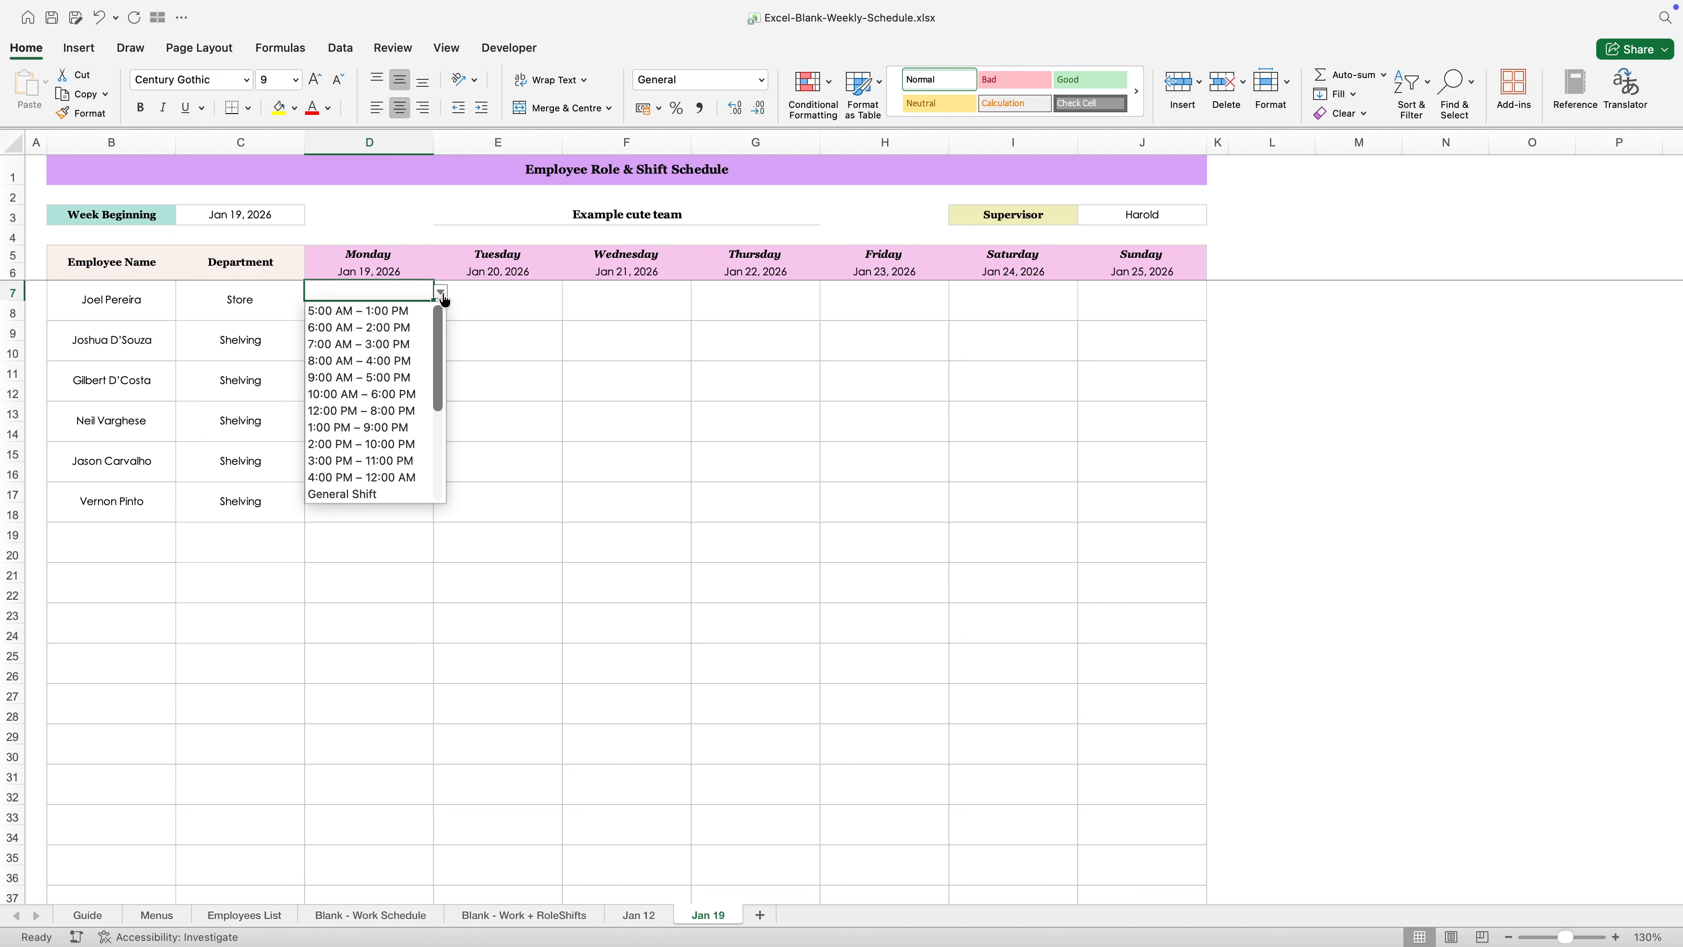
left_click(379, 383)
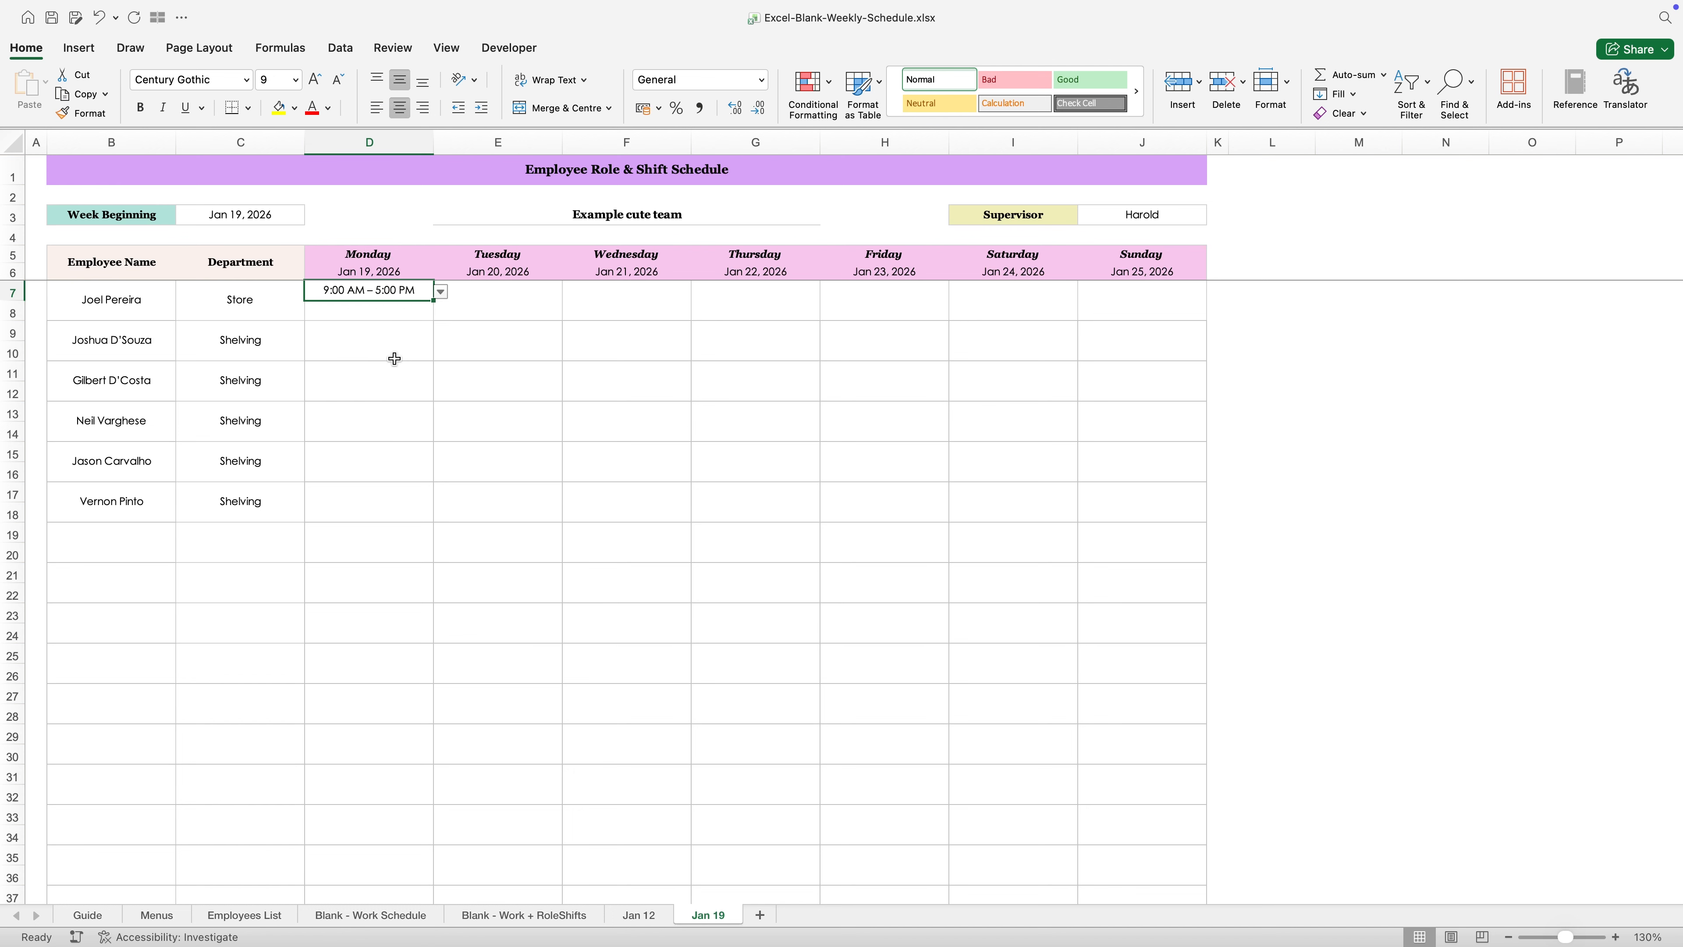
key("super+c")
left_click_drag(483, 296, 1086, 292)
key("Return")
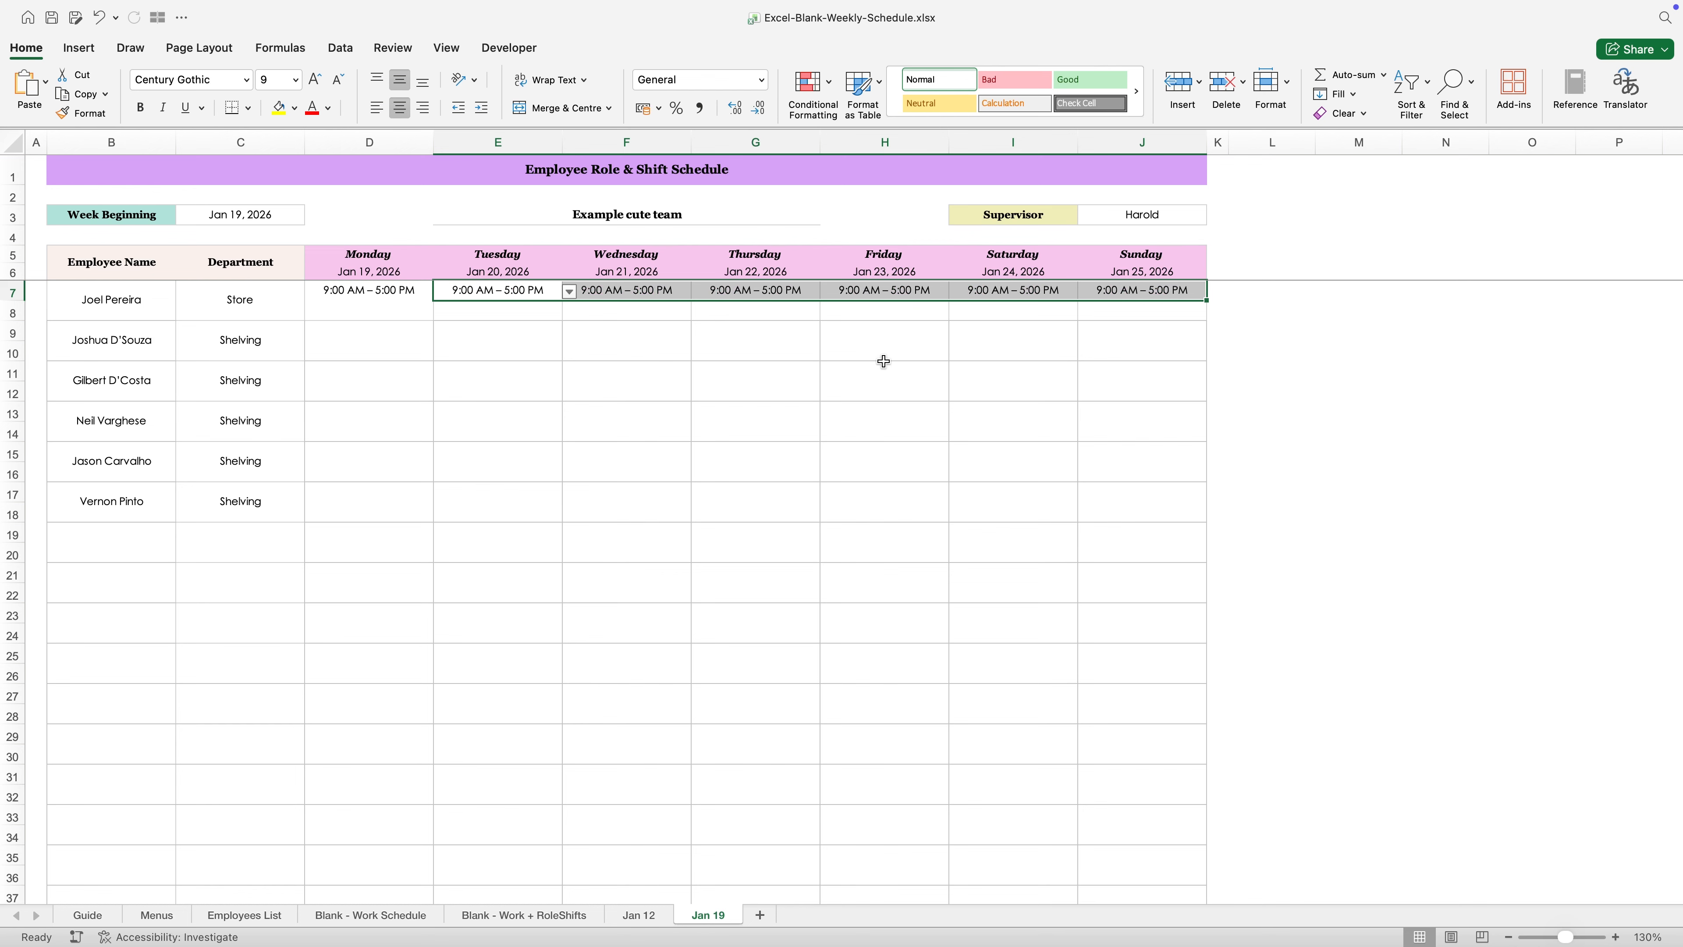
left_click(890, 371)
- Change the Thursday entry of the employee in row 7 to OFF
left_click(762, 292)
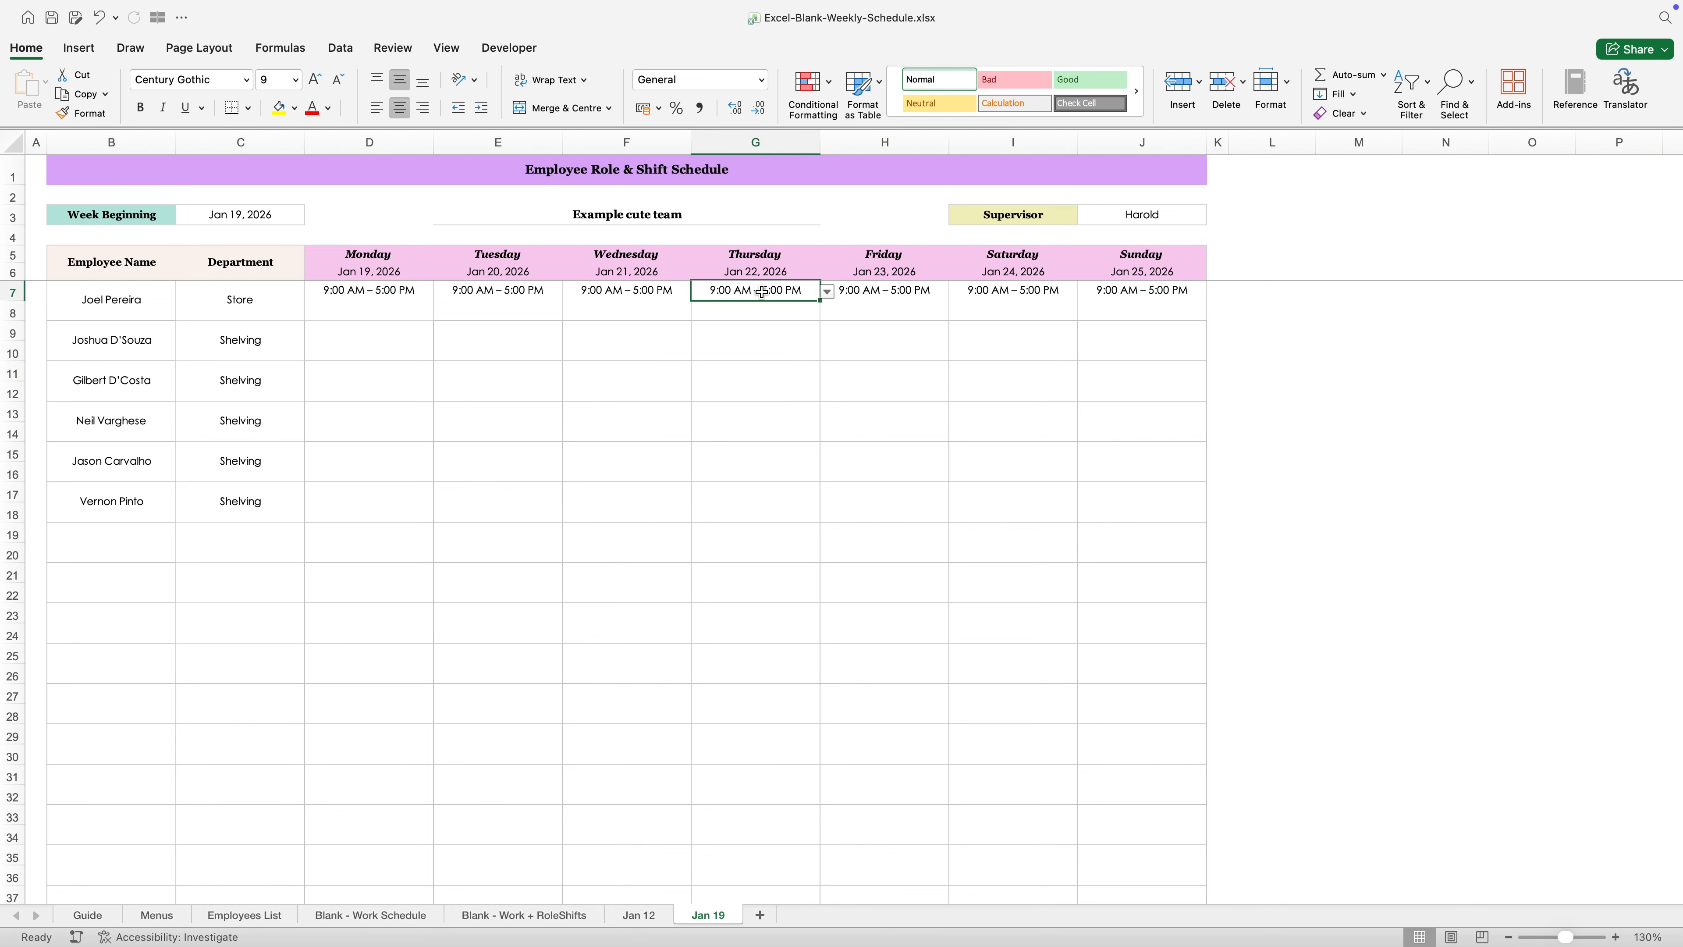
type("OFF")
key("Return")
left_click(748, 391)
left_click(743, 419)
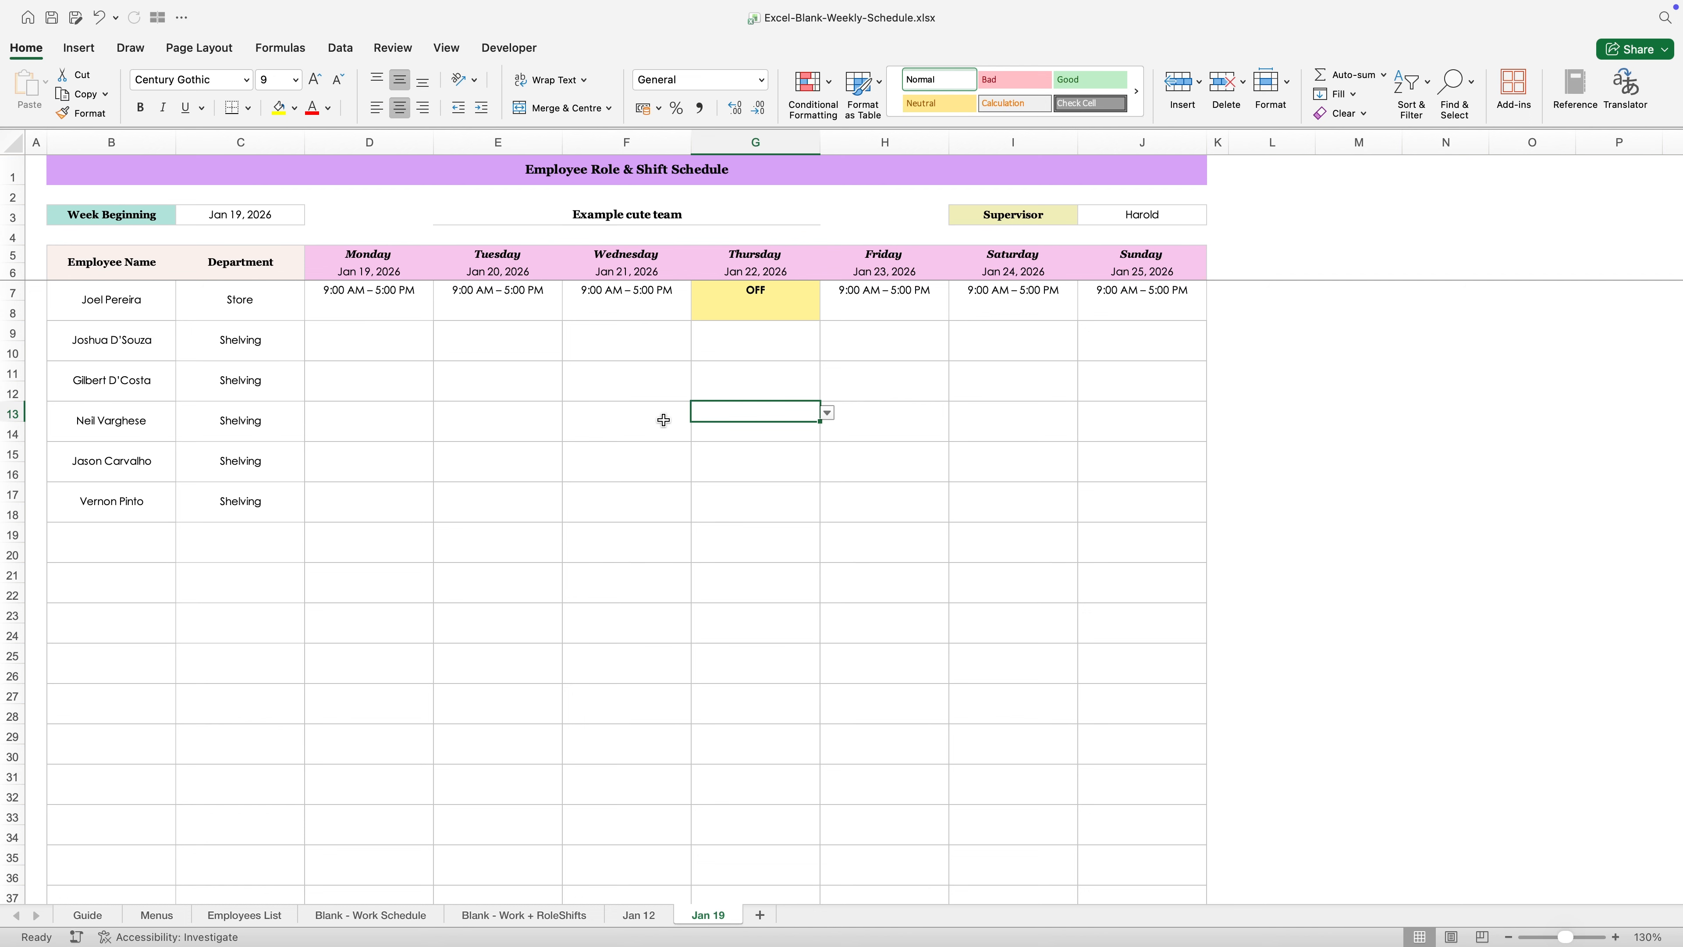
- Examine the role options for Monday in row 8 and their source in the Shift Roles column on the Menus sheet
left_click(381, 915)
left_click(713, 916)
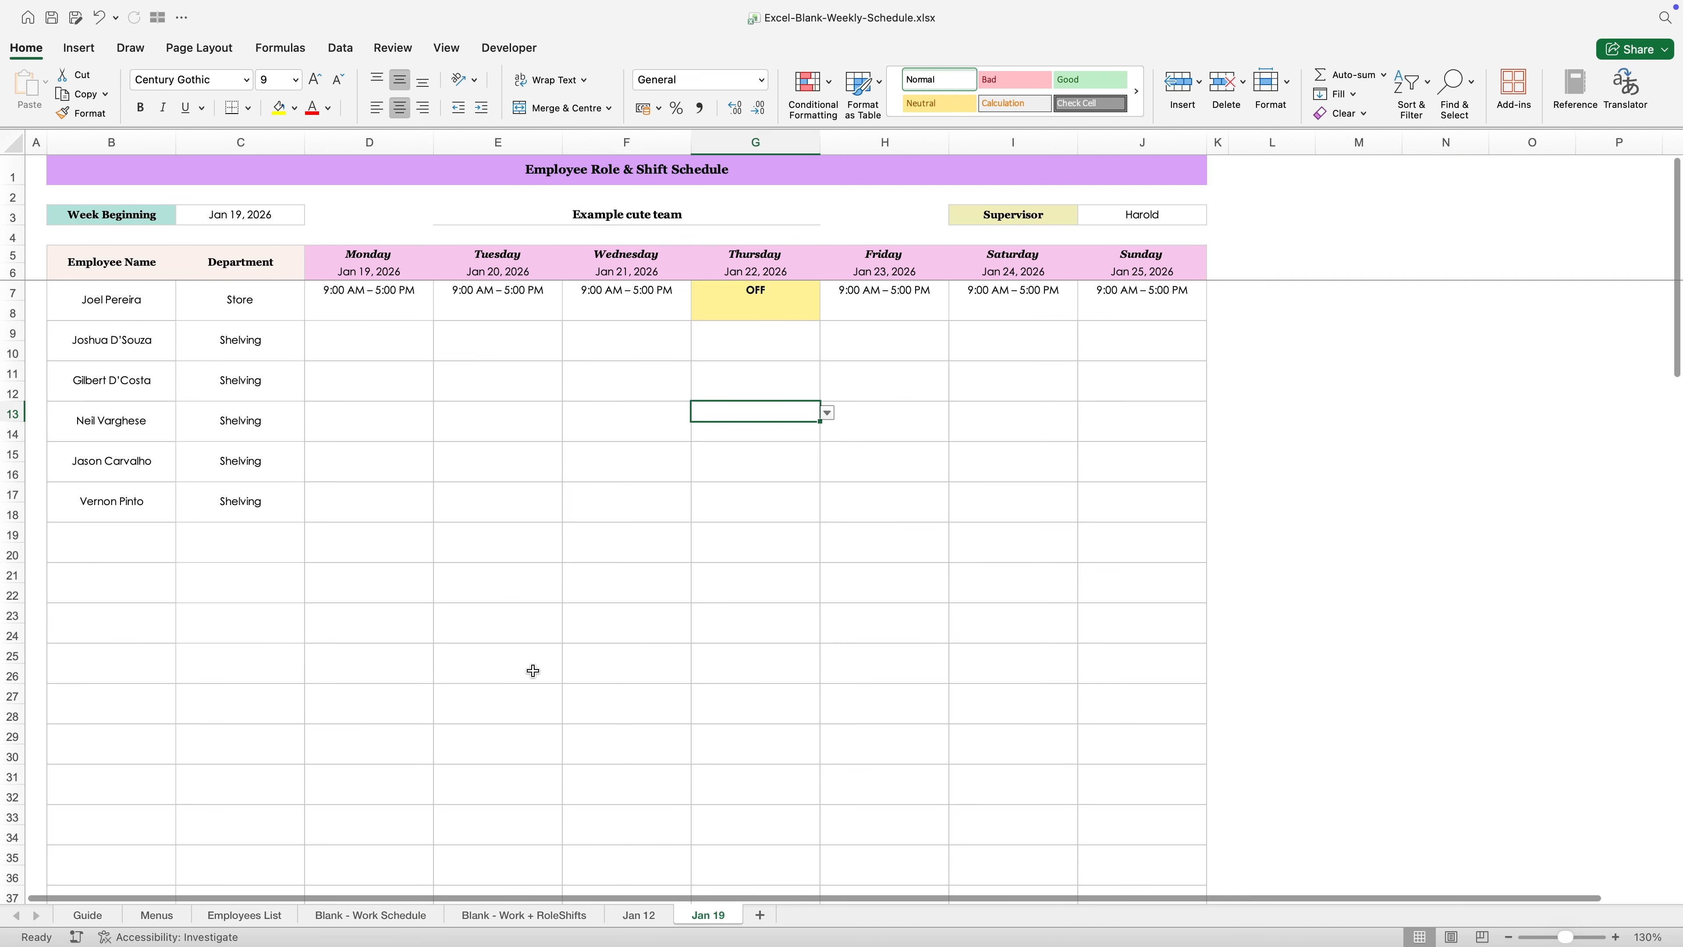
left_click(398, 311)
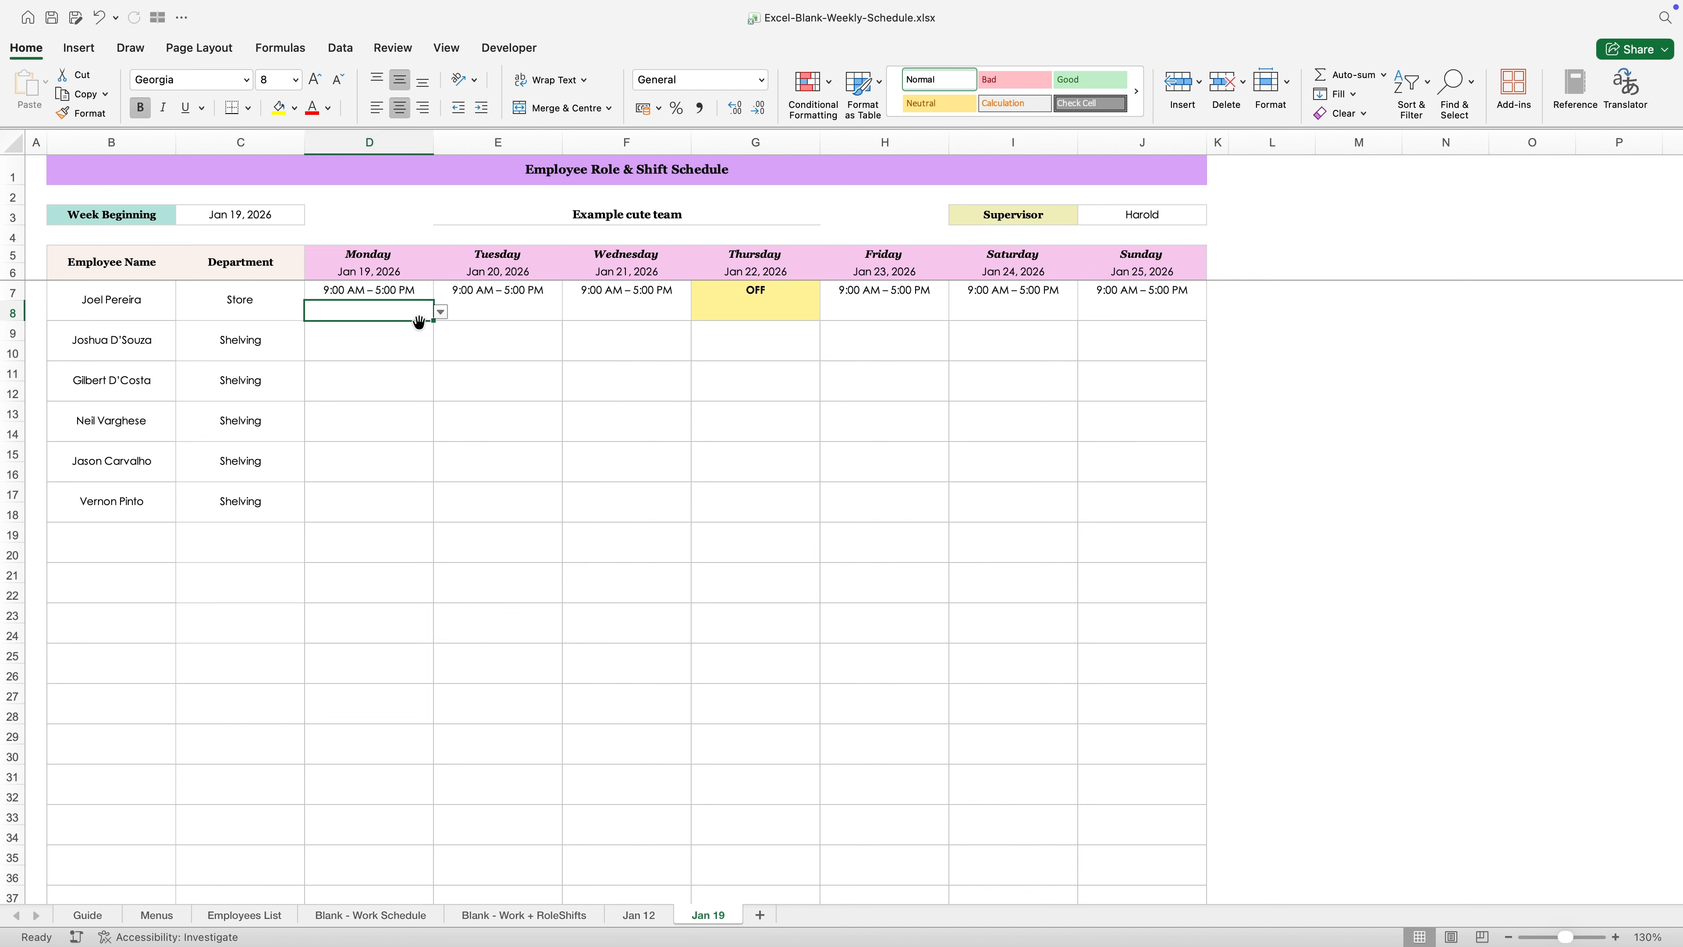
left_click(440, 312)
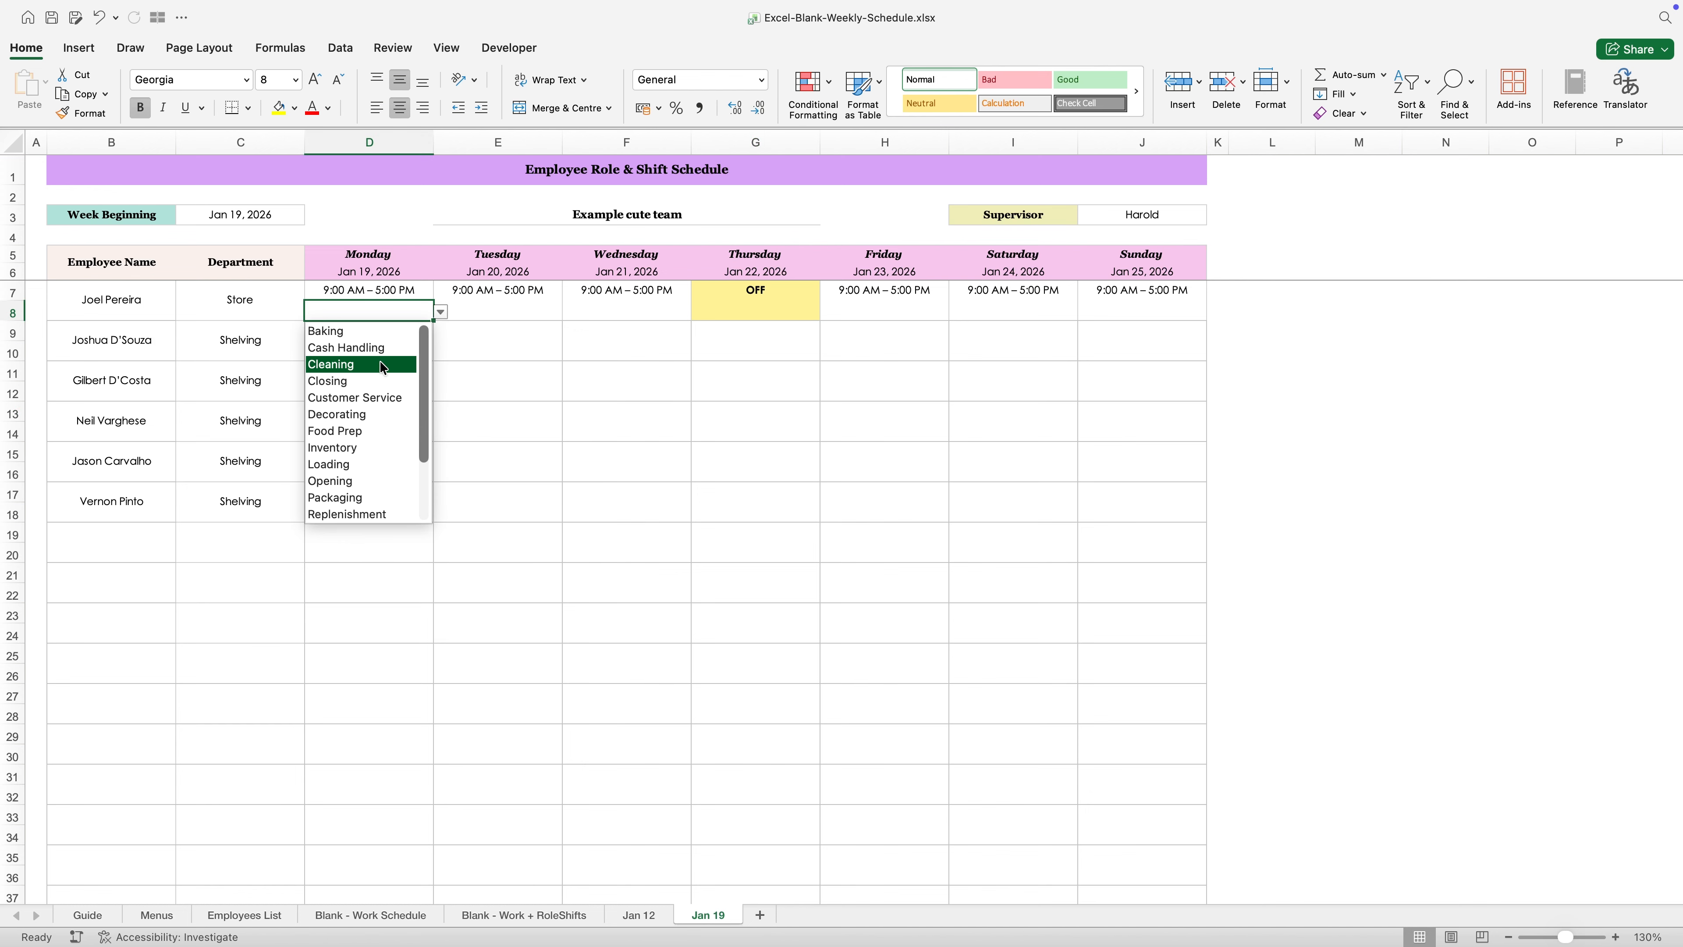
key("Escape")
left_click(173, 915)
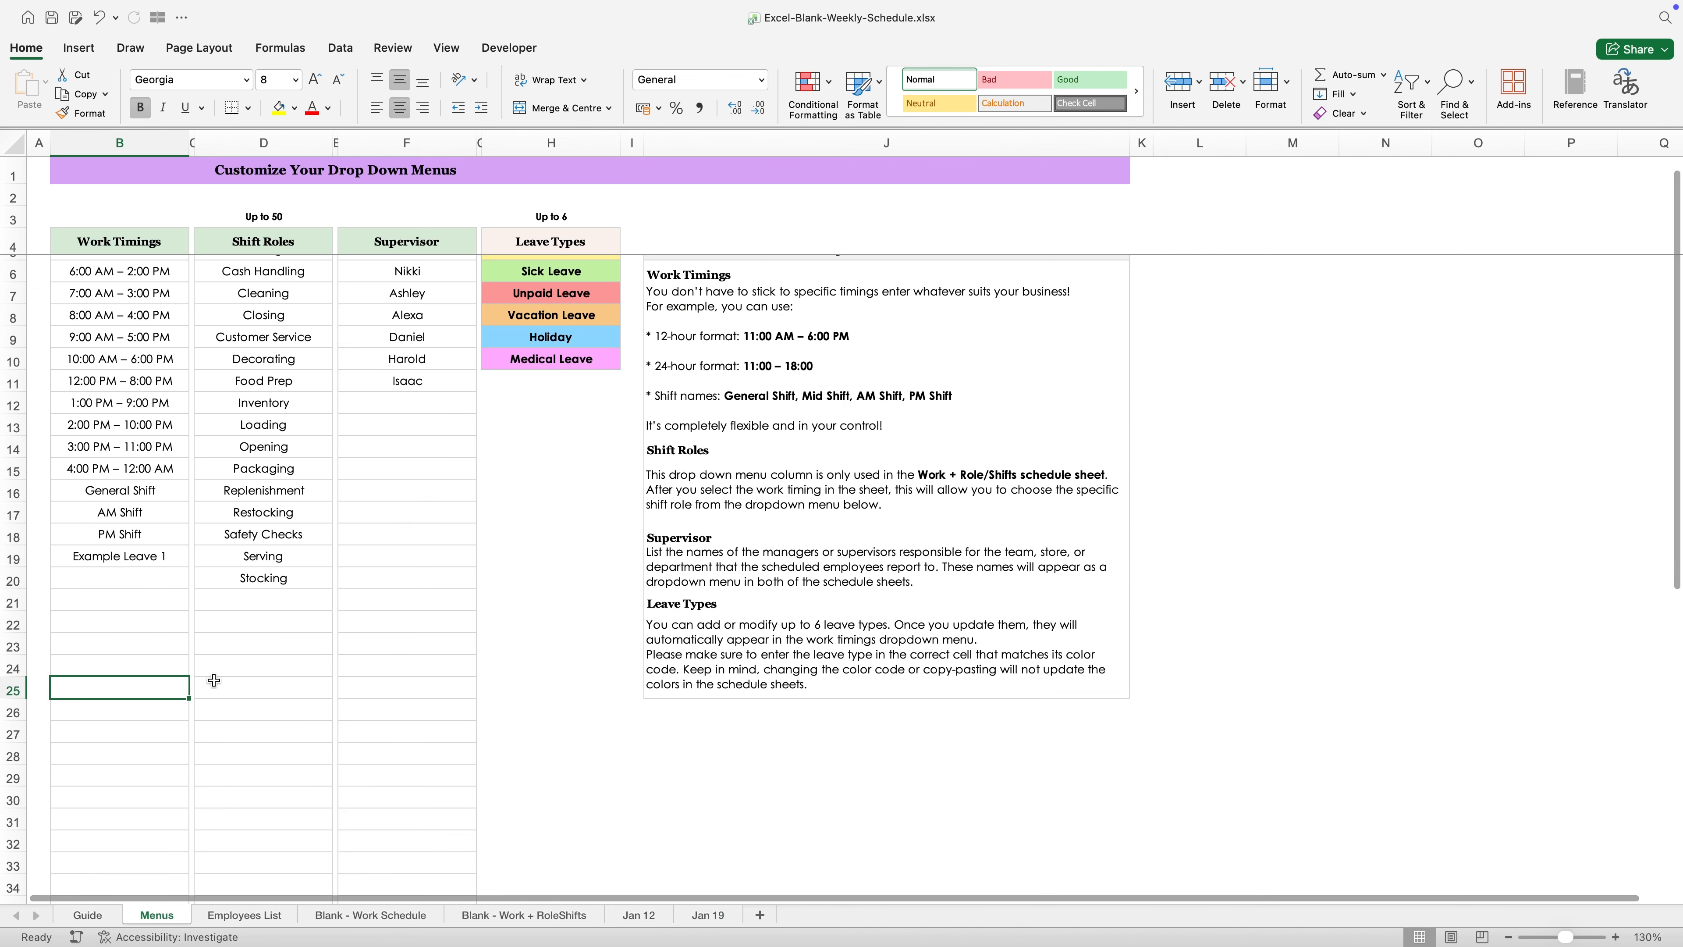
scroll(289, 268, "up", 1)
left_click_drag(285, 246, 270, 530)
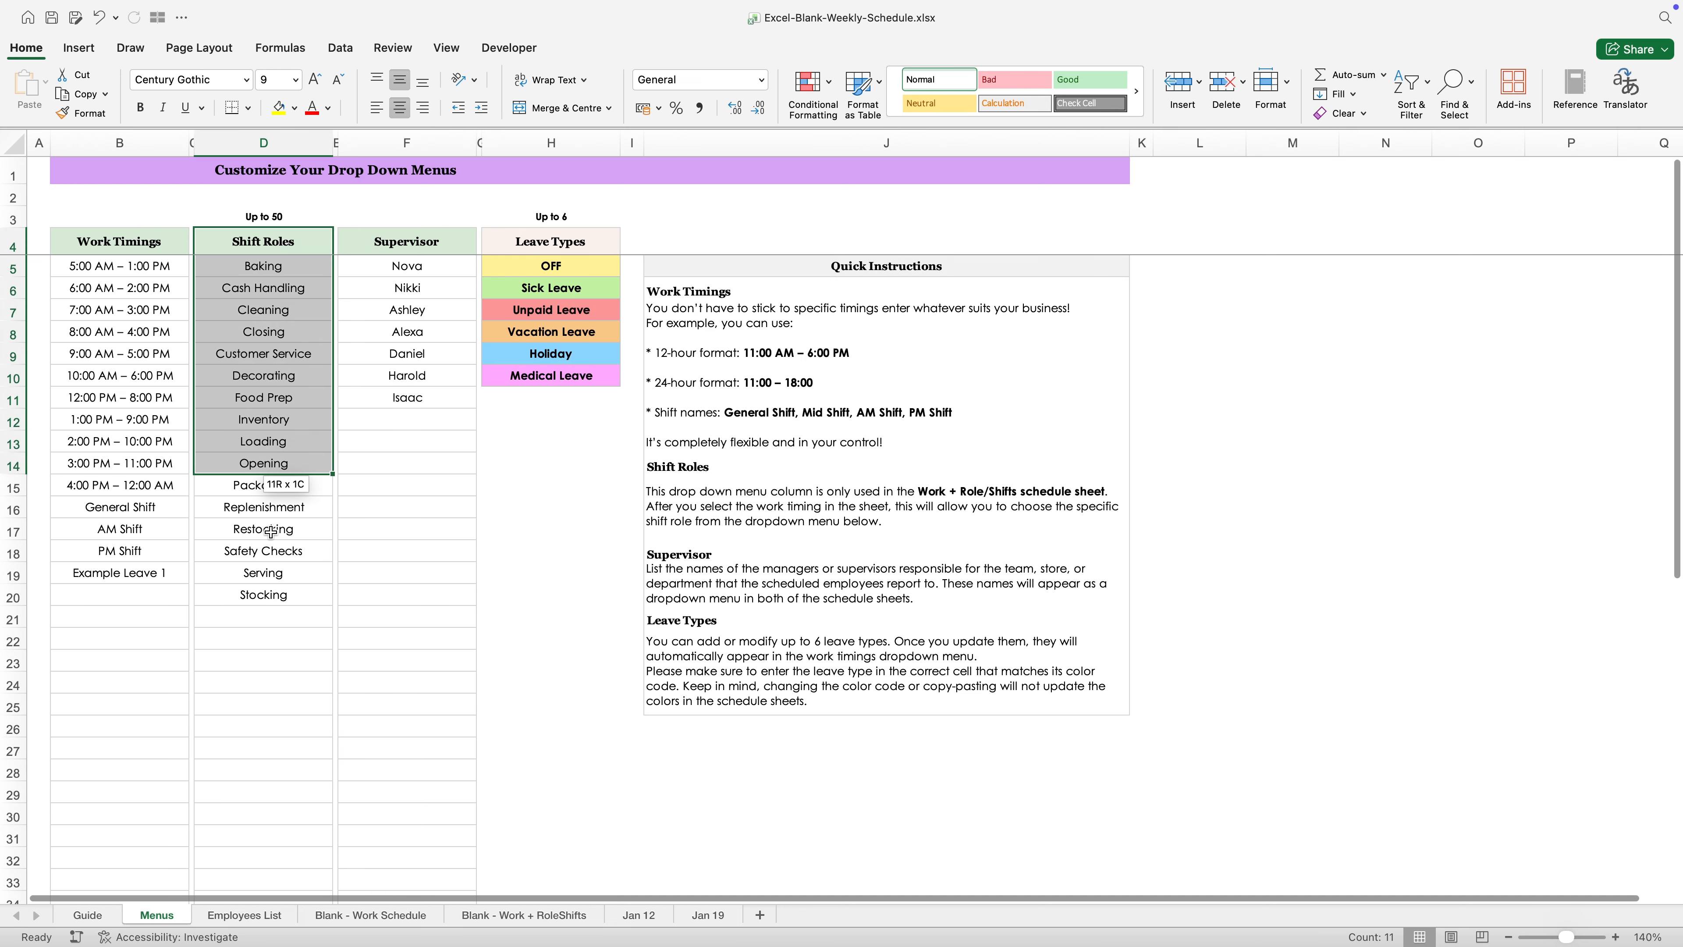
left_click(270, 530)
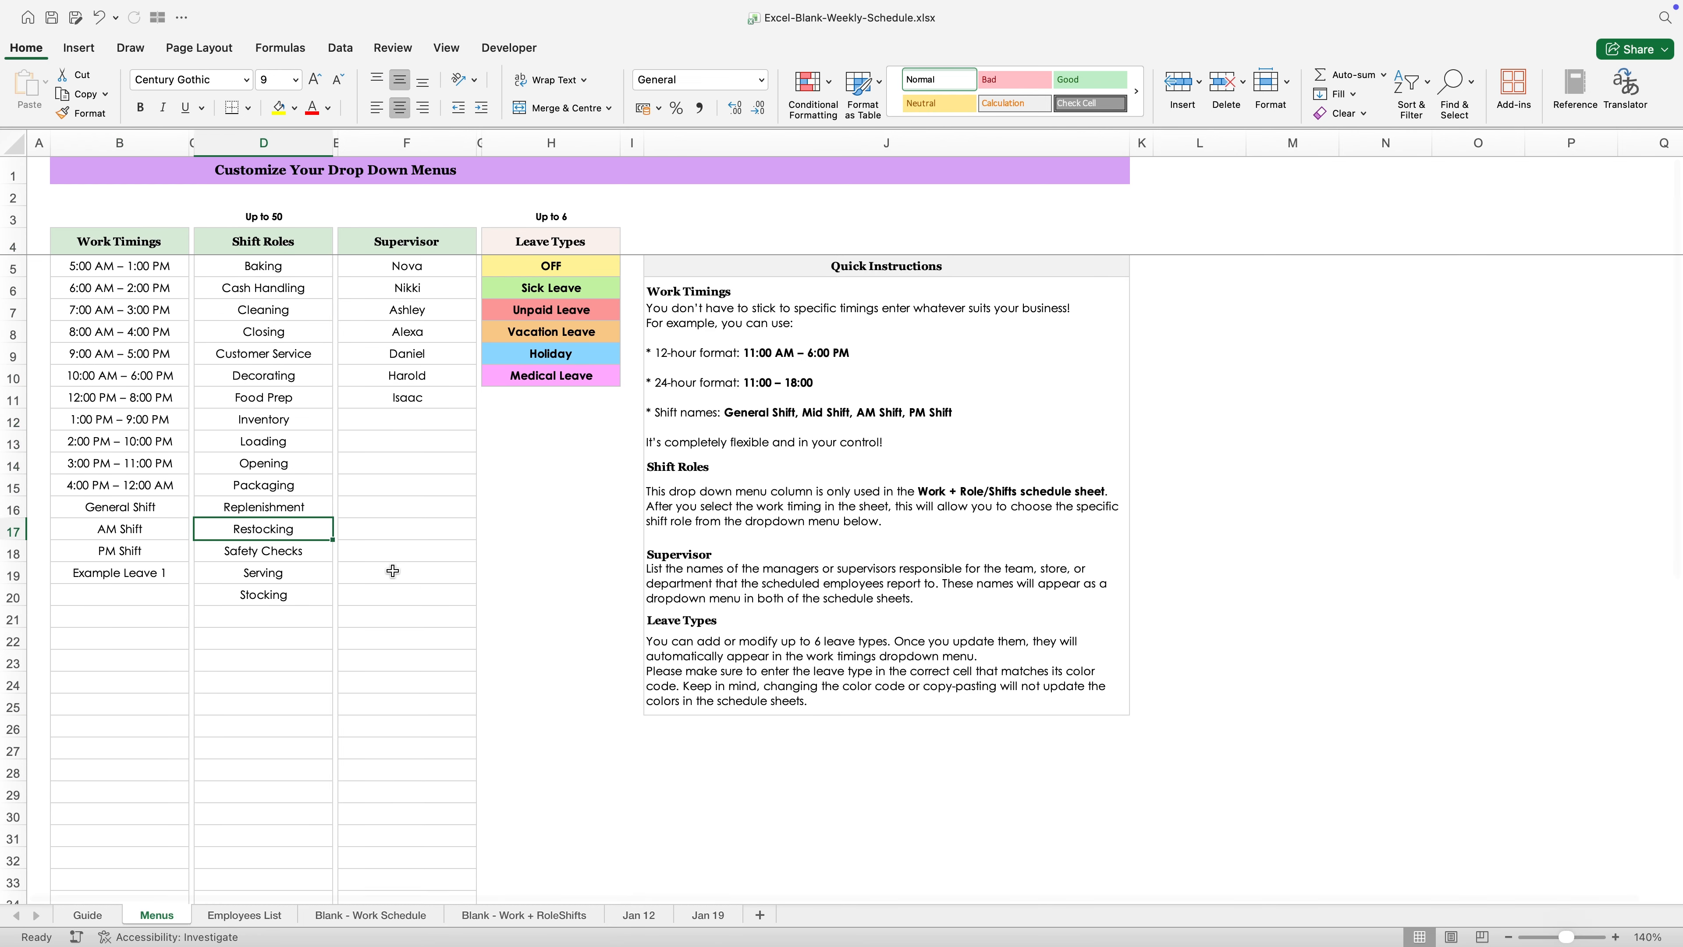
left_click(706, 915)
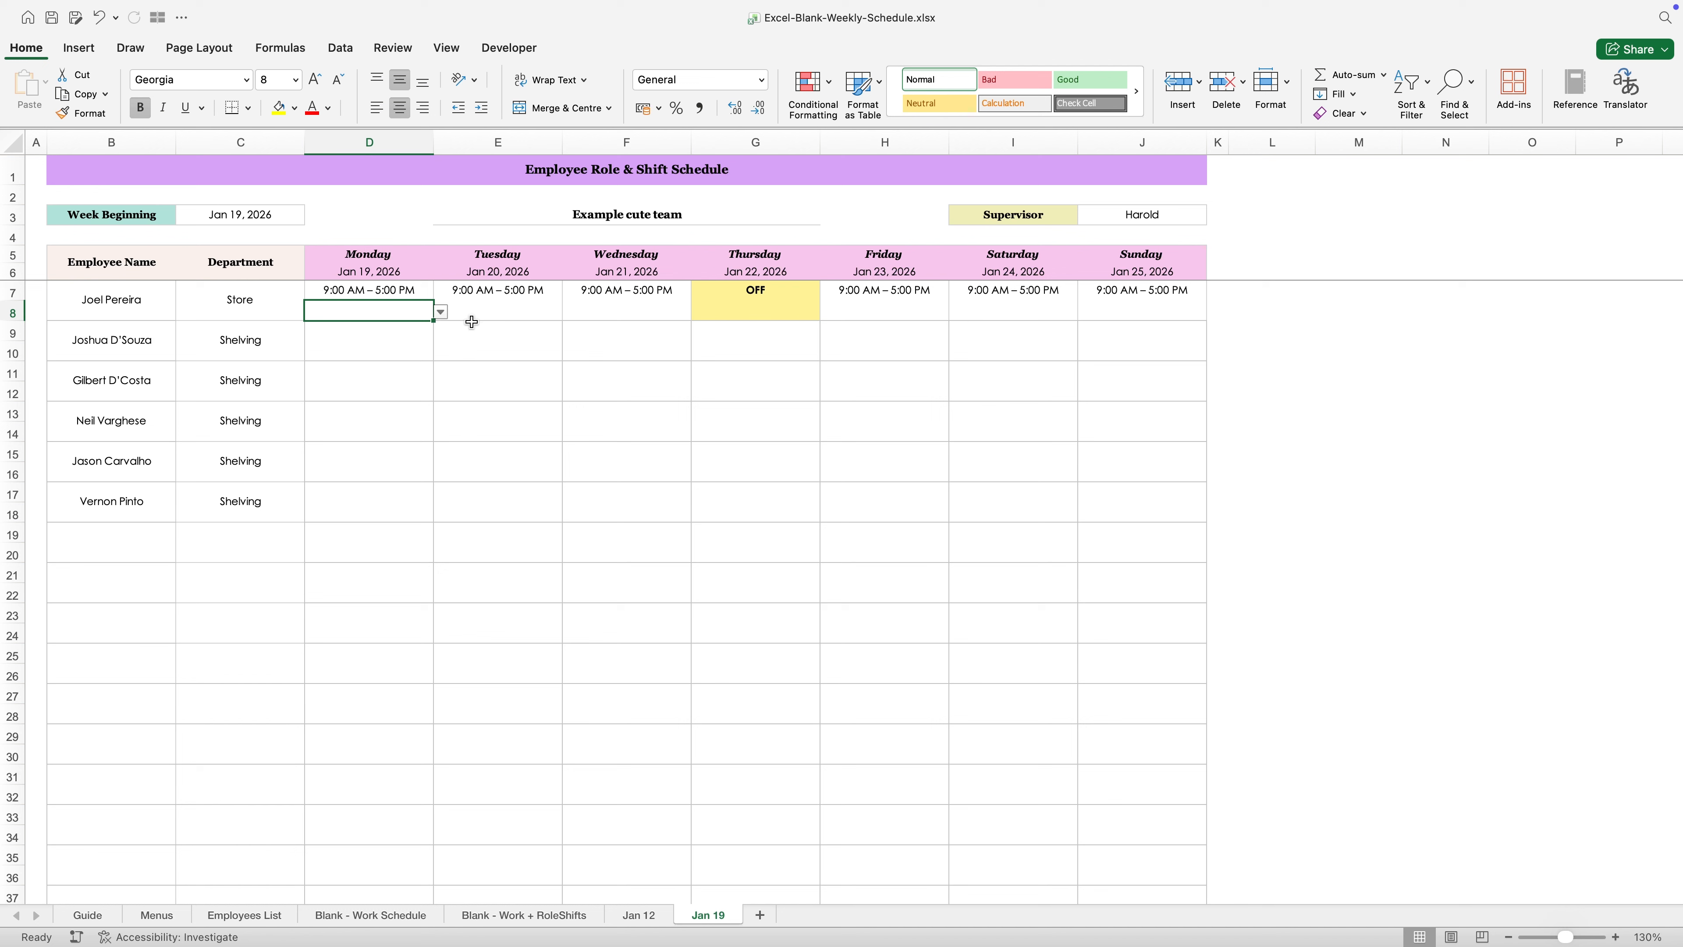
- Set the Monday role in row 8 to Stocking and copy it to Tuesday and Wednesday
left_click(441, 312)
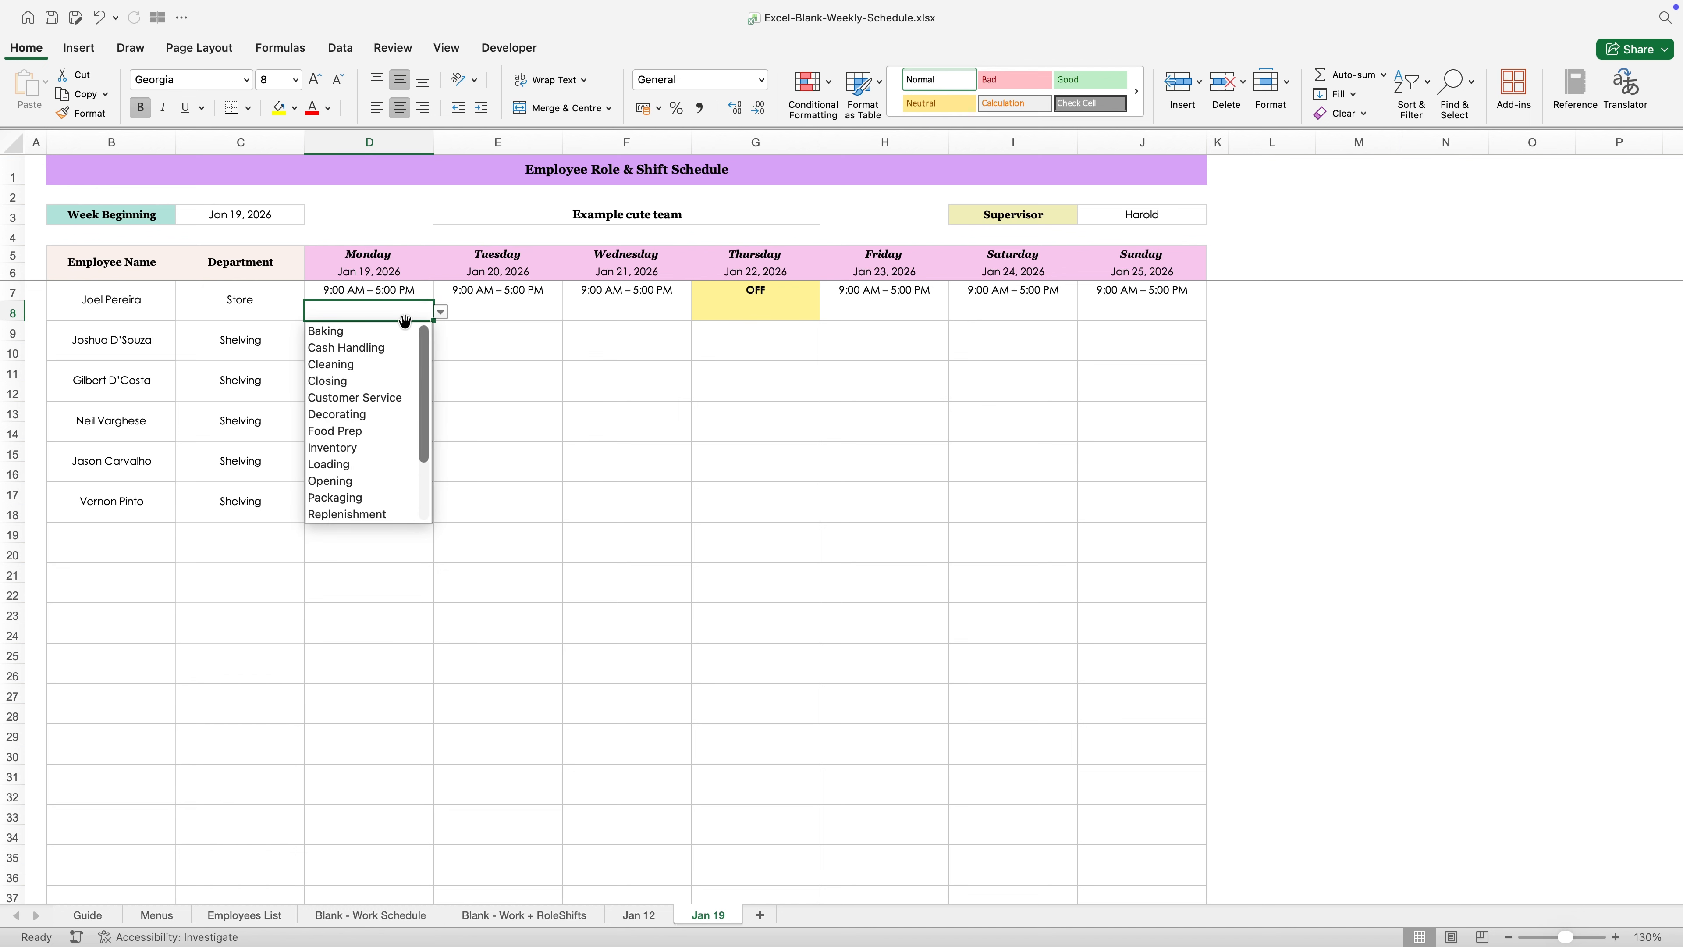
scroll(371, 464, "down", 4)
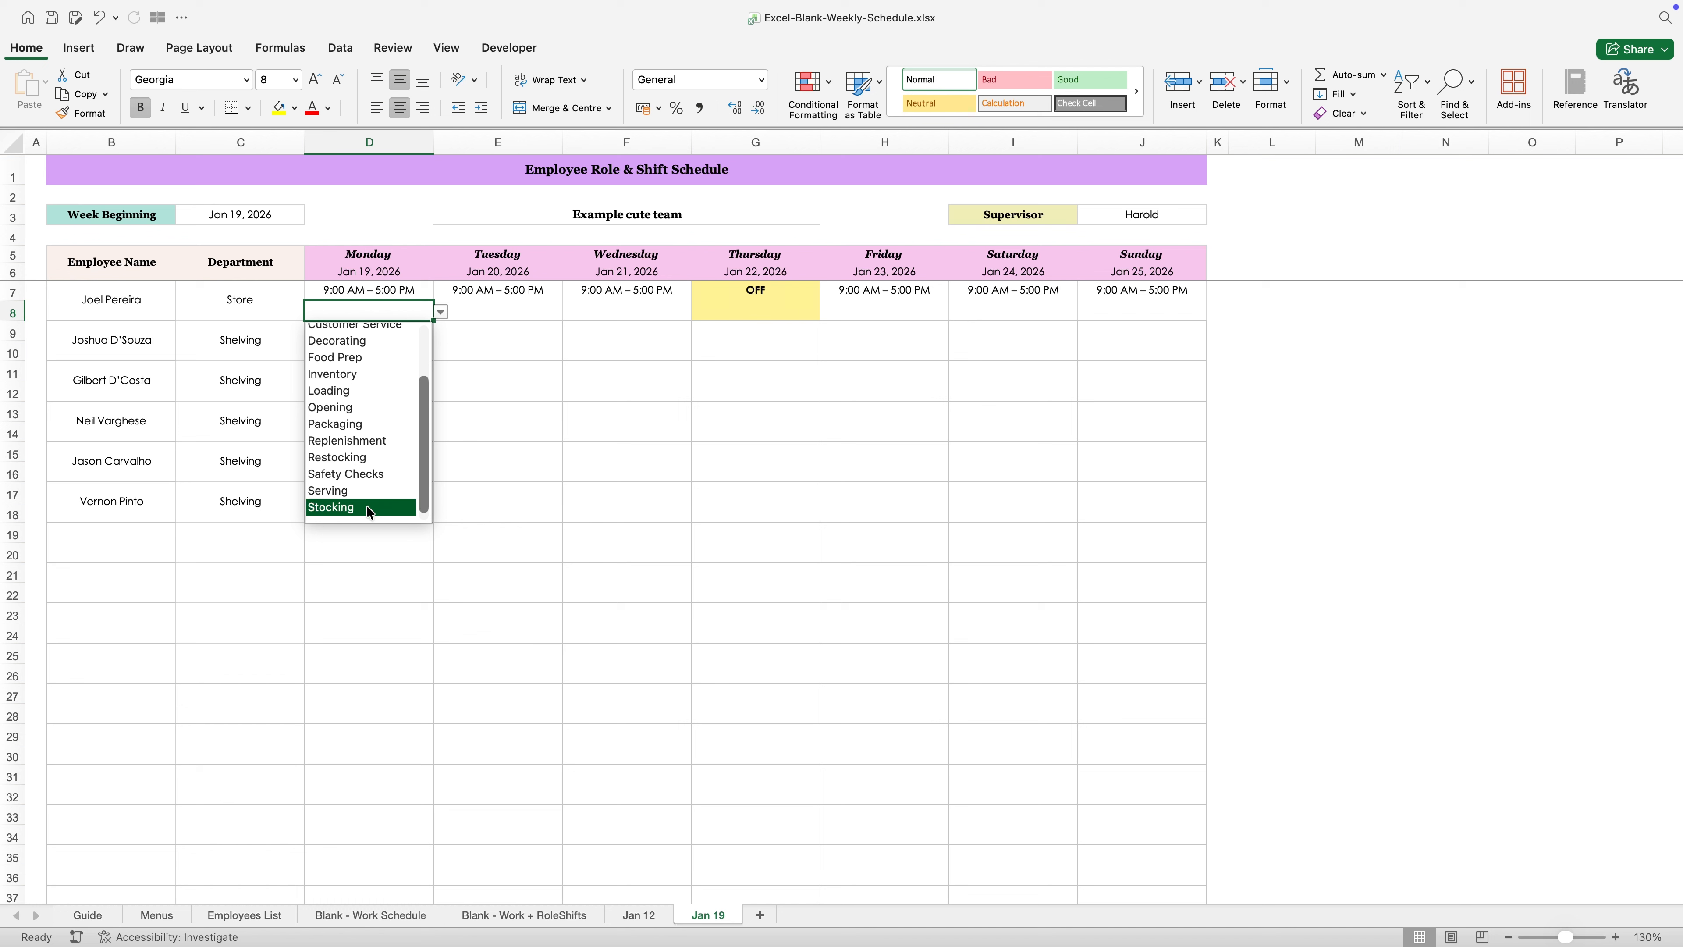
left_click(367, 505)
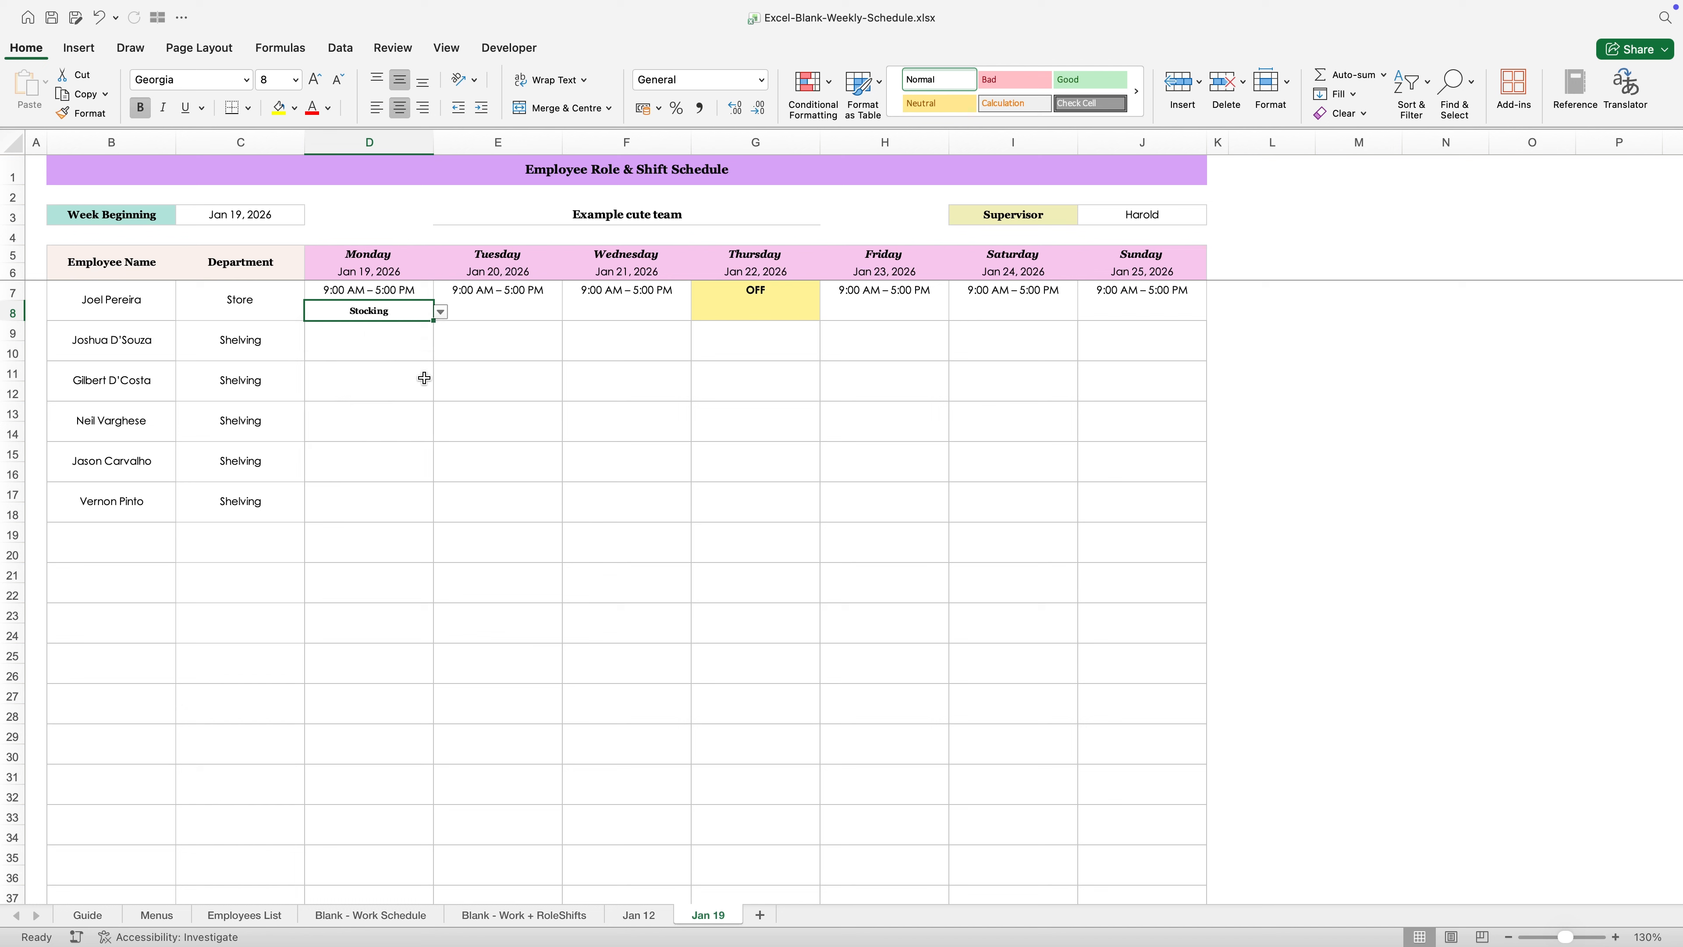
key("ctrl+c")
left_click_drag(497, 310, 626, 310)
key("Return")
left_click(499, 335)
- Set the Friday role in row 8 to Inventory and copy it to Saturday and Sunday
left_click(888, 312)
left_click(956, 312)
left_click(882, 492)
key("super+c")
left_click_drag(1013, 310, 1142, 311)
key("Return")
left_click(1005, 391)
left_click(1150, 311)
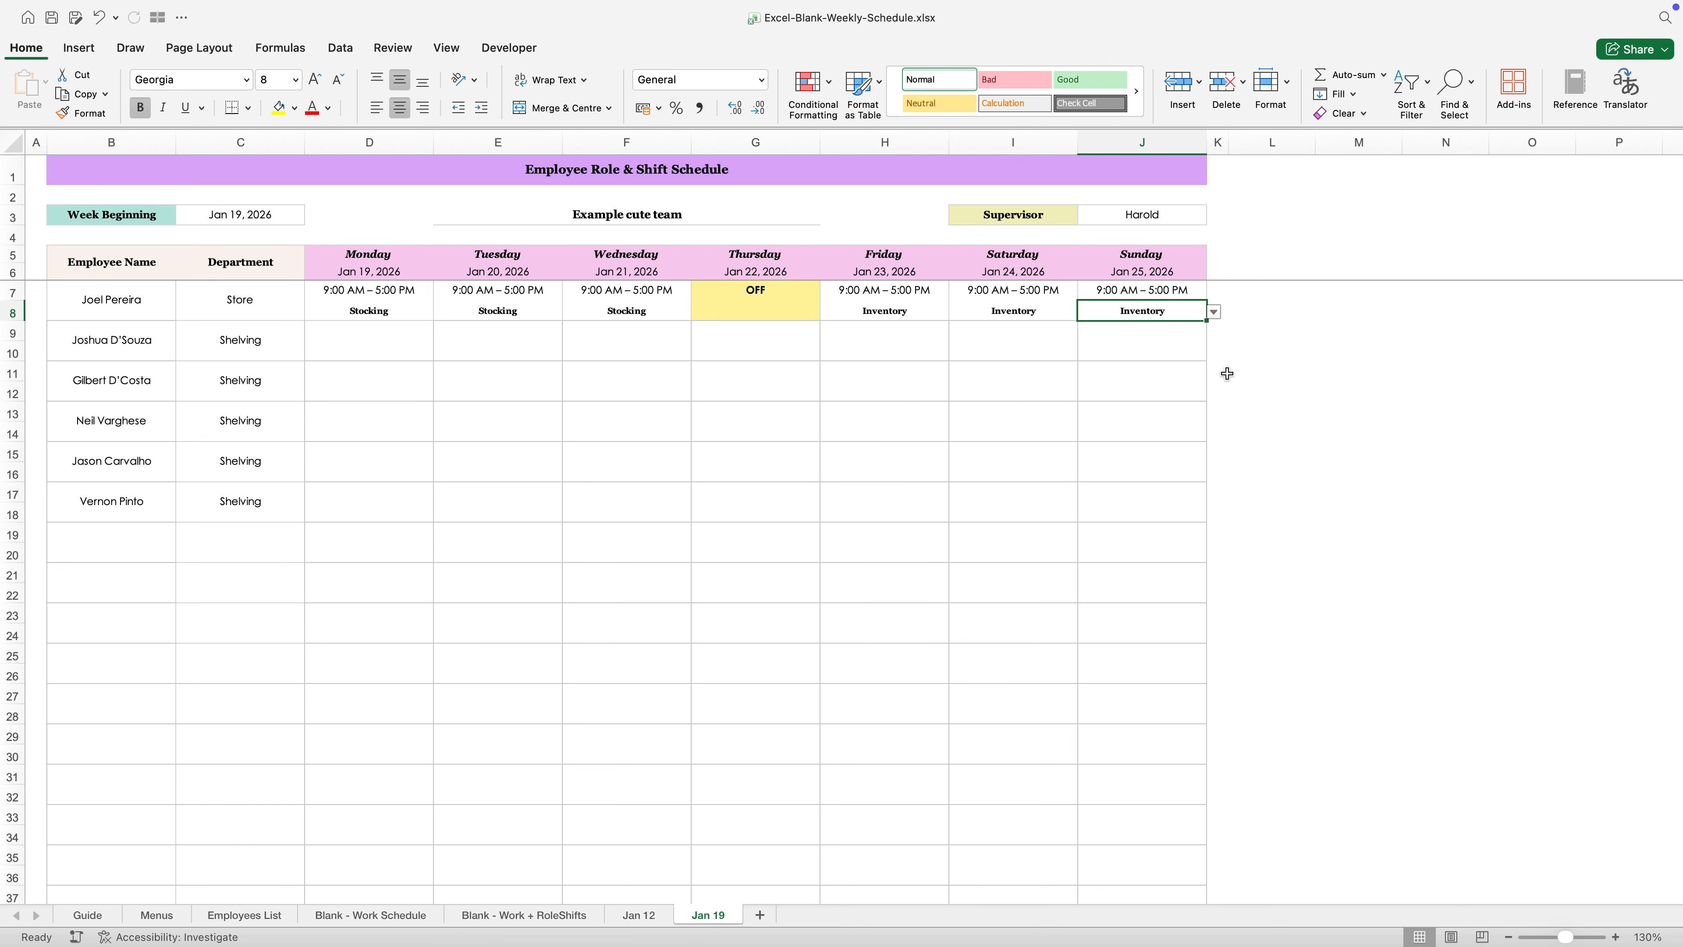
- Review the roles assigned to the first employee across the week in row 8
left_click(395, 312)
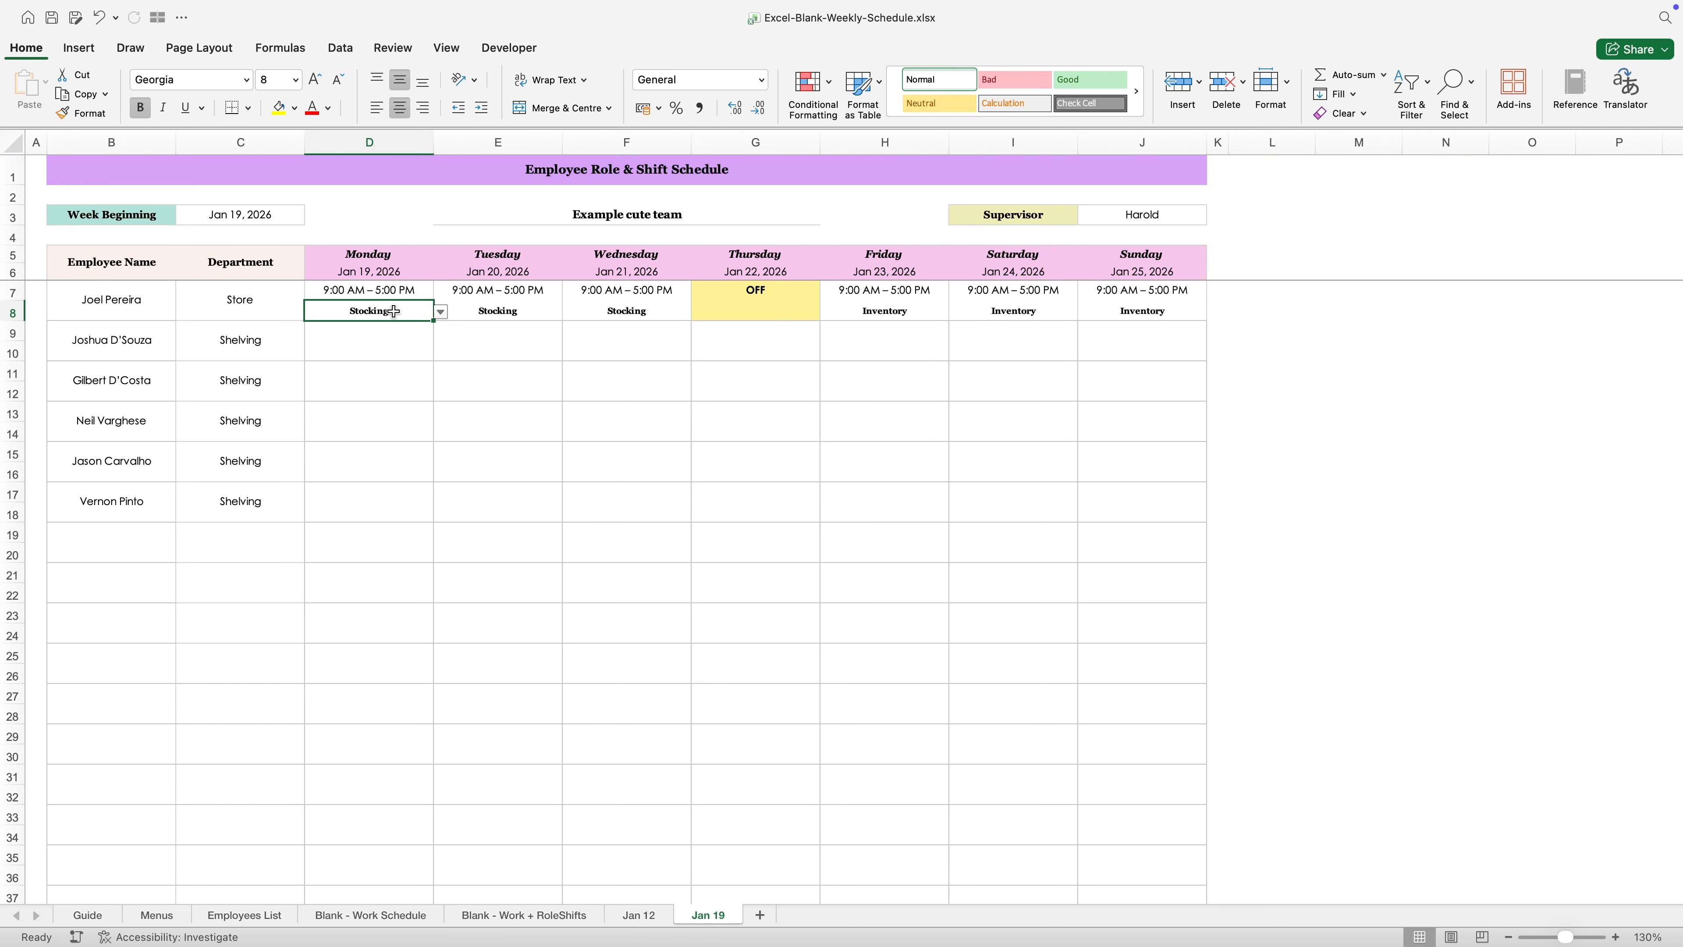
left_click(478, 306)
left_click(646, 306)
left_click_drag(848, 313, 1148, 315)
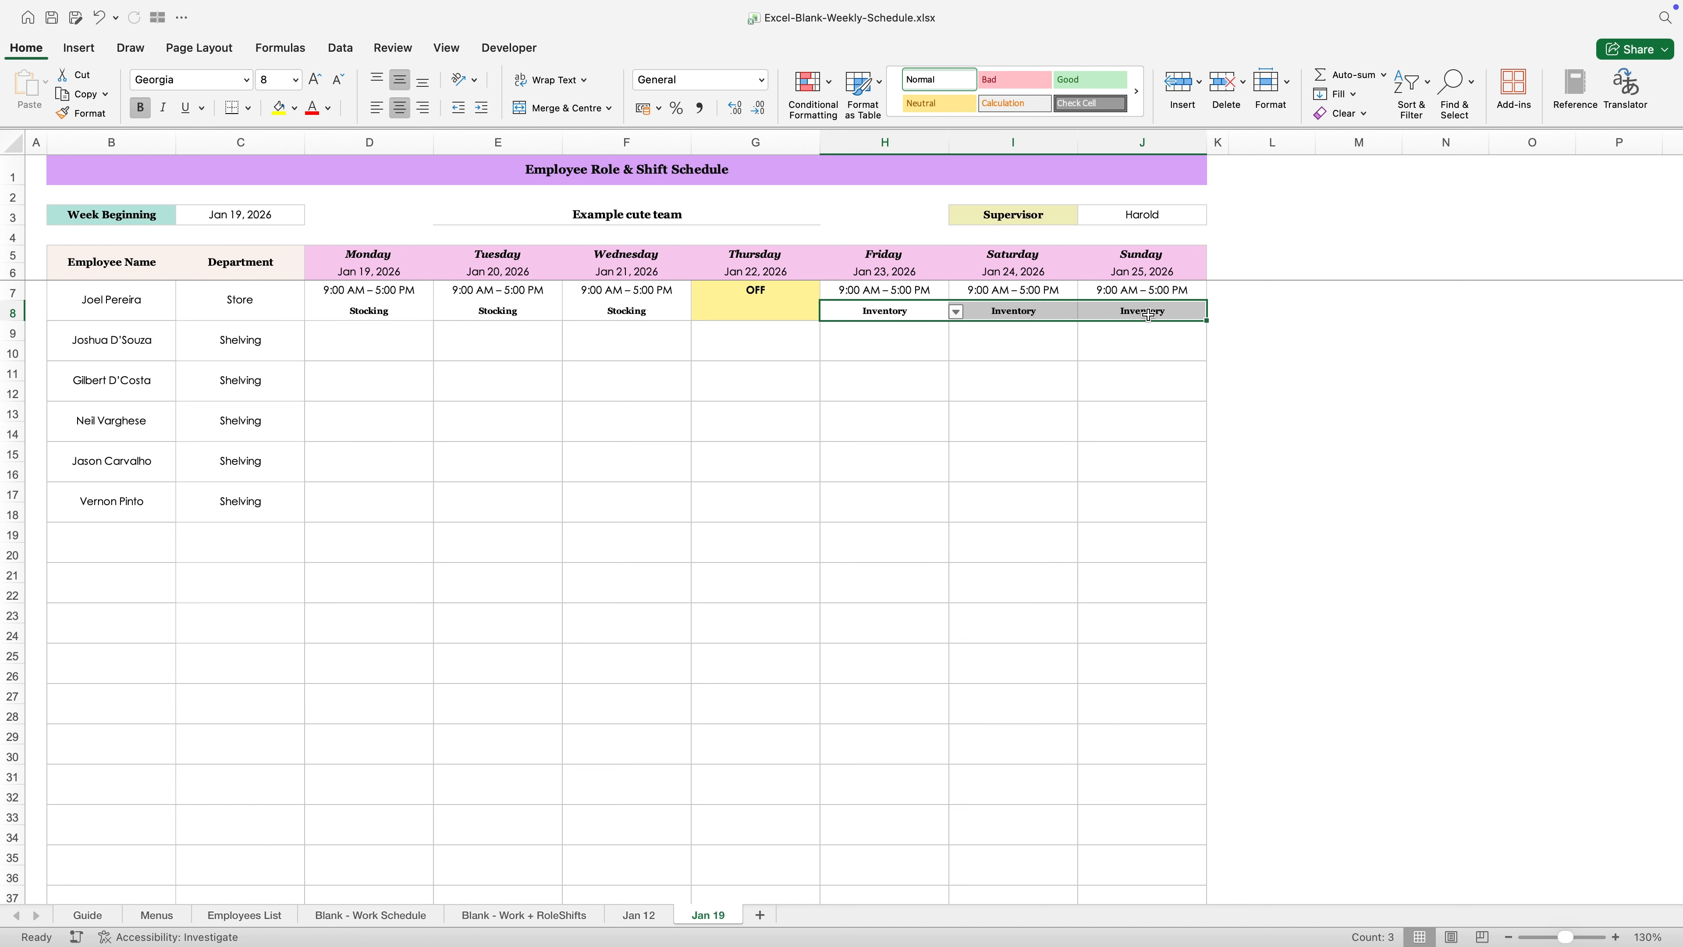
left_click(1248, 358)
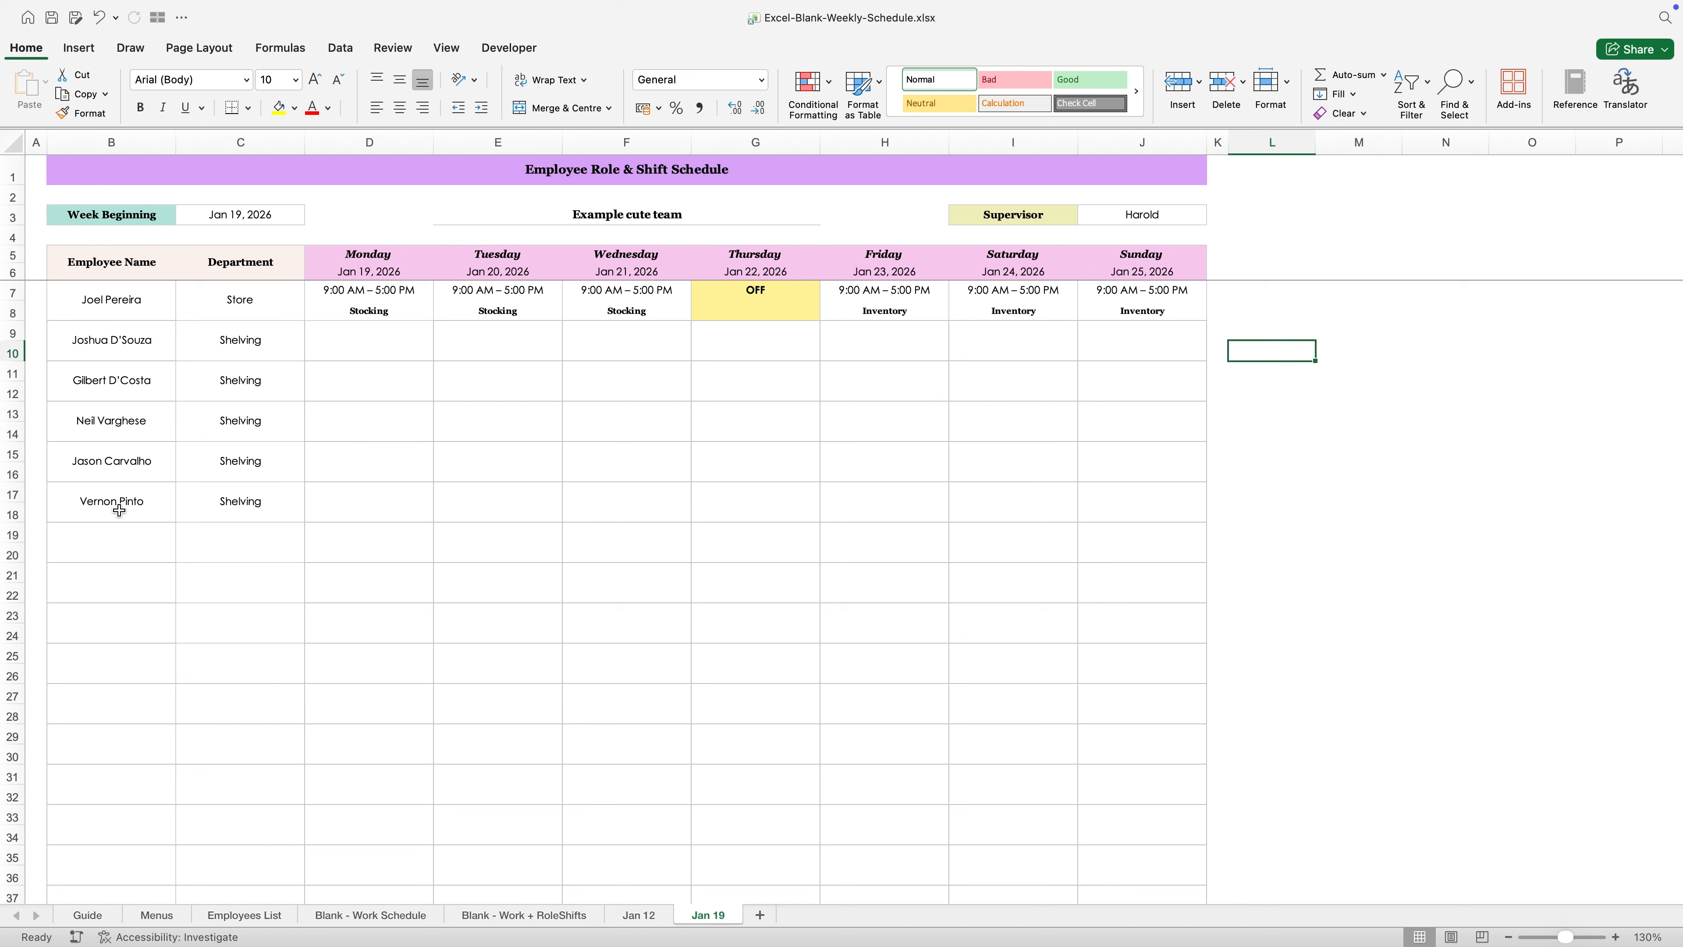
- Set the Monday shift in row 15 to 12:00 PM – 8:00 PM and copy it across Tuesday to Sunday
left_click(77, 449)
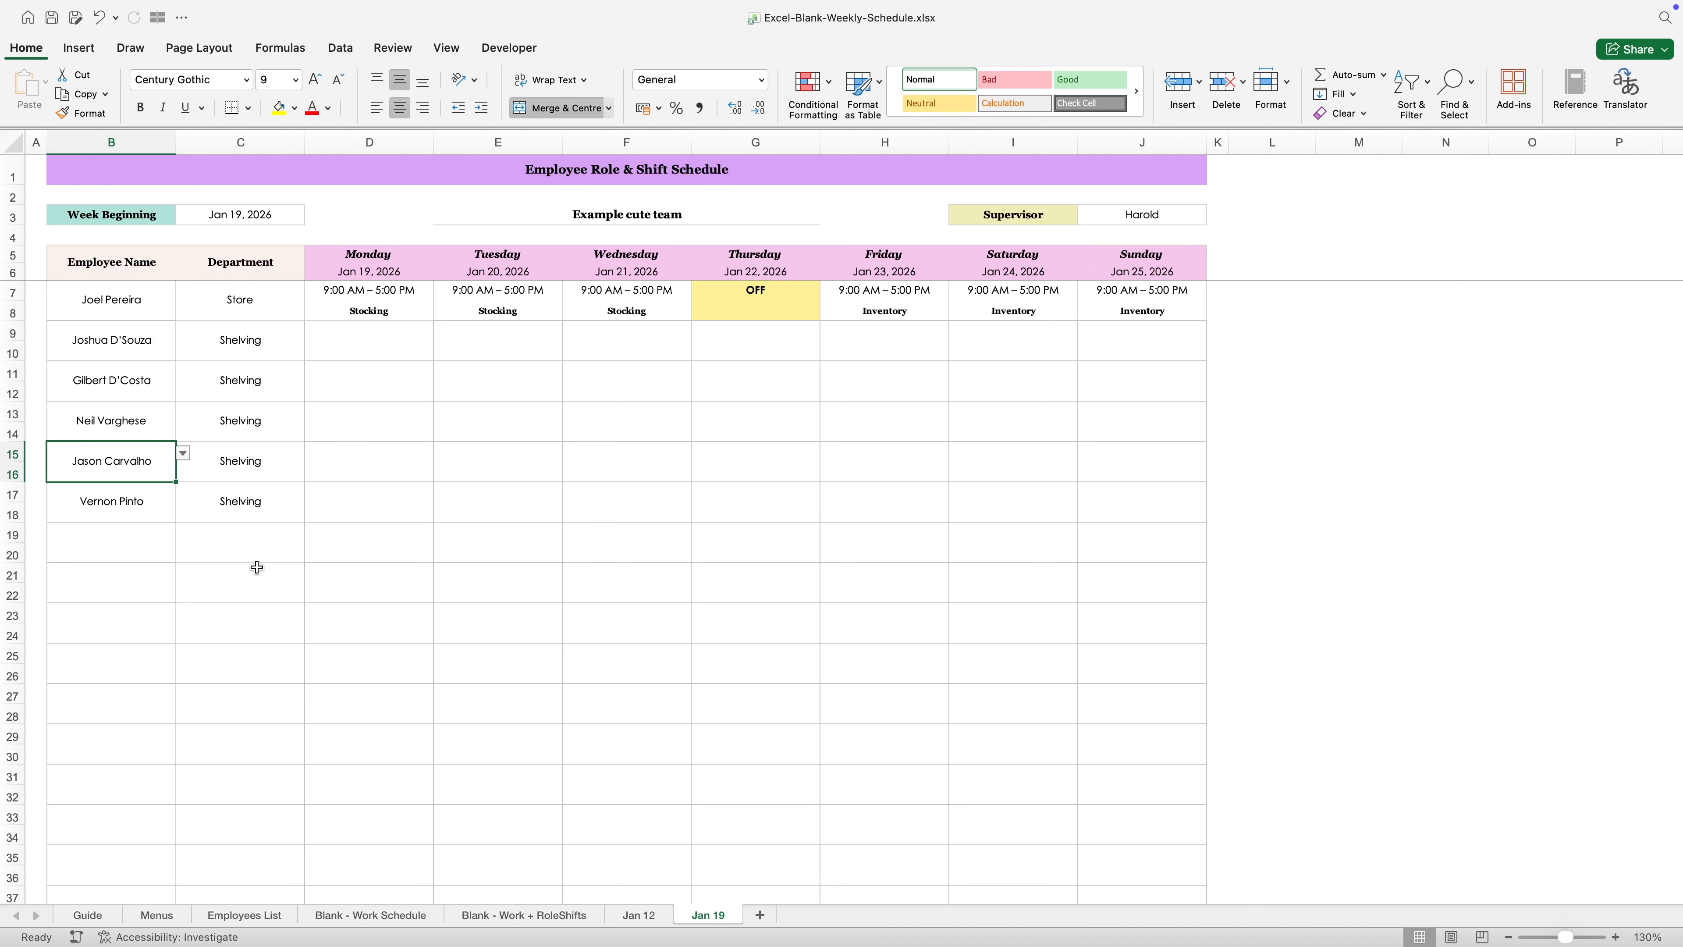
left_click(371, 454)
left_click(442, 453)
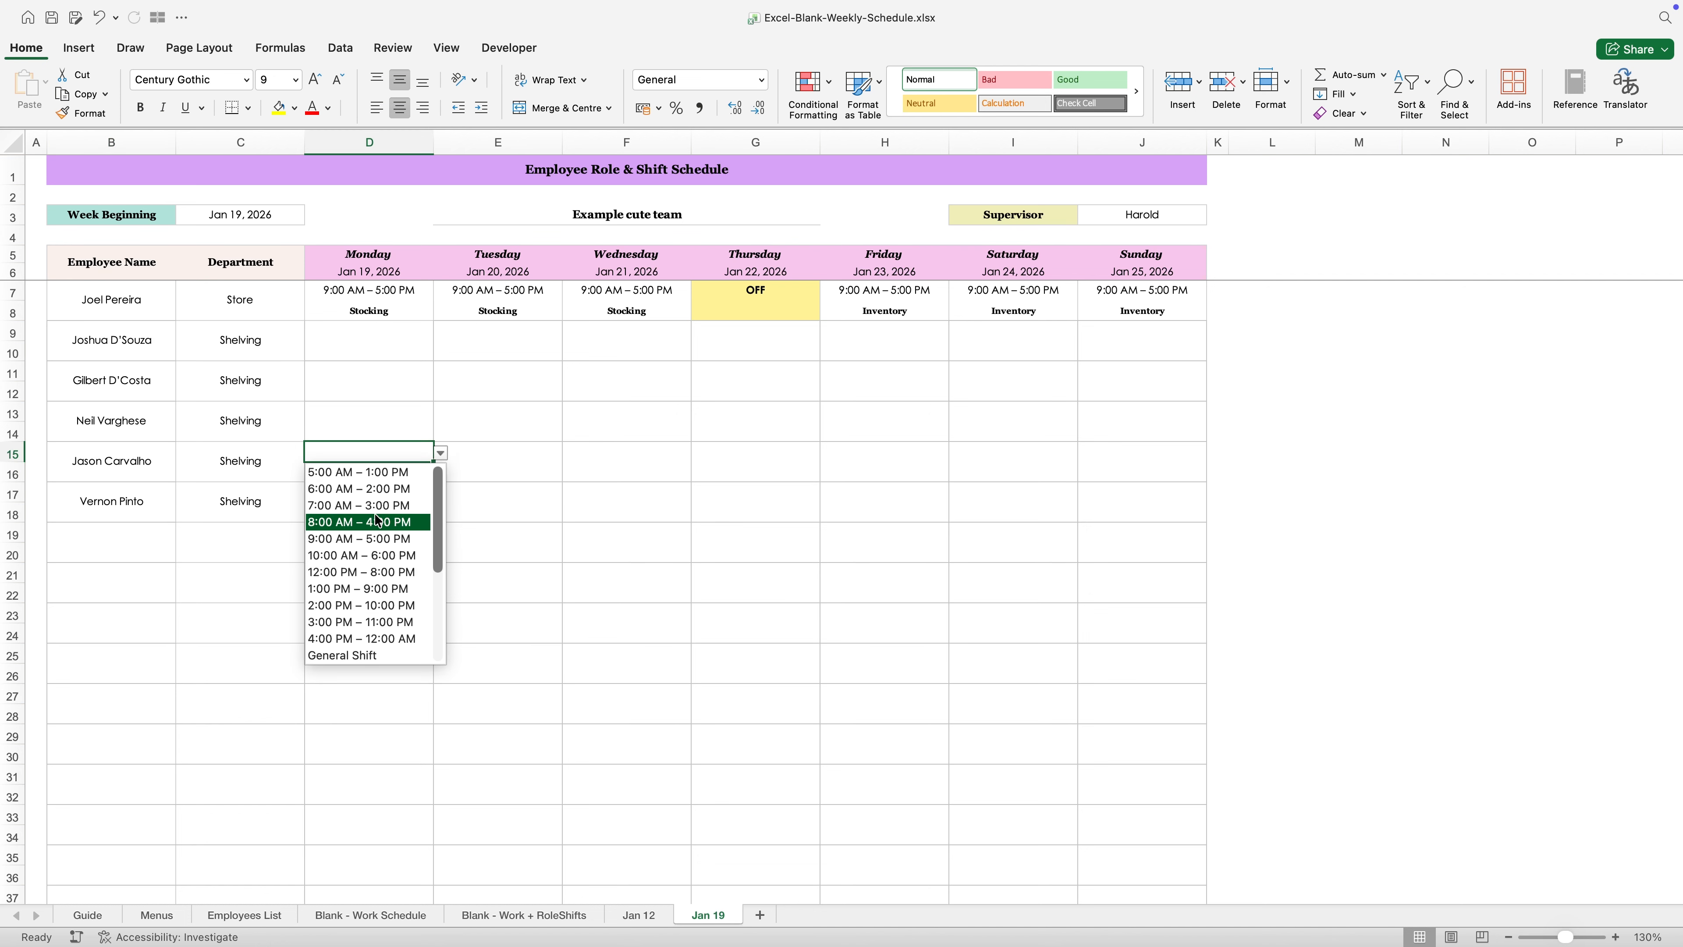
left_click(371, 574)
key("super+c")
left_click_drag(492, 457, 1093, 451)
key("Return")
left_click(850, 490)
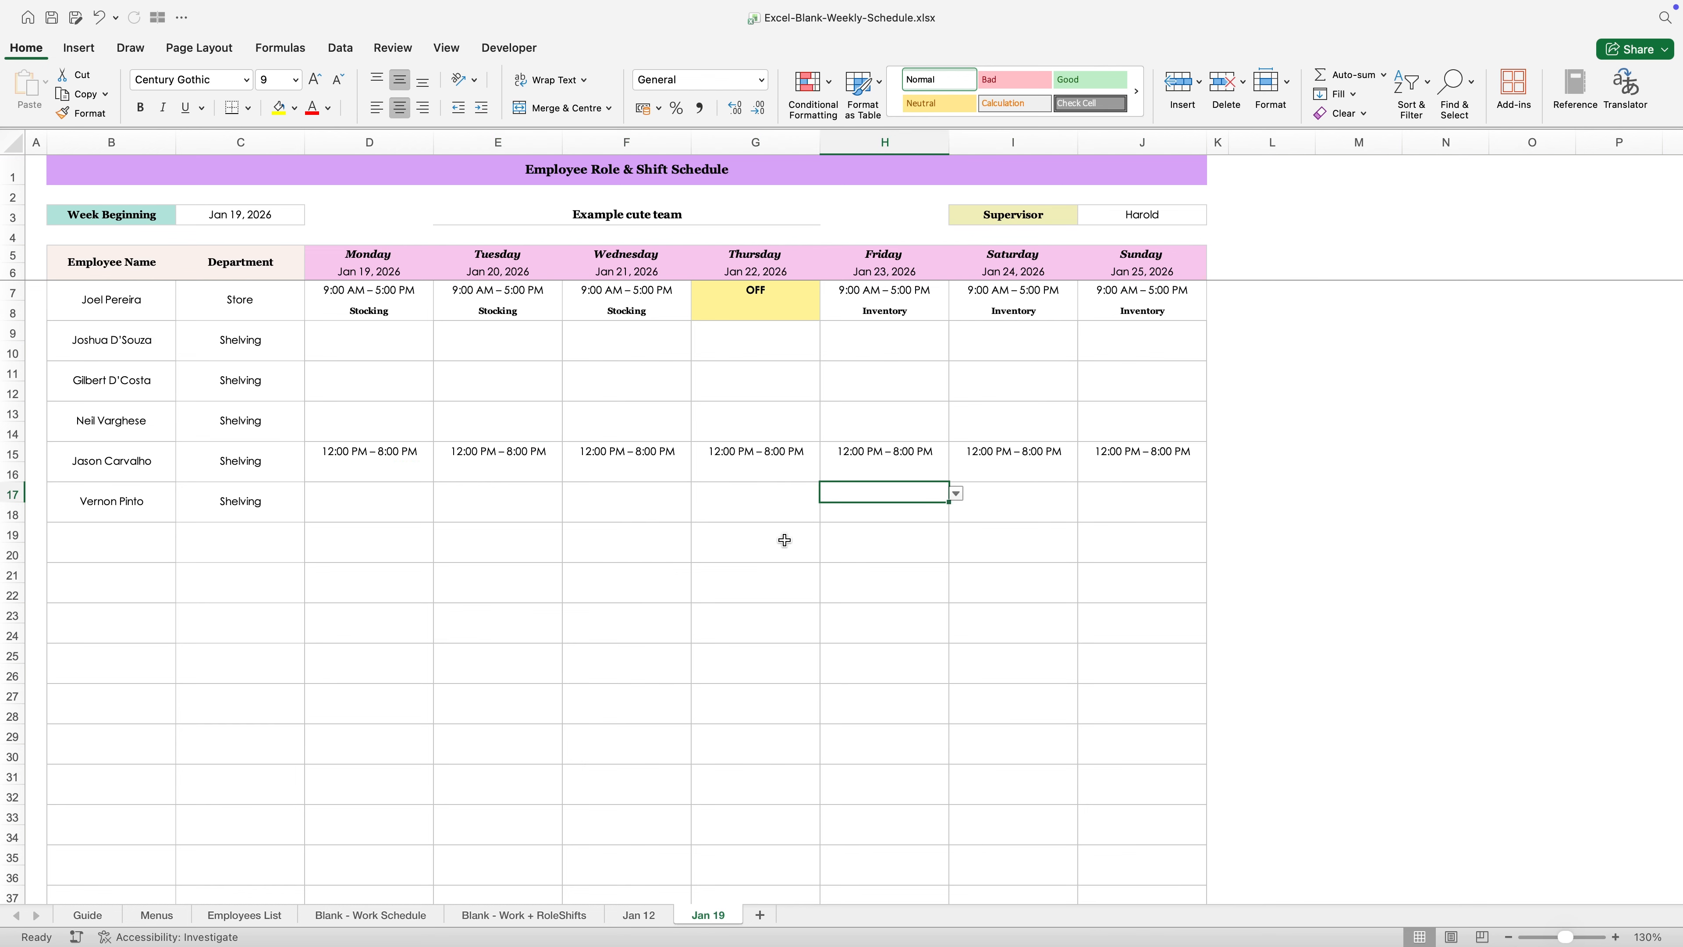
- Replace the Monday shift in row 15 with OFF
left_click(389, 453)
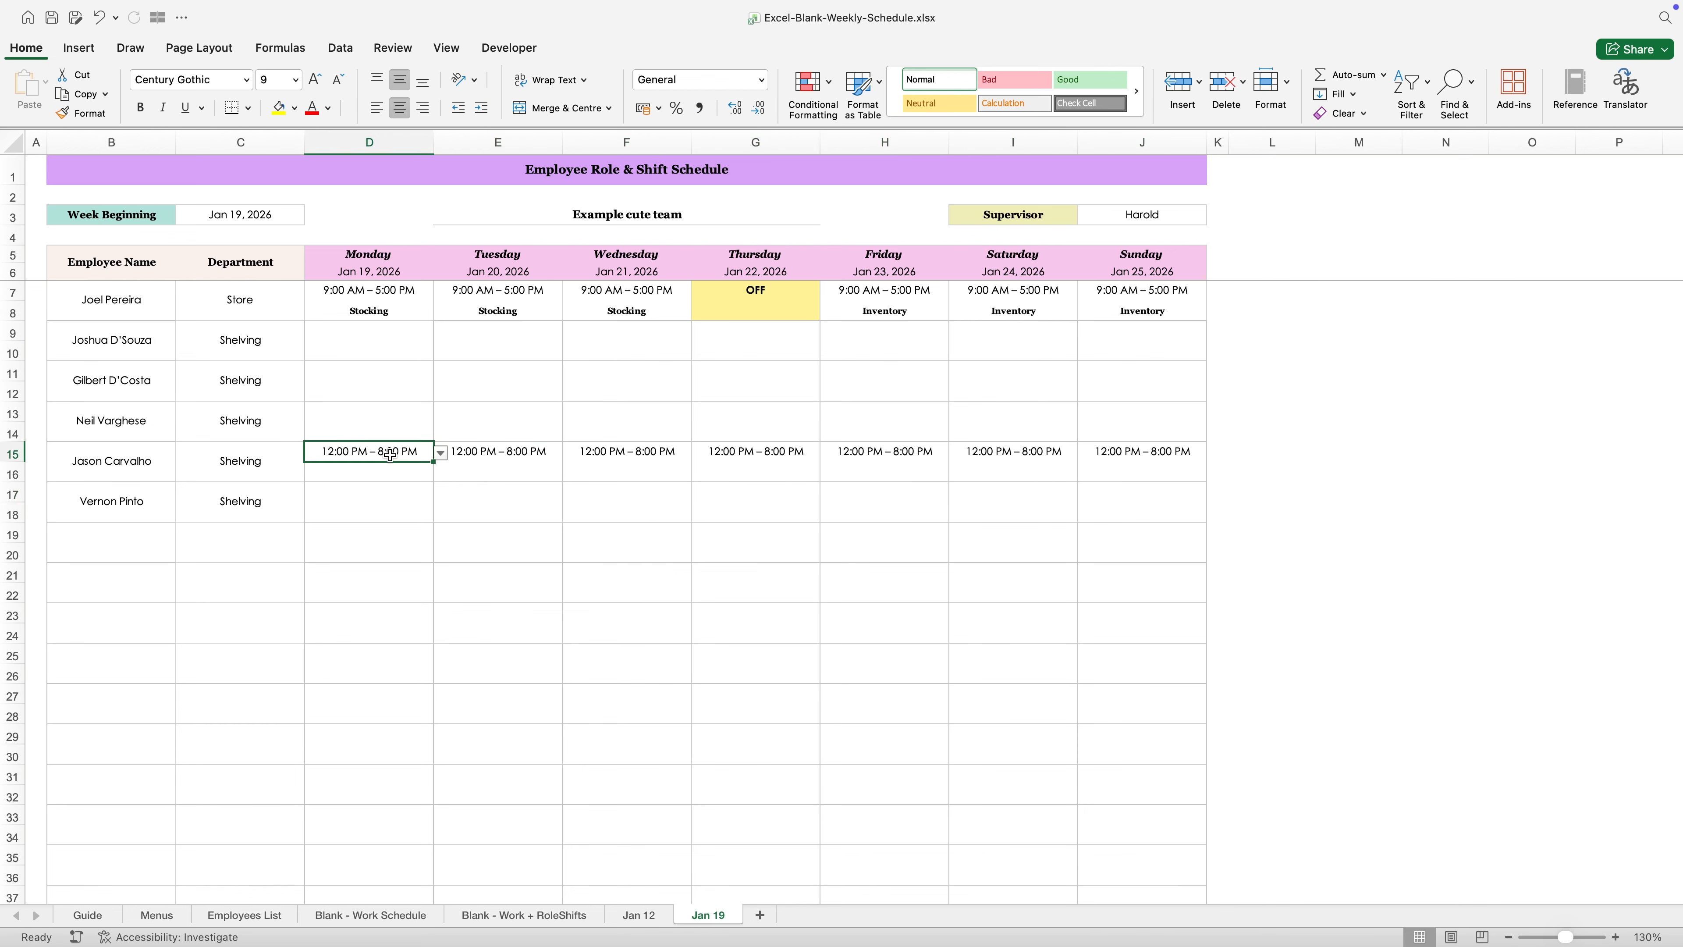
type("off")
key("Return")
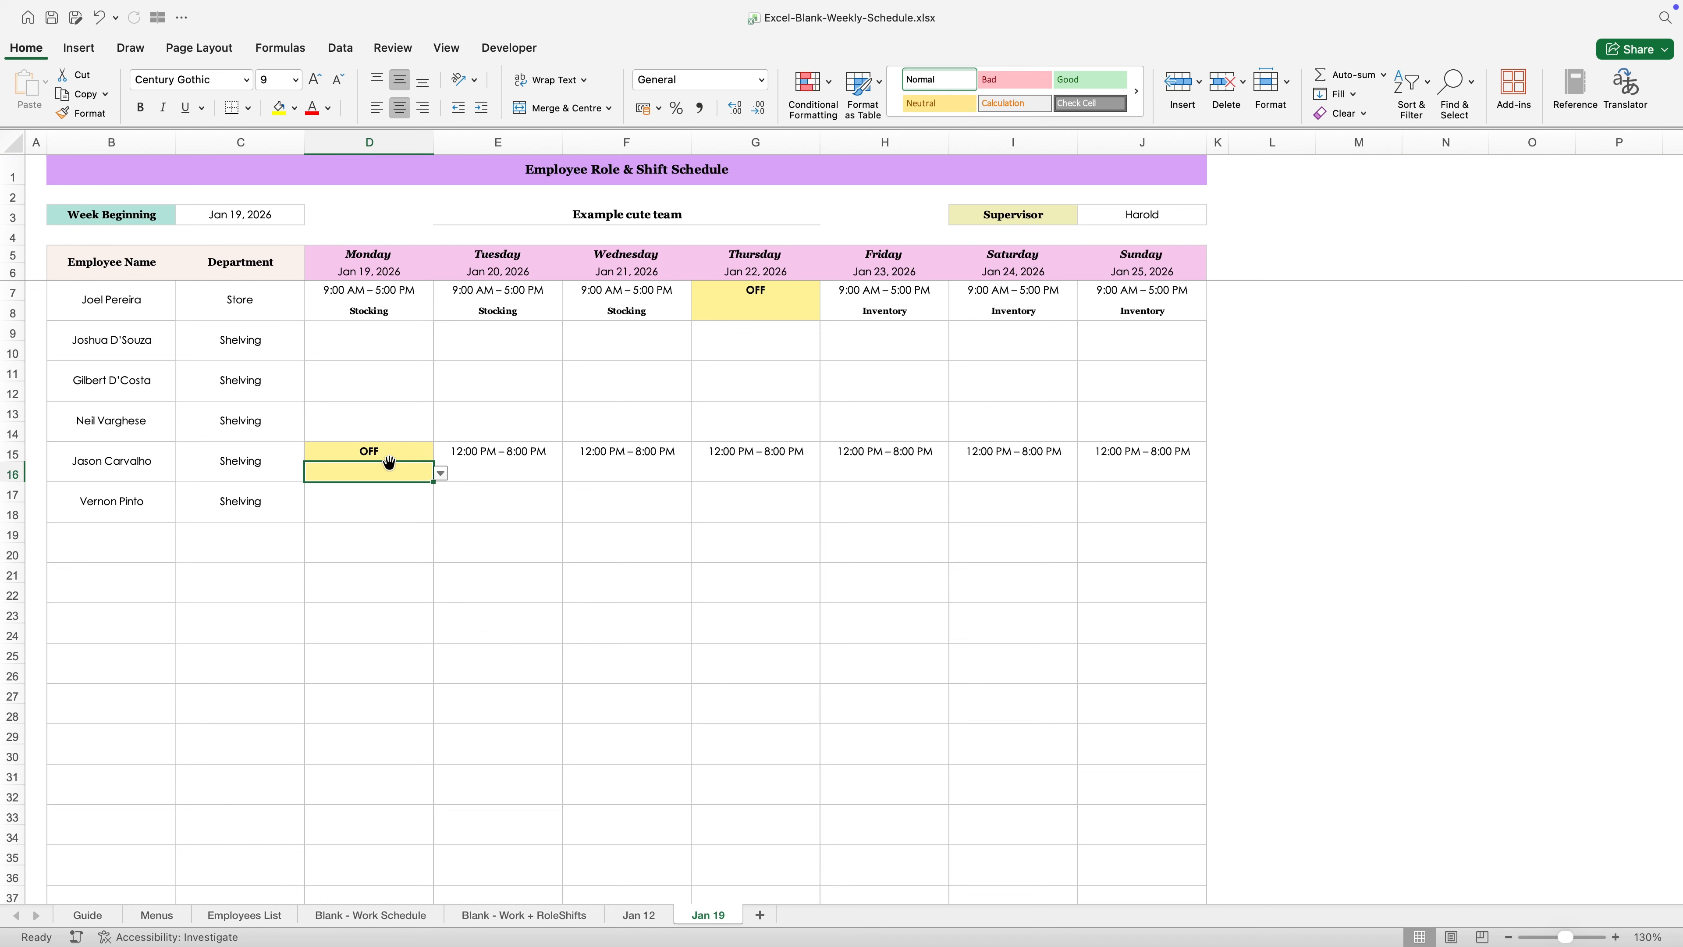
left_click(452, 511)
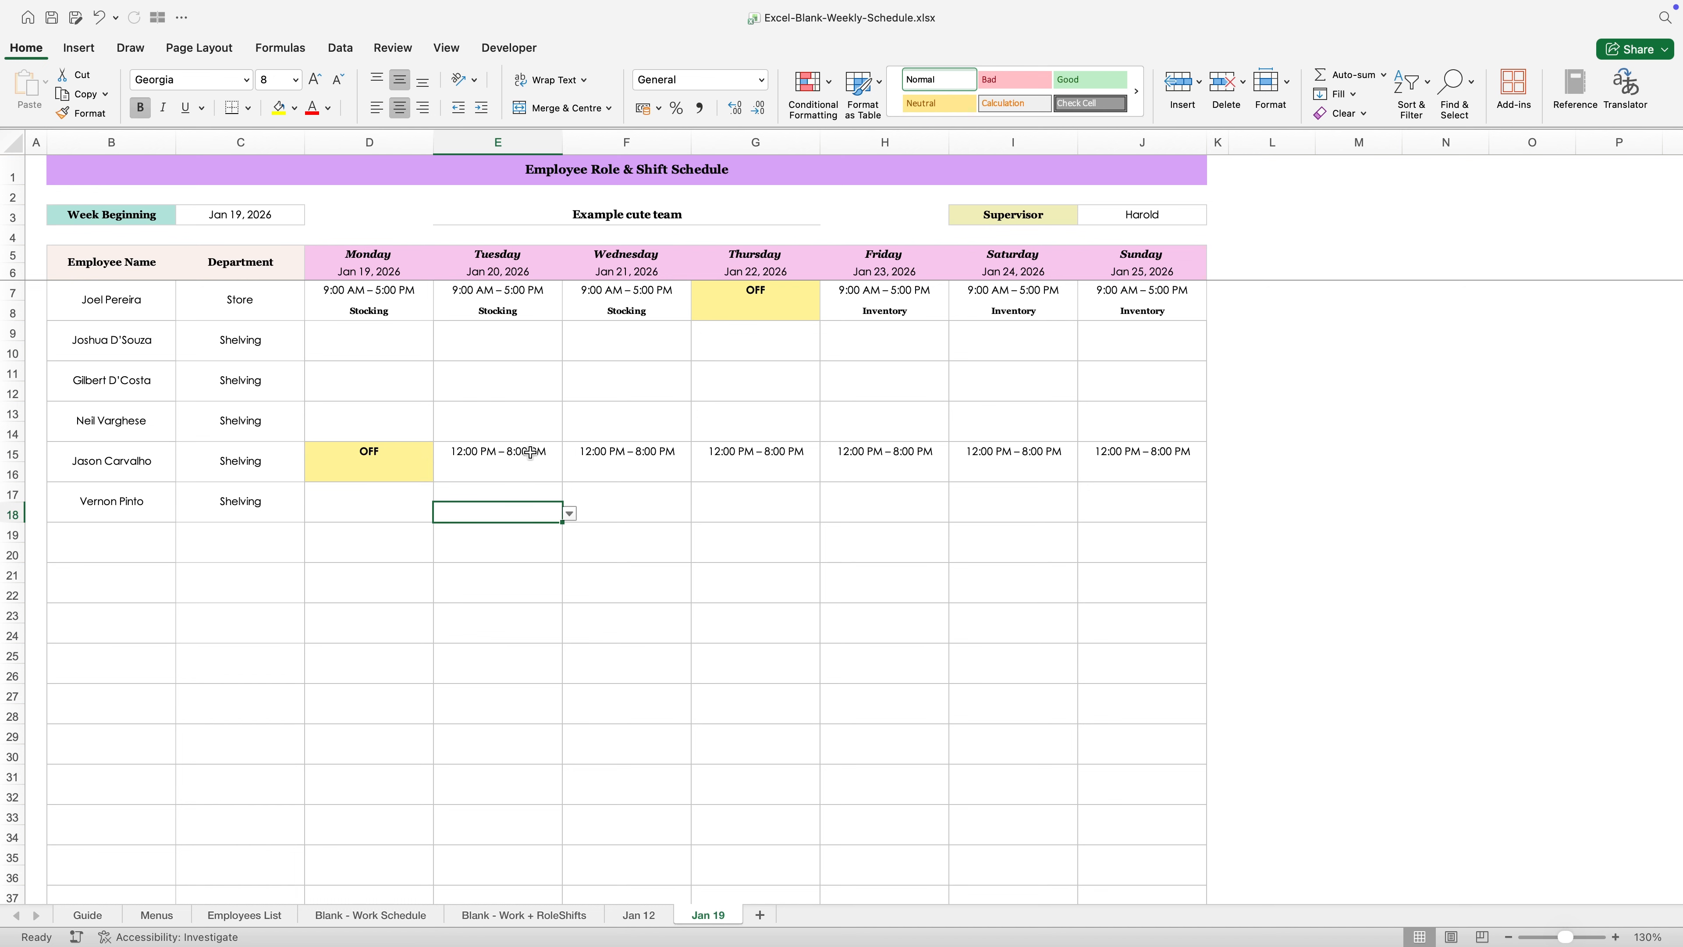
- Set the row 16 roles to Cash Handling for Tuesday and Cleaning for Wednesday
left_click(524, 474)
left_click(567, 474)
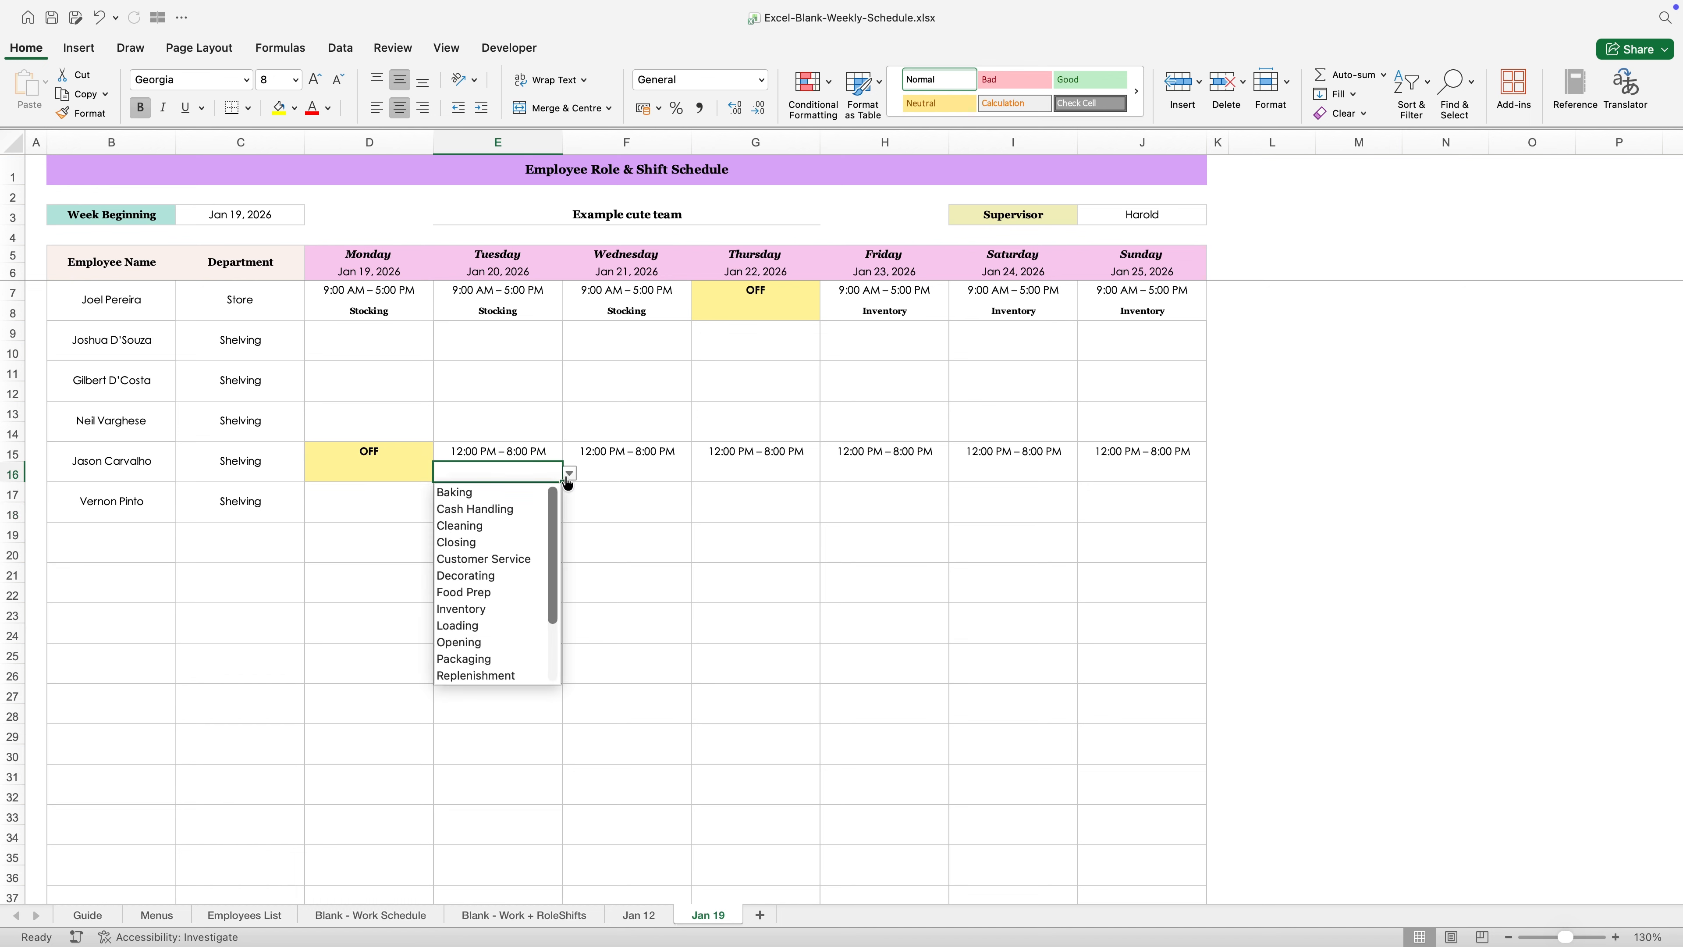
left_click(499, 509)
left_click(639, 472)
left_click(698, 474)
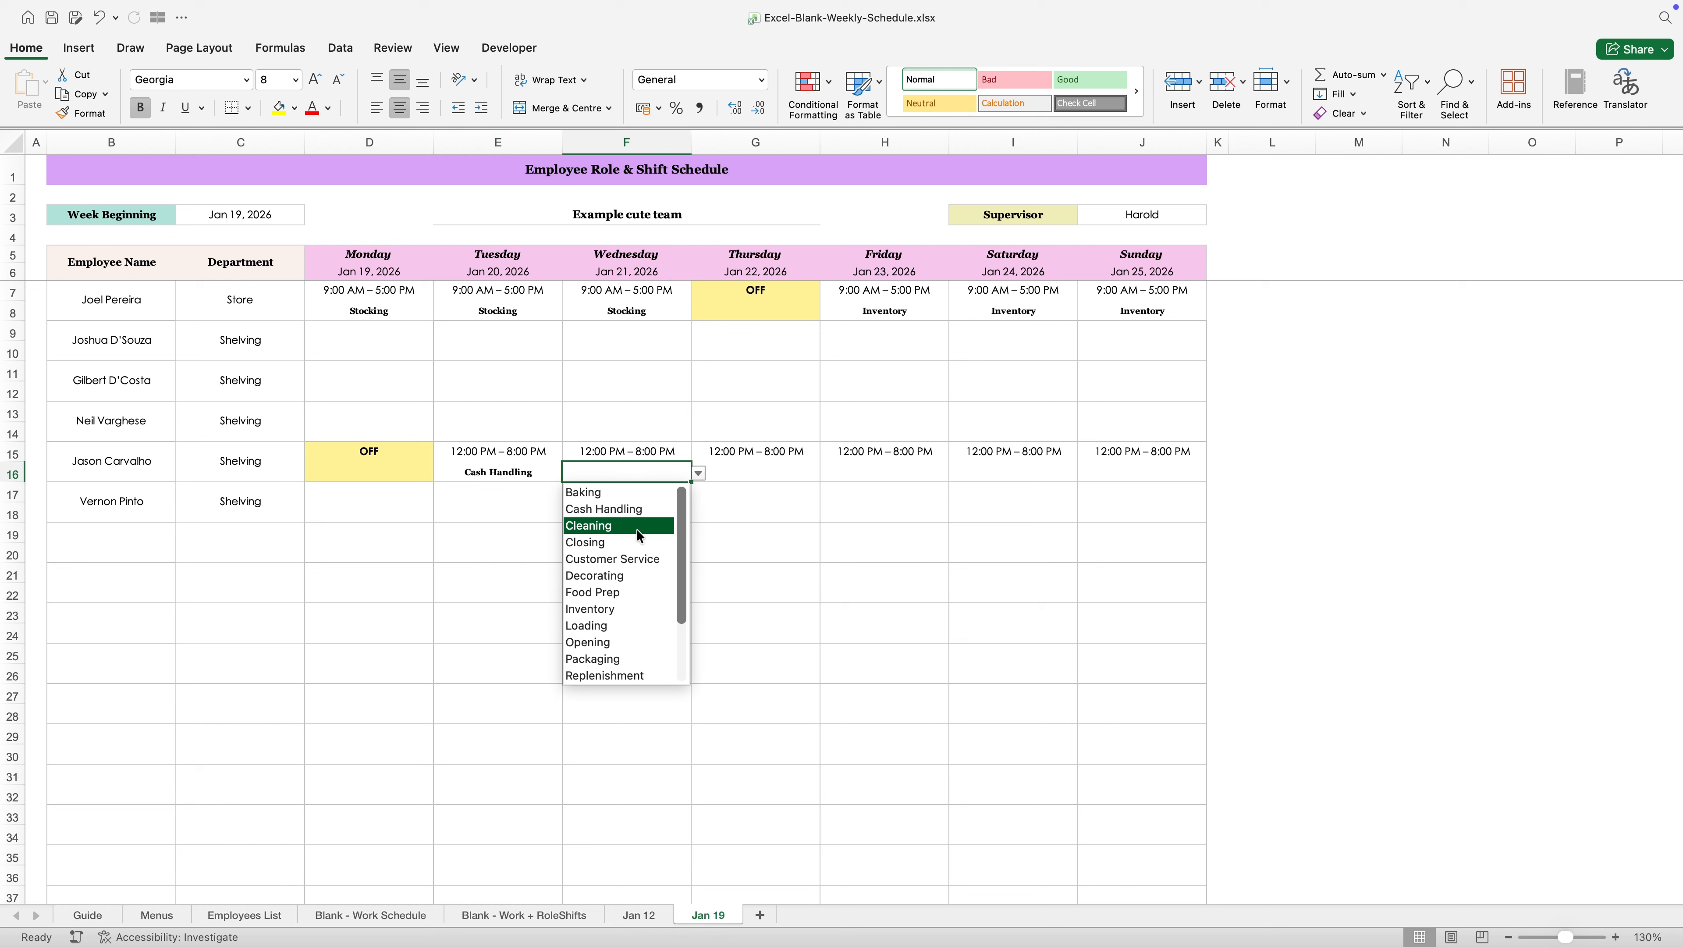
left_click(609, 525)
- Set the row 16 roles to Restocking for Thursday and Opening for Friday
left_click(744, 472)
left_click(826, 473)
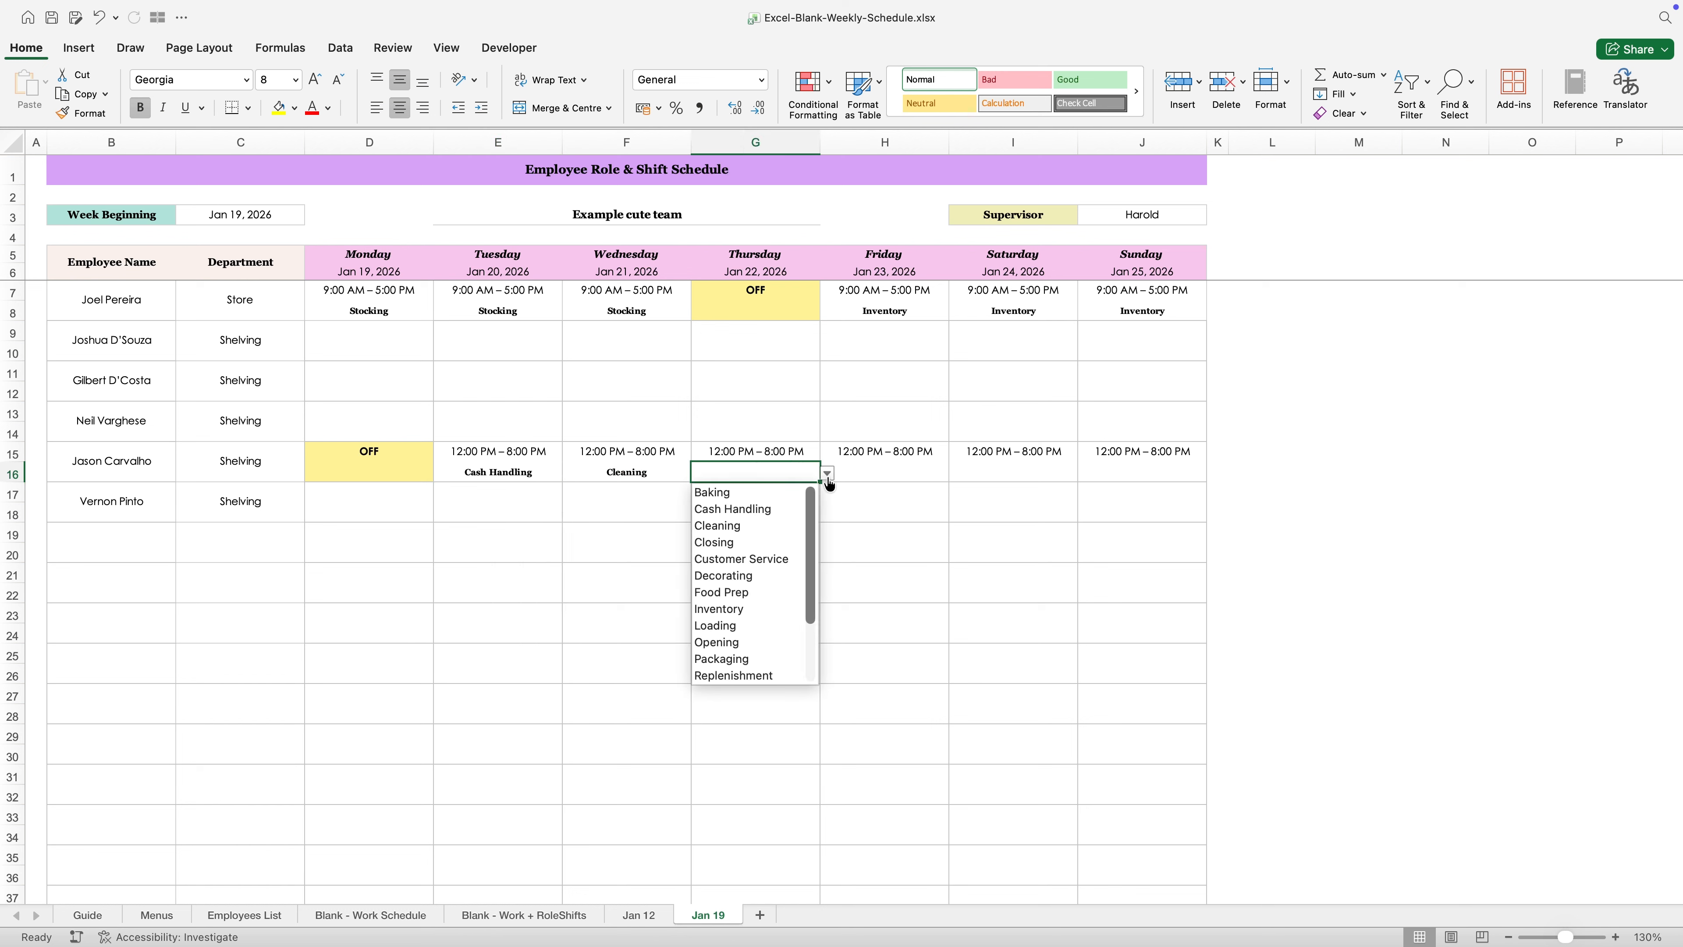
scroll(771, 571, "down", 1)
left_click(751, 660)
left_click(927, 469)
left_click(958, 474)
scroll(901, 550, "down", 1)
left_click(900, 635)
- Set the Saturday and Sunday roles in row 16 to Closing
left_click(1041, 473)
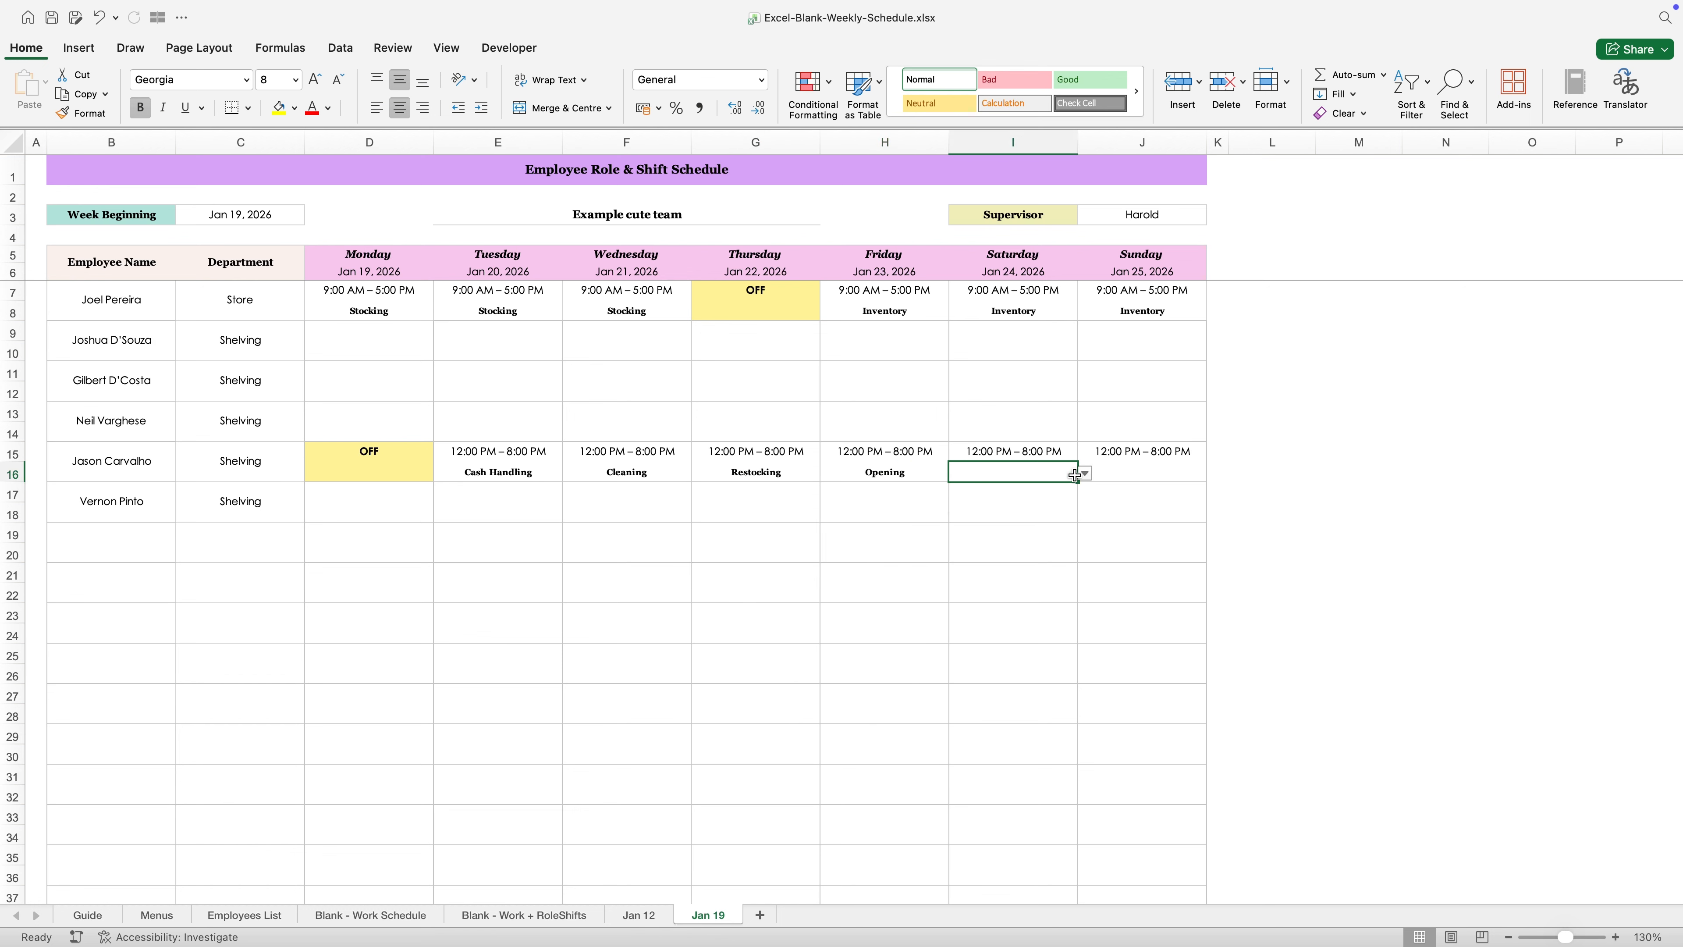
left_click(1084, 473)
scroll(1039, 537, "down", 1)
scroll(1030, 550, "up", 1)
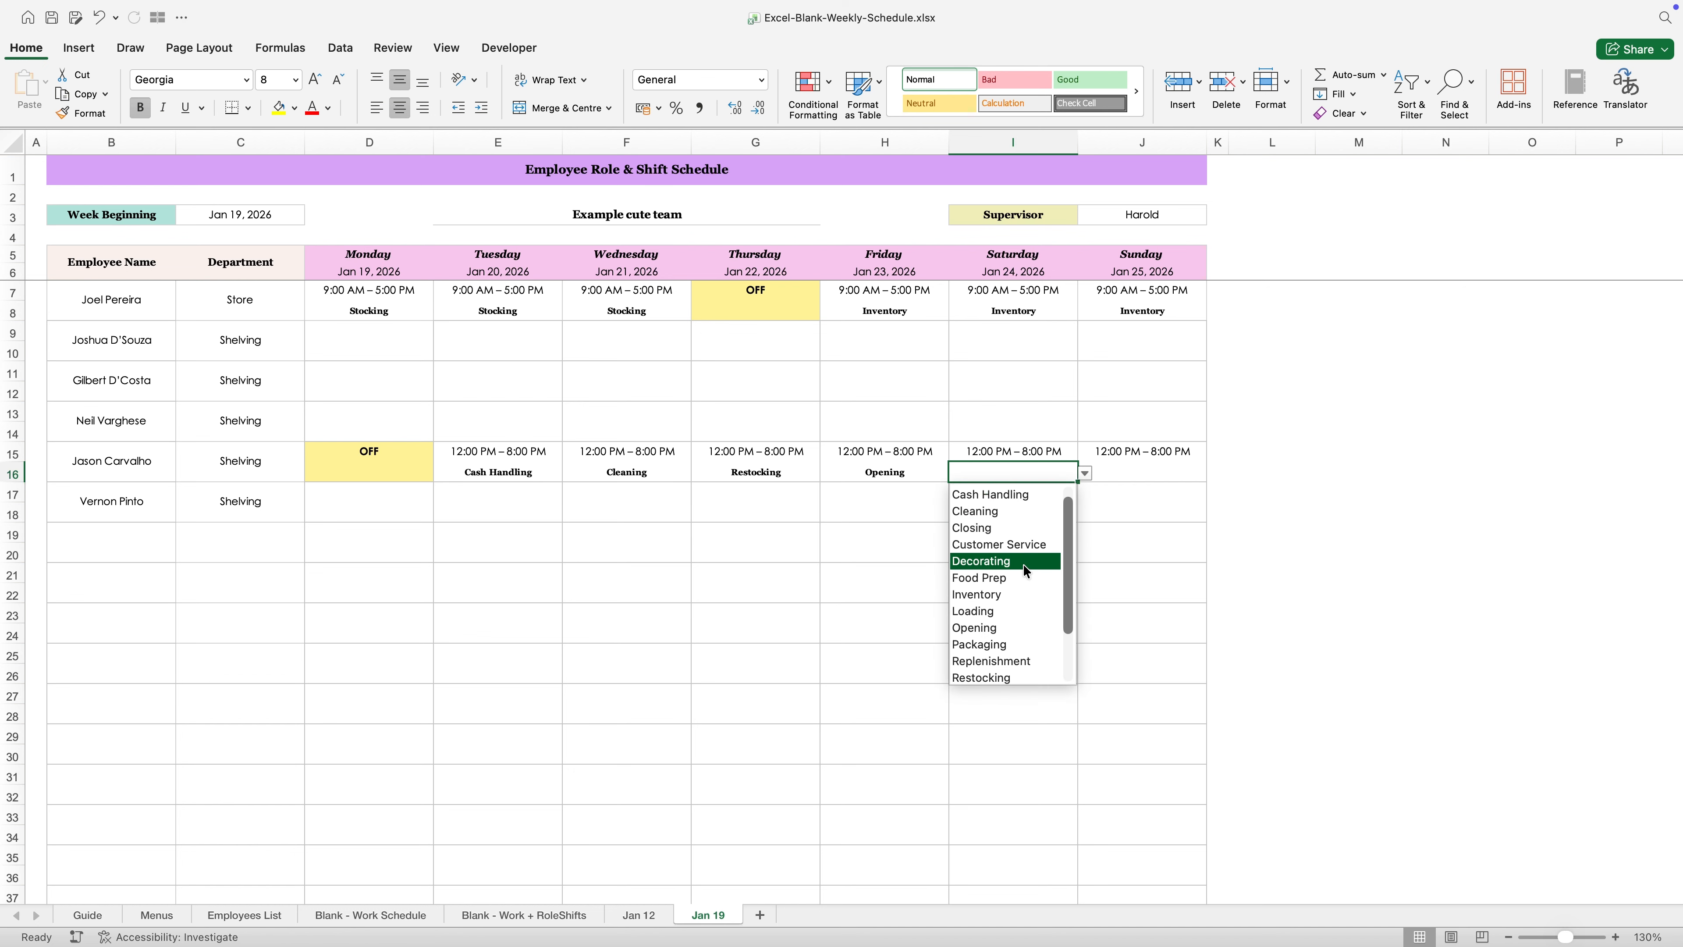
left_click(1020, 525)
left_click(1126, 473)
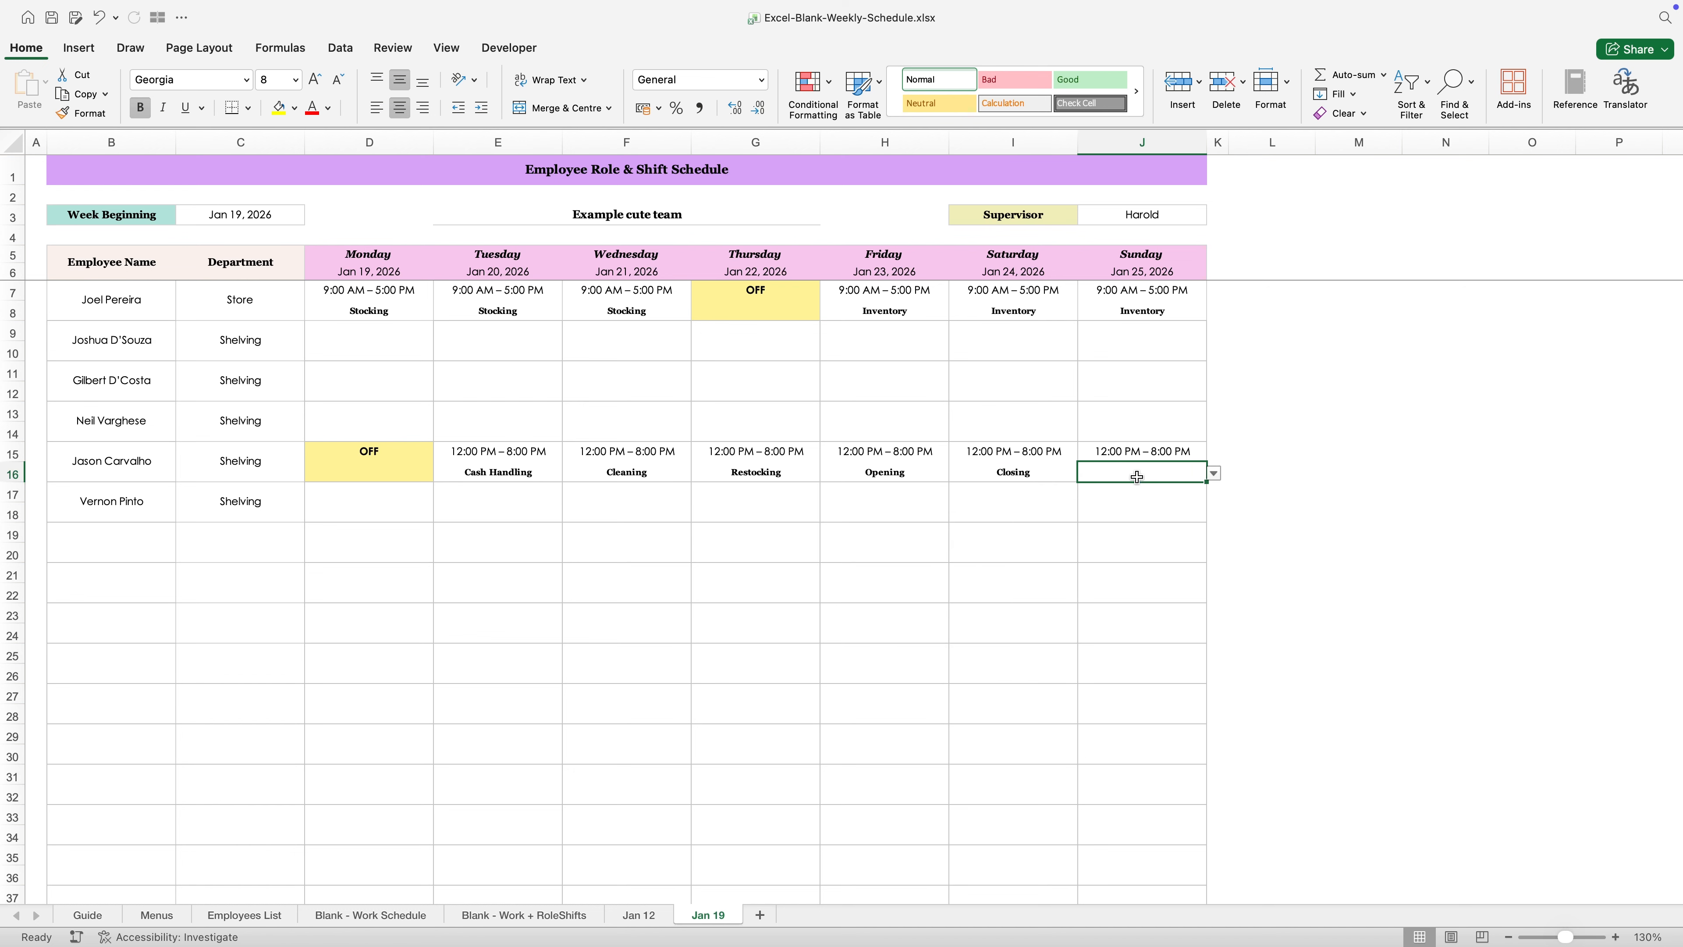
left_click(1213, 474)
left_click(1138, 543)
- Change the Friday shift in row 15 to 6:00 AM – 2:00 PM
left_click(913, 451)
left_click(956, 454)
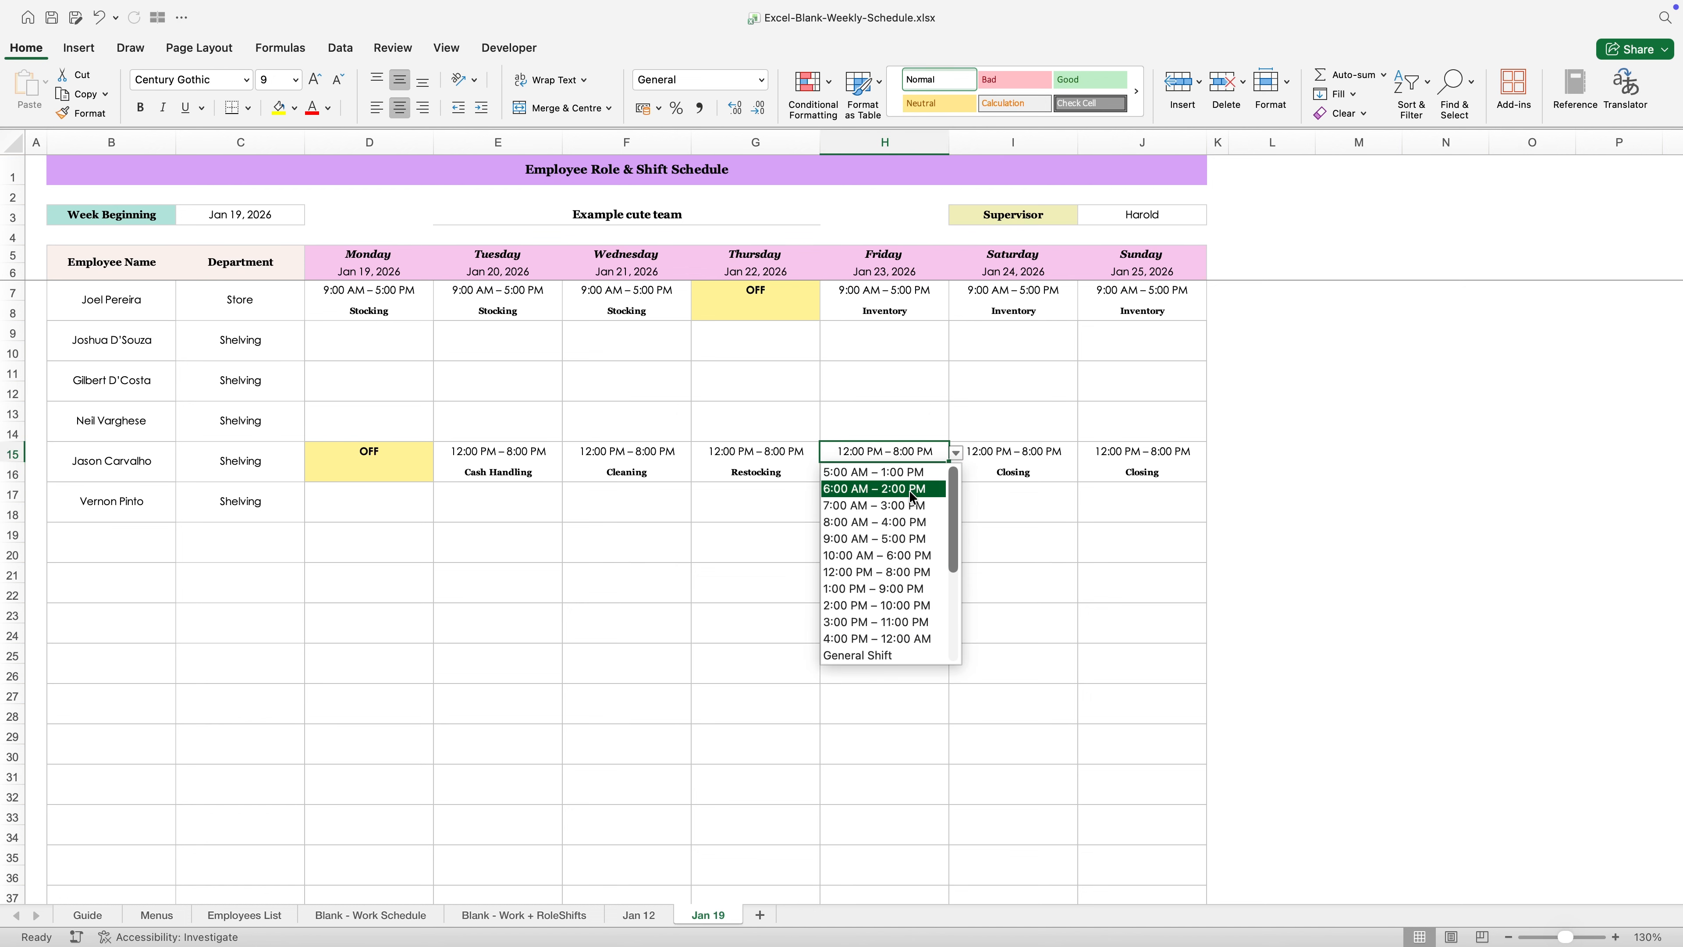
left_click(875, 488)
left_click(850, 560)
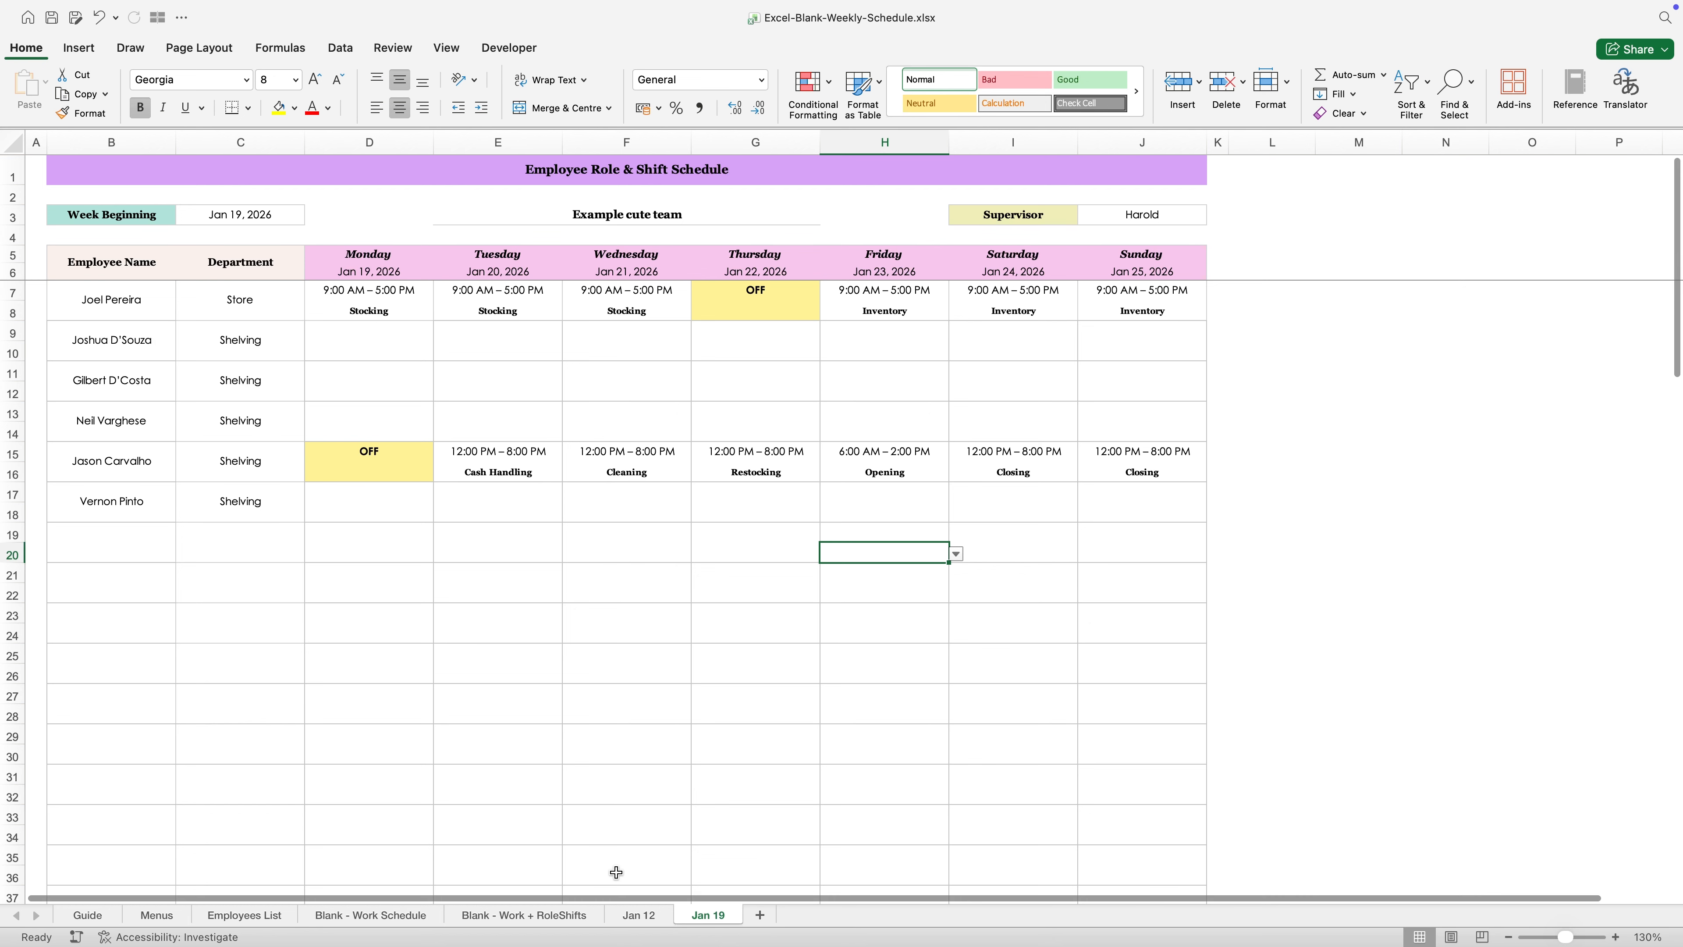
- Compare the Jan 12 and Jan 19 schedule sheets and check Step 4 of the Guide on filling in the schedule
left_click(639, 915)
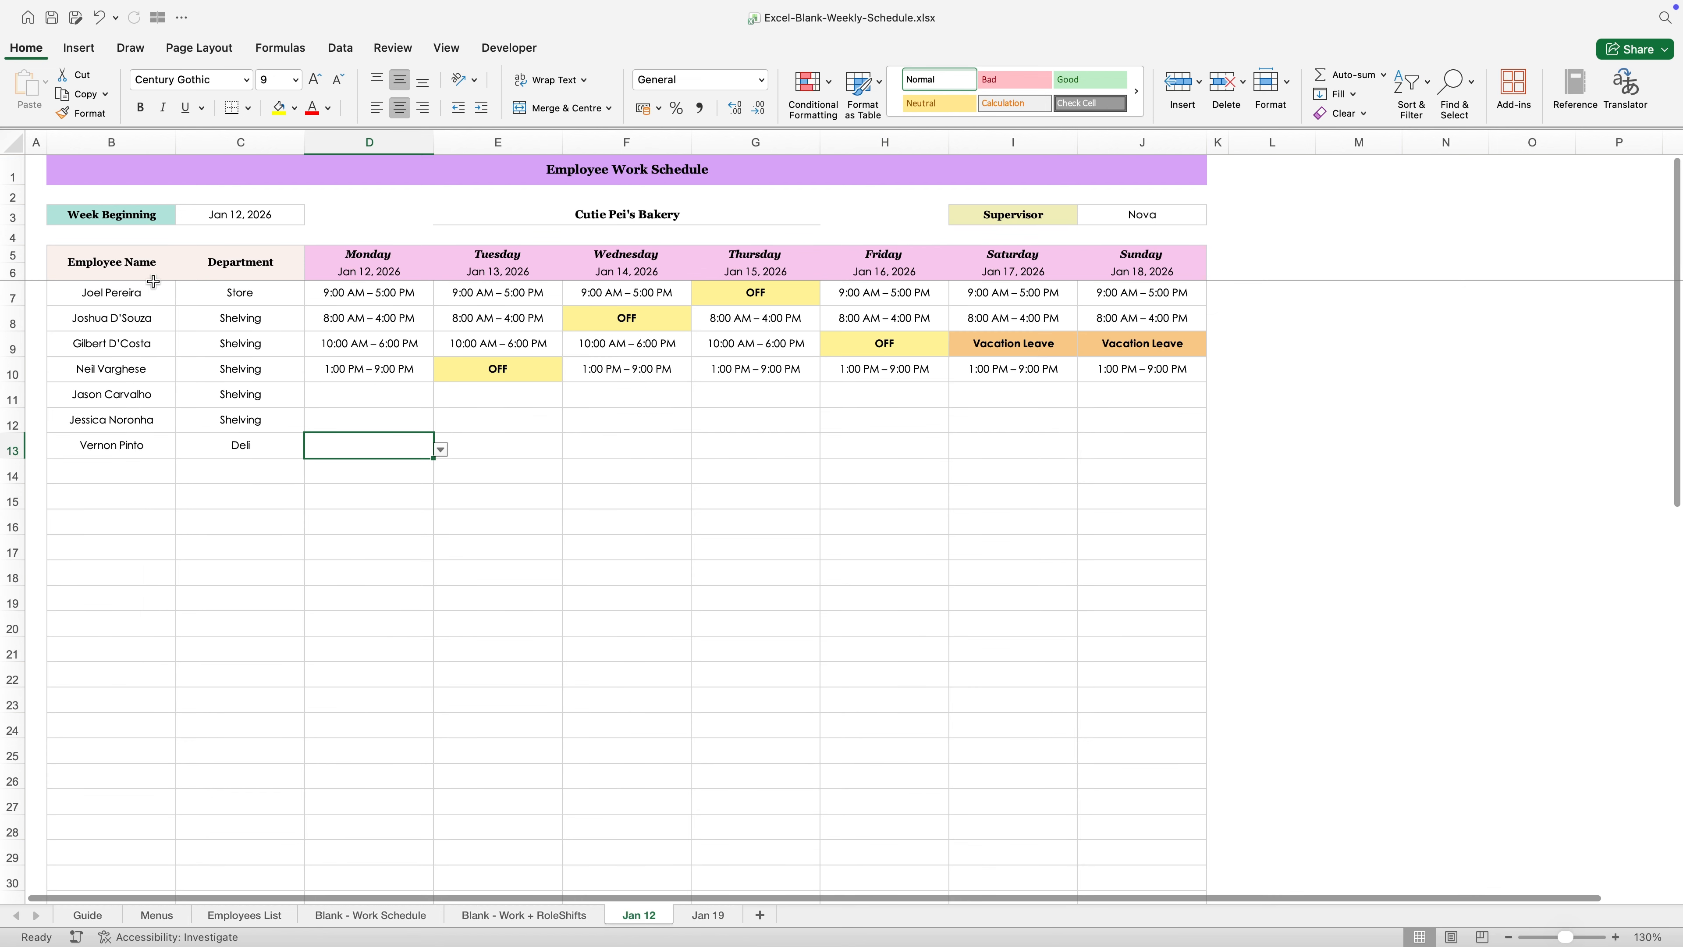
left_click(708, 915)
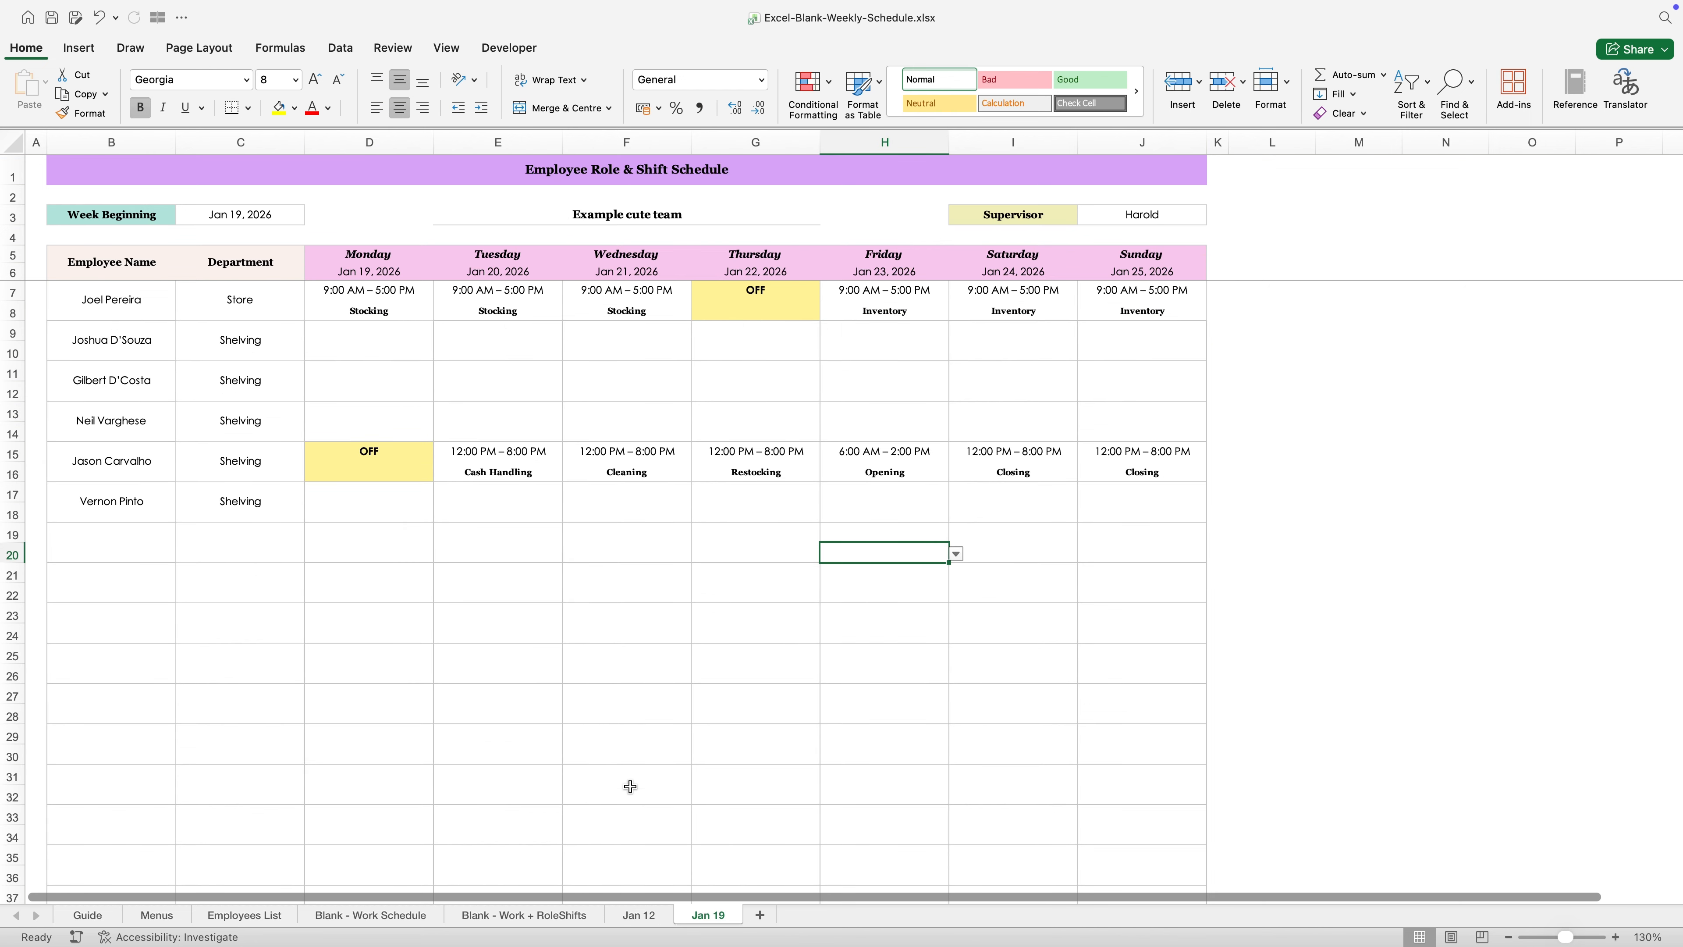
left_click(638, 915)
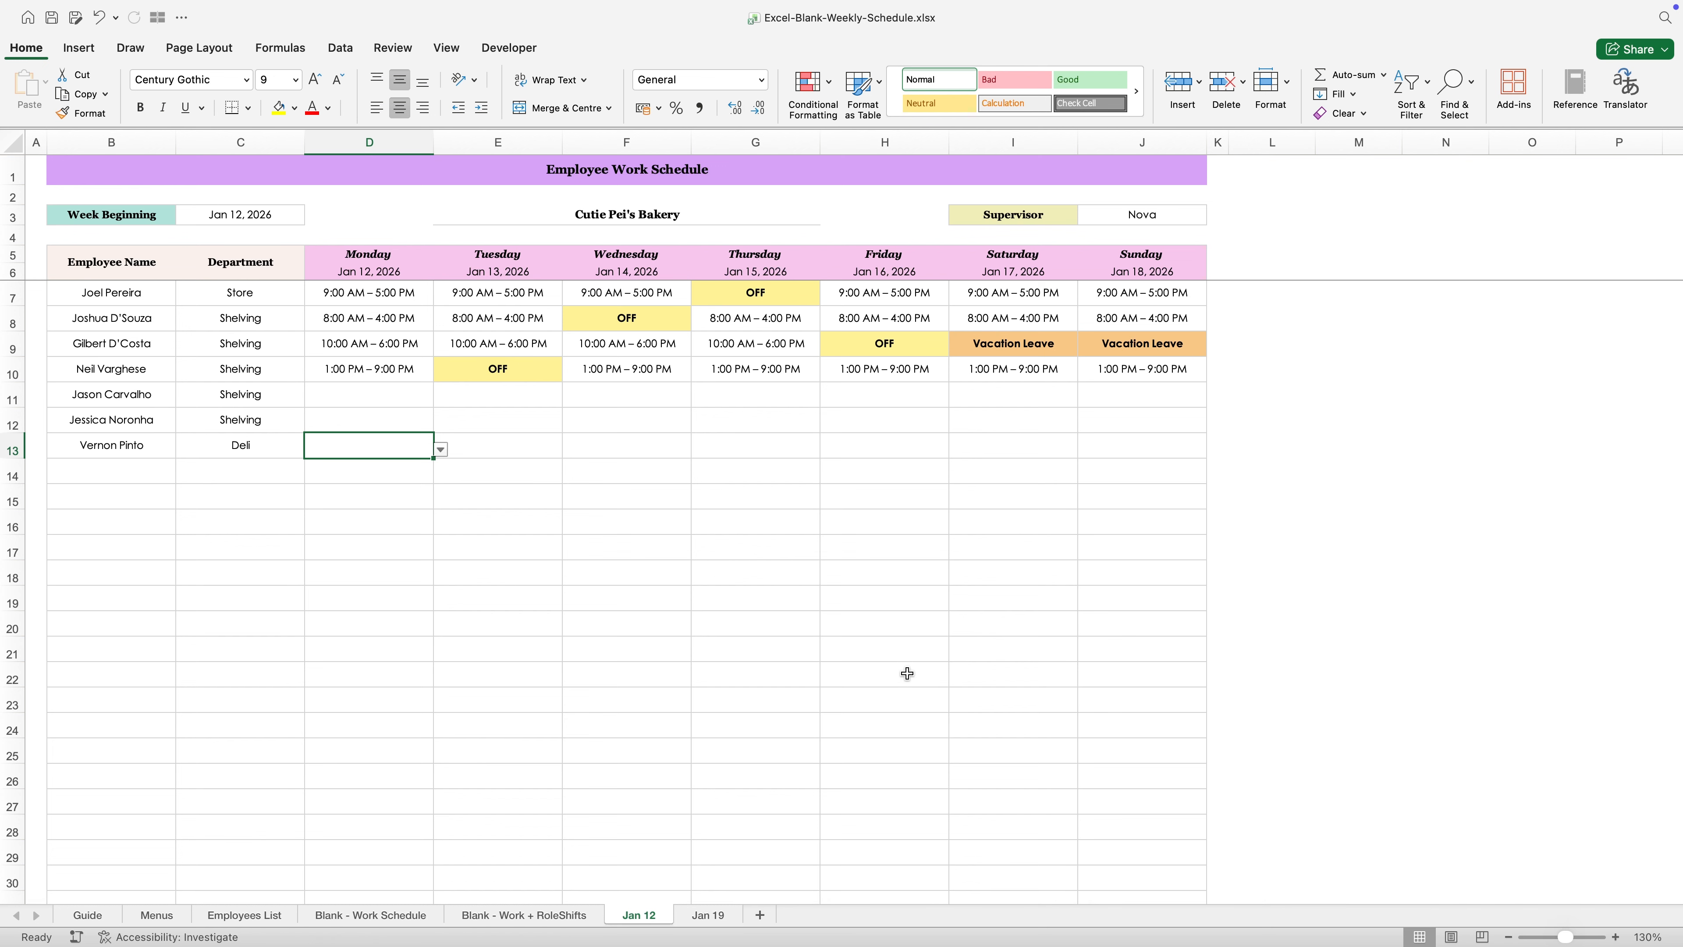
left_click(724, 918)
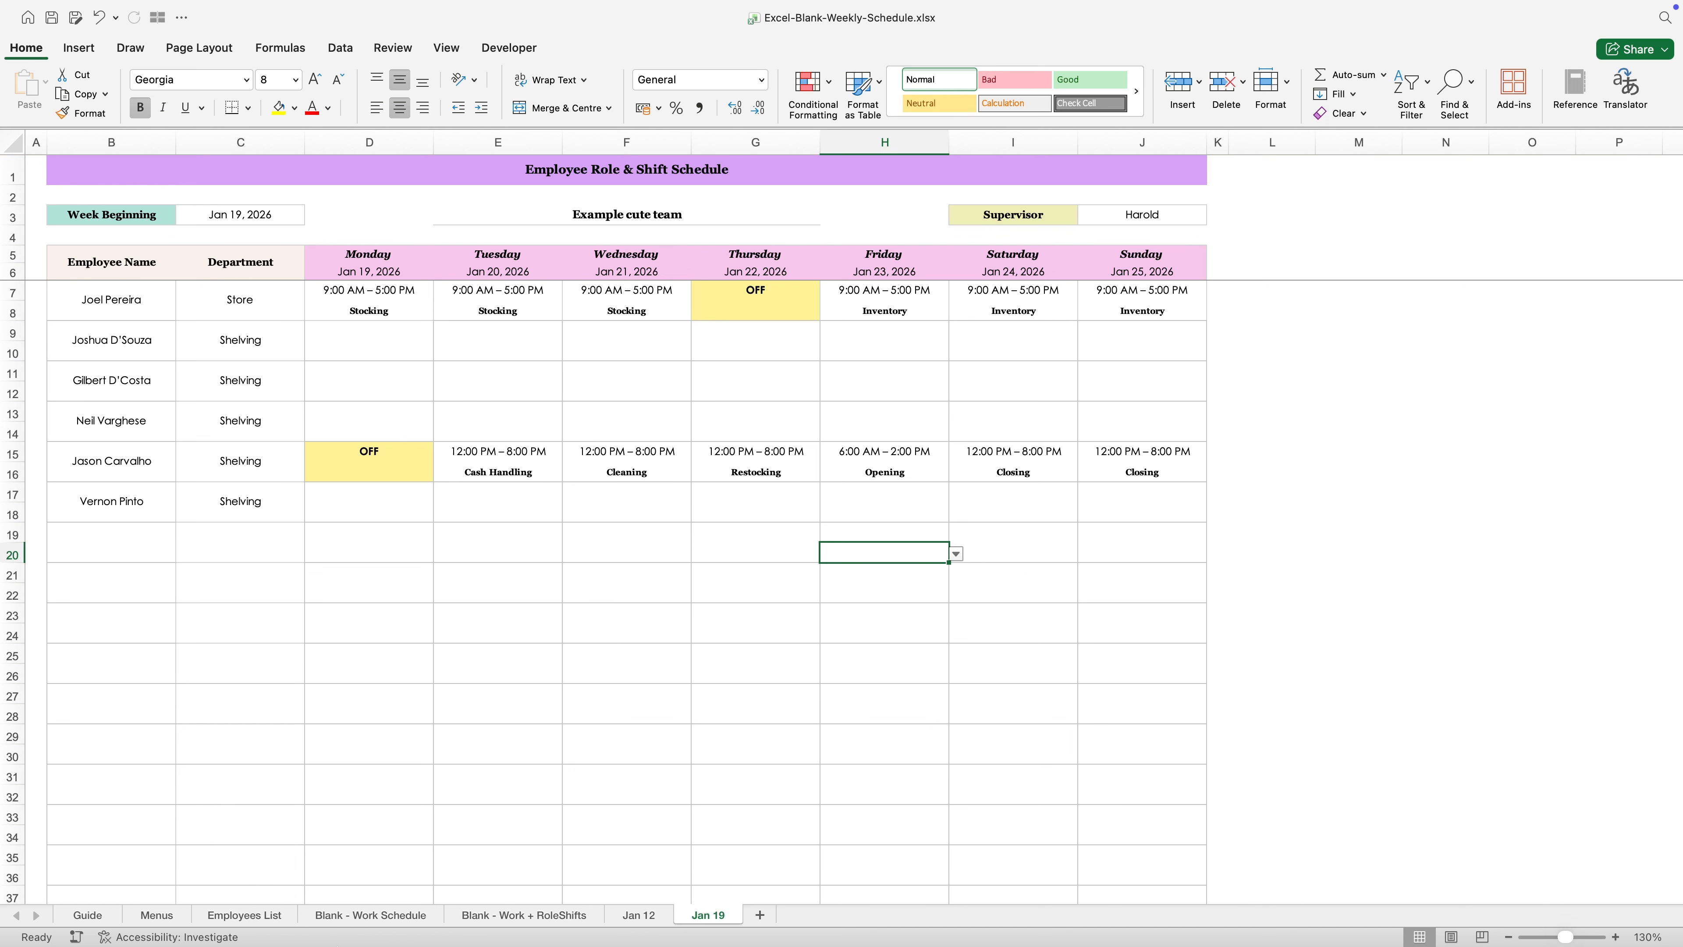
left_click(106, 918)
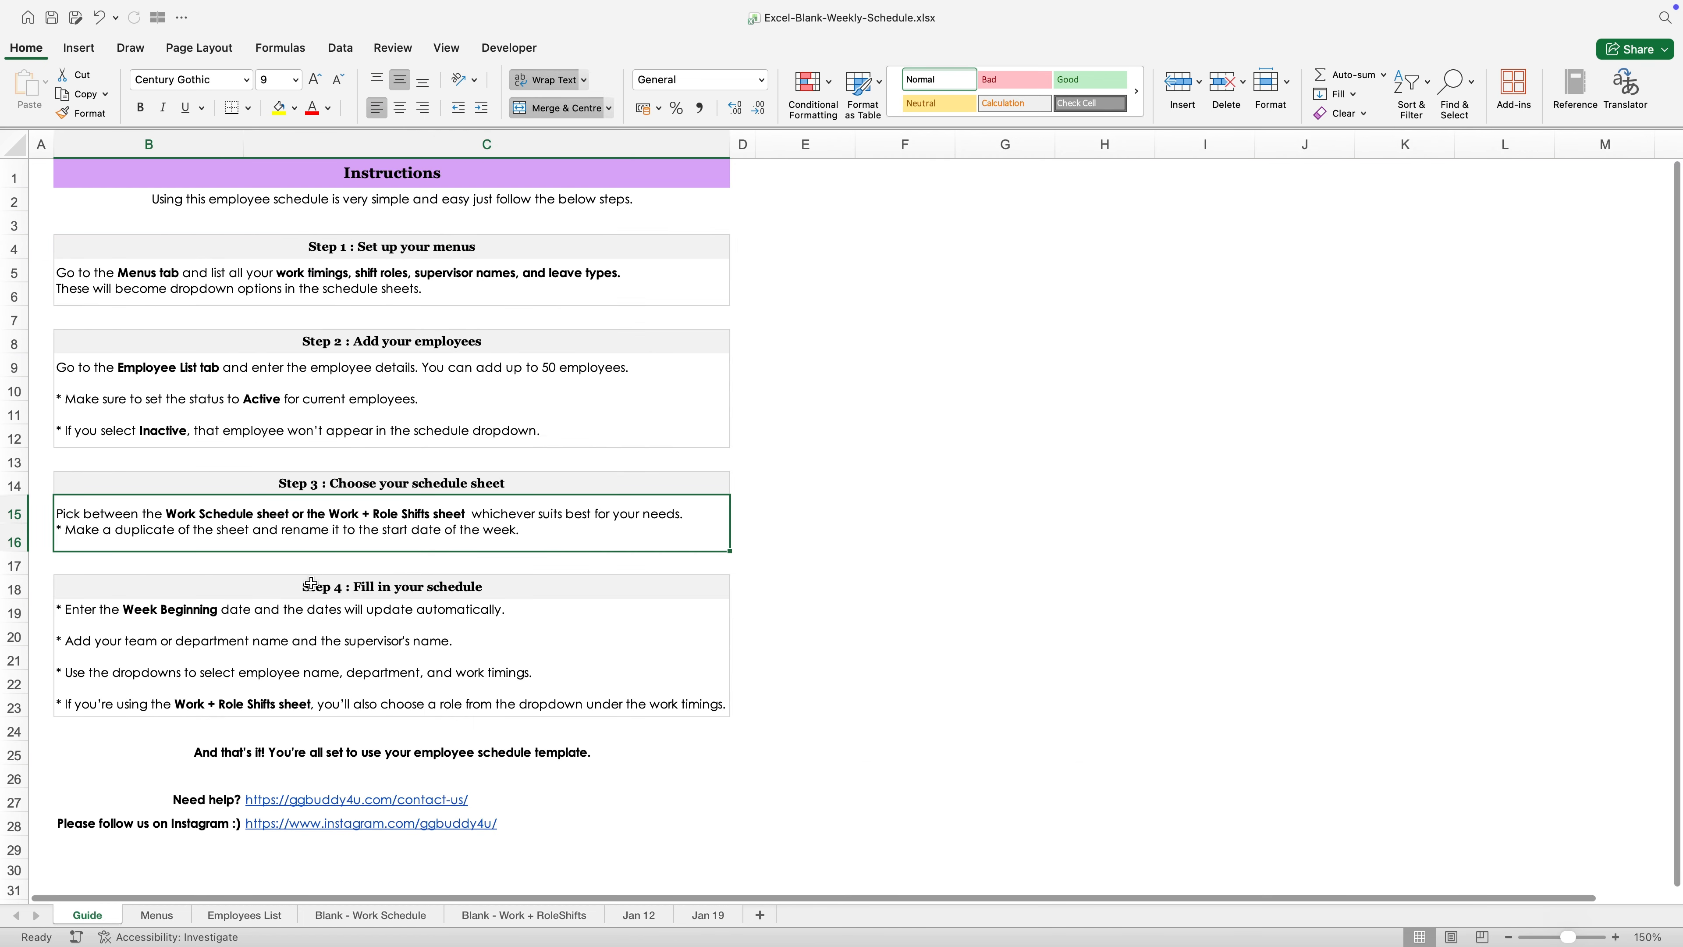
left_click(299, 600)
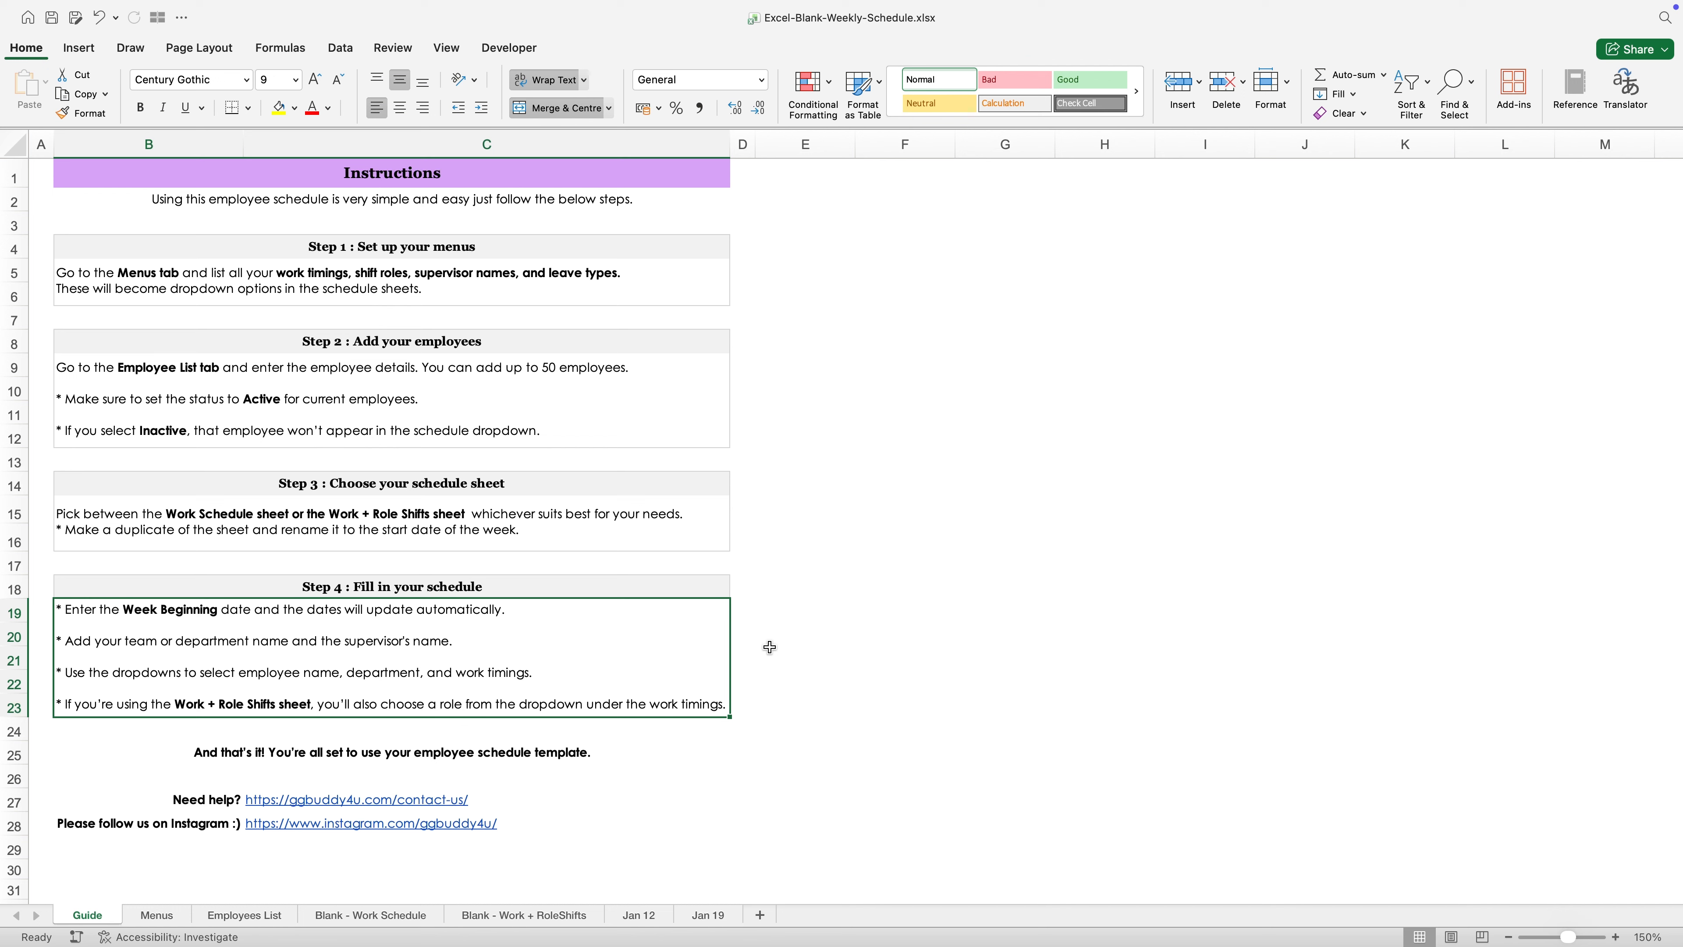
- Review the completed Jan 19 role and shift schedule alongside the Jan 12 work schedule, finishing on the Jan 12 sheet
left_click(623, 918)
left_click(699, 918)
key("ctrl+Page_Up")
left_click(696, 918)
left_click(417, 366)
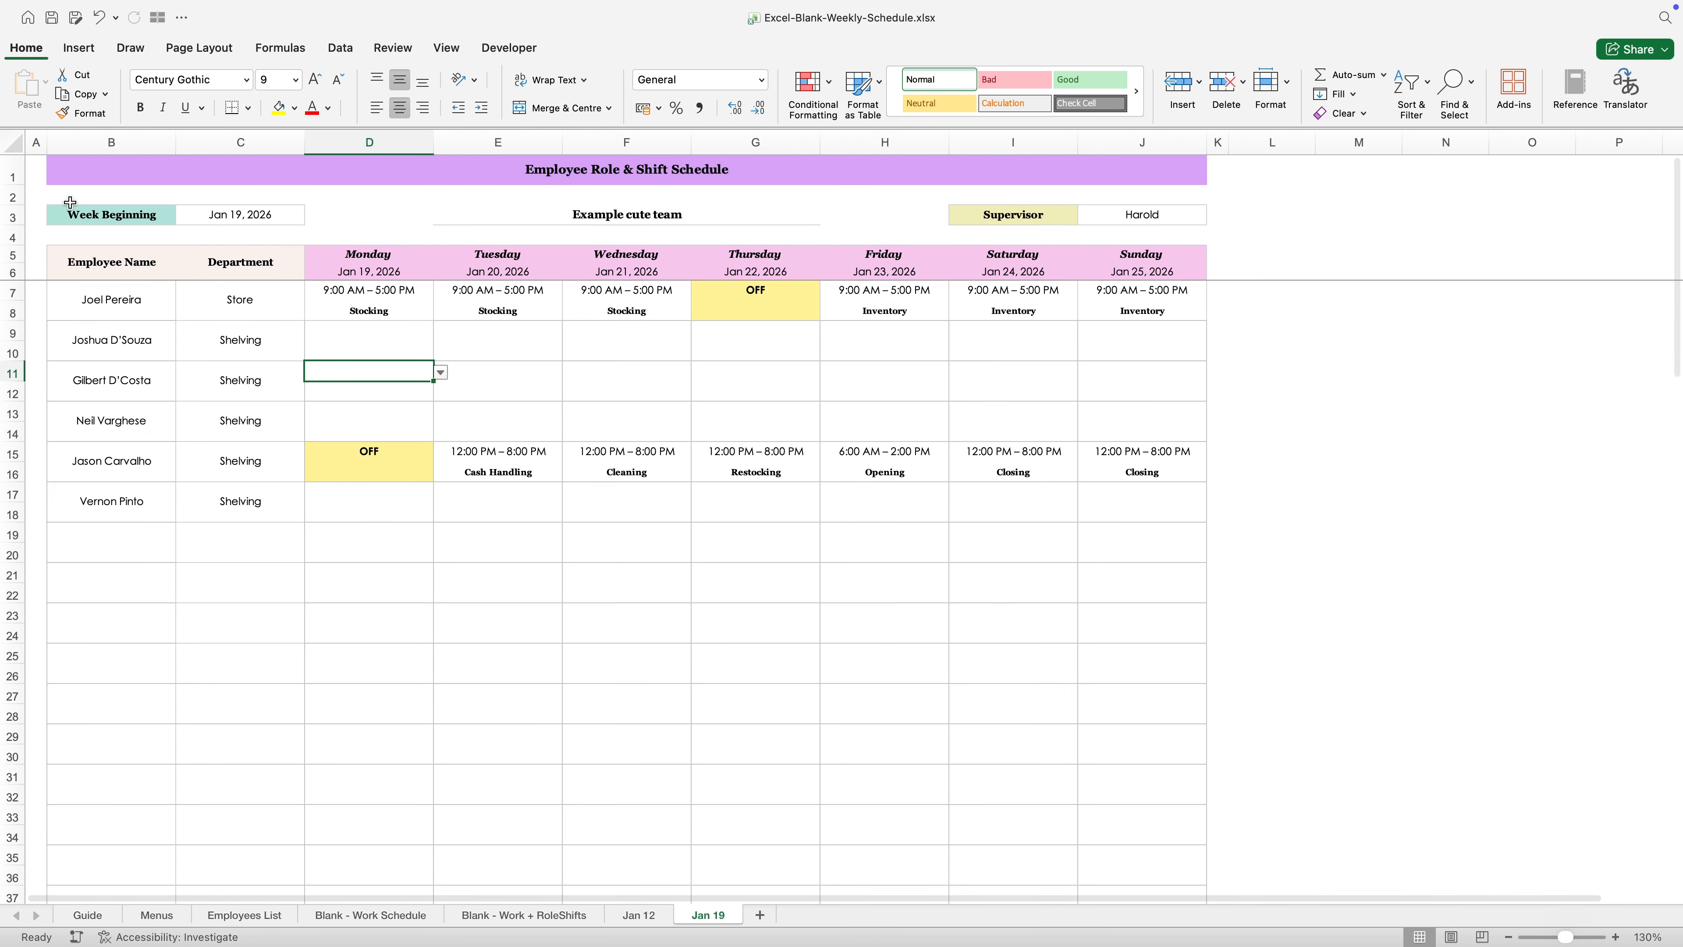
left_click(659, 917)
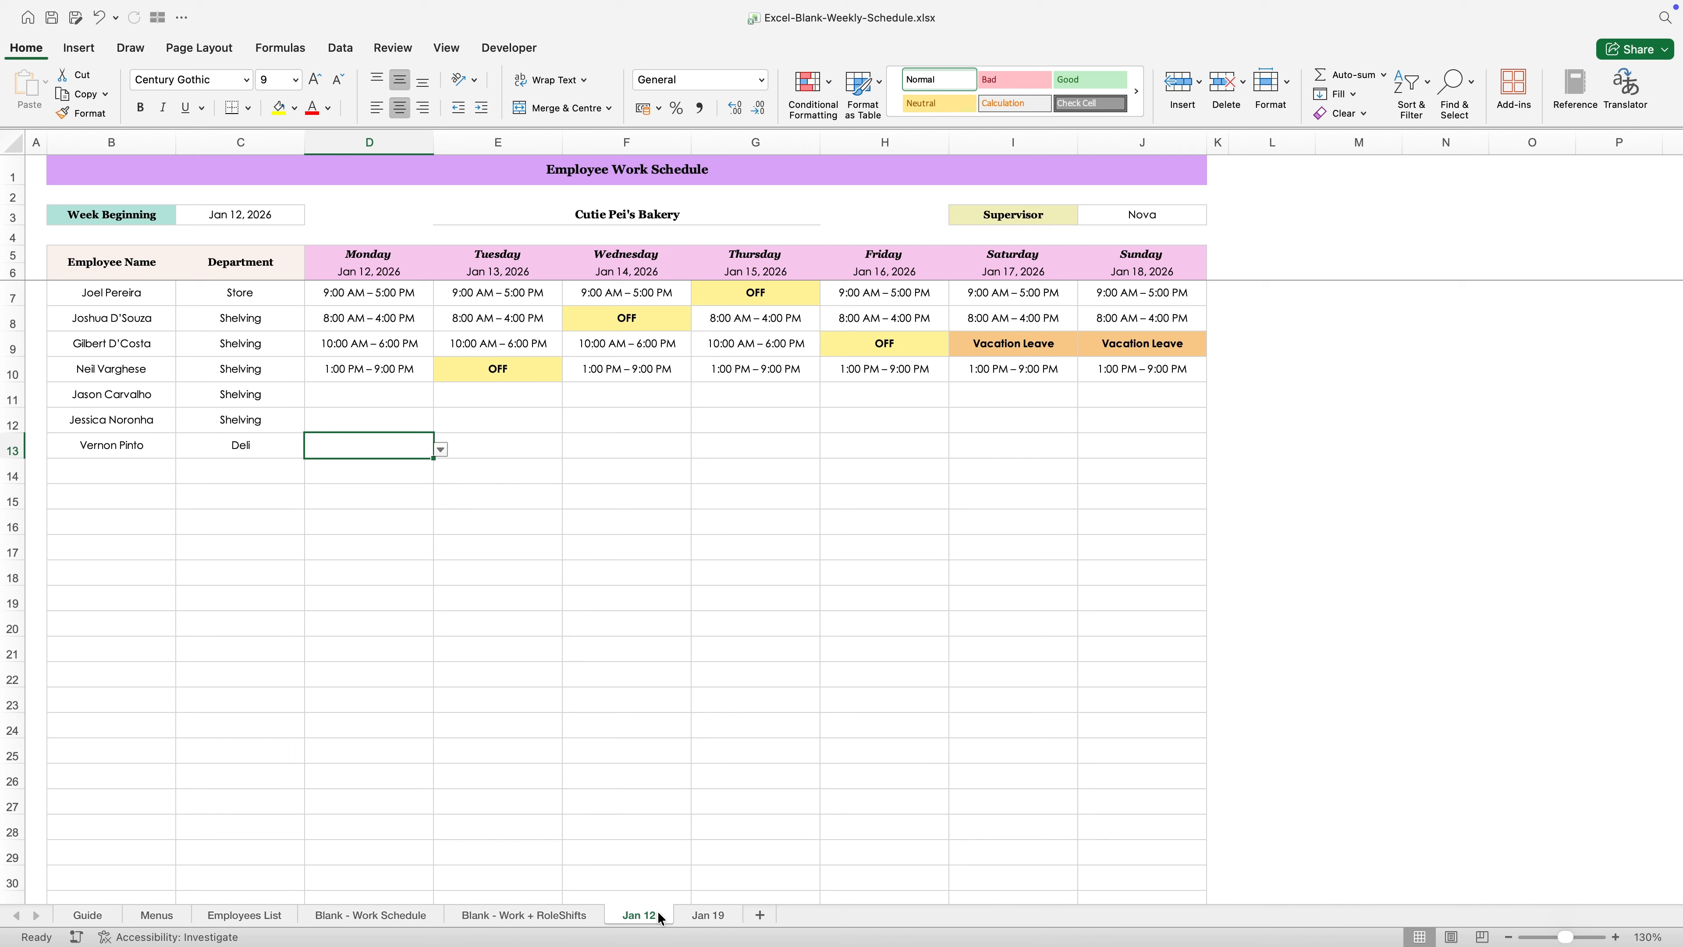
left_click(37, 171)
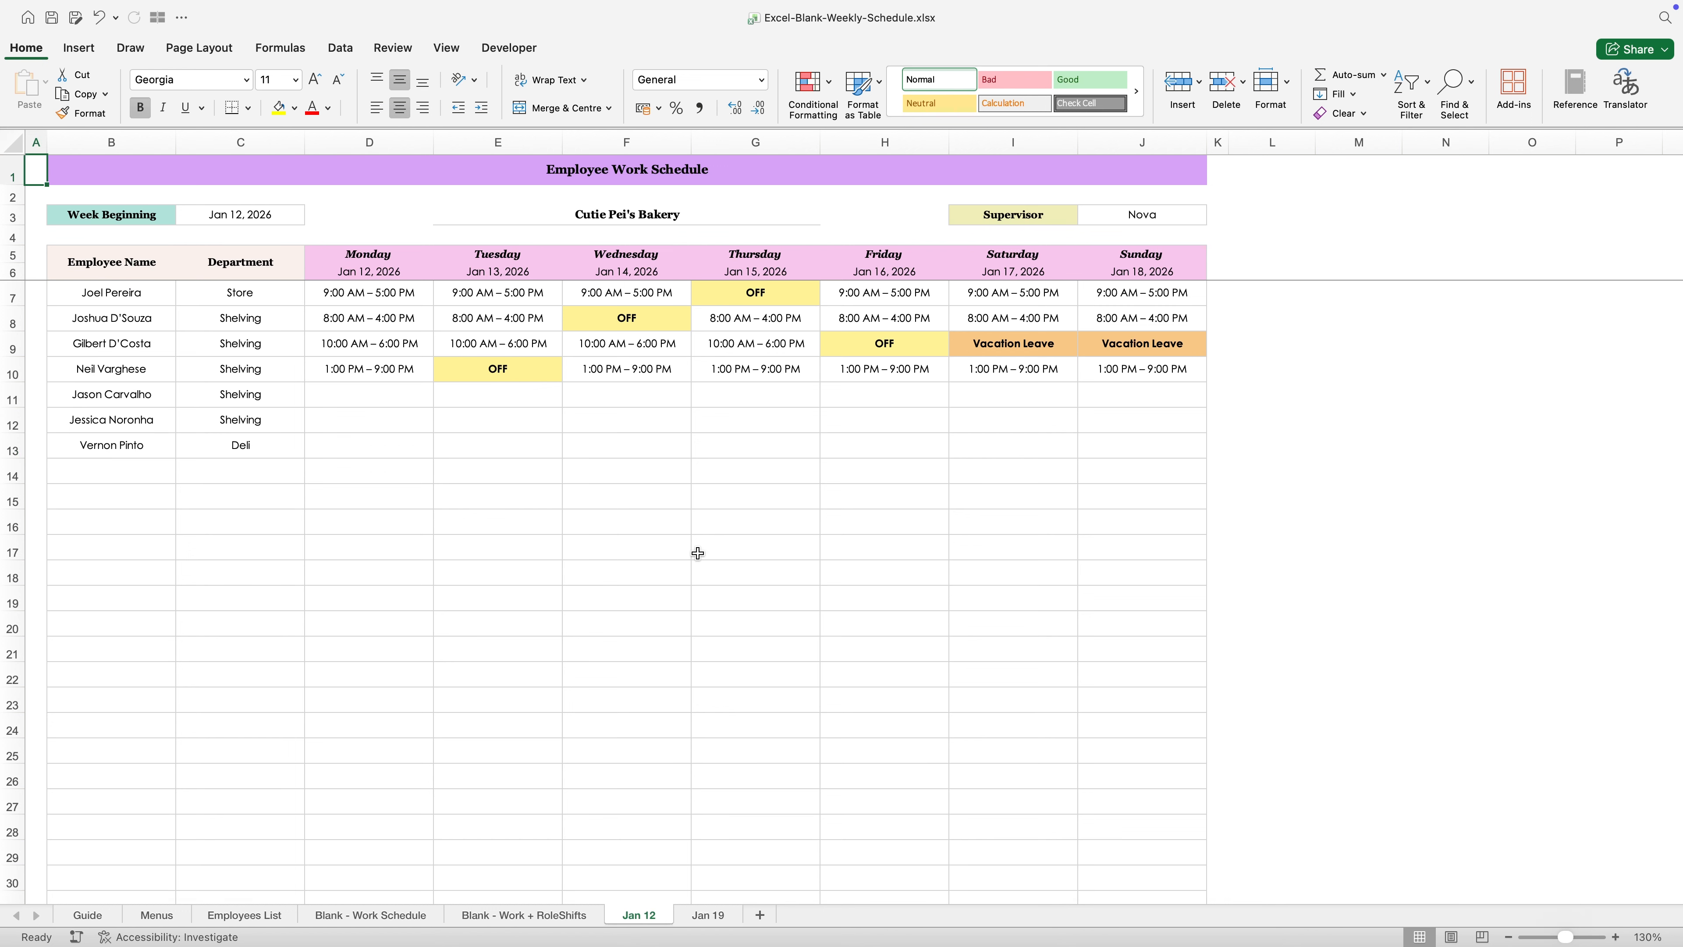